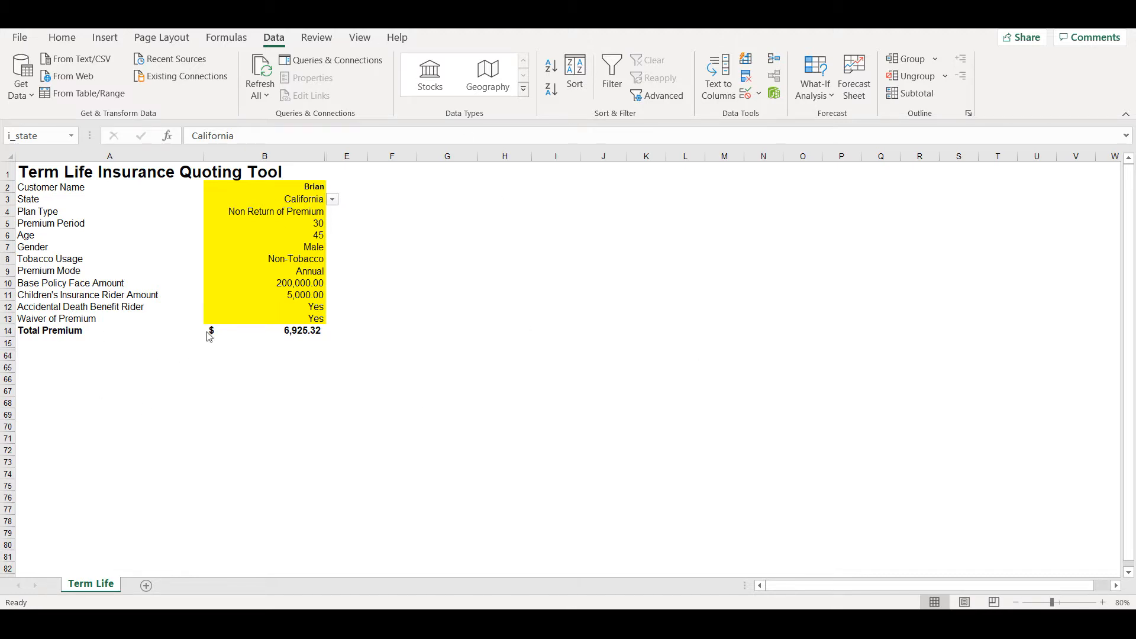
- Examine the labels, named ranges and contents of the Customer Name, State and Total Premium cells on the Term Life sheet
{"action": "left_click", "coordinate": [106, 187]}
{"action": "left_click", "coordinate": [270, 184]}
{"action": "left_click", "coordinate": [32, 190]}
{"action": "left_click", "coordinate": [32, 202]}
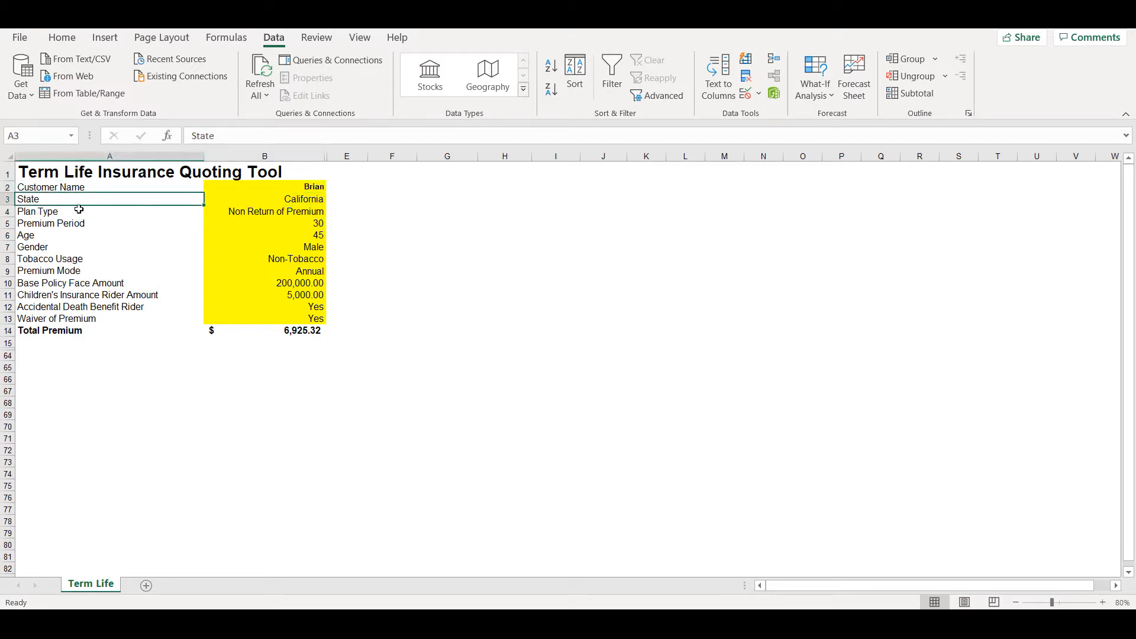
{"action": "left_click", "coordinate": [279, 328]}
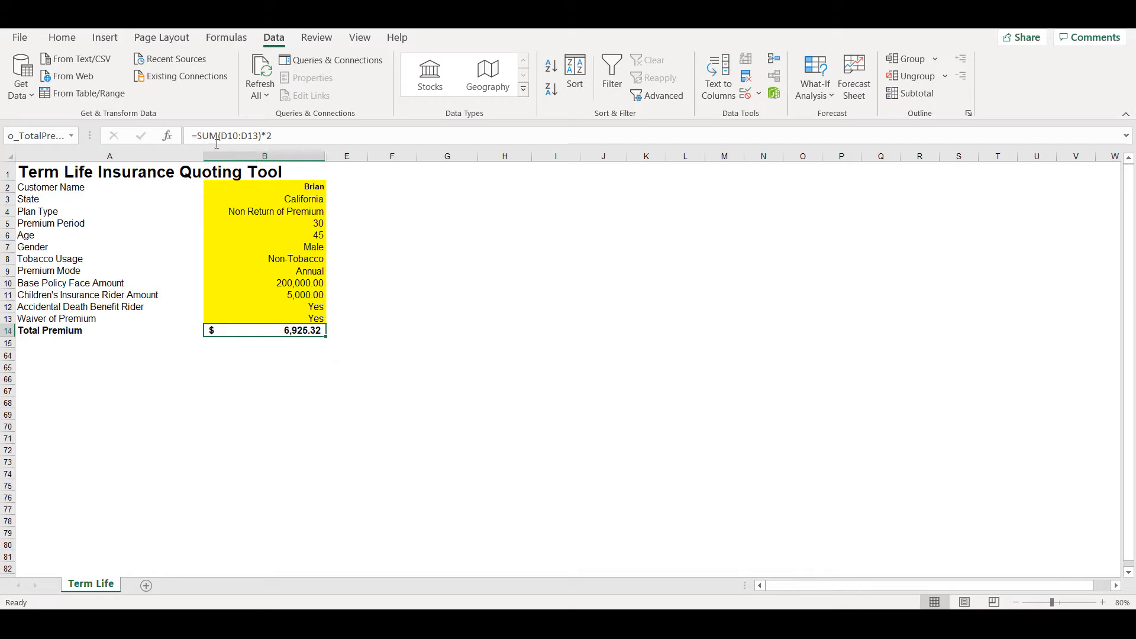
{"action": "left_click", "coordinate": [298, 188]}
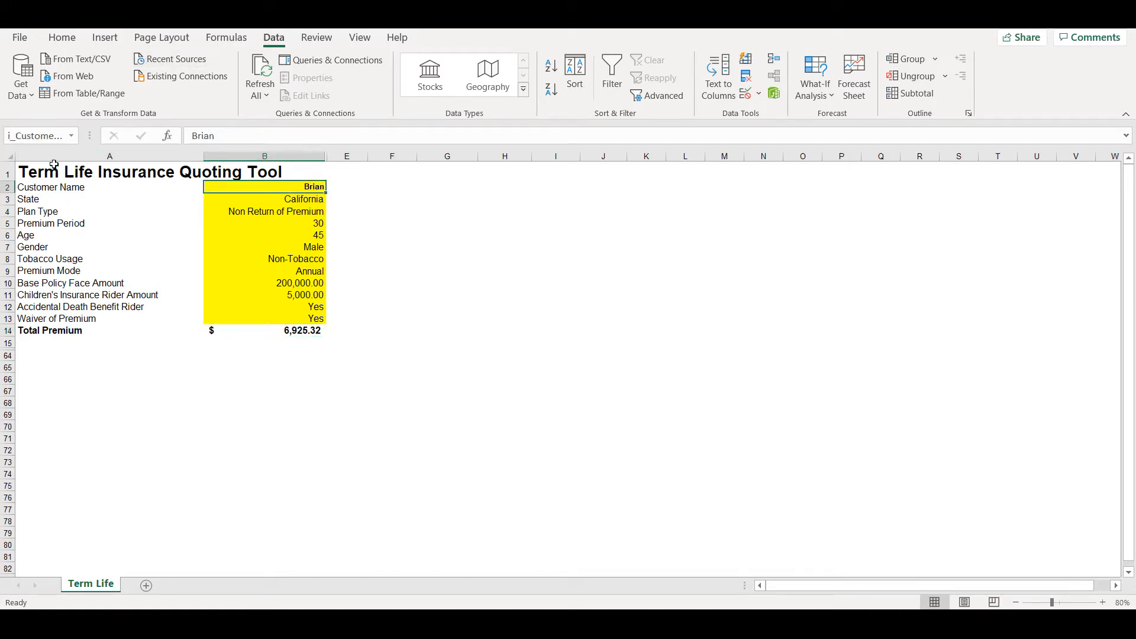
{"action": "left_click", "coordinate": [298, 200]}
{"action": "left_click", "coordinate": [290, 331]}
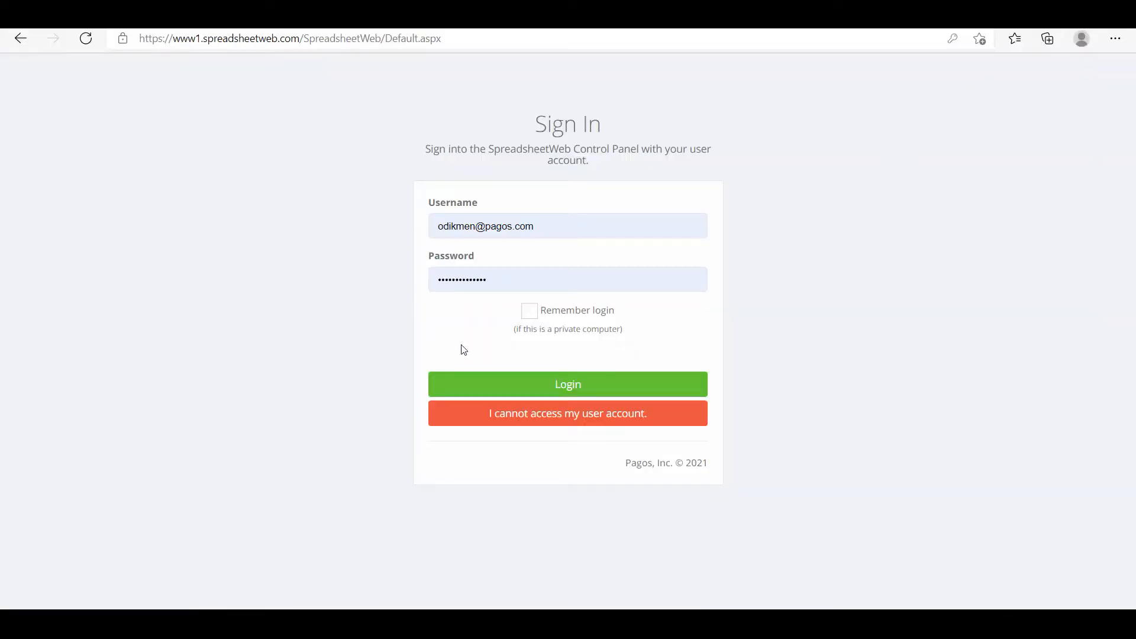
- Sign in to the SpreadsheetWeb Control Panel with the prefilled credentials and start a new application of type Designer
{"action": "left_click", "coordinate": [524, 387]}
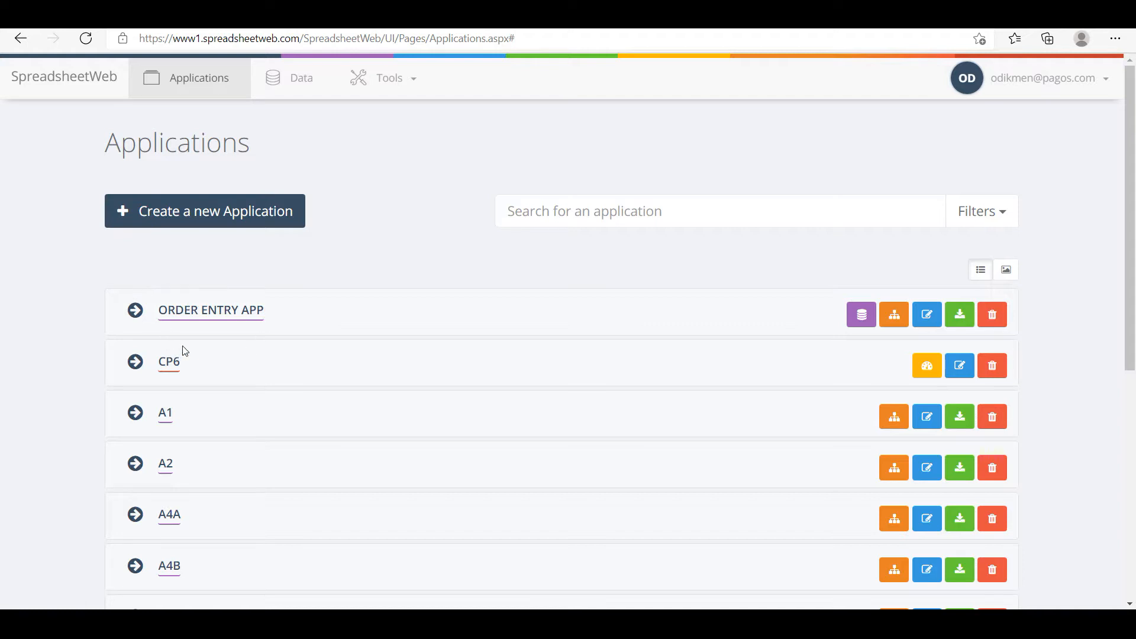
{"action": "left_click", "coordinate": [171, 221]}
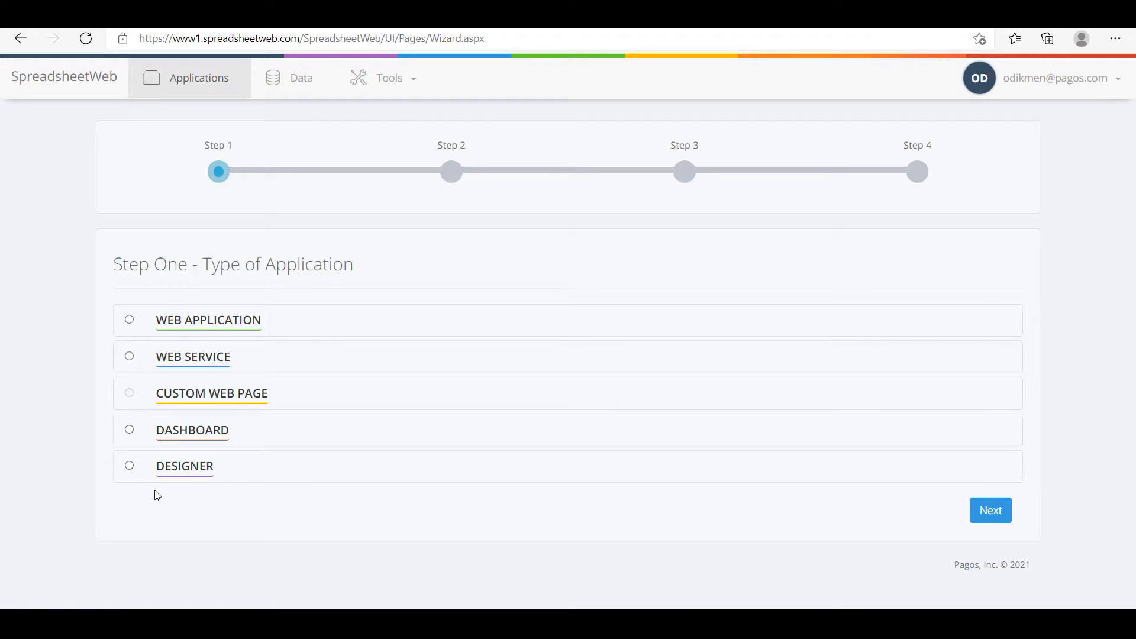
{"action": "left_click", "coordinate": [174, 472]}
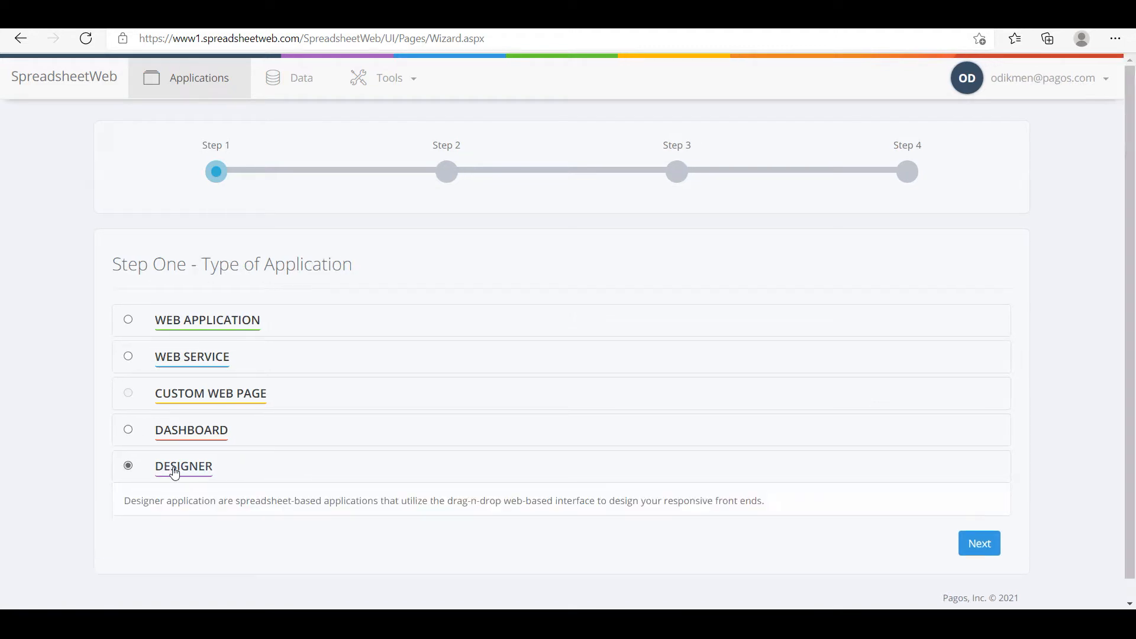
{"action": "left_click", "coordinate": [979, 554]}
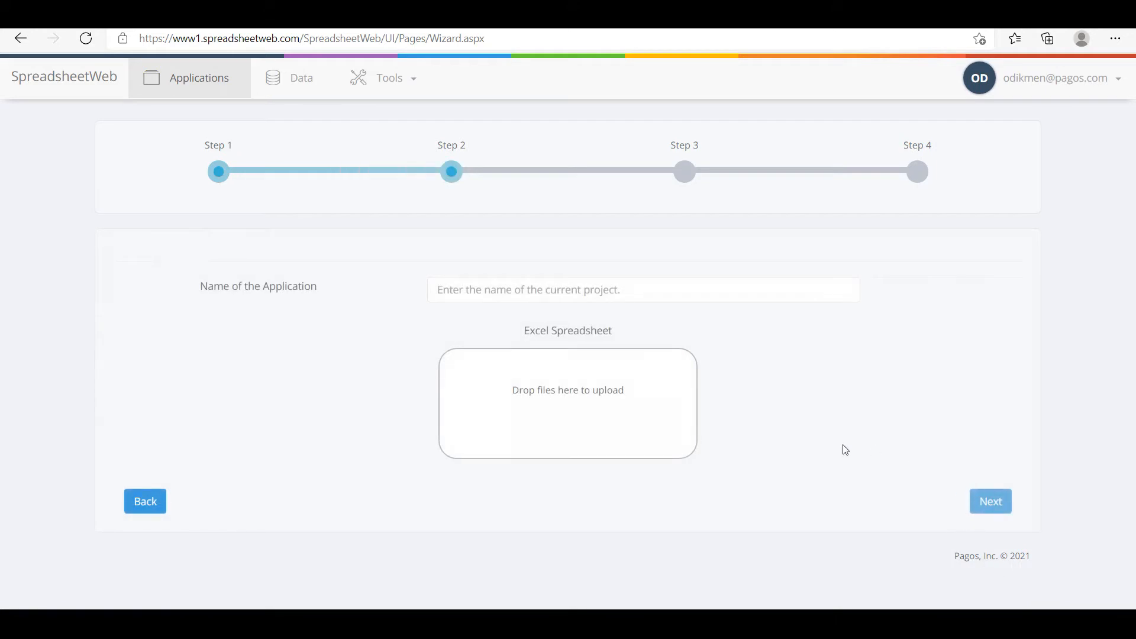
- Upload the Term-Life workbook from Downloads as the application's Excel spreadsheet and continue to the application options
{"action": "left_click", "coordinate": [647, 437]}
{"action": "left_click", "coordinate": [288, 225]}
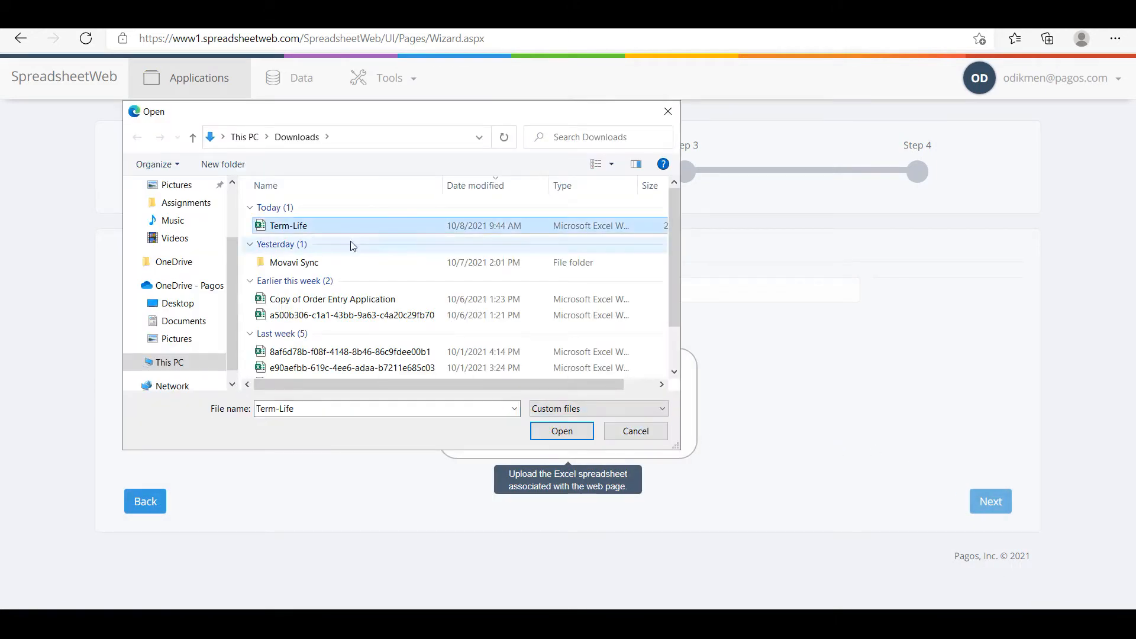
{"action": "left_click", "coordinate": [561, 431]}
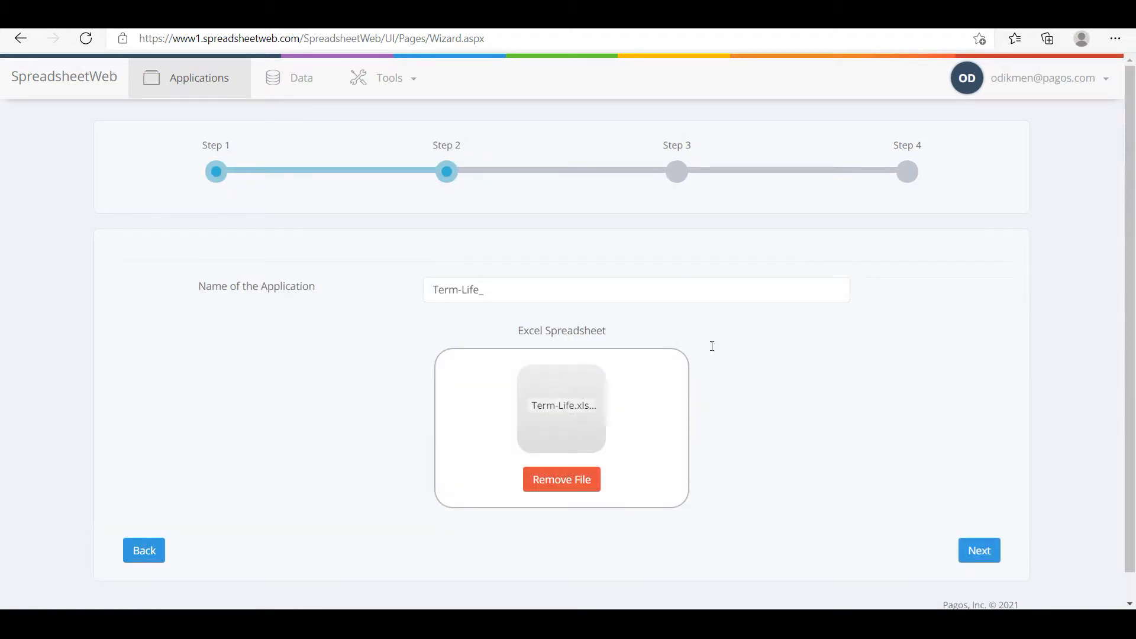
{"action": "left_click", "coordinate": [968, 541]}
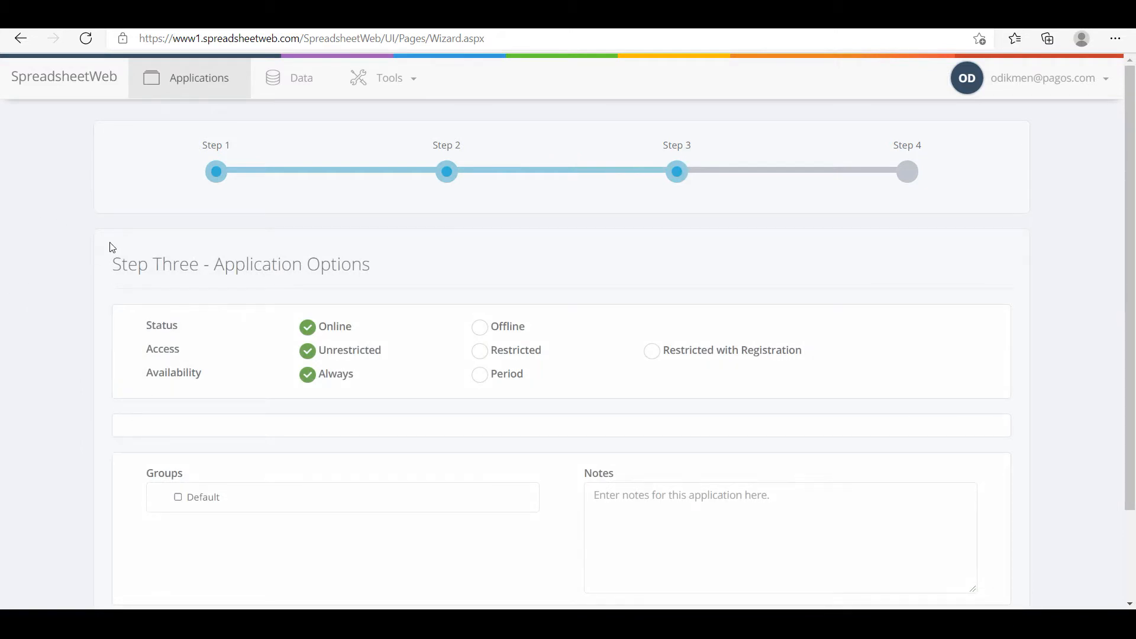
- Assign the application to the Default group and complete the creation wizard
{"action": "scroll", "coordinate": [113, 248], "scroll_direction": "down", "scroll_amount": 2}
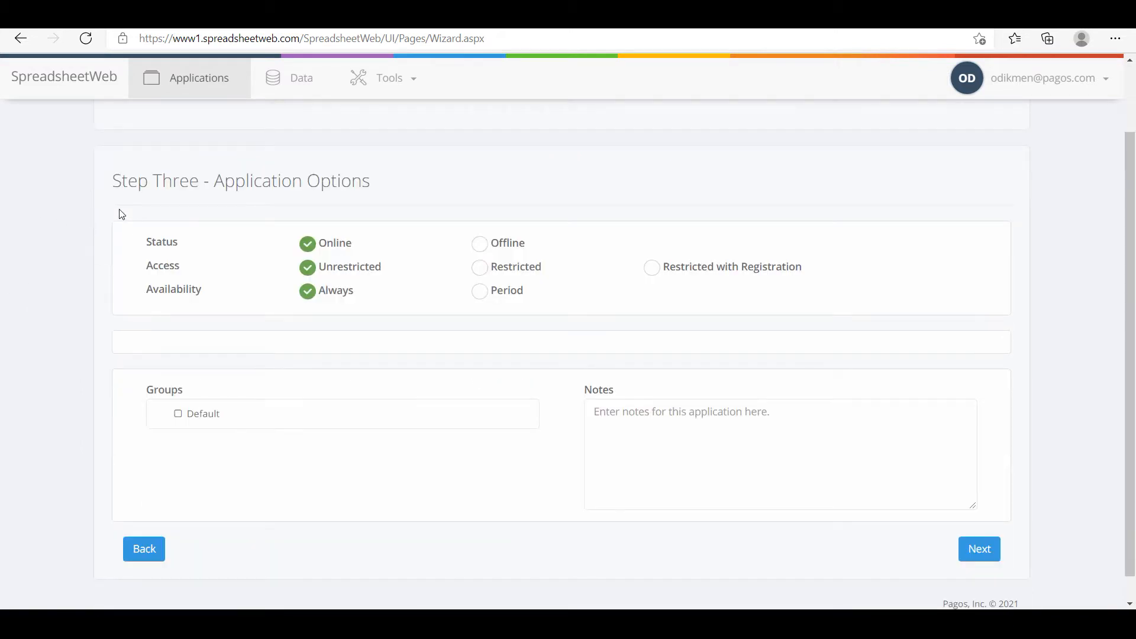
{"action": "scroll", "coordinate": [121, 214], "scroll_direction": "down", "scroll_amount": 1}
{"action": "left_click", "coordinate": [178, 386]}
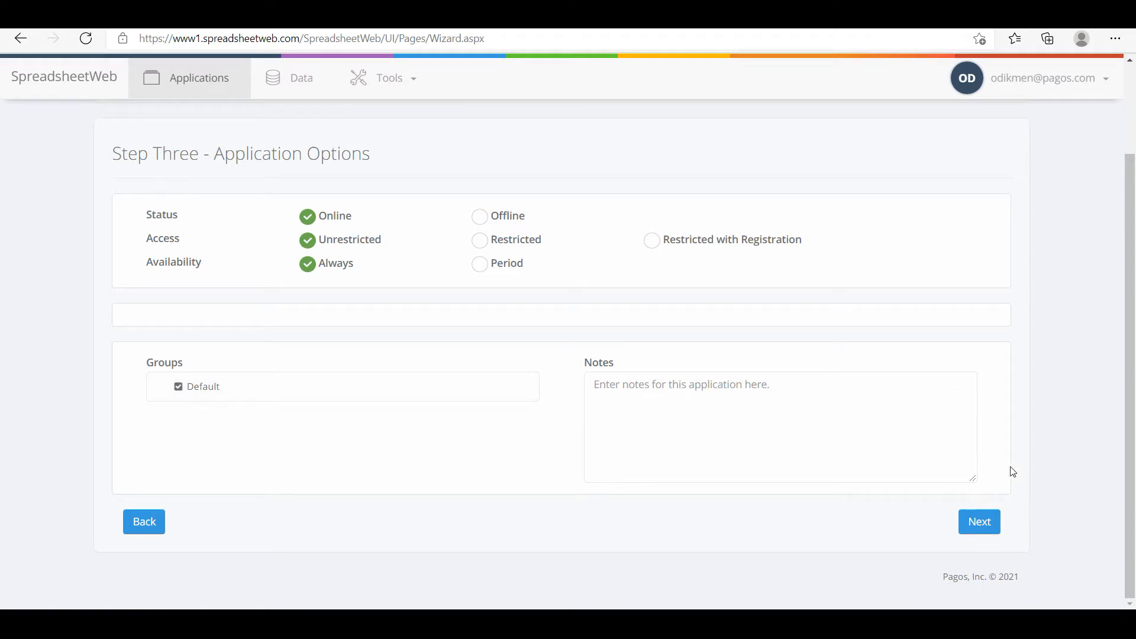
{"action": "left_click", "coordinate": [990, 524]}
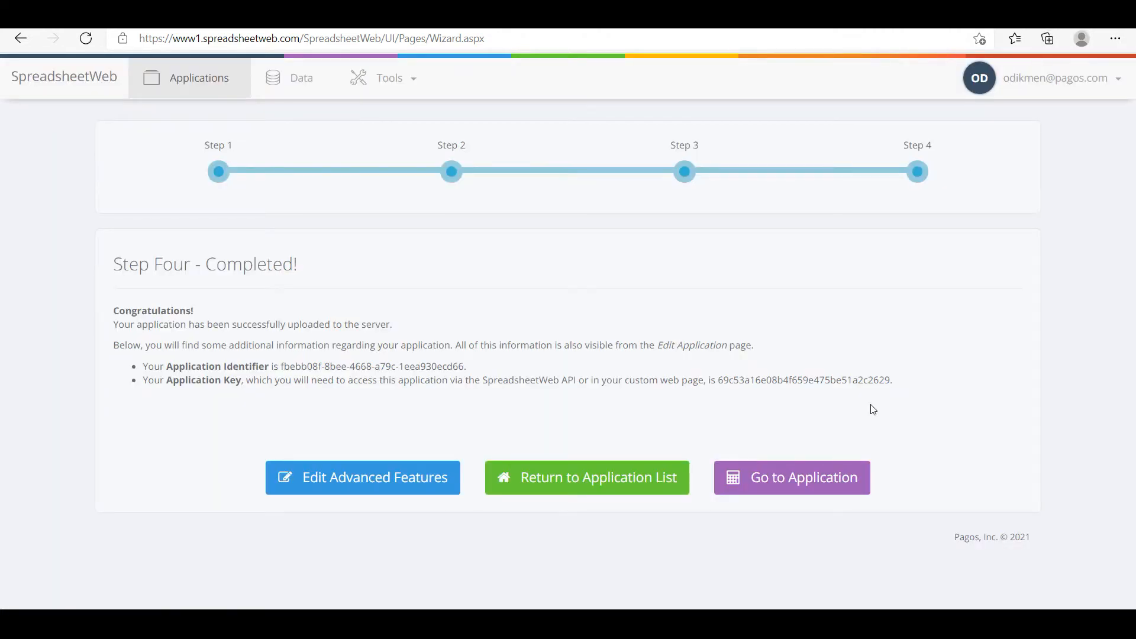
- Go to the newly created application and open its User Interface designer
{"action": "left_click", "coordinate": [828, 487]}
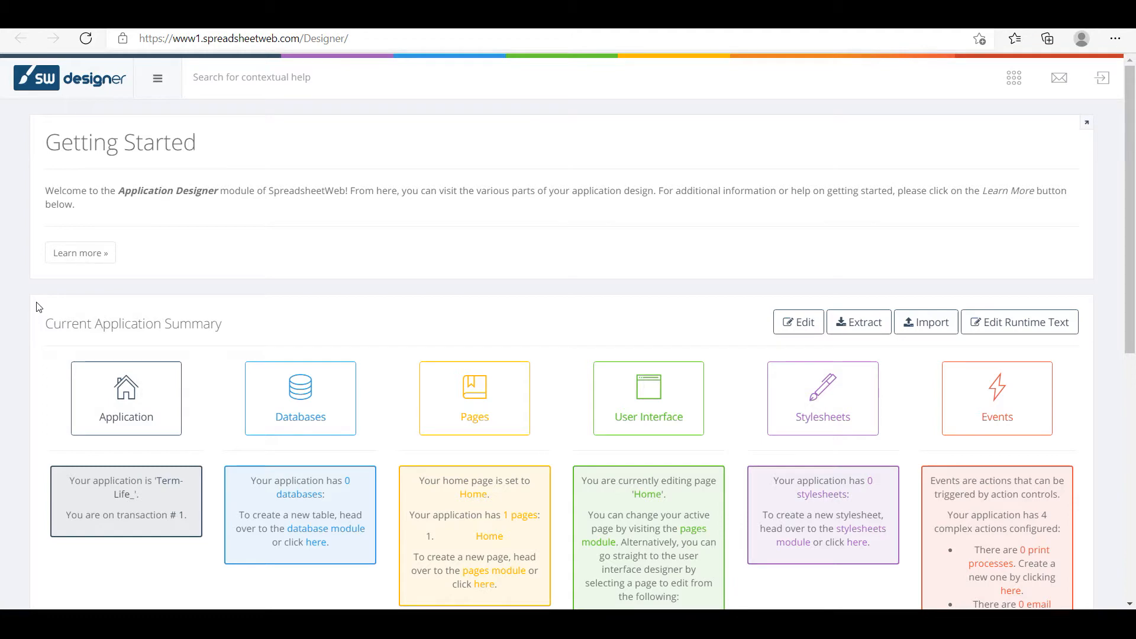
{"action": "scroll", "coordinate": [38, 307], "scroll_direction": "down", "scroll_amount": 4}
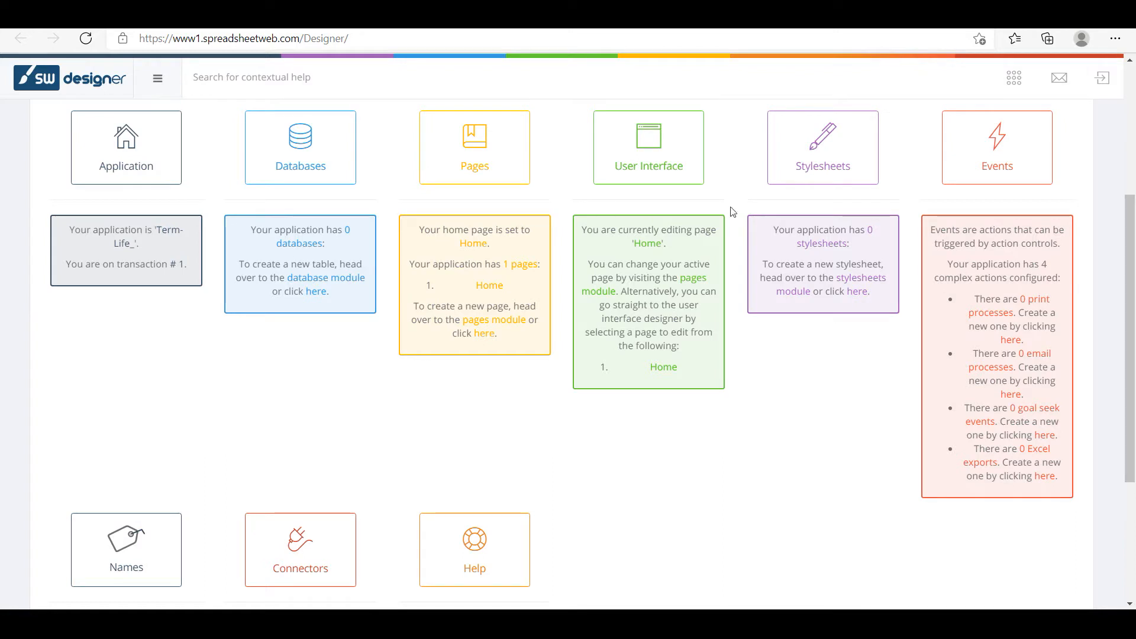
{"action": "left_click", "coordinate": [650, 154]}
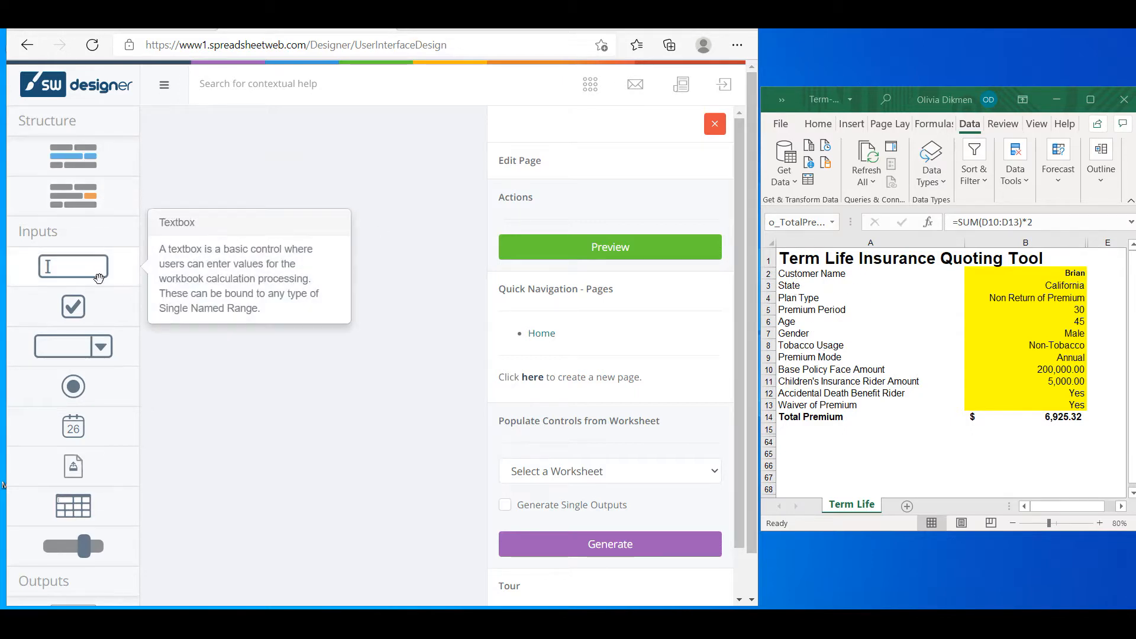
- Add a textbox to the empty page, bind it to the i_CustomerName named range and name it Customer Name
{"action": "left_click_drag", "start_coordinate": [98, 278], "coordinate": [278, 132]}
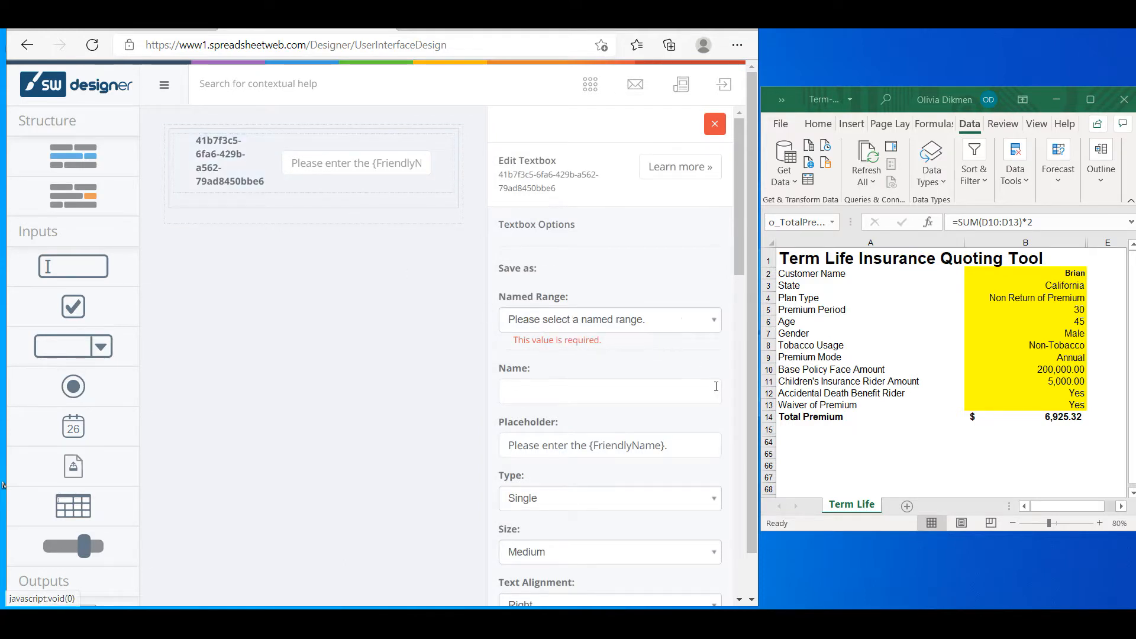
{"action": "left_click", "coordinate": [706, 319]}
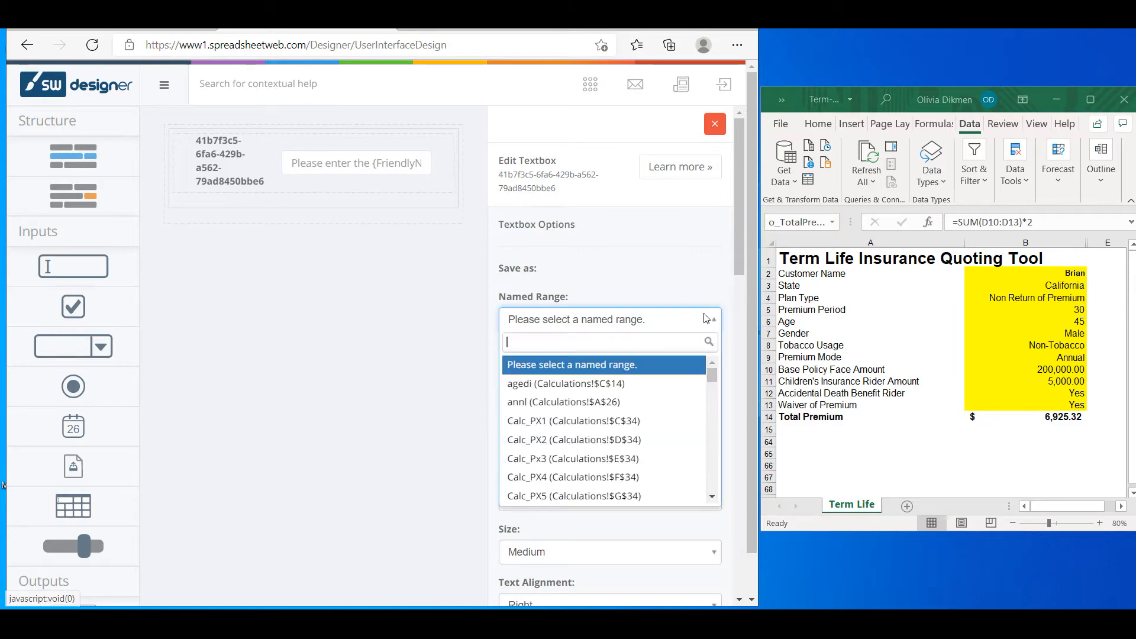
{"action": "type", "text": "cus"}
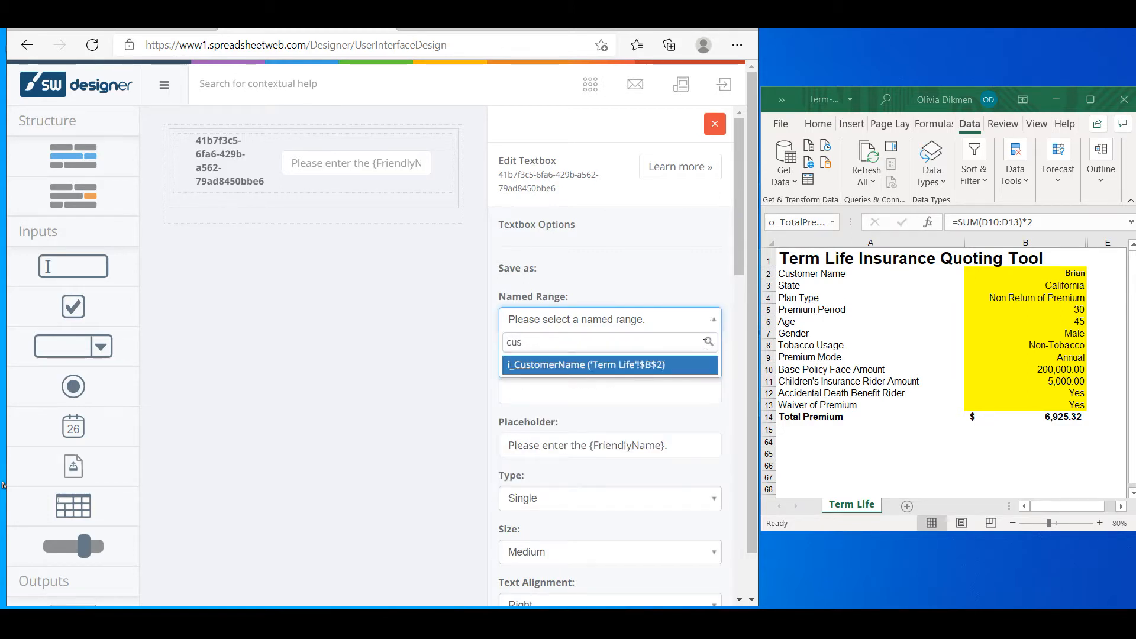
{"action": "left_click", "coordinate": [689, 366]}
{"action": "key", "text": "Tab"}
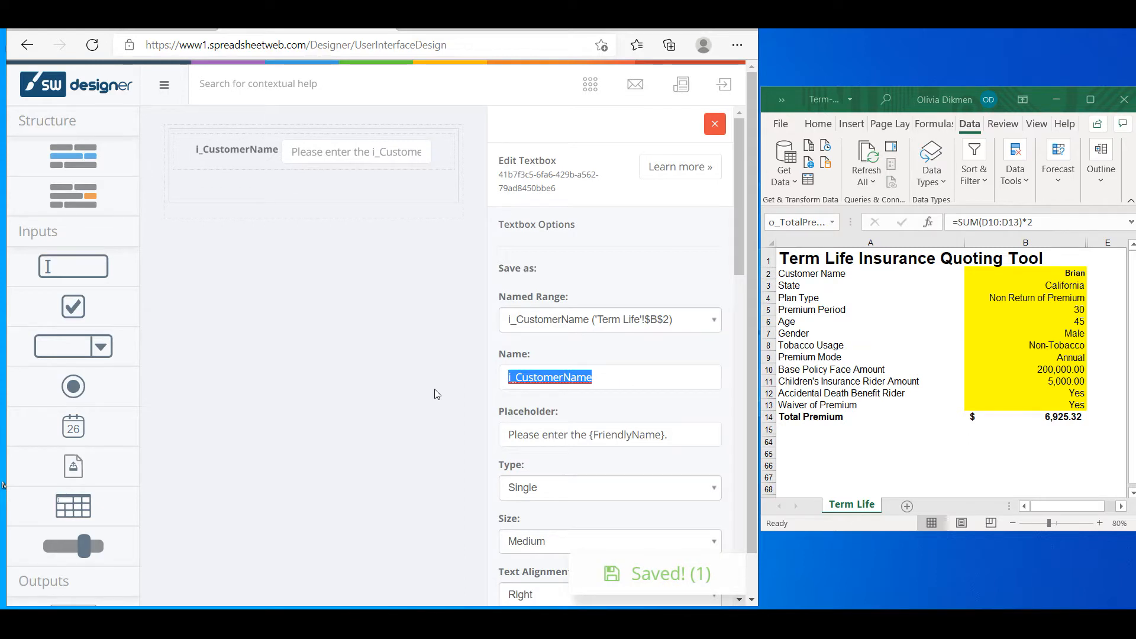
{"action": "type", "text": "Customer"}
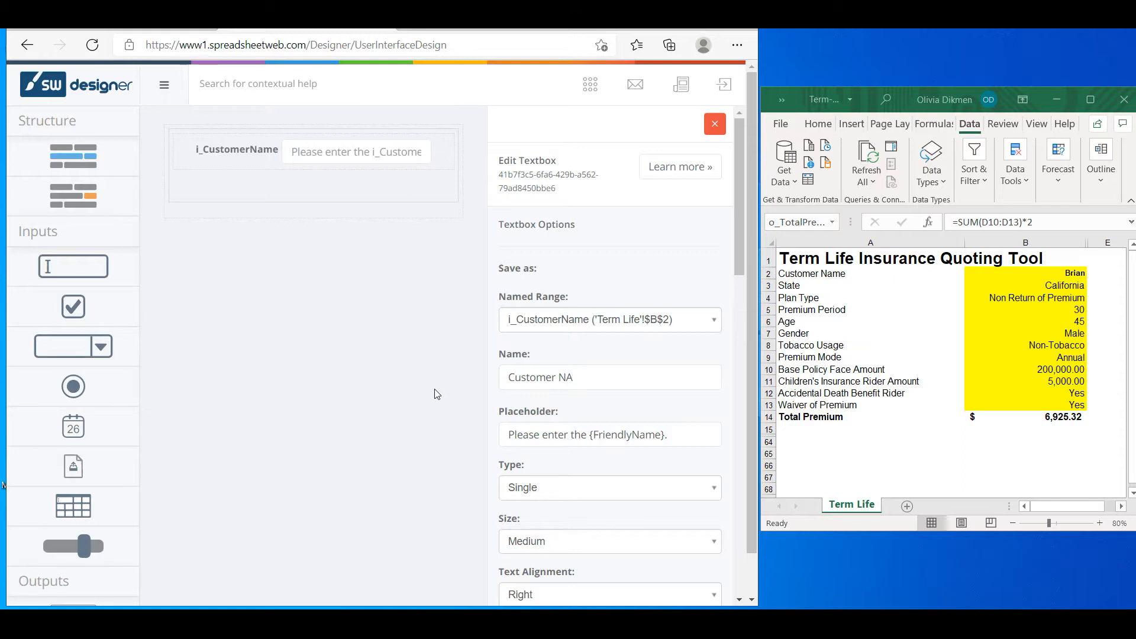
{"action": "type", "text": " Name"}
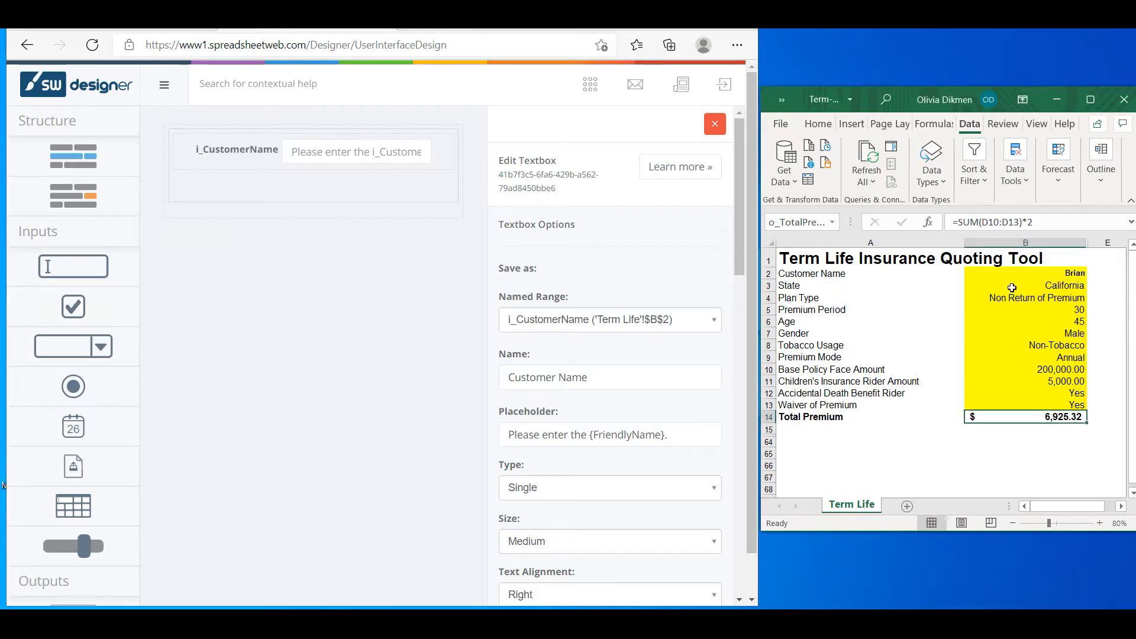
- Check the State cell's list in the workbook and add a dropdown bound to the i_state named range below the Customer Name textbox
{"action": "left_click", "coordinate": [1086, 288]}
{"action": "left_click", "coordinate": [1093, 286]}
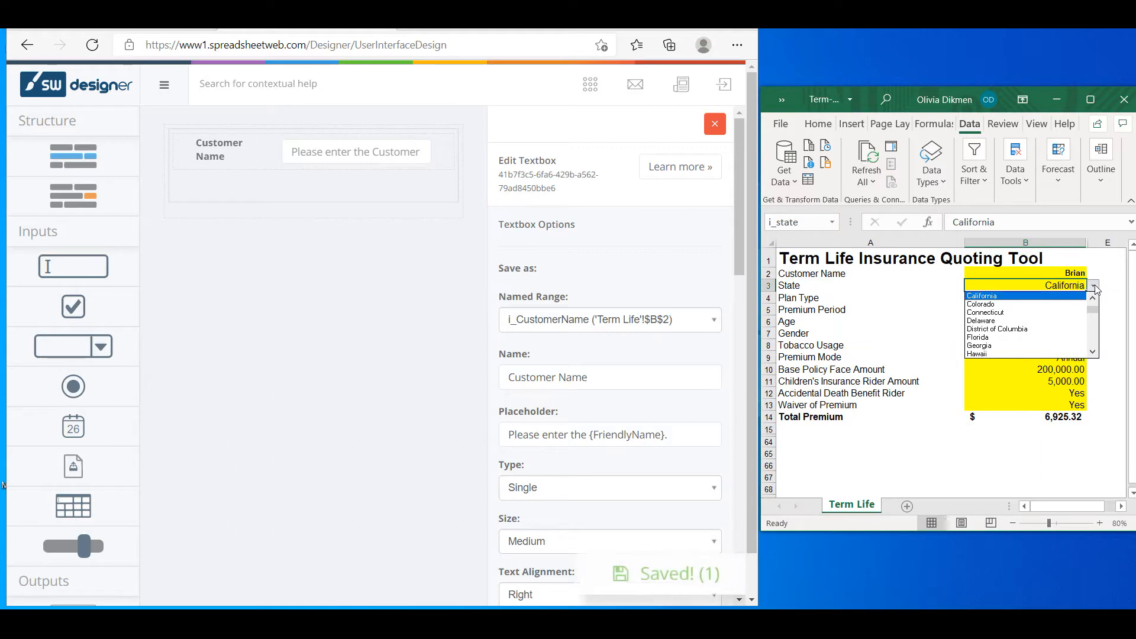
{"action": "left_click", "coordinate": [1094, 287]}
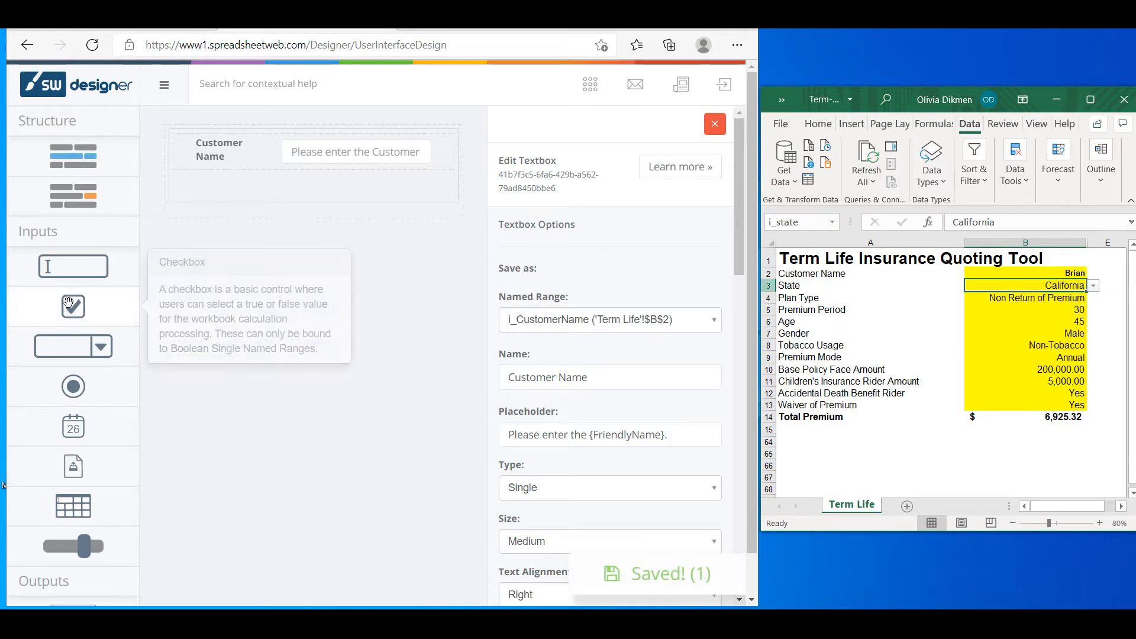
{"action": "left_click", "coordinate": [112, 359]}
{"action": "left_click_drag", "start_coordinate": [112, 359], "coordinate": [322, 185]}
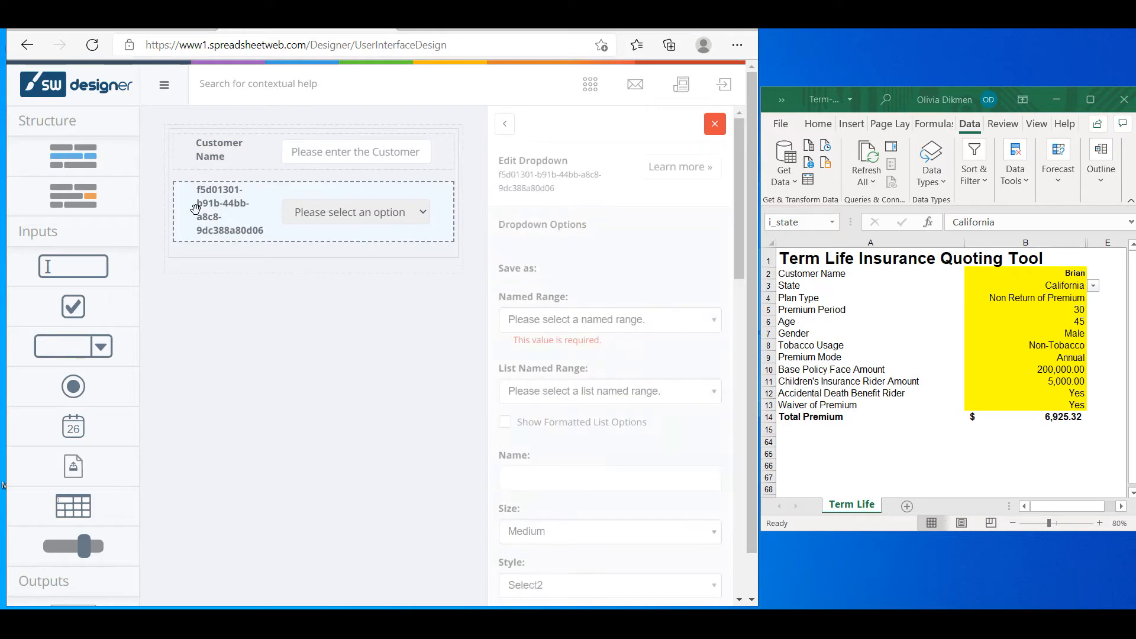
{"action": "left_click", "coordinate": [556, 320]}
{"action": "type", "text": "state"}
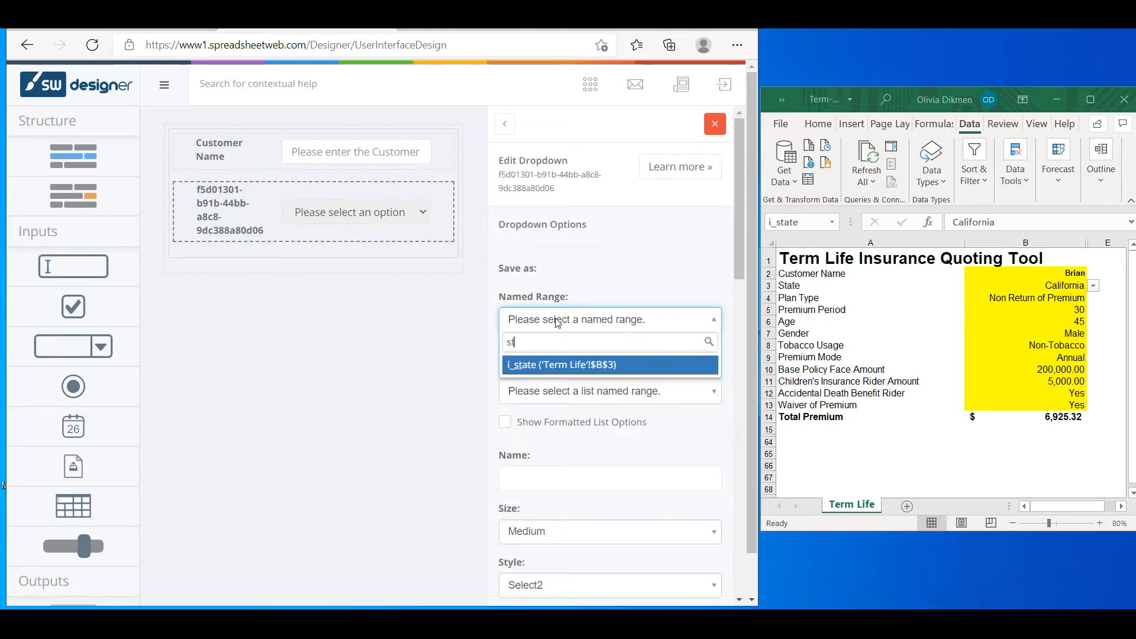
{"action": "left_click", "coordinate": [558, 370]}
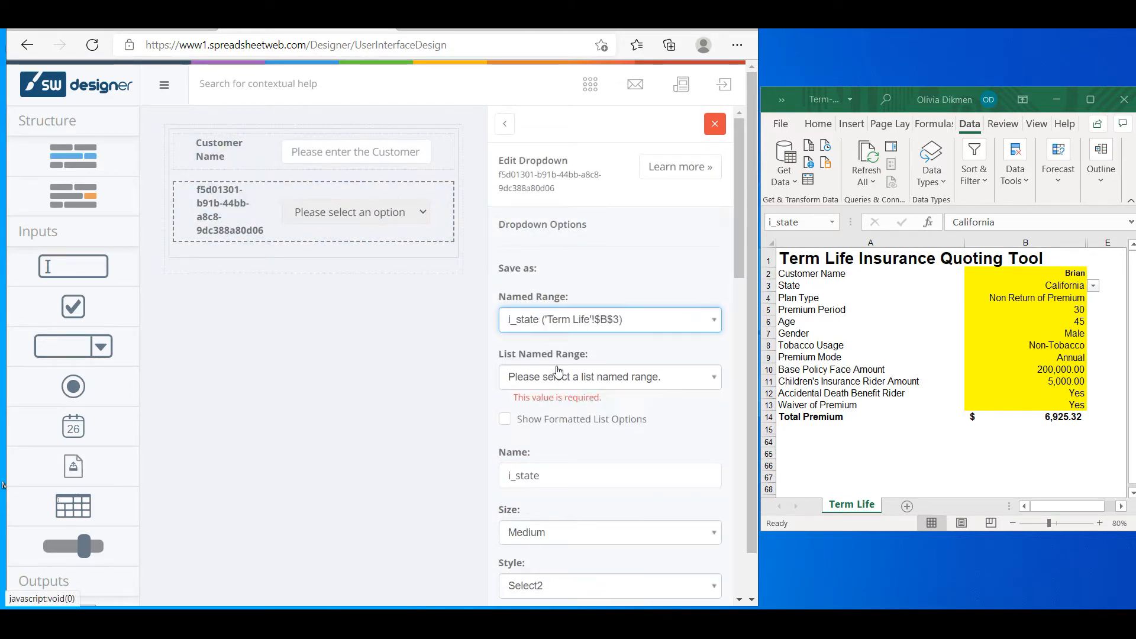
- Set the new dropdown's list named range to l_state and name the control State
{"action": "left_click", "coordinate": [564, 381]}
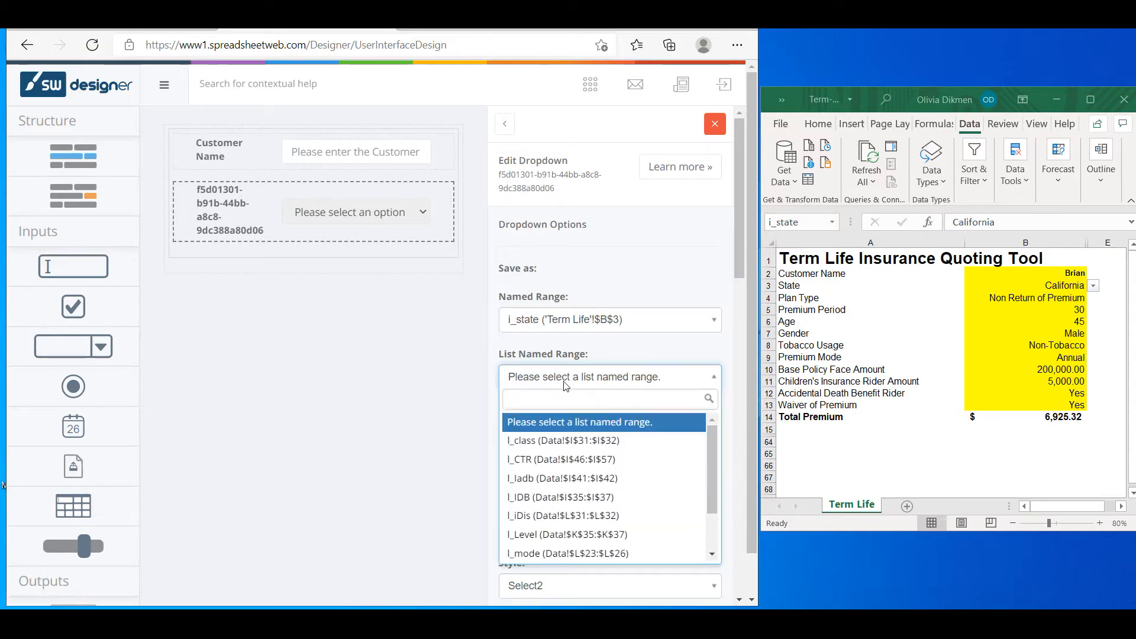
{"action": "type", "text": "state"}
{"action": "left_click", "coordinate": [569, 421]}
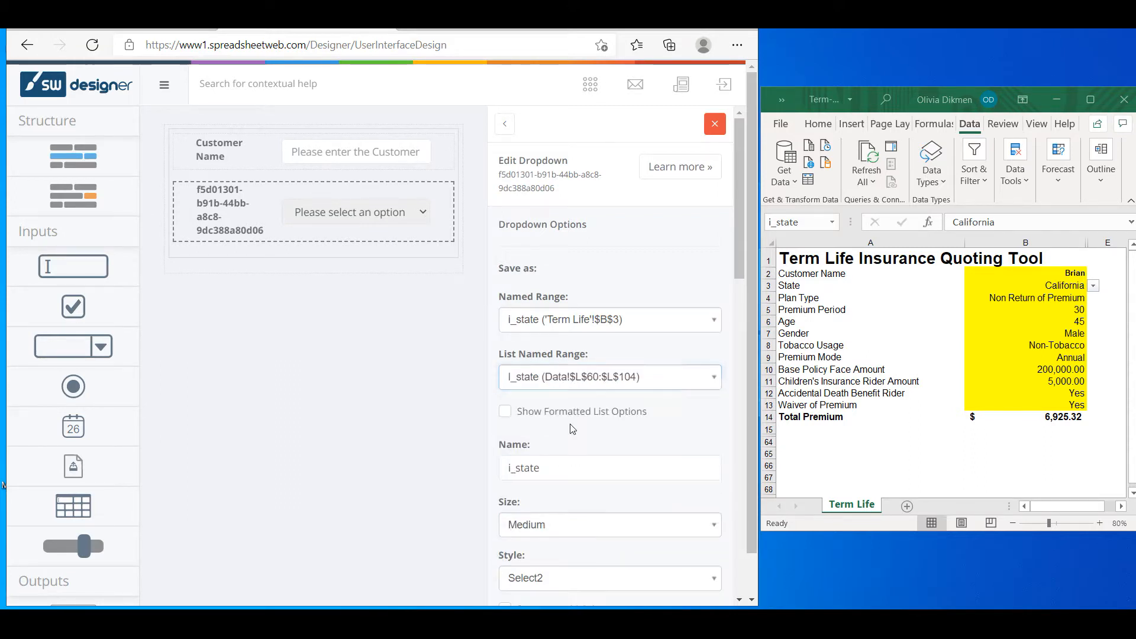
{"action": "left_click_drag", "start_coordinate": [547, 468], "coordinate": [419, 473]}
{"action": "type", "text": "Sta"}
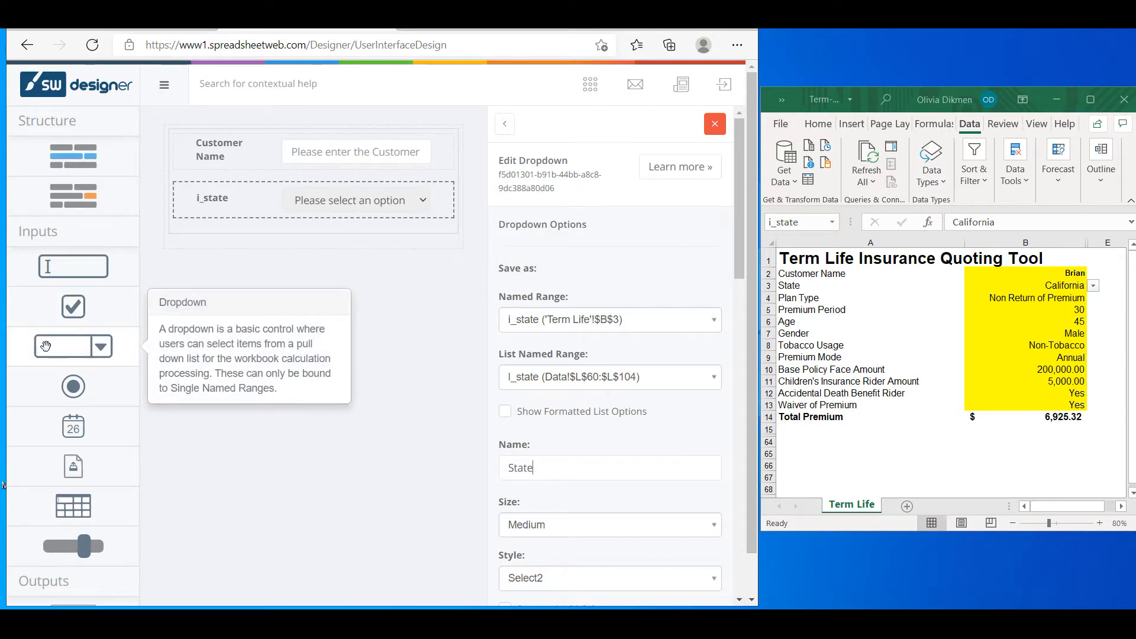
- Add a dropdown below the State control and bind it to the i_plan named range
{"action": "left_click_drag", "start_coordinate": [46, 347], "coordinate": [237, 260]}
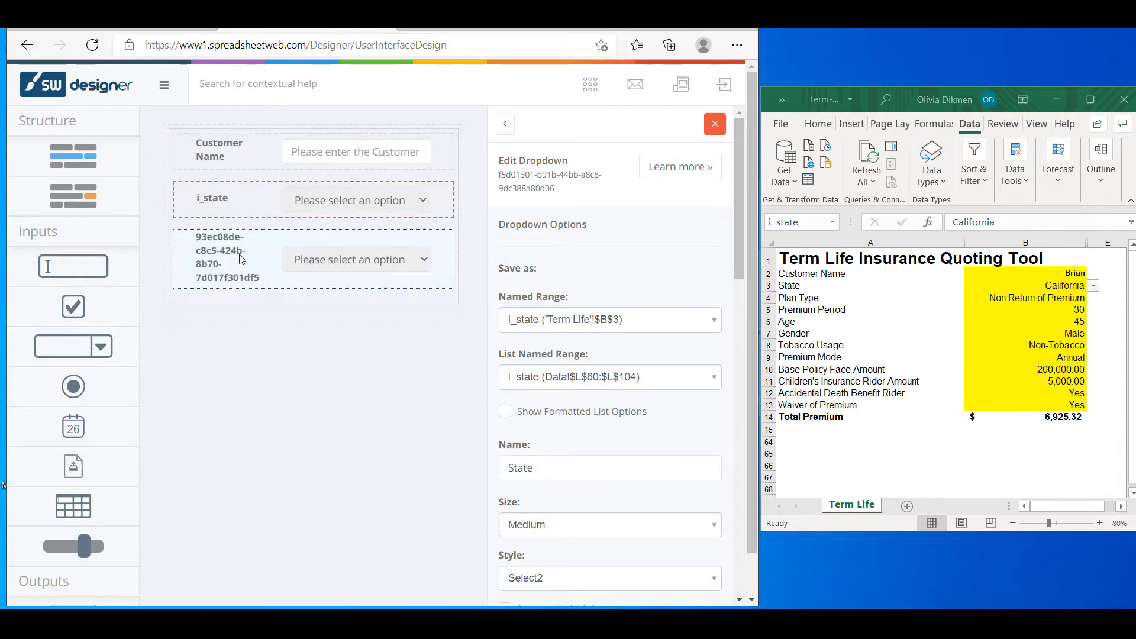
{"action": "left_click", "coordinate": [243, 262]}
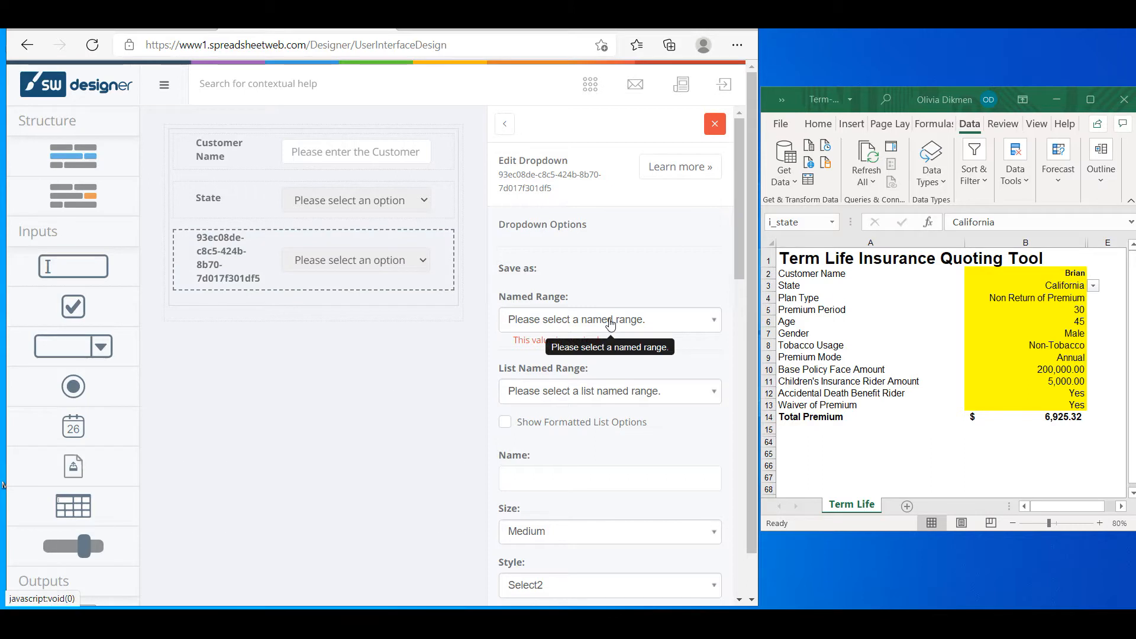
{"action": "left_click", "coordinate": [610, 324]}
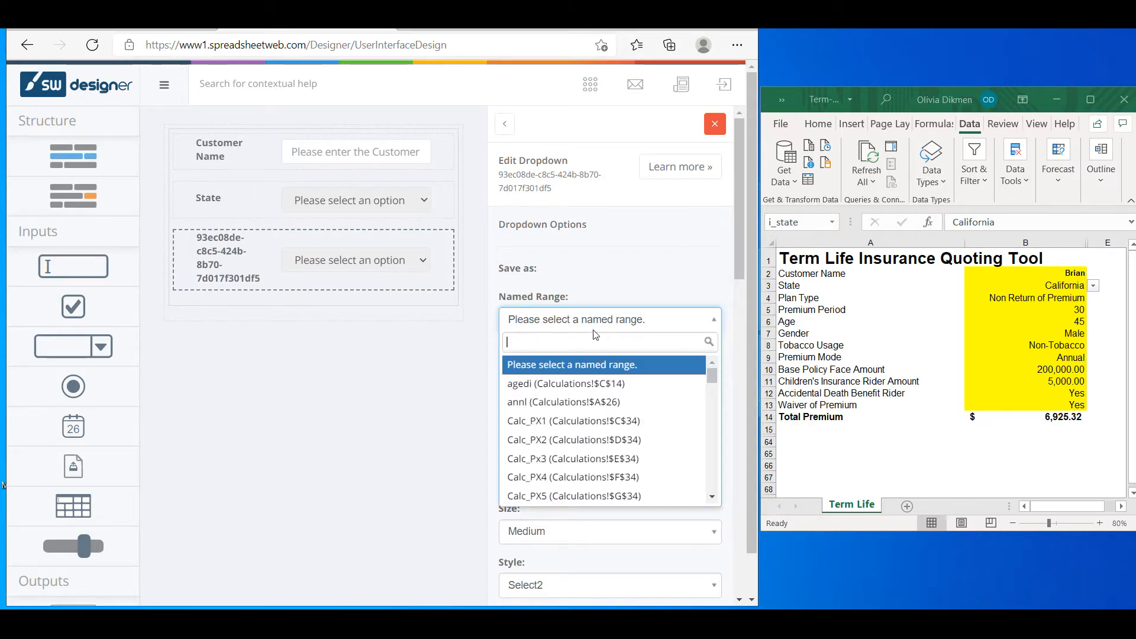
{"action": "type", "text": "pl"}
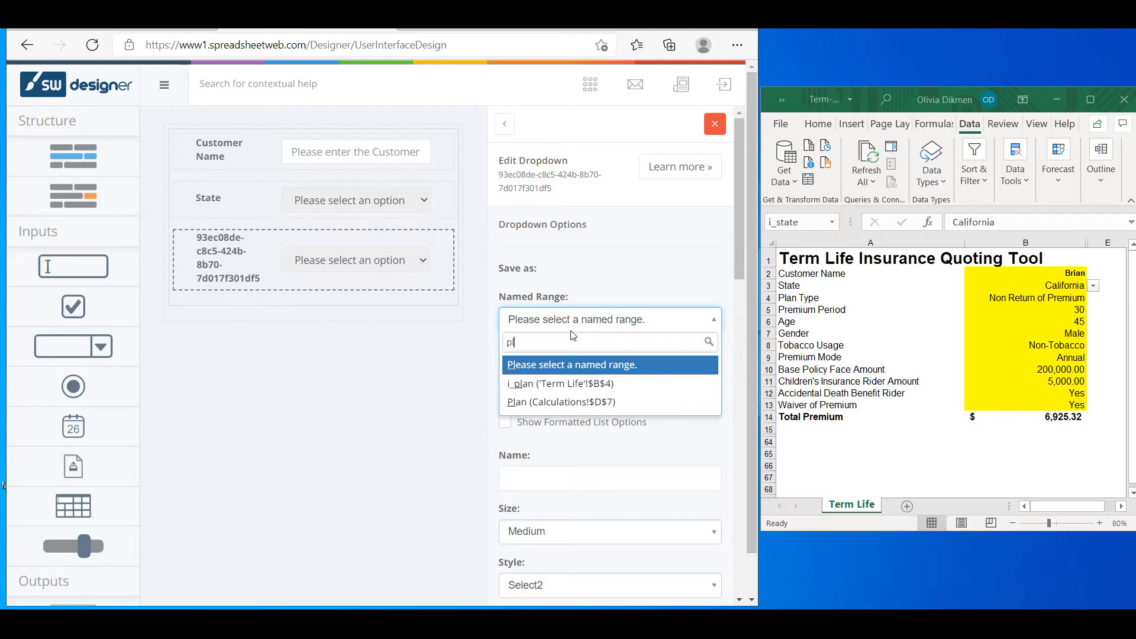
{"action": "left_click", "coordinate": [582, 384]}
- Set the i_plan dropdown's list named range to l_IDB and name the control Plan Type
{"action": "left_click", "coordinate": [586, 386]}
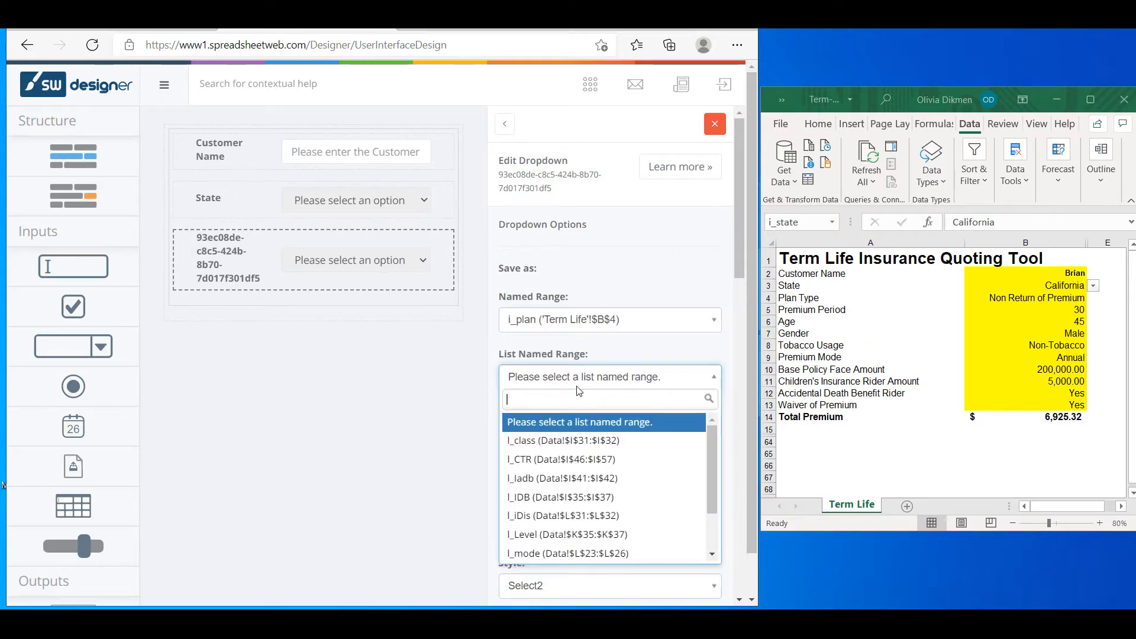
{"action": "left_click", "coordinate": [585, 498]}
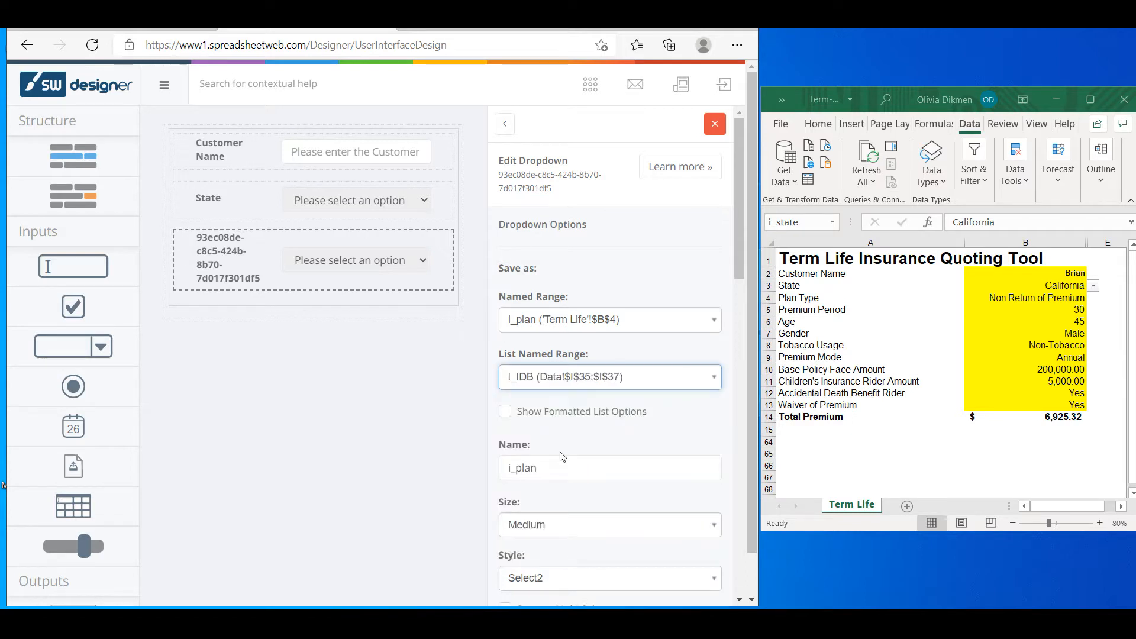
{"action": "left_click_drag", "start_coordinate": [545, 468], "coordinate": [462, 464]}
{"action": "type", "text": "Plant"}
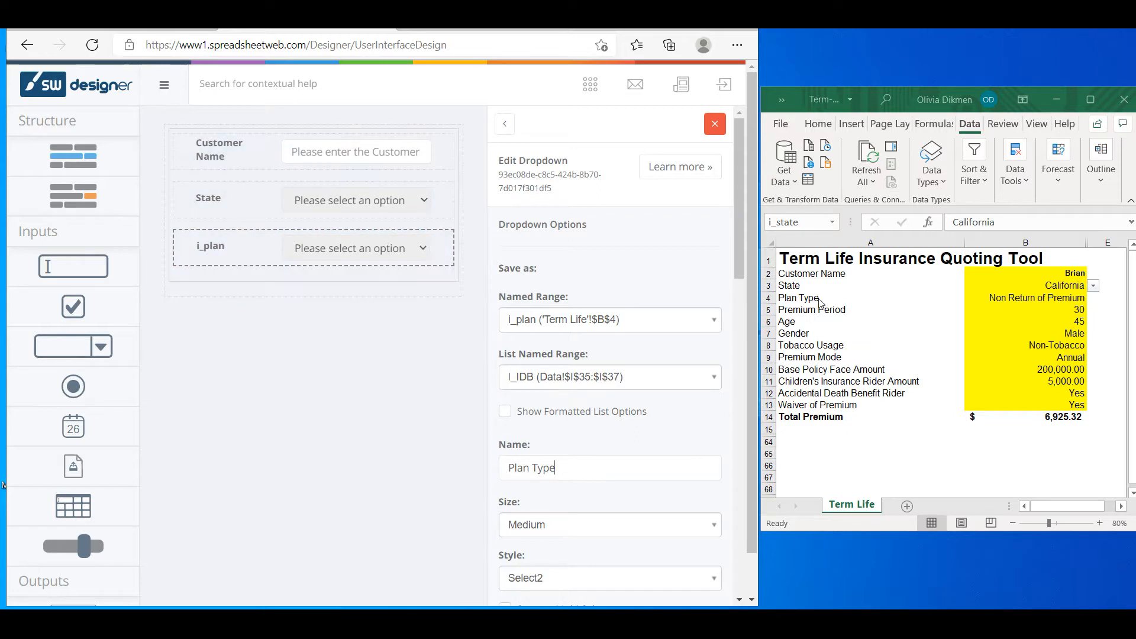
- Add a radio button control below Plan Type and bind it to the i_period named range
{"action": "left_click_drag", "start_coordinate": [73, 386], "coordinate": [255, 315]}
{"action": "left_click", "coordinate": [255, 314]}
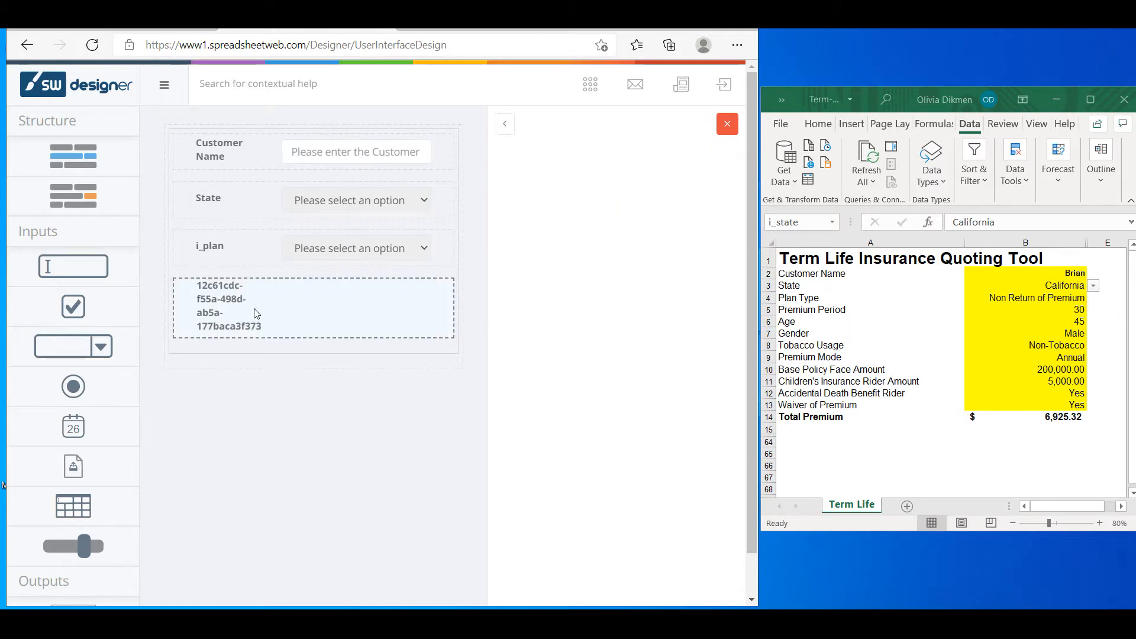
{"action": "left_click", "coordinate": [587, 321]}
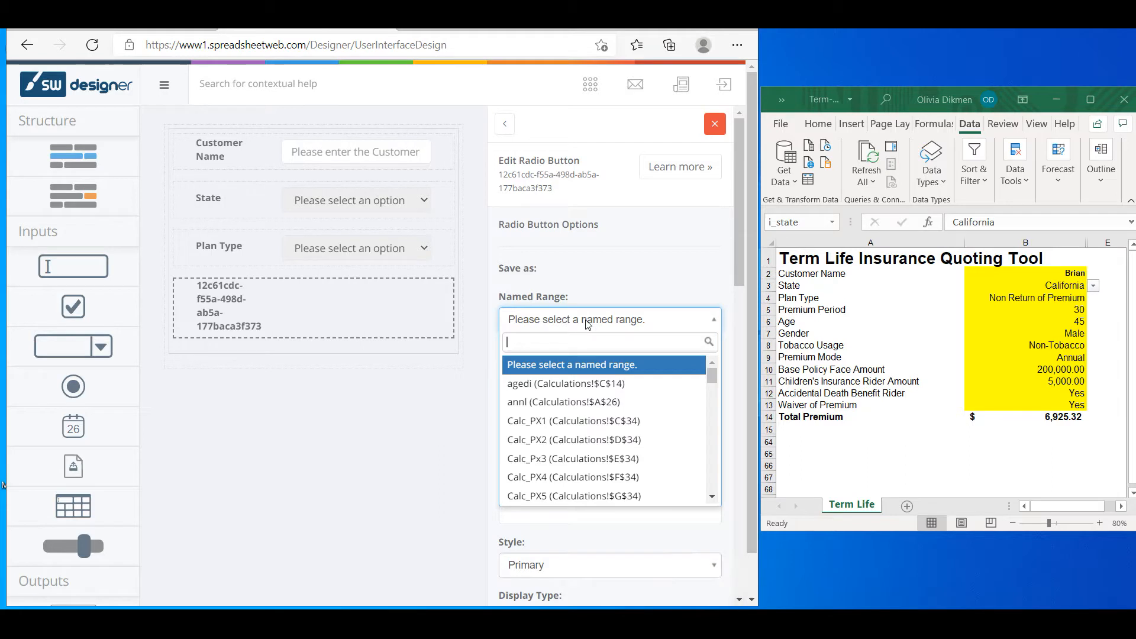
{"action": "type", "text": "per"}
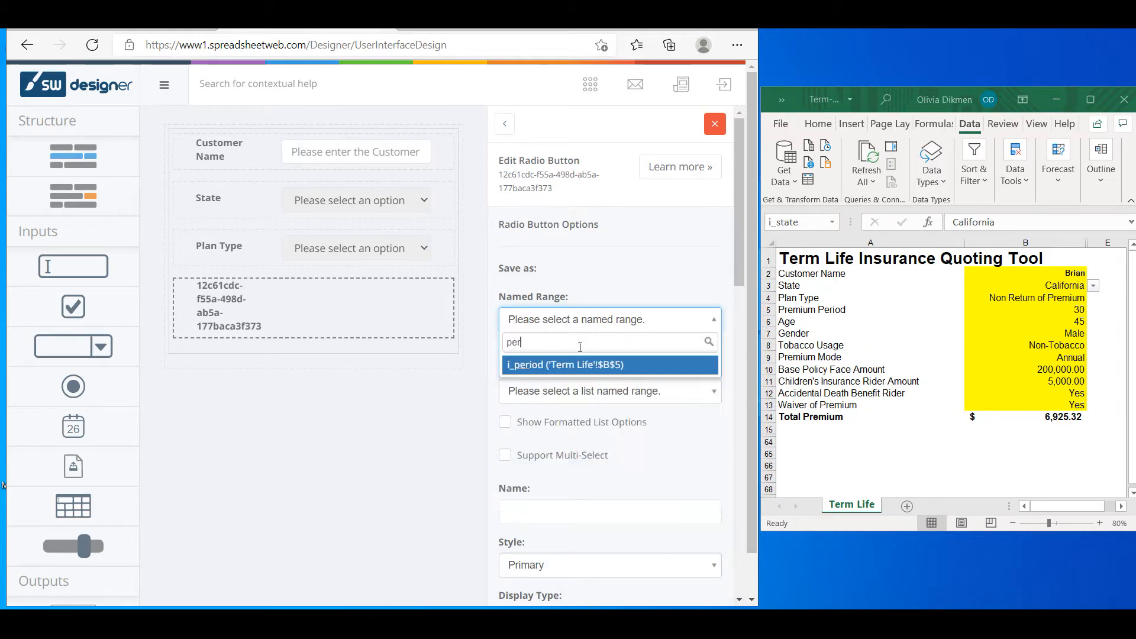
{"action": "left_click", "coordinate": [577, 365]}
- Set the radio button's list named range to l_Level and name the control Premium Period
{"action": "left_click", "coordinate": [582, 380]}
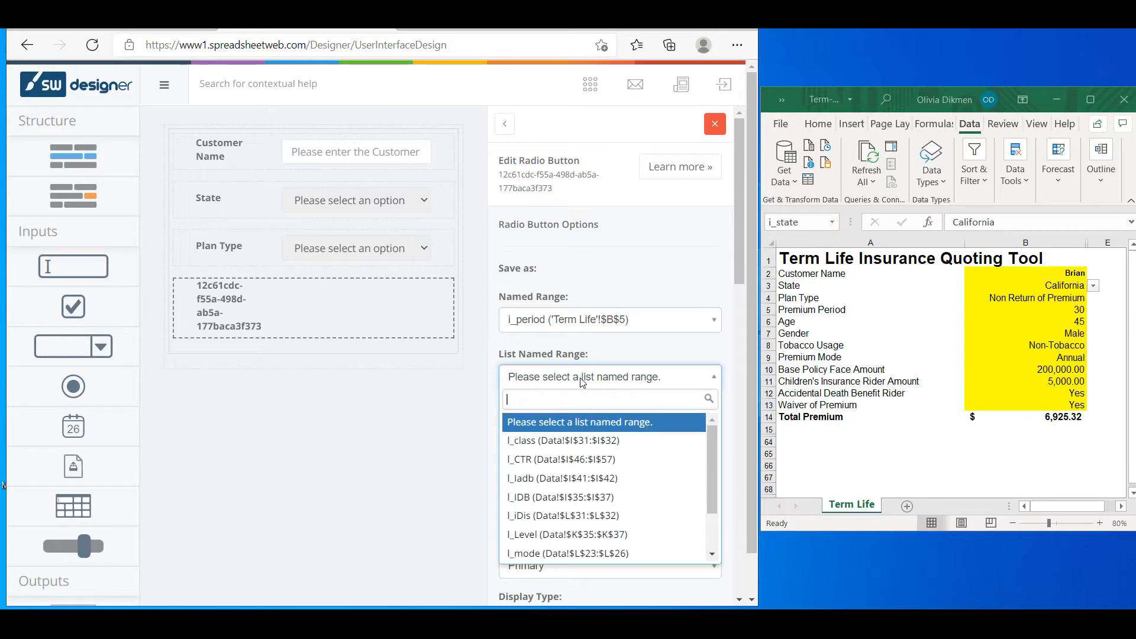
{"action": "type", "text": "le"}
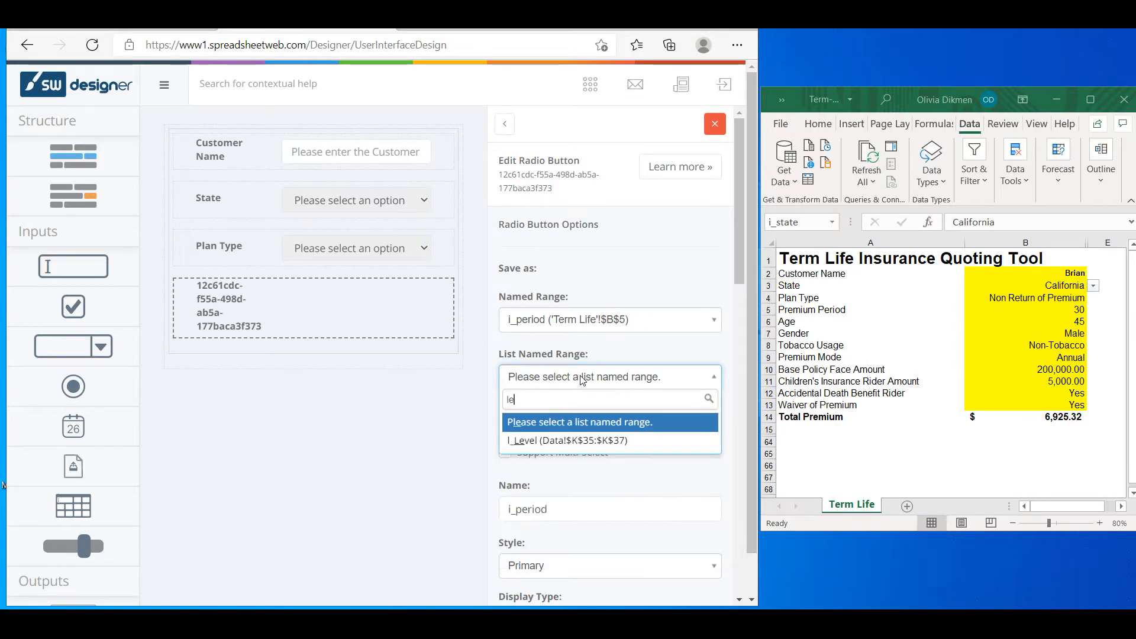
{"action": "left_click", "coordinate": [586, 442]}
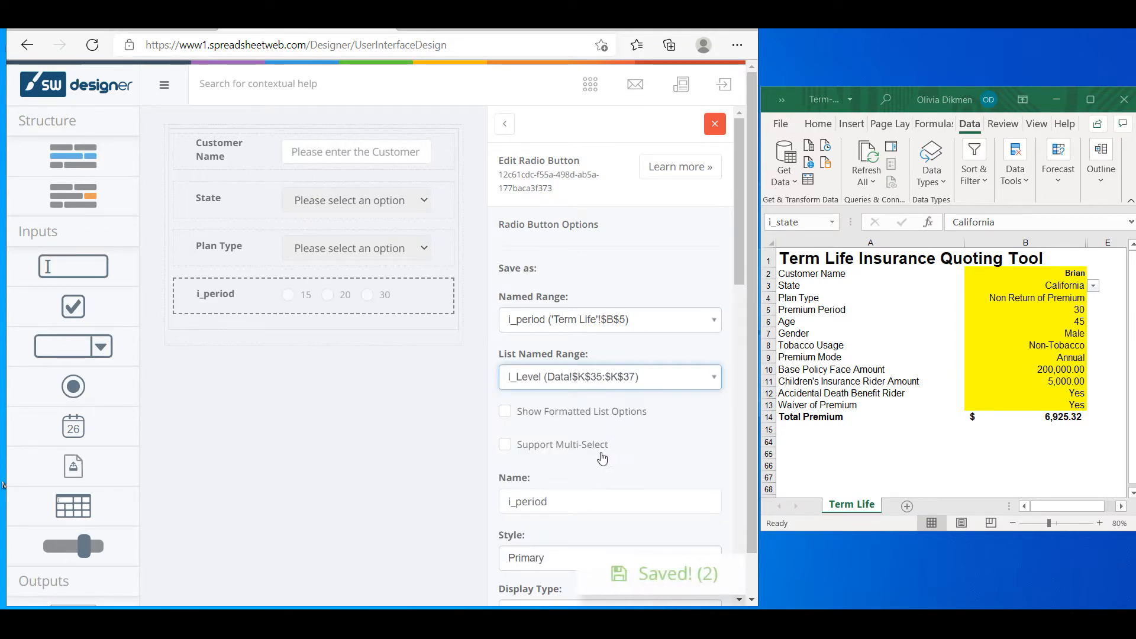
{"action": "double_click", "coordinate": [591, 501]}
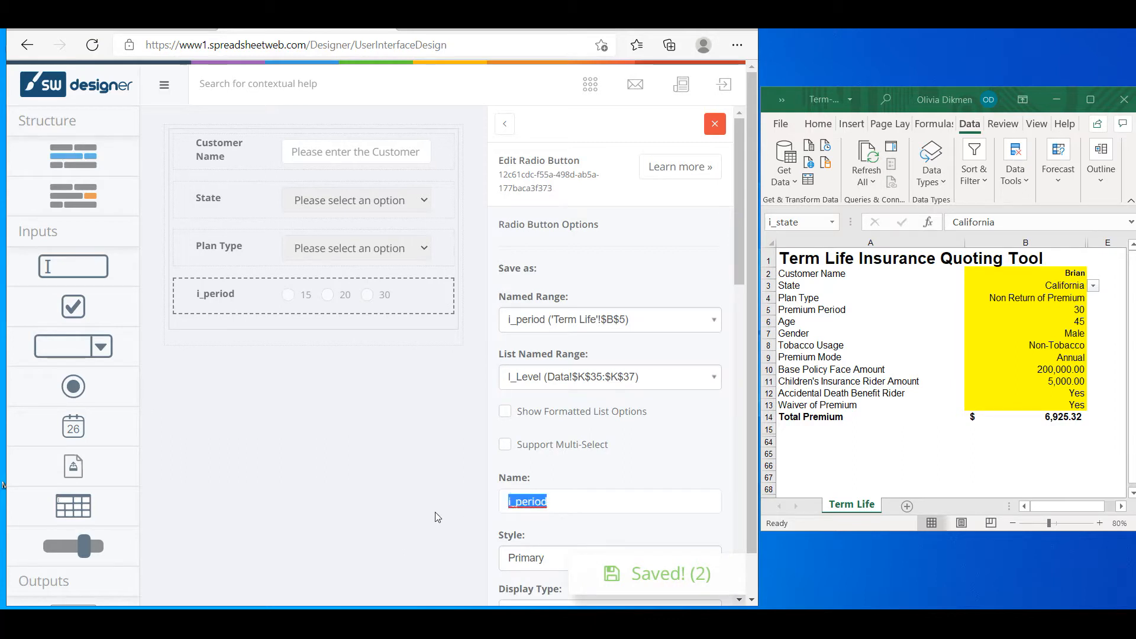
{"action": "type", "text": "Premium"}
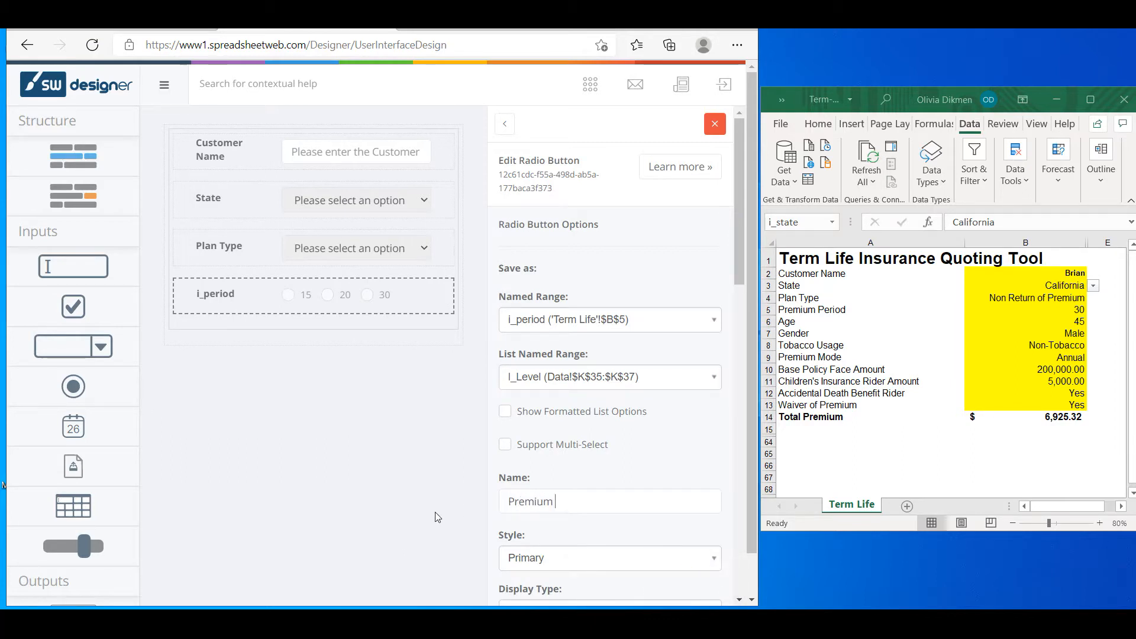
{"action": "type", "text": " Period"}
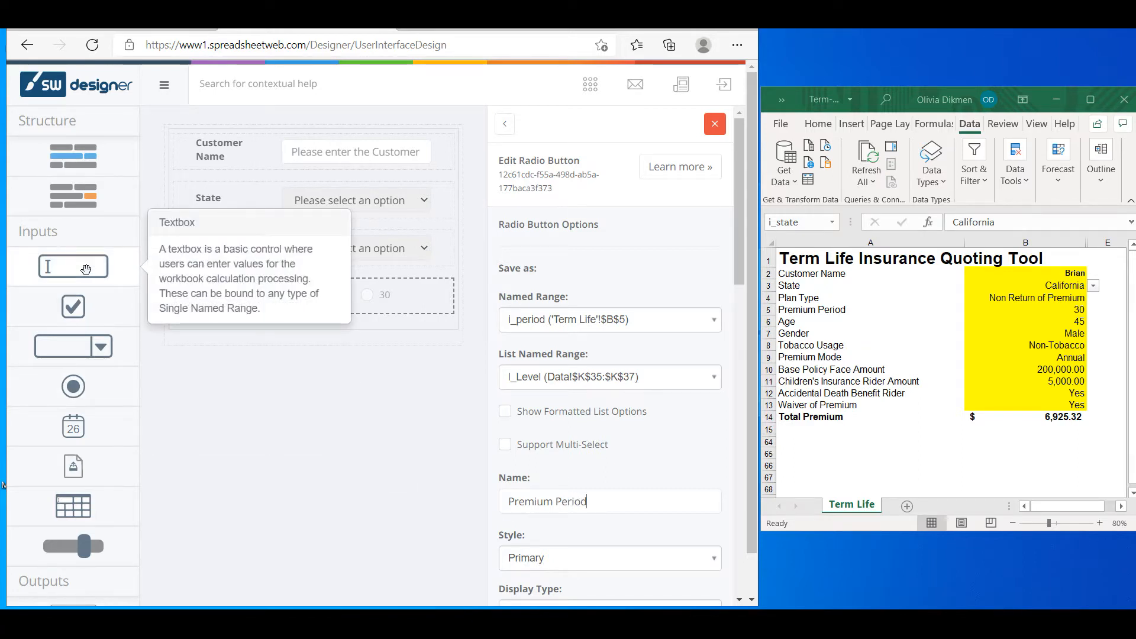
- Add a textbox below Premium Period, bind it to the i_IssueAge named range and name it Age
{"action": "left_click_drag", "start_coordinate": [100, 281], "coordinate": [220, 322]}
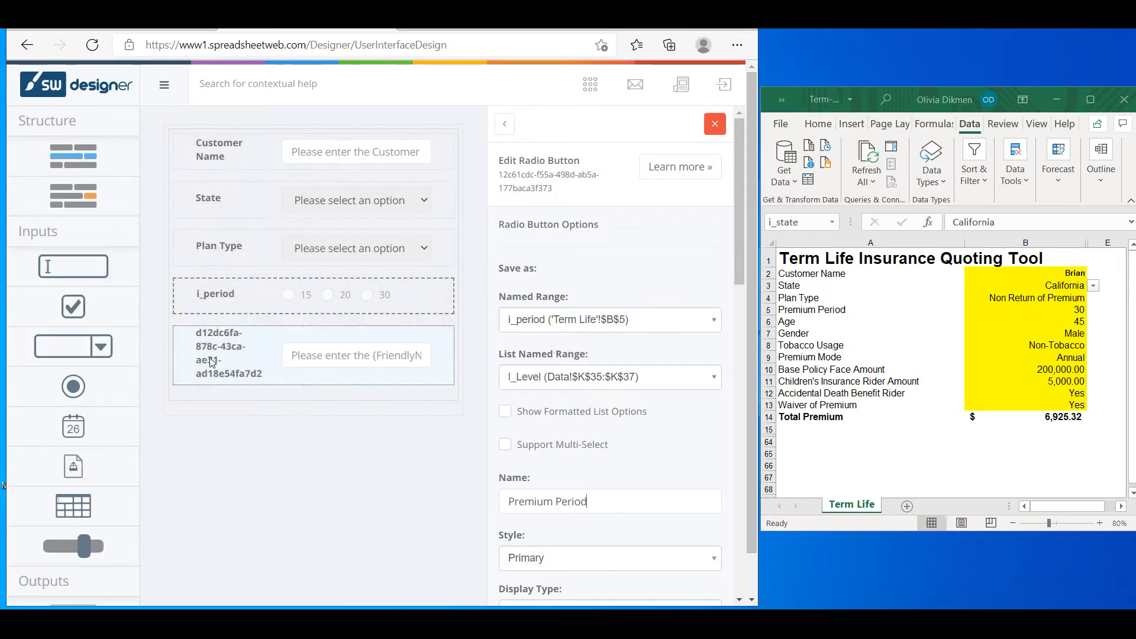
{"action": "left_click", "coordinate": [357, 352]}
{"action": "left_click", "coordinate": [559, 320]}
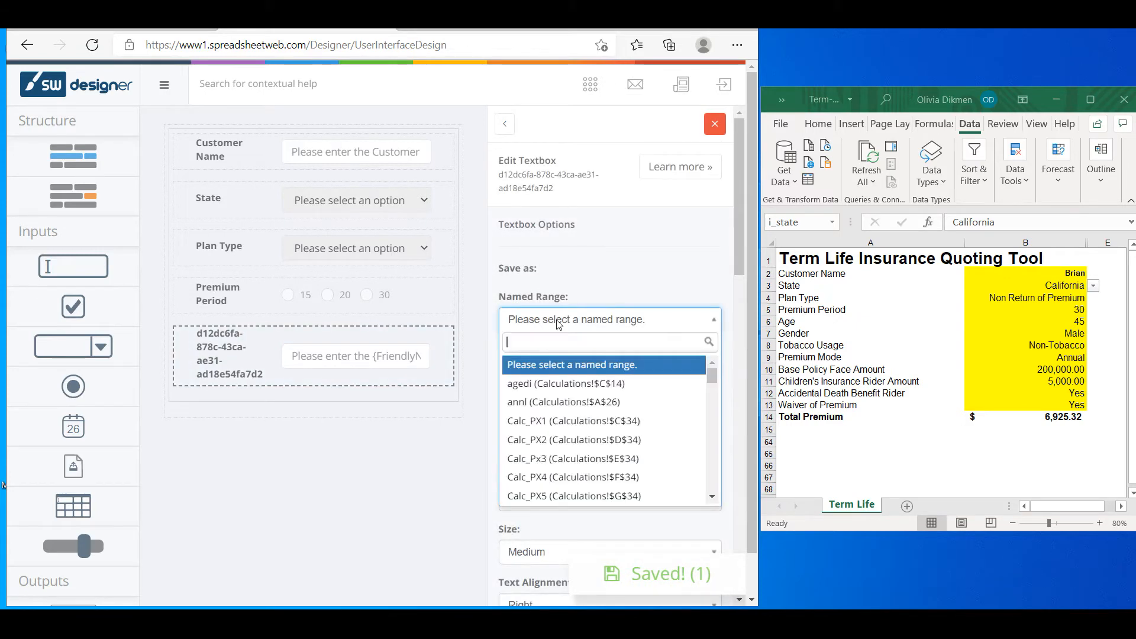
{"action": "type", "text": "age"}
{"action": "left_click", "coordinate": [549, 384]}
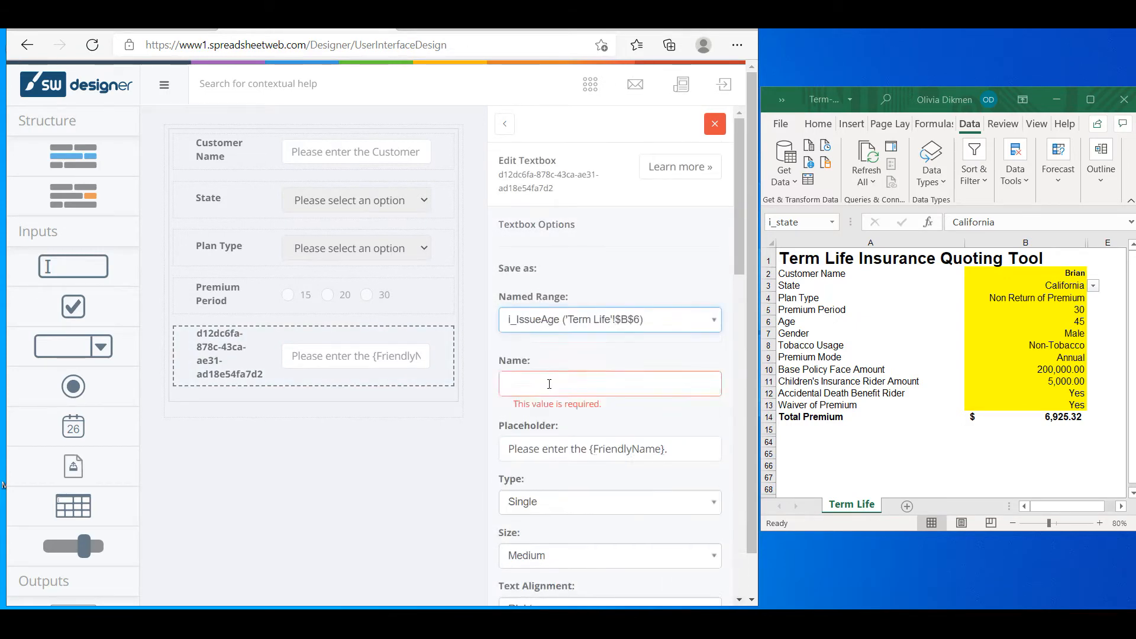
{"action": "left_click_drag", "start_coordinate": [558, 378], "coordinate": [480, 378]}
{"action": "type", "text": "Age"}
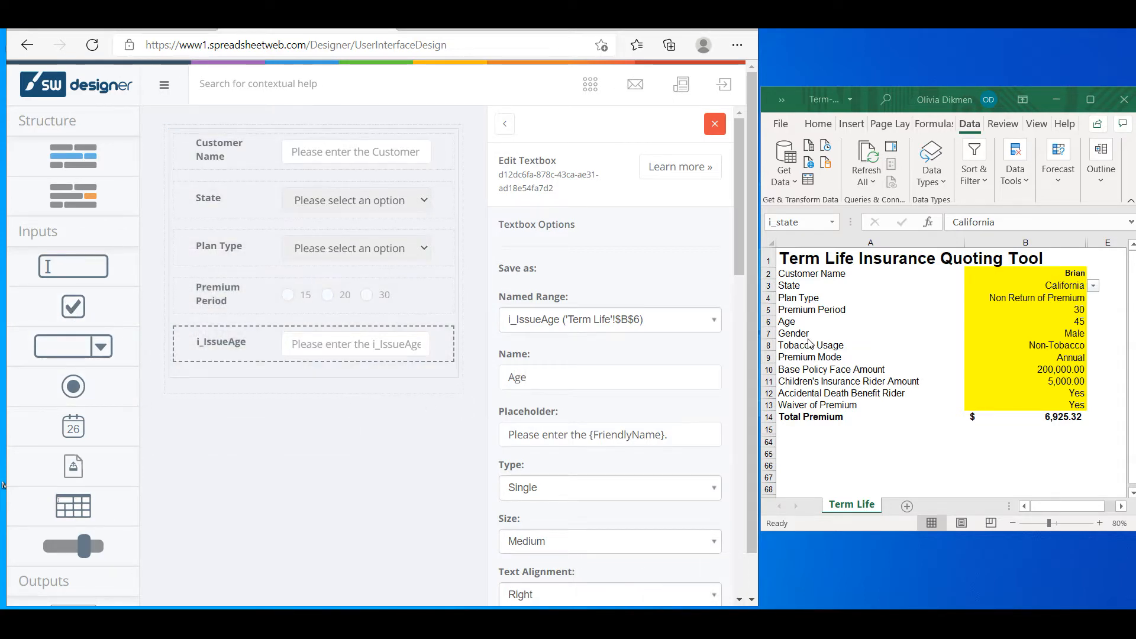
- Add a dropdown below the Age textbox and bind it to the i_Sex named range
{"action": "left_click_drag", "start_coordinate": [73, 346], "coordinate": [240, 391]}
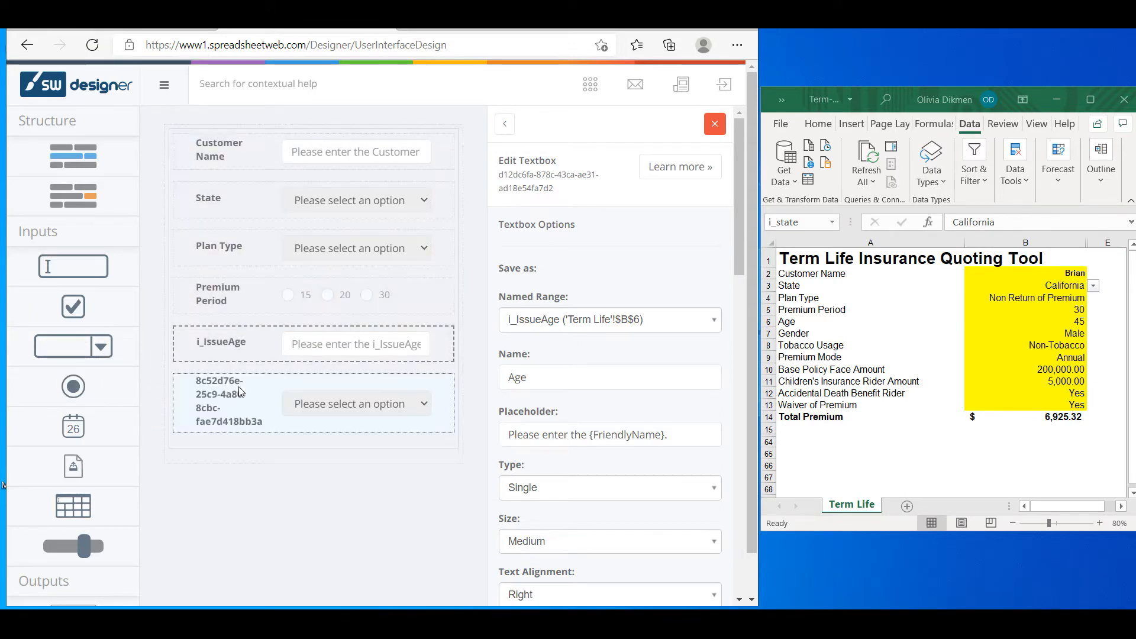
{"action": "left_click", "coordinate": [236, 405]}
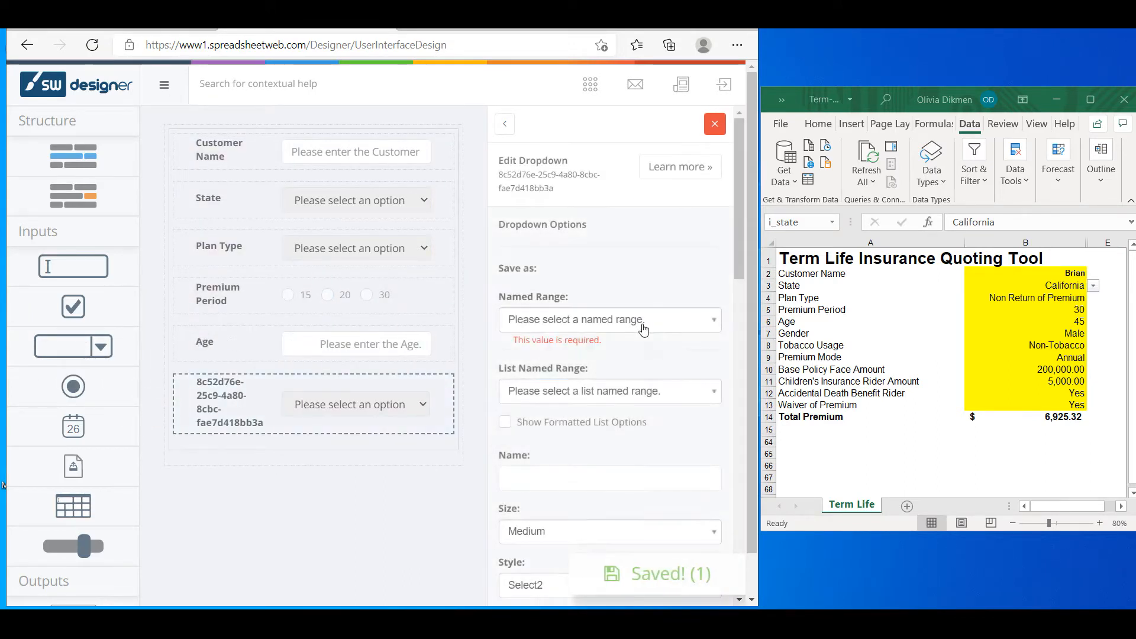
{"action": "left_click", "coordinate": [645, 323]}
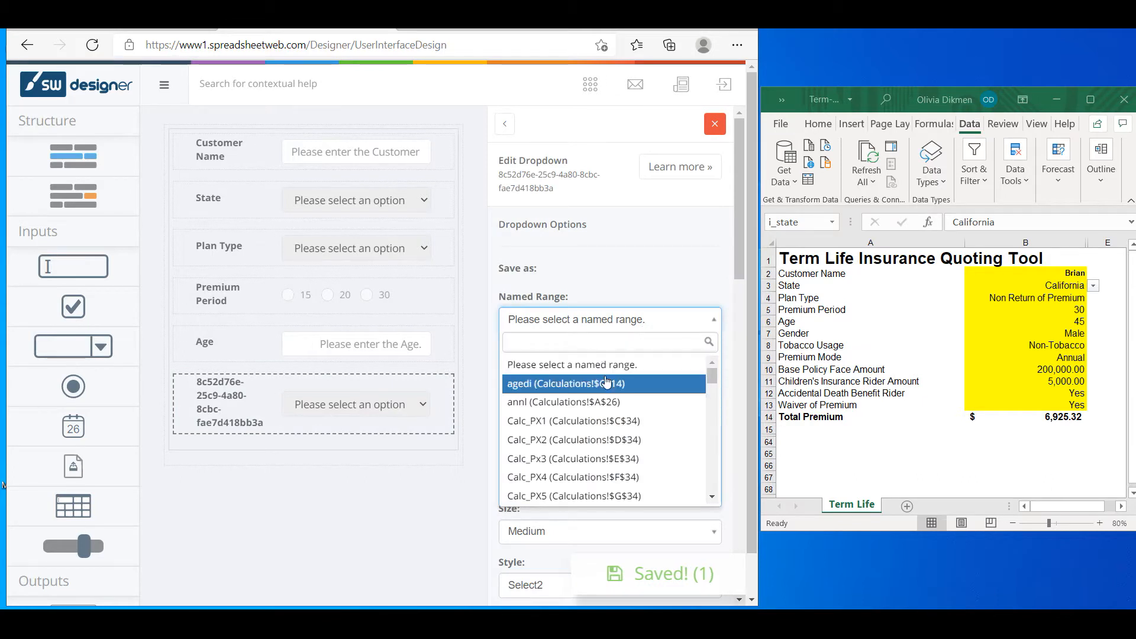
{"action": "type", "text": "sex"}
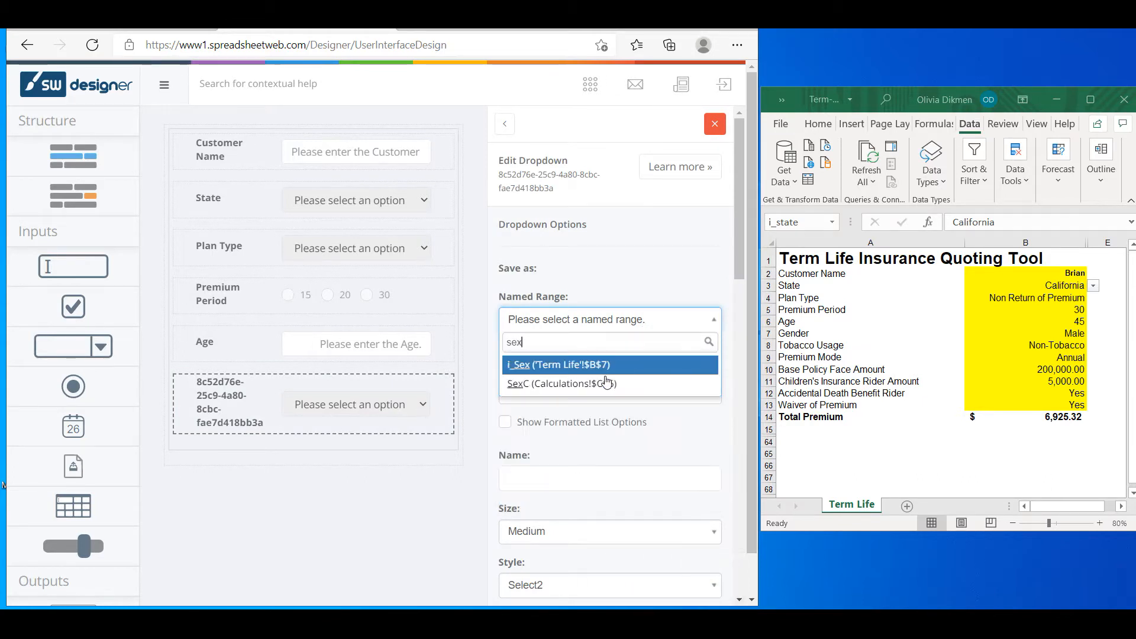
{"action": "left_click", "coordinate": [598, 367]}
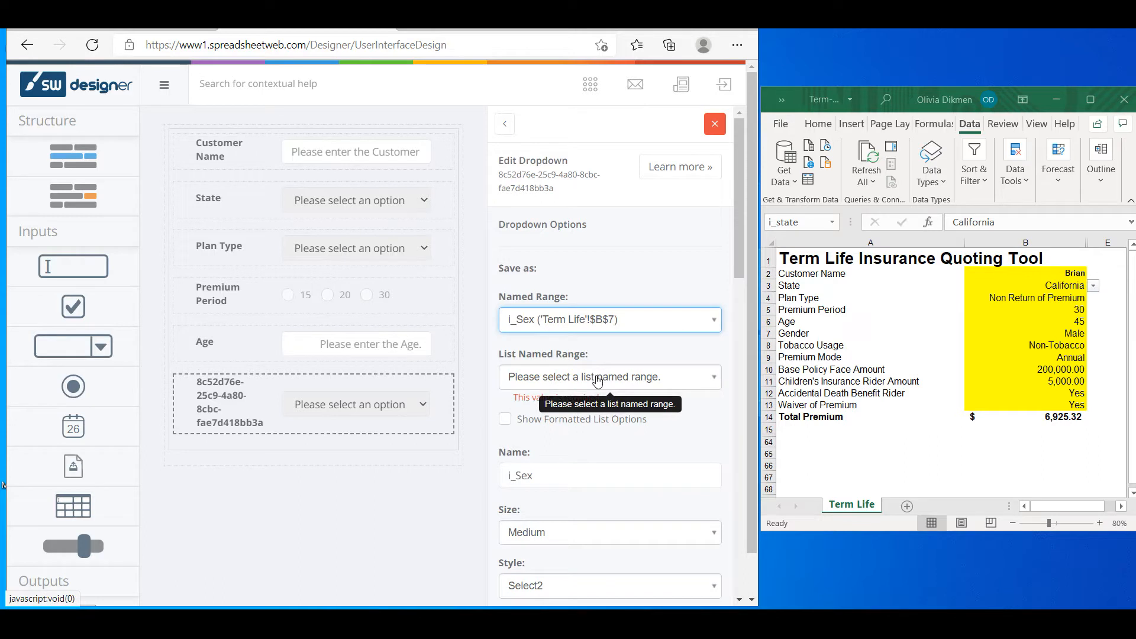
- Set the i_Sex dropdown's list named range to l_sex and name the control Gender
{"action": "left_click", "coordinate": [597, 380]}
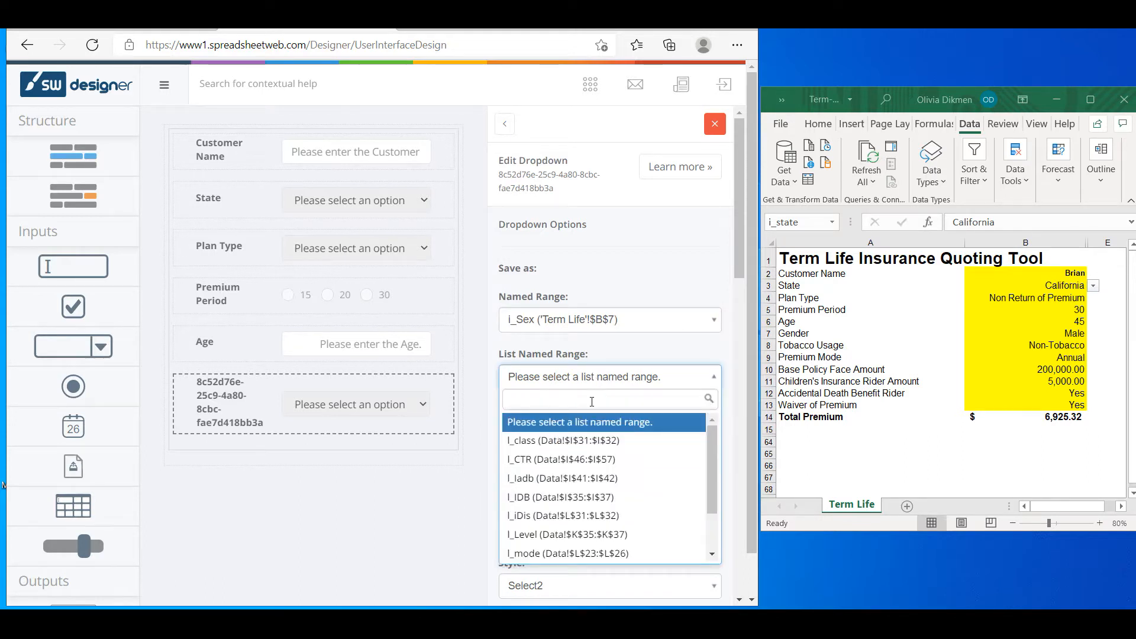
{"action": "type", "text": "sex"}
{"action": "left_click", "coordinate": [595, 448]}
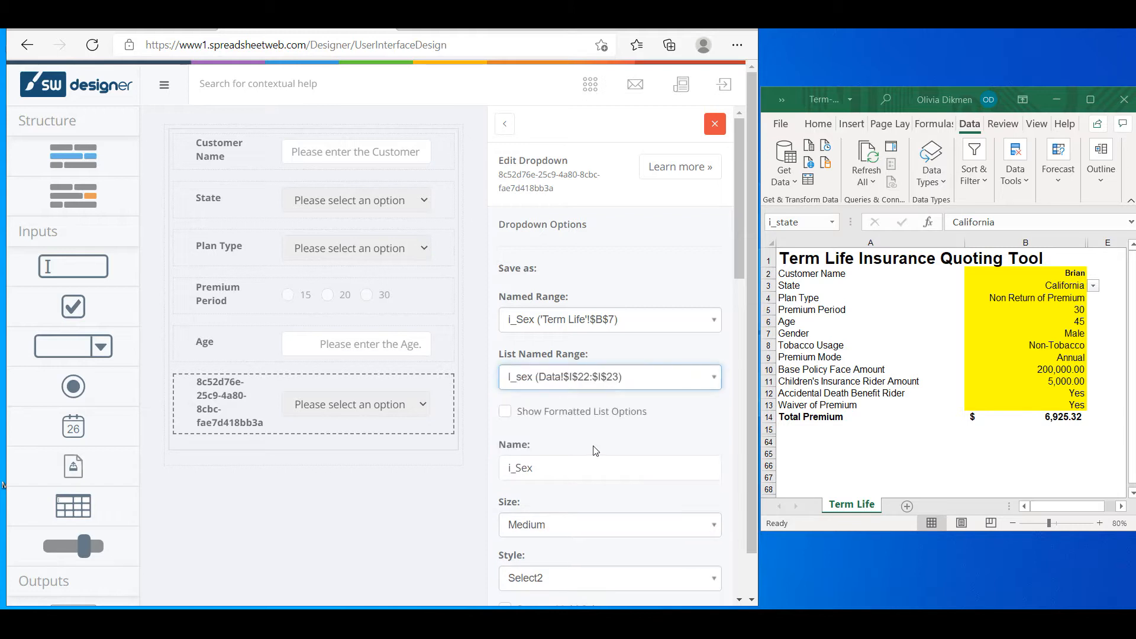
{"action": "double_click", "coordinate": [520, 467]}
{"action": "type", "text": "Gender"}
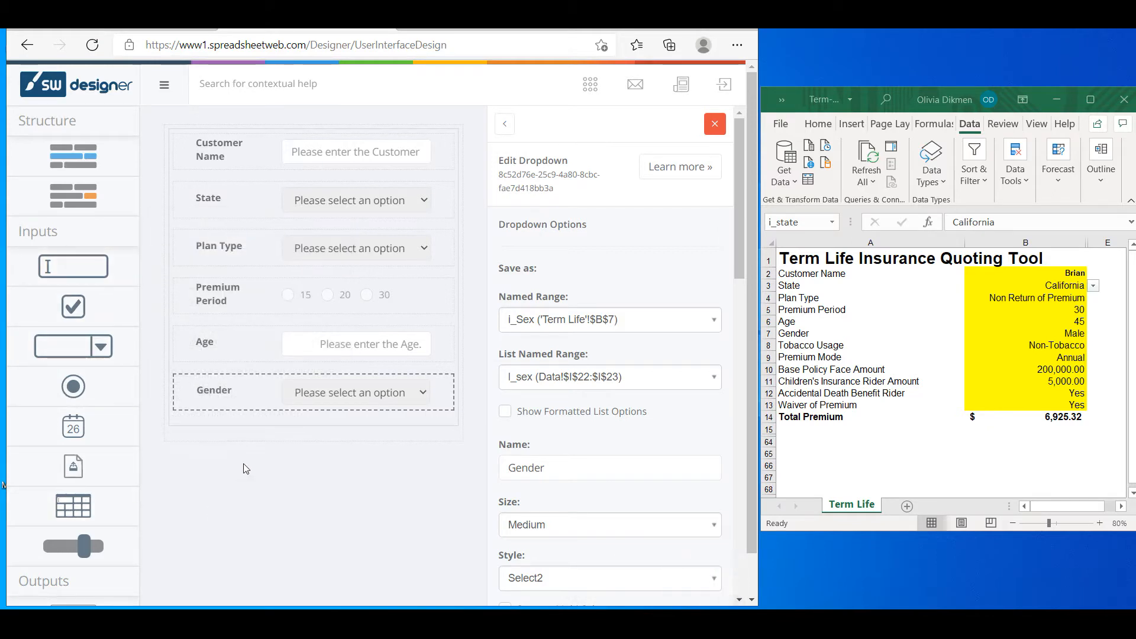
- Add a dropdown below the Gender control and bind it to the i_Class named range
{"action": "left_click_drag", "start_coordinate": [83, 349], "coordinate": [249, 428]}
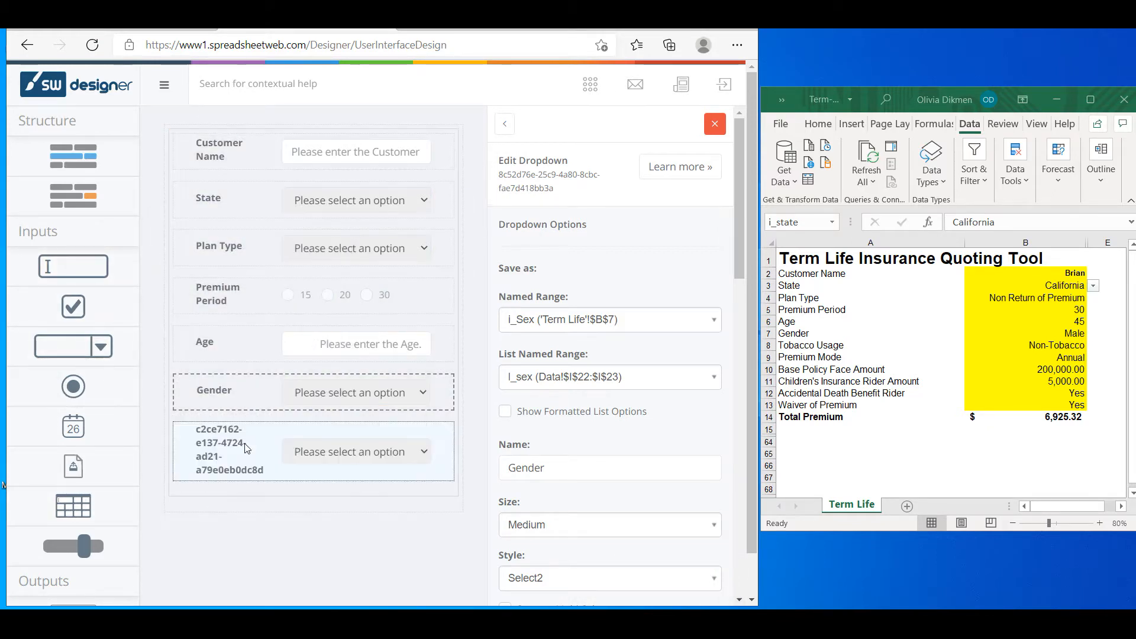
{"action": "left_click", "coordinate": [621, 332]}
{"action": "type", "text": "c"}
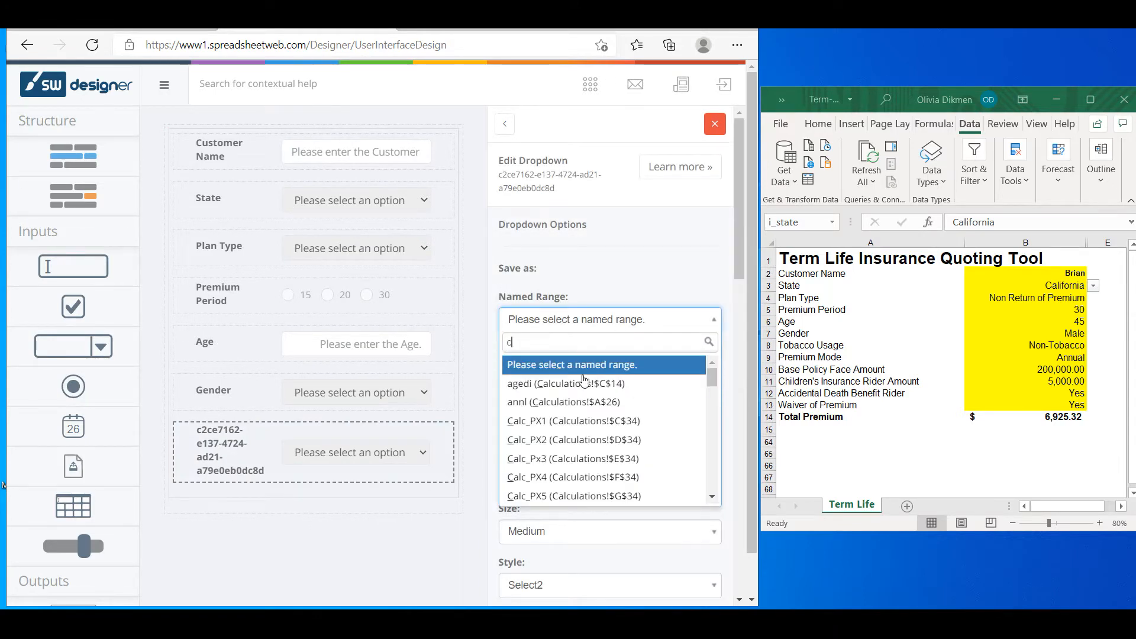
{"action": "type", "text": "lass"}
{"action": "left_click", "coordinate": [582, 365]}
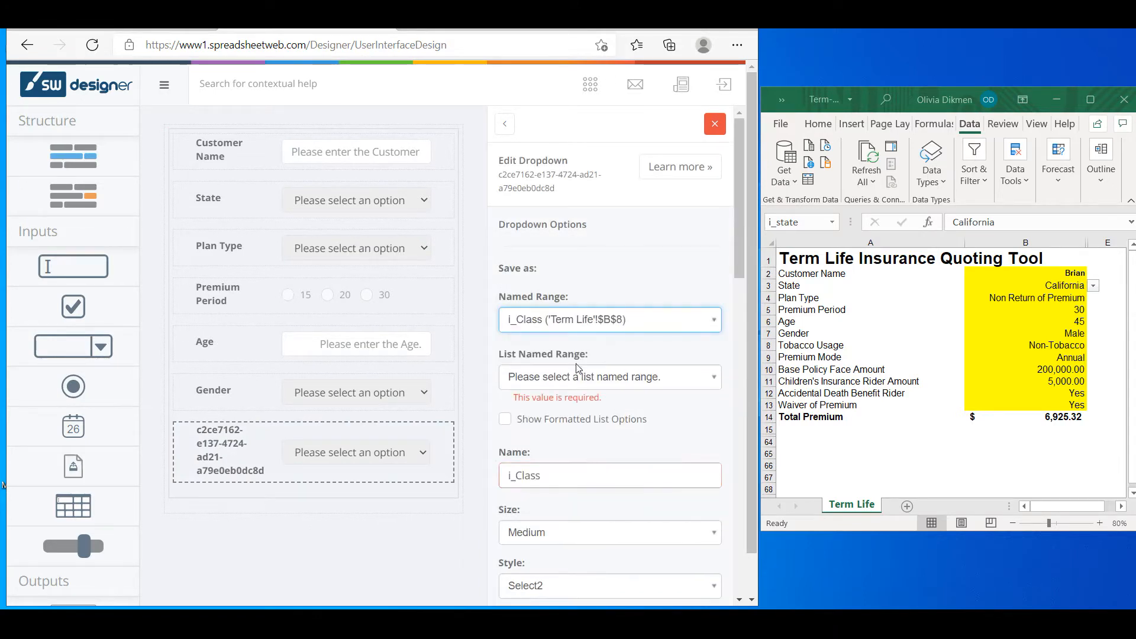
- Set the i_Class dropdown's list named range to l_class and name the control Tobacco Usage
{"action": "left_click", "coordinate": [584, 378]}
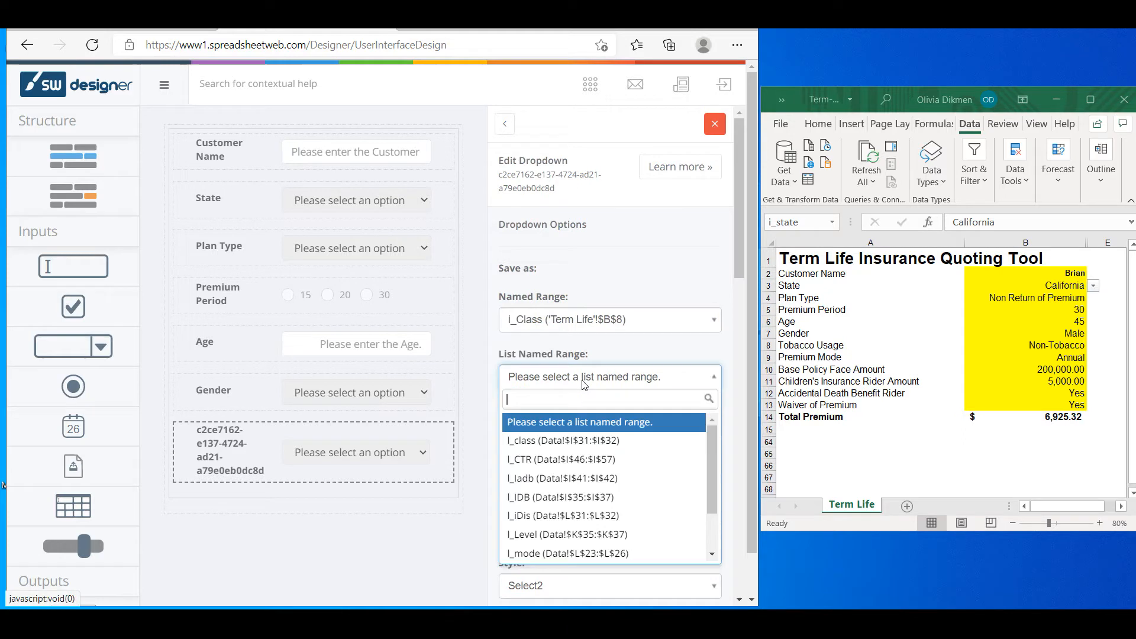
{"action": "left_click", "coordinate": [573, 440]}
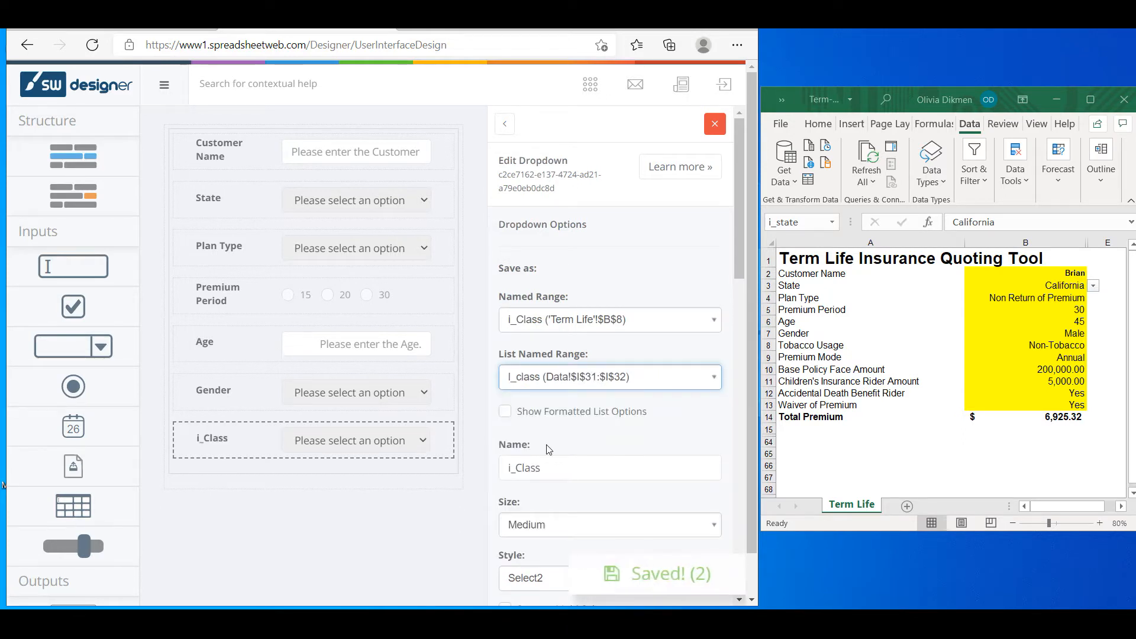
{"action": "left_click_drag", "start_coordinate": [552, 461], "coordinate": [471, 475]}
{"action": "type", "text": "T"}
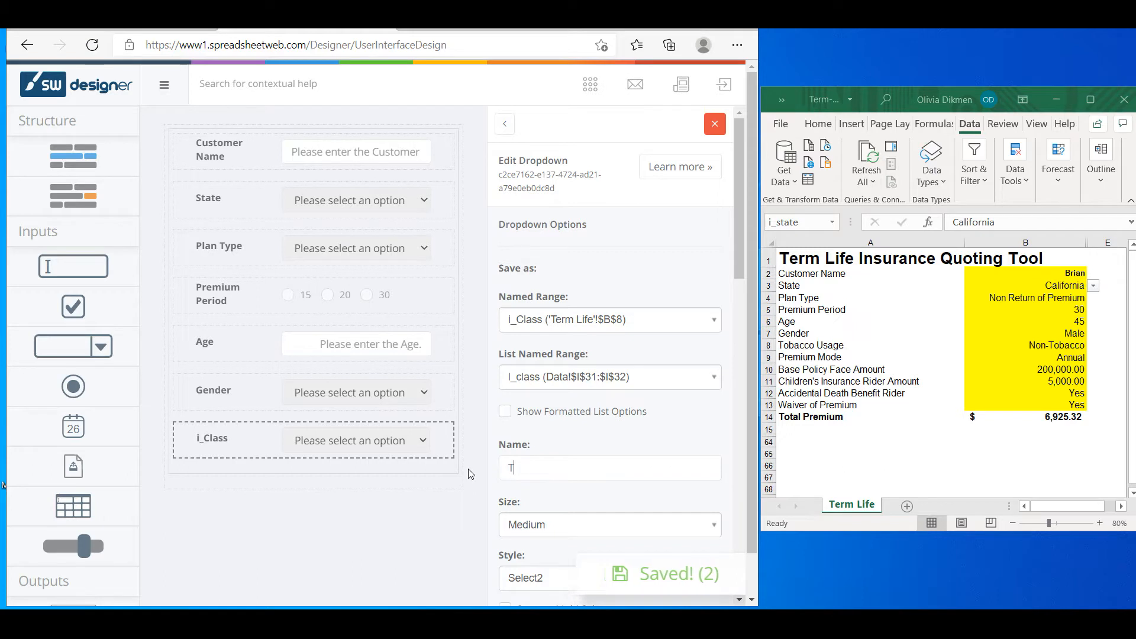
{"action": "type", "text": "obacco E"}
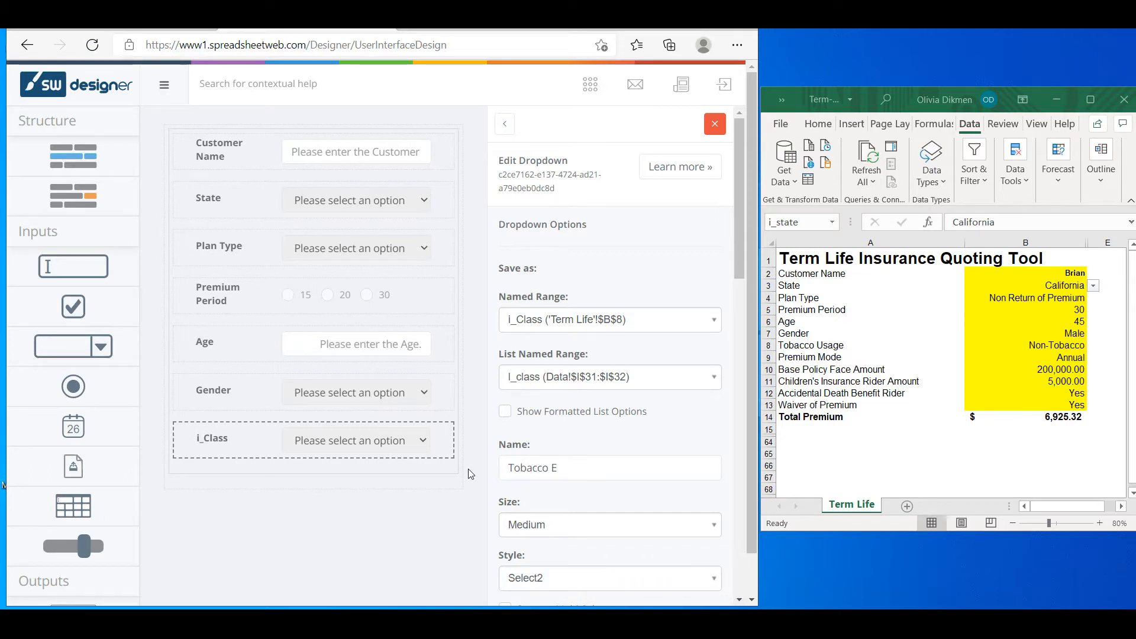
{"action": "key", "text": "BackSpace"}
{"action": "type", "text": "u"}
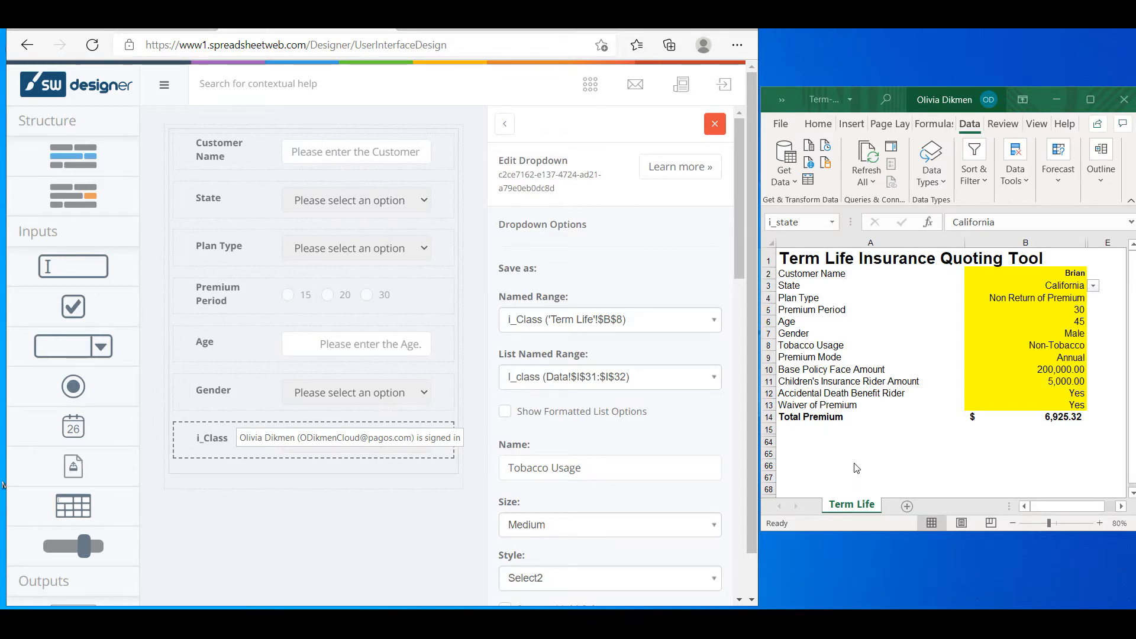
- Check the Premium Mode cell's range name in the Excel workbook, and bind a new dropdown below Tobacco Usage to i_Mode
{"action": "left_click", "coordinate": [810, 355]}
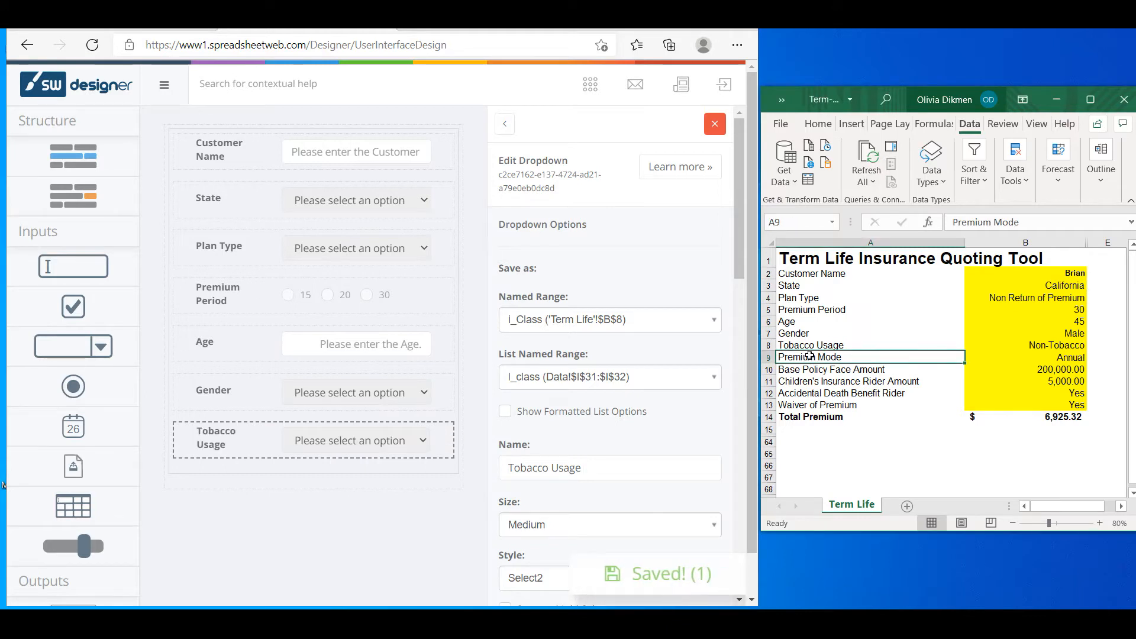
{"action": "left_click", "coordinate": [992, 357]}
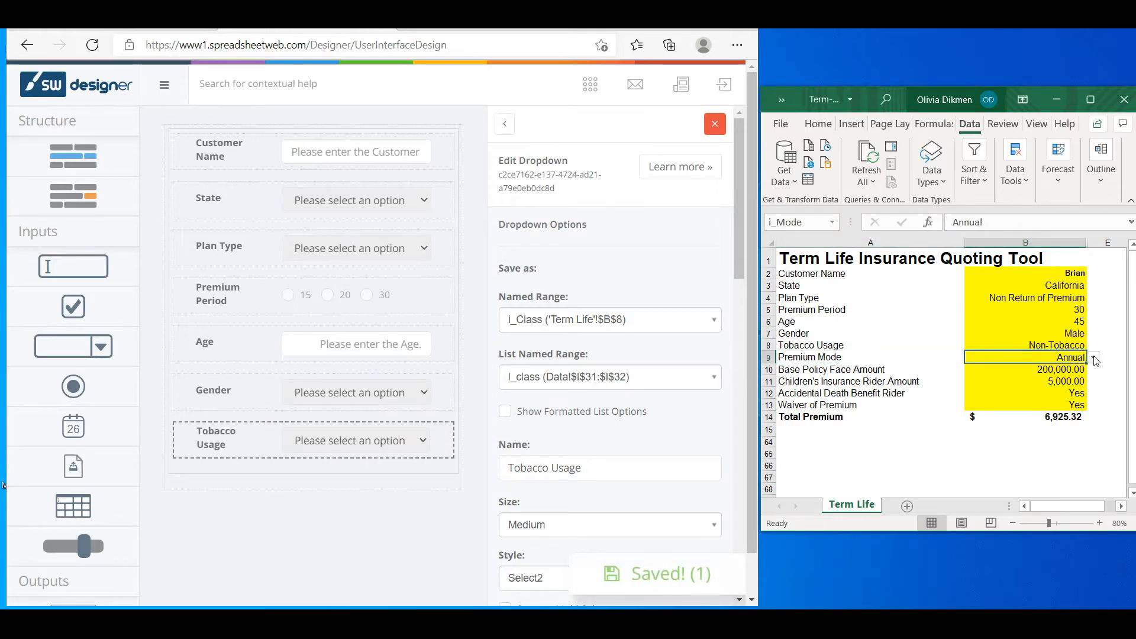
{"action": "left_click_drag", "start_coordinate": [73, 346], "coordinate": [273, 474]}
{"action": "left_click", "coordinate": [243, 507]}
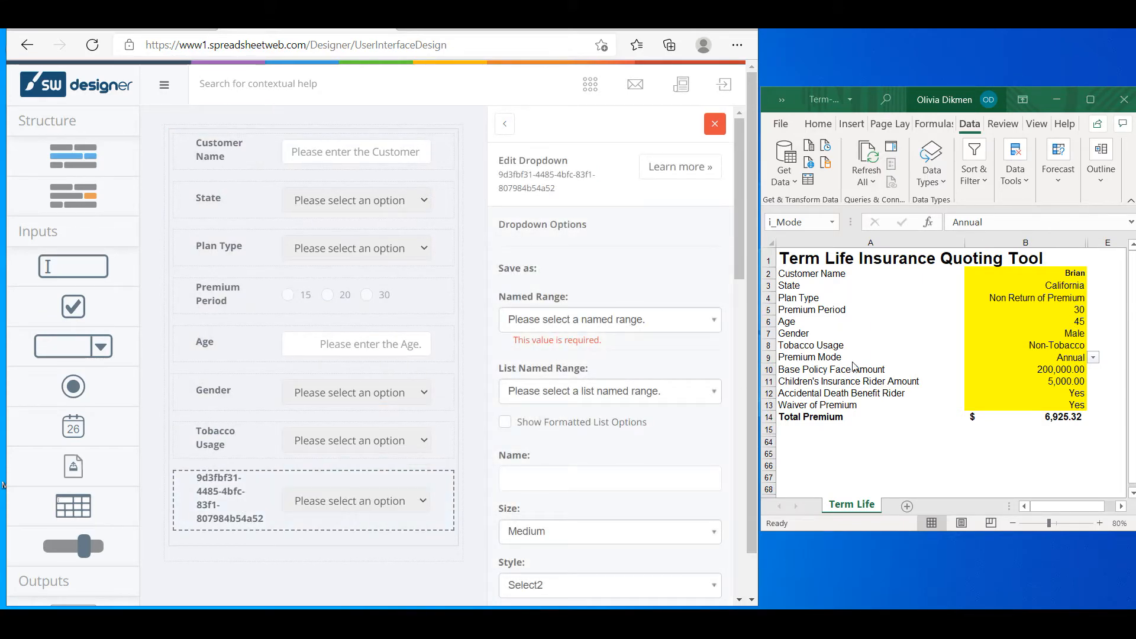
{"action": "key", "text": "alt+Tab"}
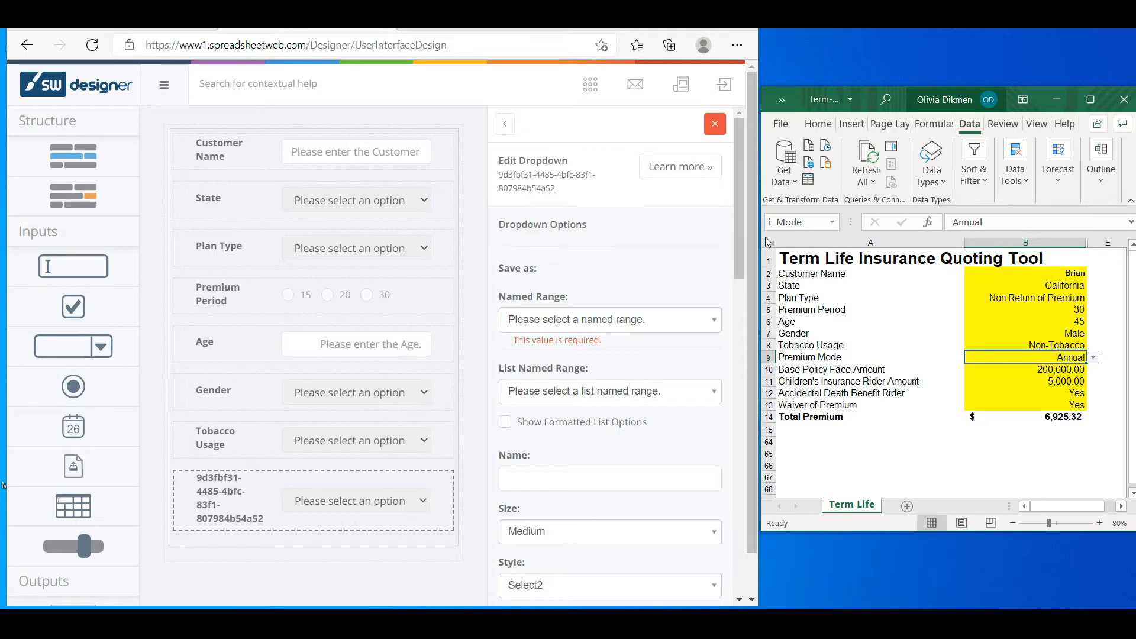
{"action": "left_click", "coordinate": [646, 326]}
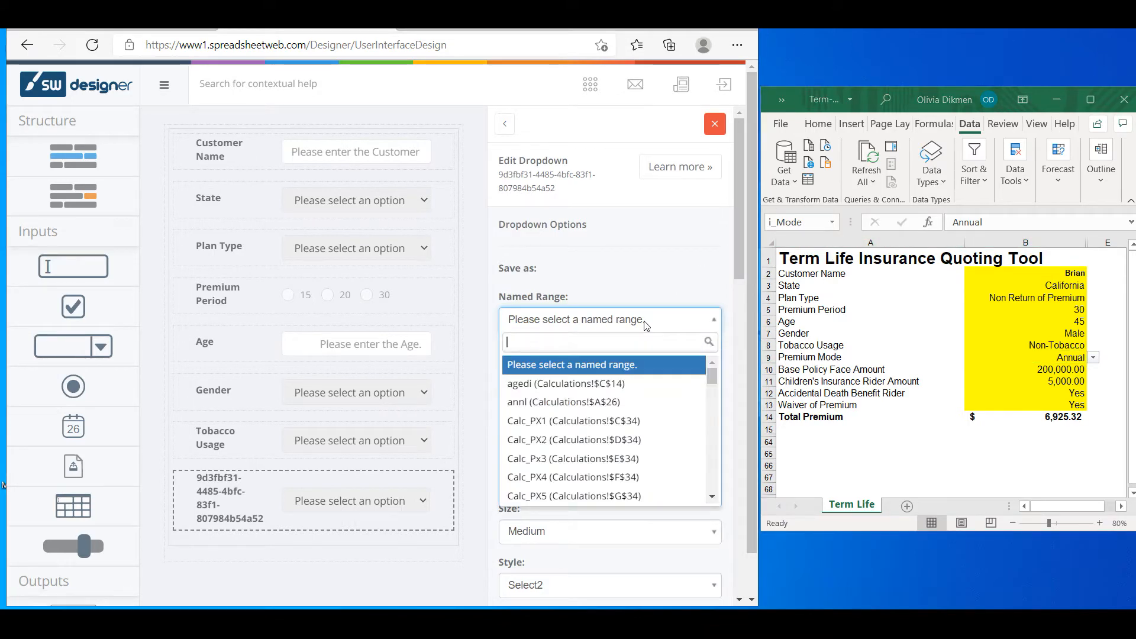
{"action": "type", "text": "mode"}
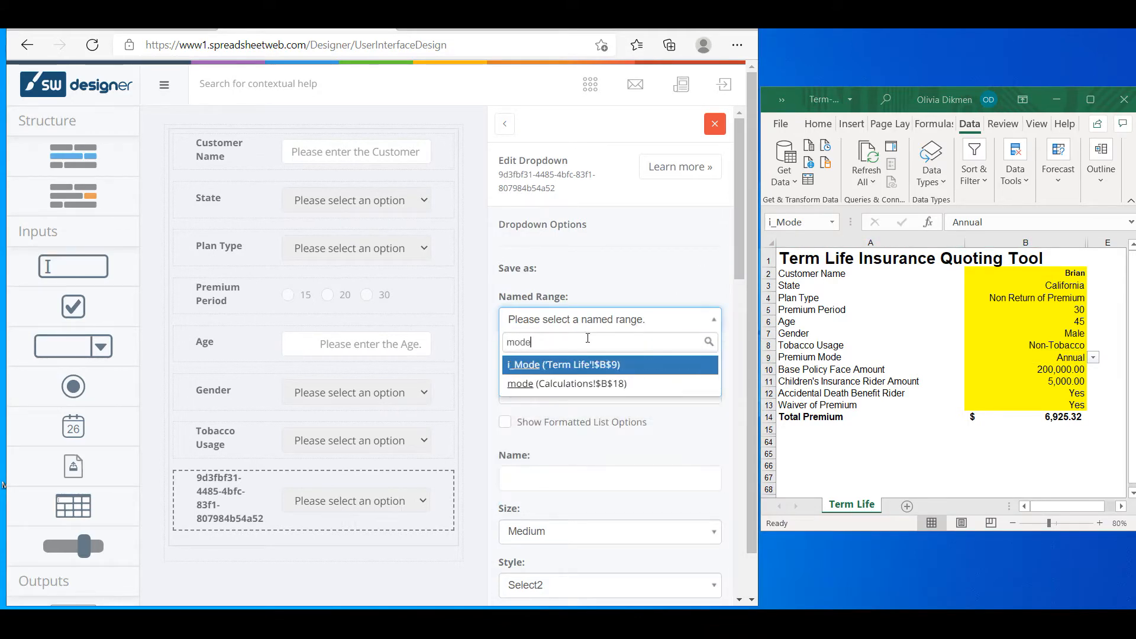
{"action": "left_click", "coordinate": [559, 371]}
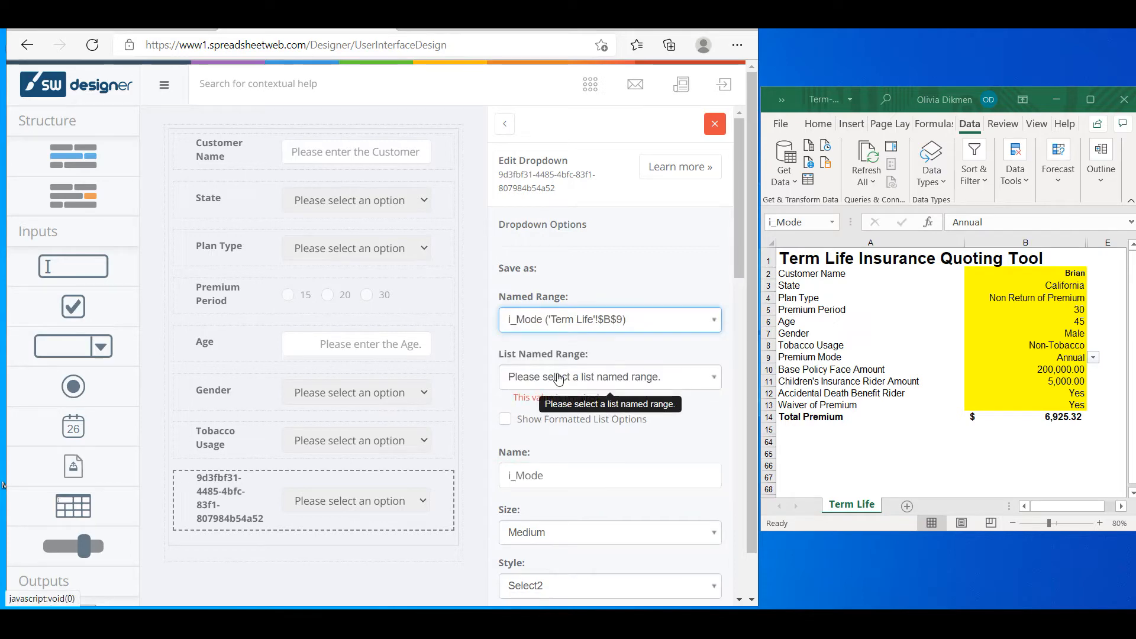
- Set the i_Mode dropdown's list named range to l_mode and name the control Premium Mode
{"action": "left_click", "coordinate": [556, 377]}
{"action": "type", "text": "mo"}
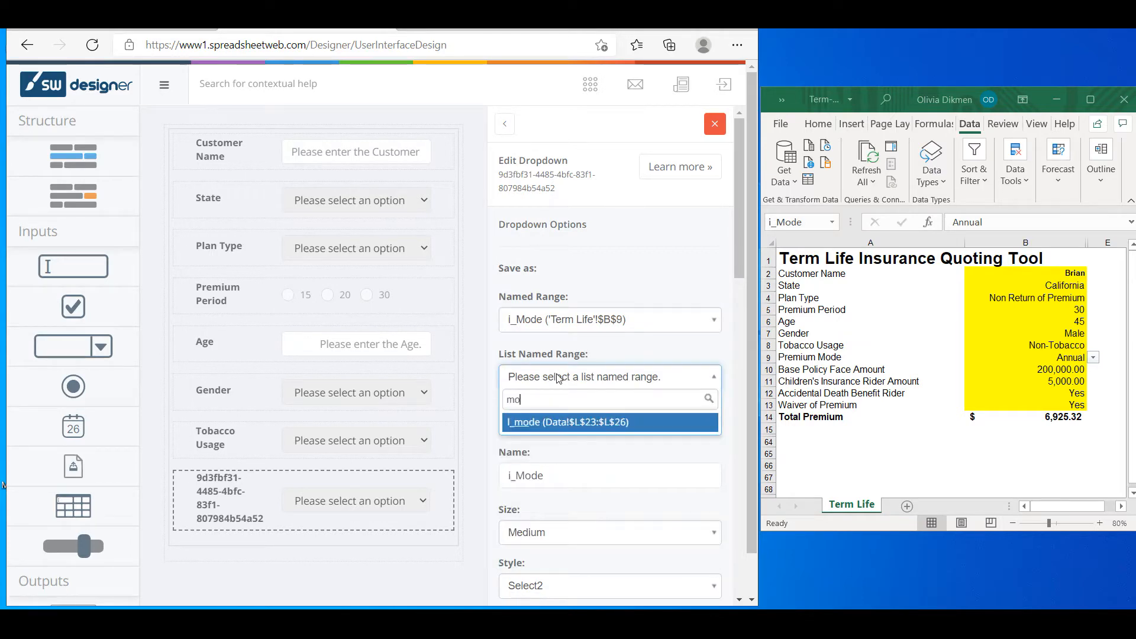
{"action": "left_click", "coordinate": [550, 424]}
{"action": "key", "text": "Tab"}
{"action": "key", "text": "Tab"}
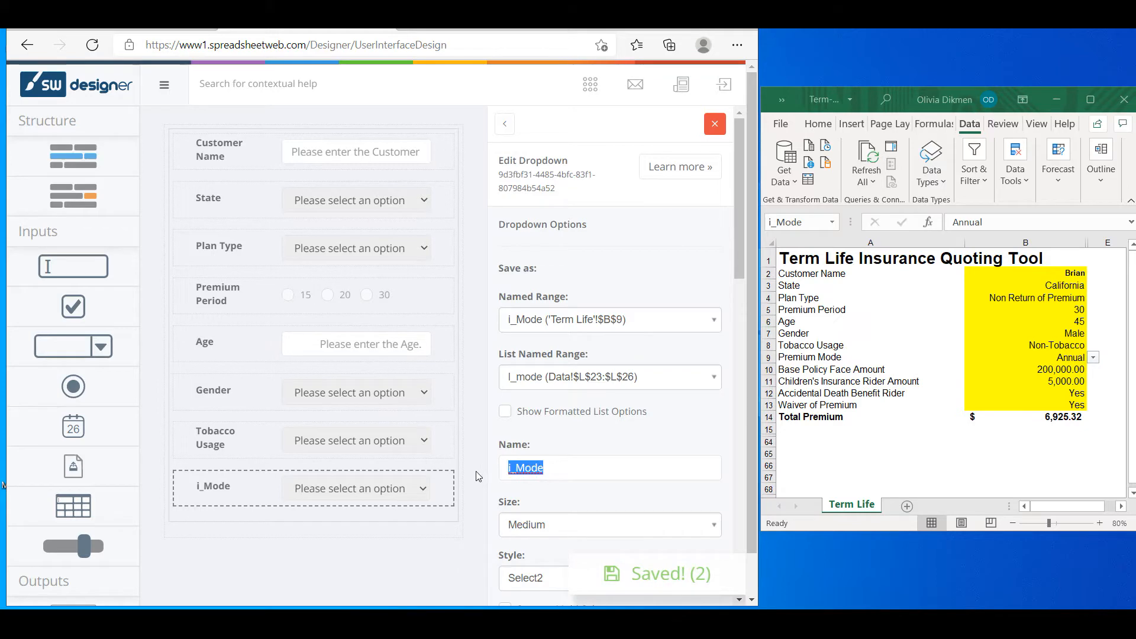
{"action": "type", "text": "Prem"}
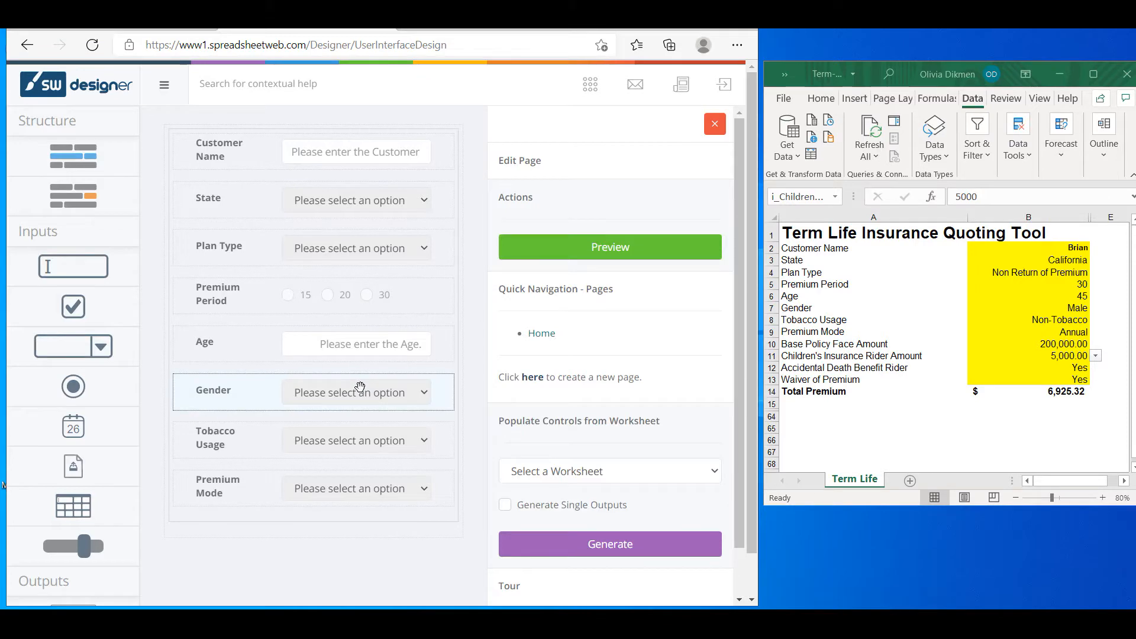
- Add a textbox below Premium Mode and bind it to the i_FaceAmount named range
{"action": "left_click_drag", "start_coordinate": [23, 278], "coordinate": [243, 547]}
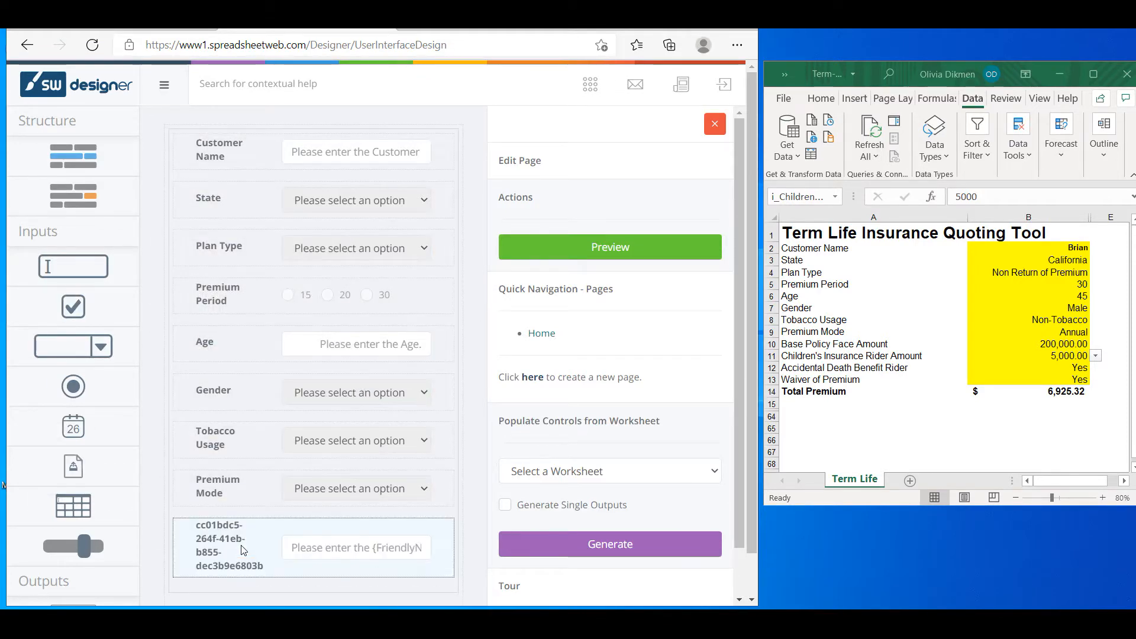
{"action": "left_click", "coordinate": [300, 546]}
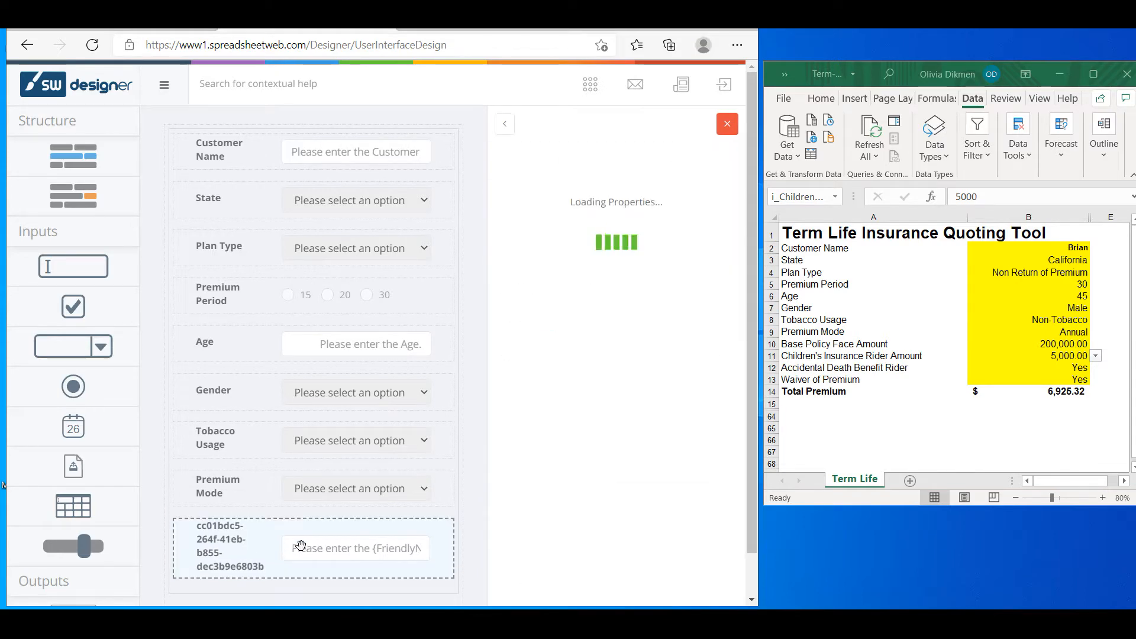
{"action": "left_click", "coordinate": [594, 323]}
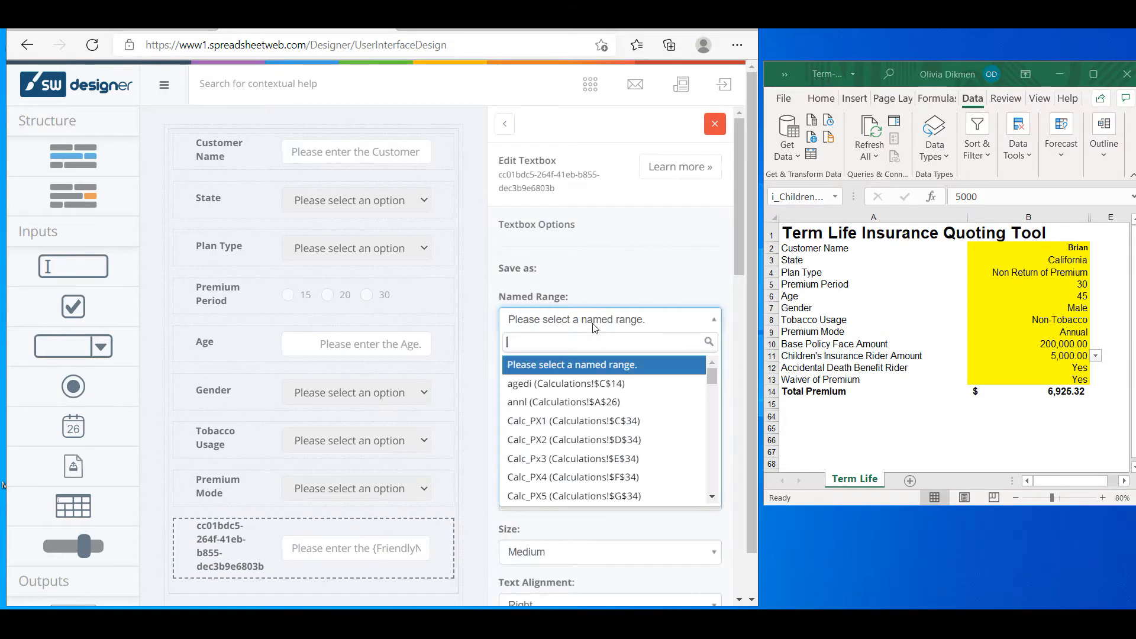
{"action": "type", "text": "face"}
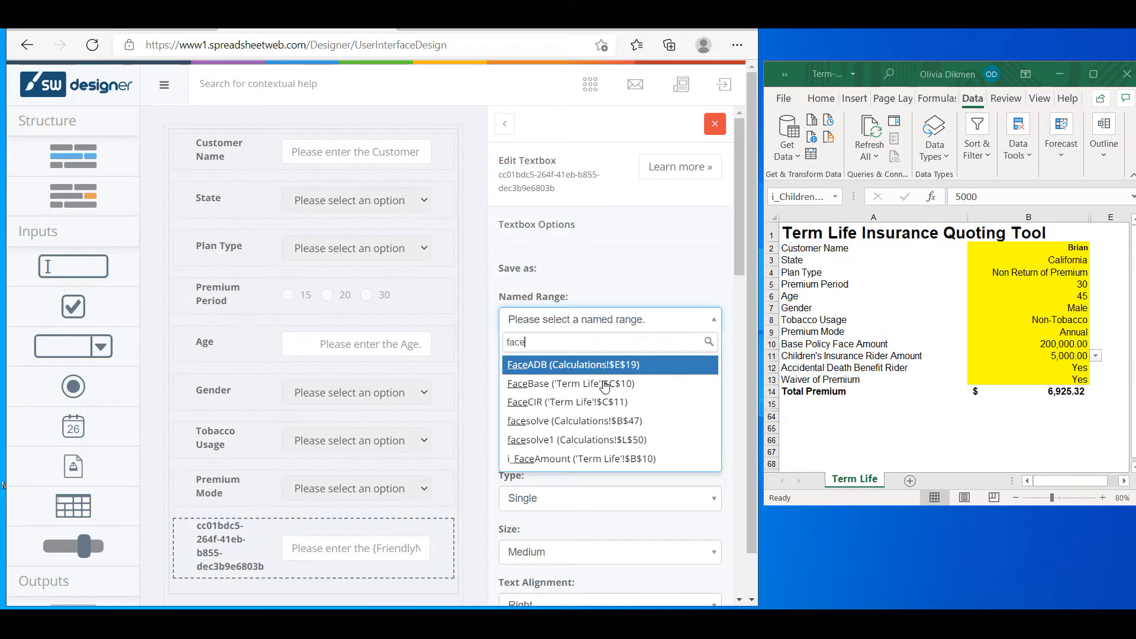
{"action": "left_click", "coordinate": [581, 459]}
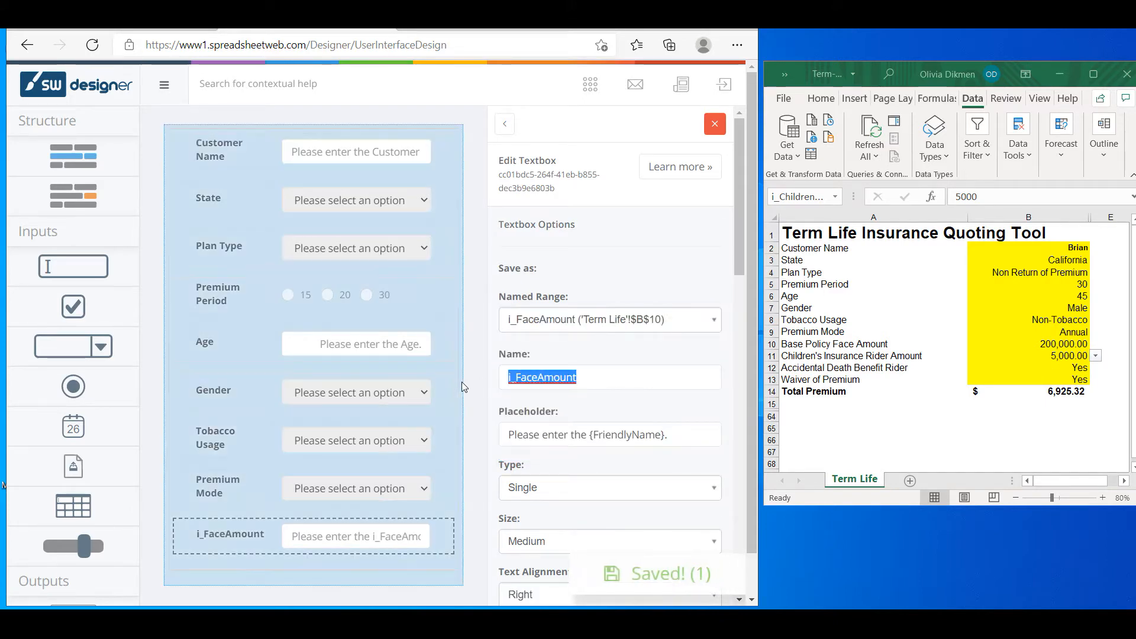
- Name the i_FaceAmount textbox Base Policy Face Amount
{"action": "type", "text": "Base "}
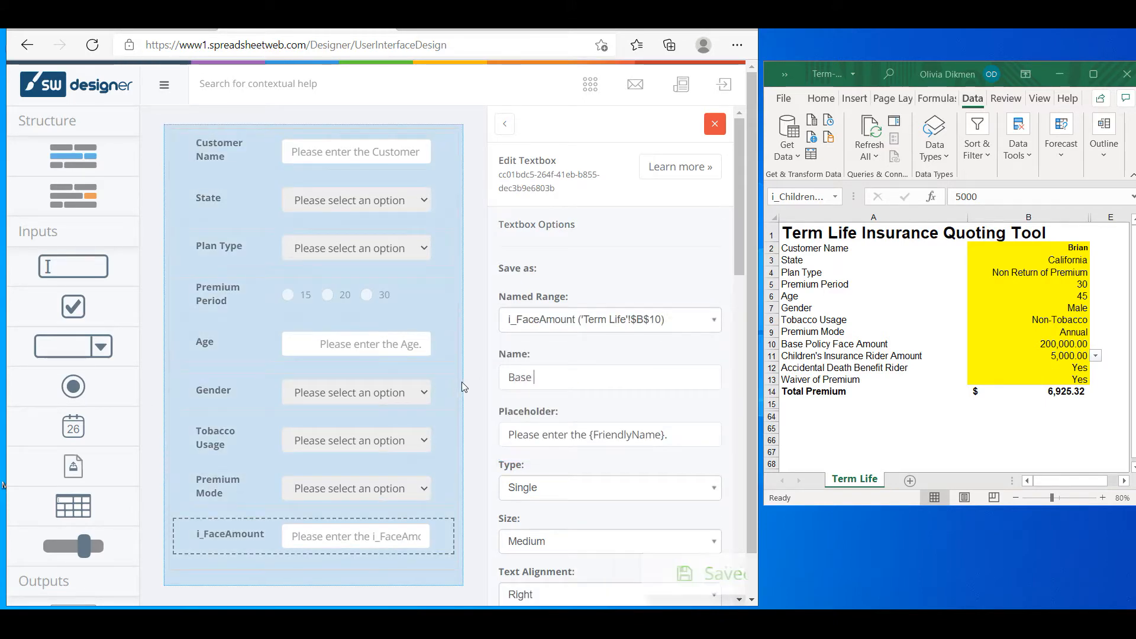
{"action": "type", "text": "Policy F"}
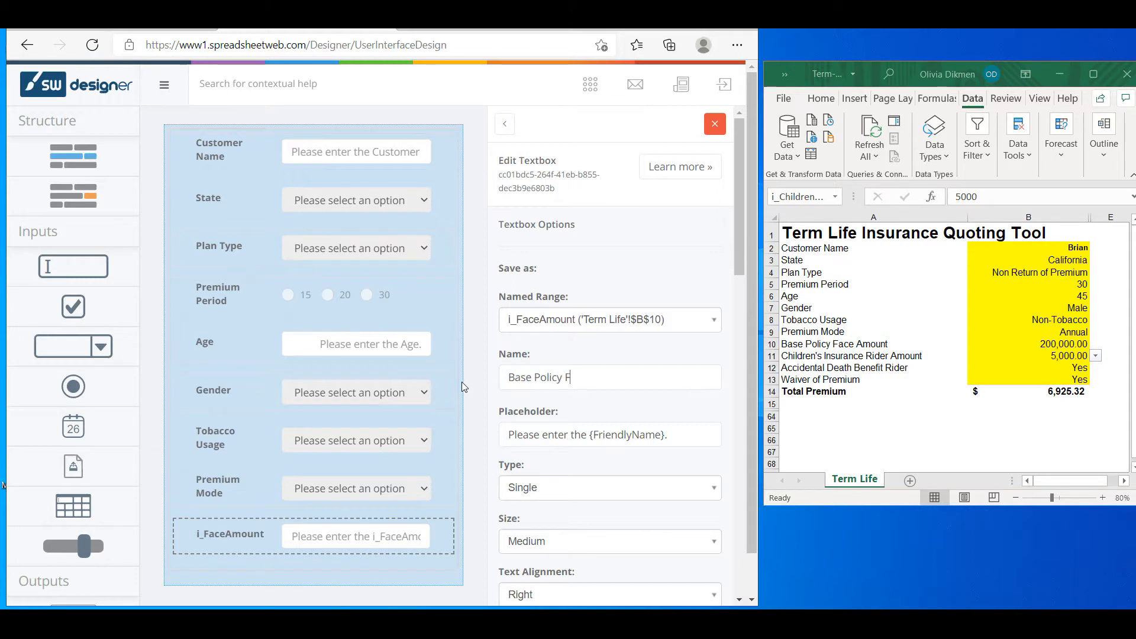
{"action": "type", "text": "ace Amount"}
- Set the Base Policy Face Amount textbox's text mask to Integer and enable its thousand separator
{"action": "scroll", "coordinate": [547, 414], "scroll_direction": "down", "scroll_amount": 6}
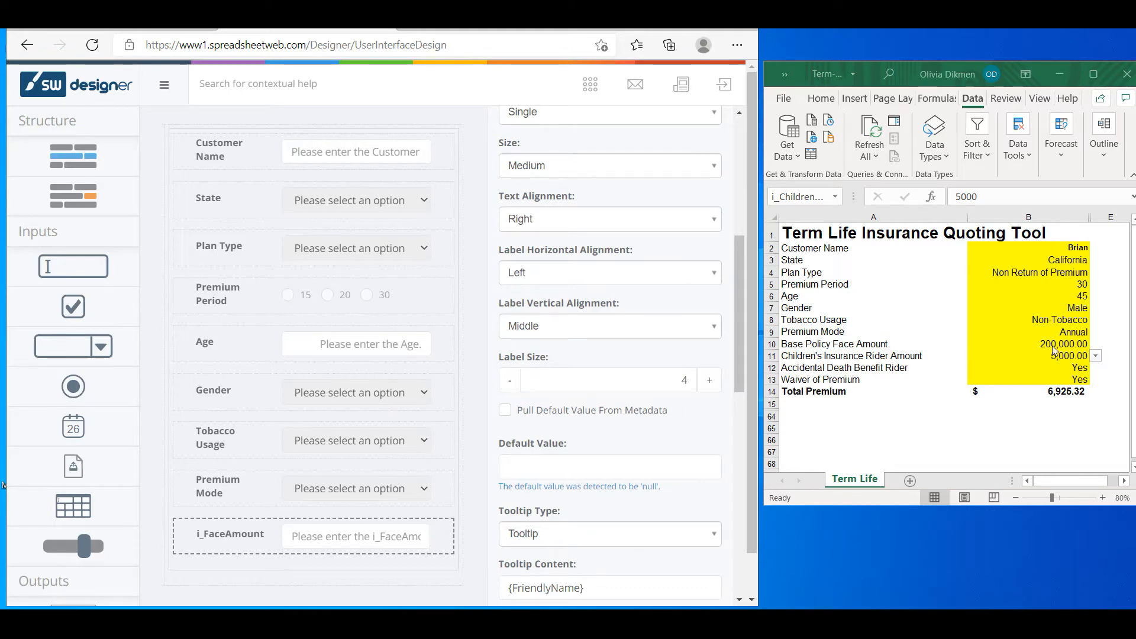
{"action": "scroll", "coordinate": [590, 405], "scroll_direction": "down", "scroll_amount": 5}
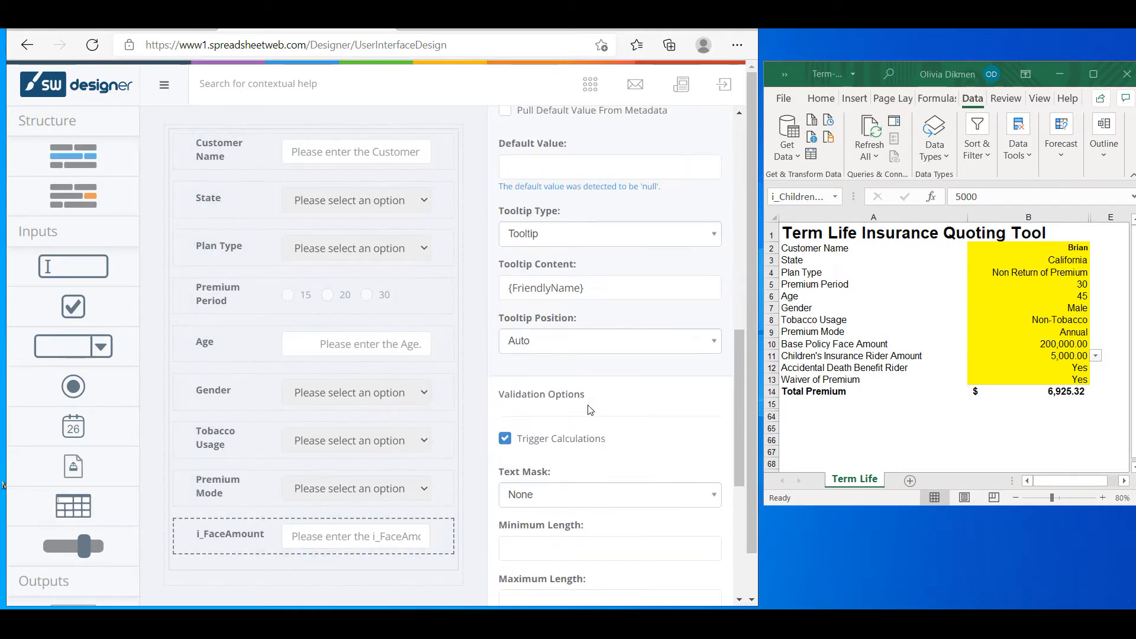
{"action": "left_click", "coordinate": [569, 501]}
{"action": "left_click", "coordinate": [526, 381]}
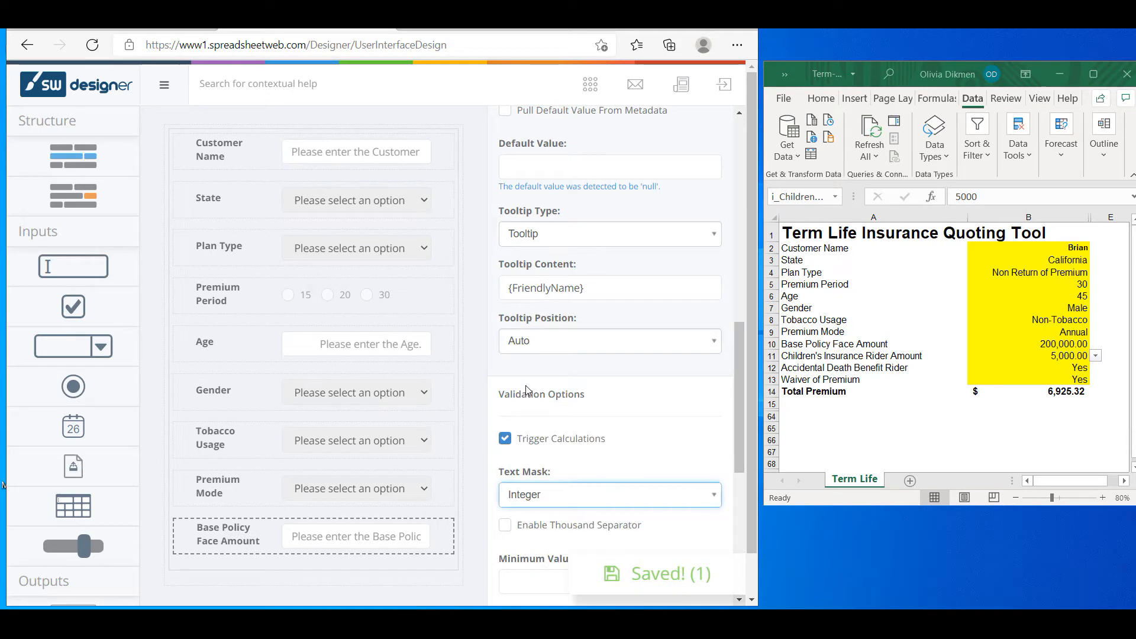
{"action": "left_click", "coordinate": [523, 521]}
- Limit the Base Policy Face Amount to a minimum value of 30,000 and a maximum value of 250,000
{"action": "scroll", "coordinate": [523, 461], "scroll_direction": "down", "scroll_amount": 4}
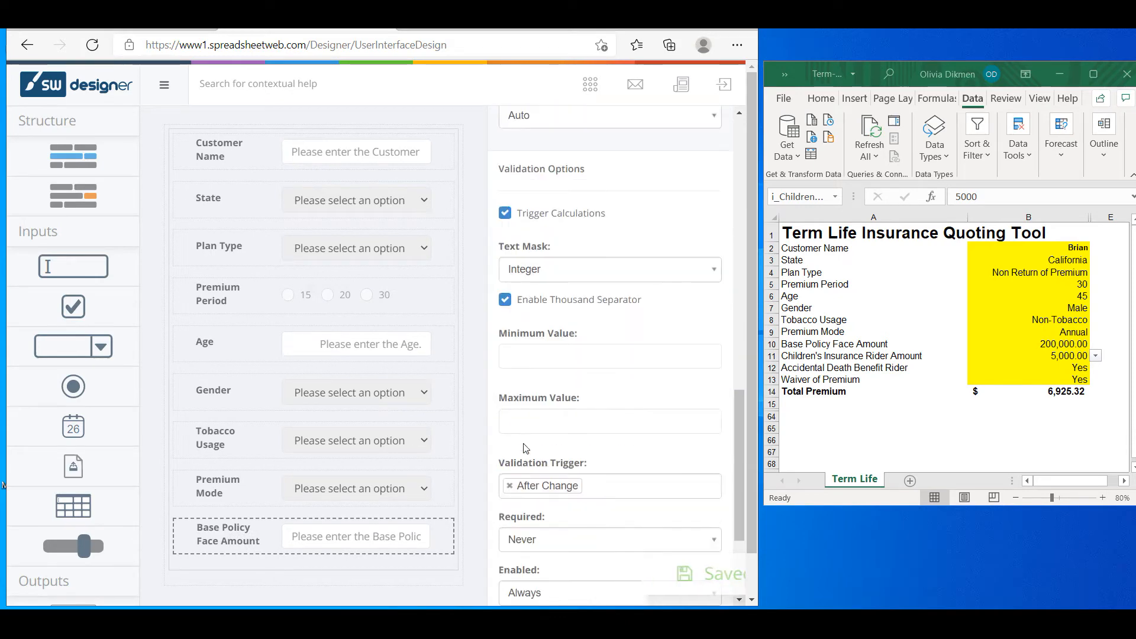
{"action": "left_click", "coordinate": [532, 364]}
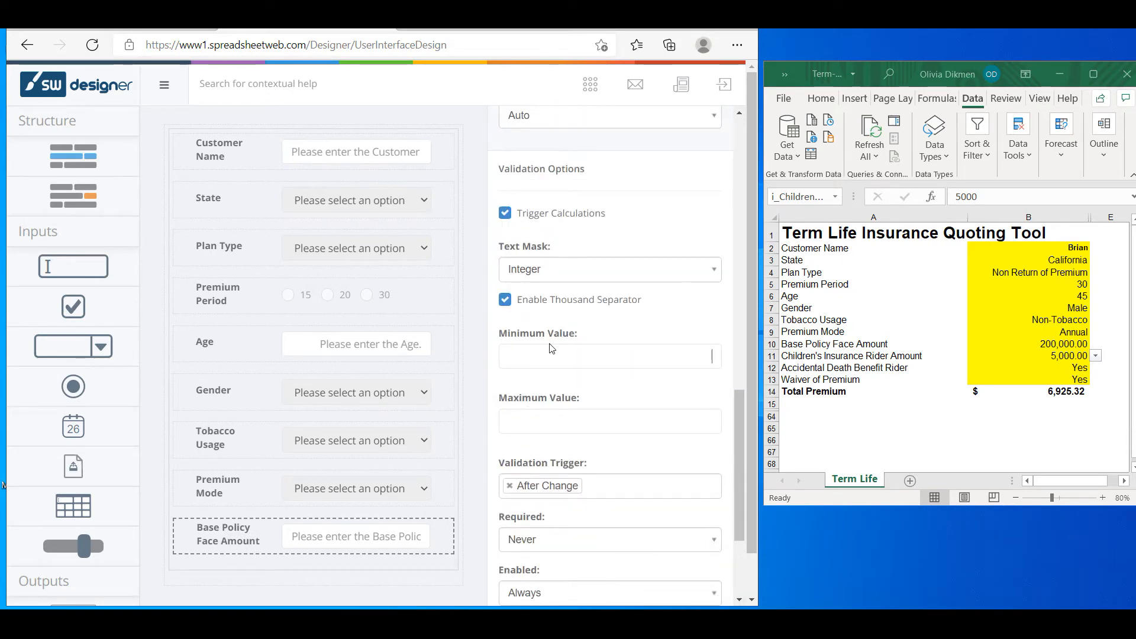
{"action": "type", "text": "30000"}
{"action": "type", "text": "250,000"}
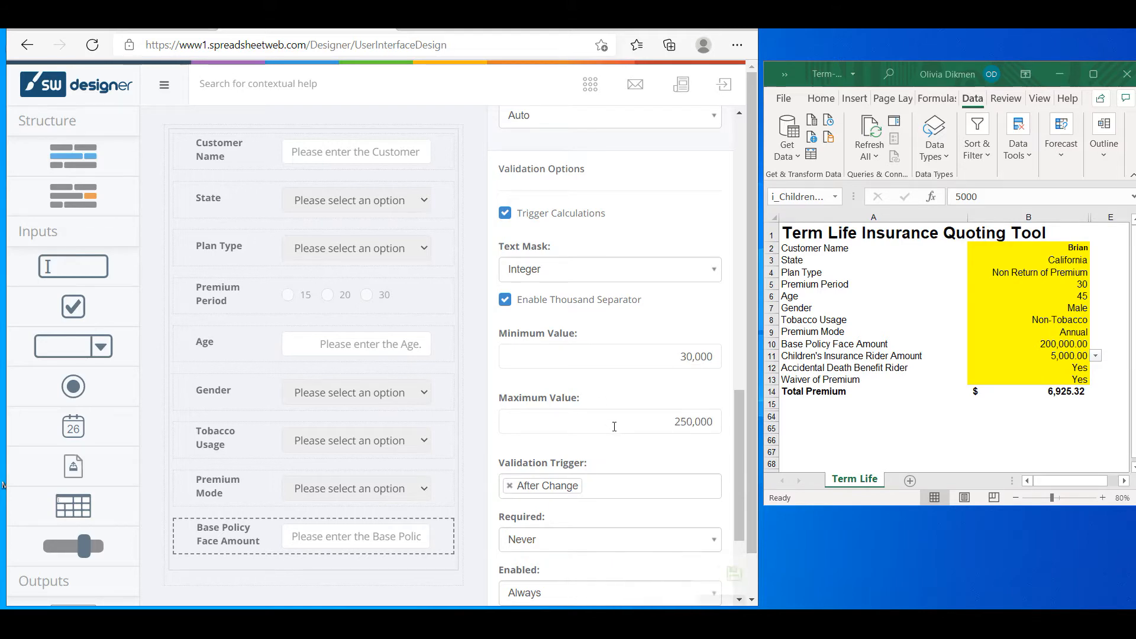
{"action": "scroll", "coordinate": [590, 407], "scroll_direction": "down", "scroll_amount": 3}
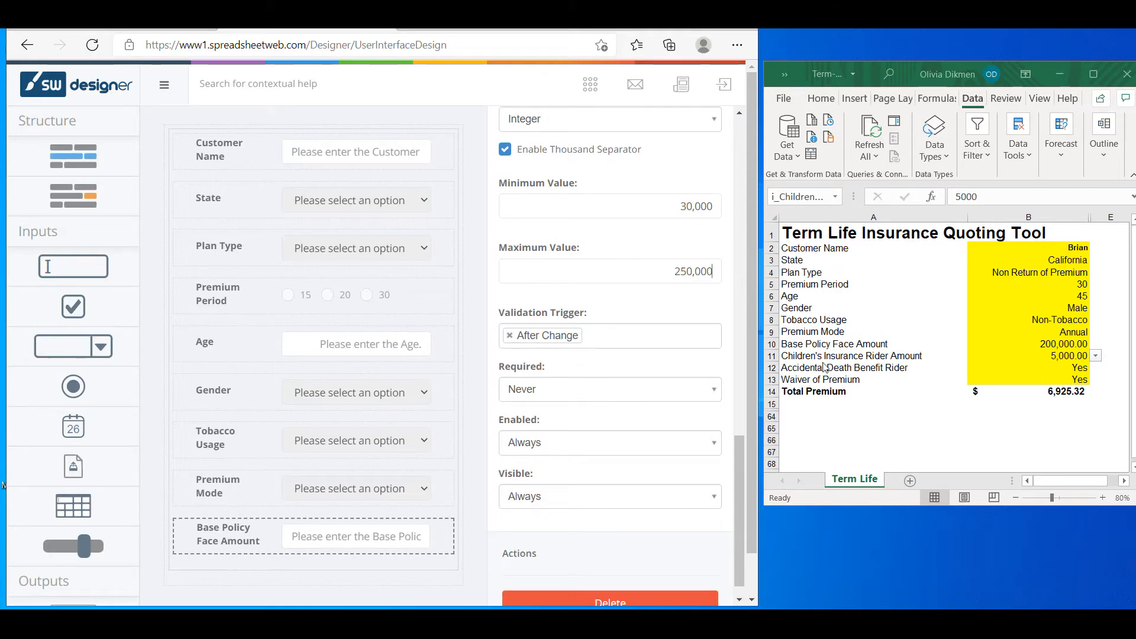
- Add a dropdown below Base Policy Face Amount and bind it to the i_ChildrenRiderAmount named range
{"action": "left_click_drag", "start_coordinate": [66, 346], "coordinate": [205, 581]}
{"action": "left_click_drag", "start_coordinate": [242, 568], "coordinate": [242, 592]}
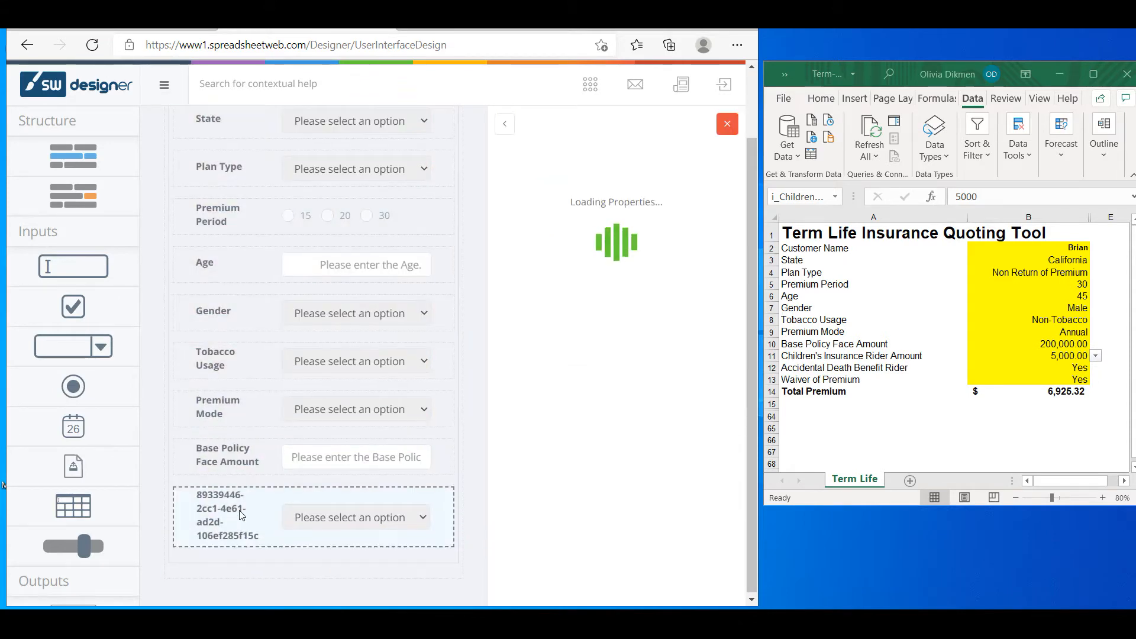
{"action": "left_click", "coordinate": [561, 324]}
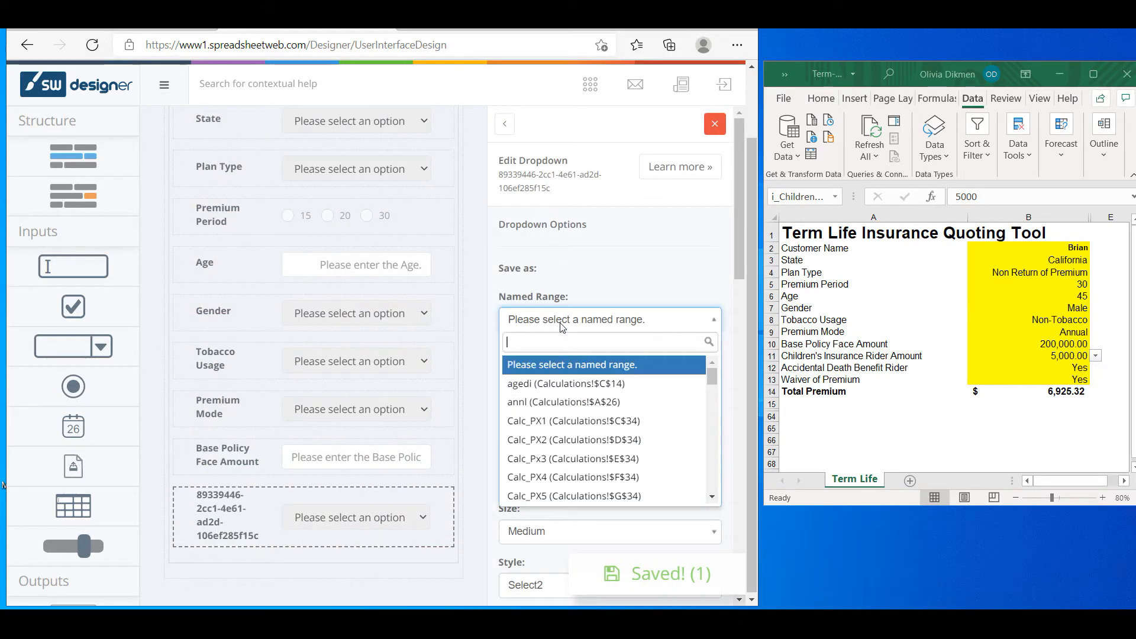
{"action": "type", "text": "chil"}
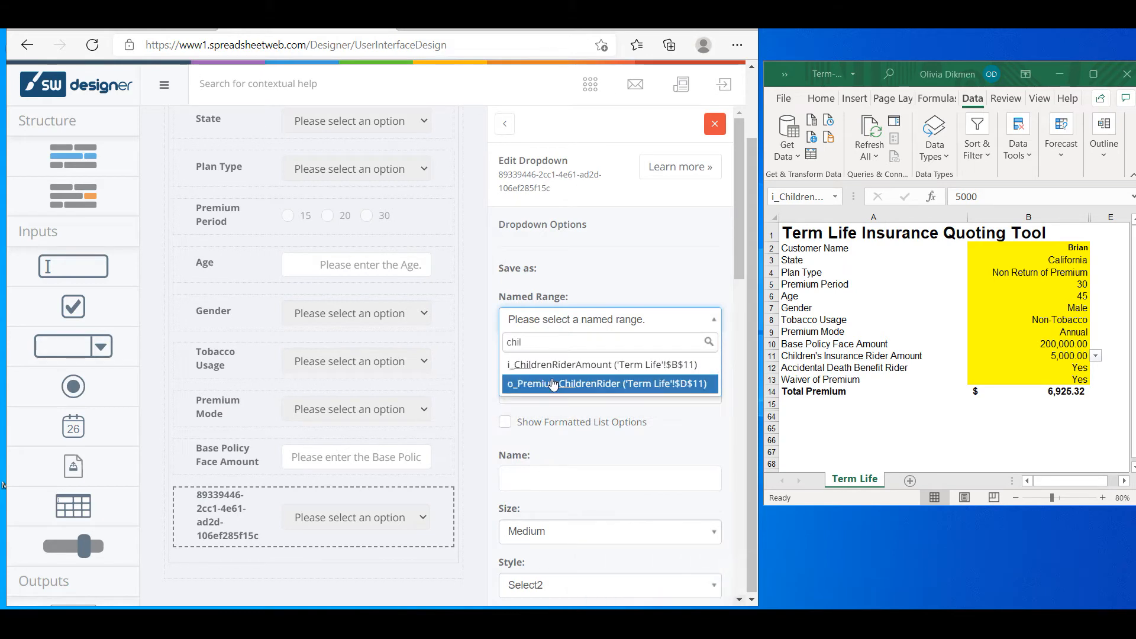
{"action": "left_click", "coordinate": [560, 365]}
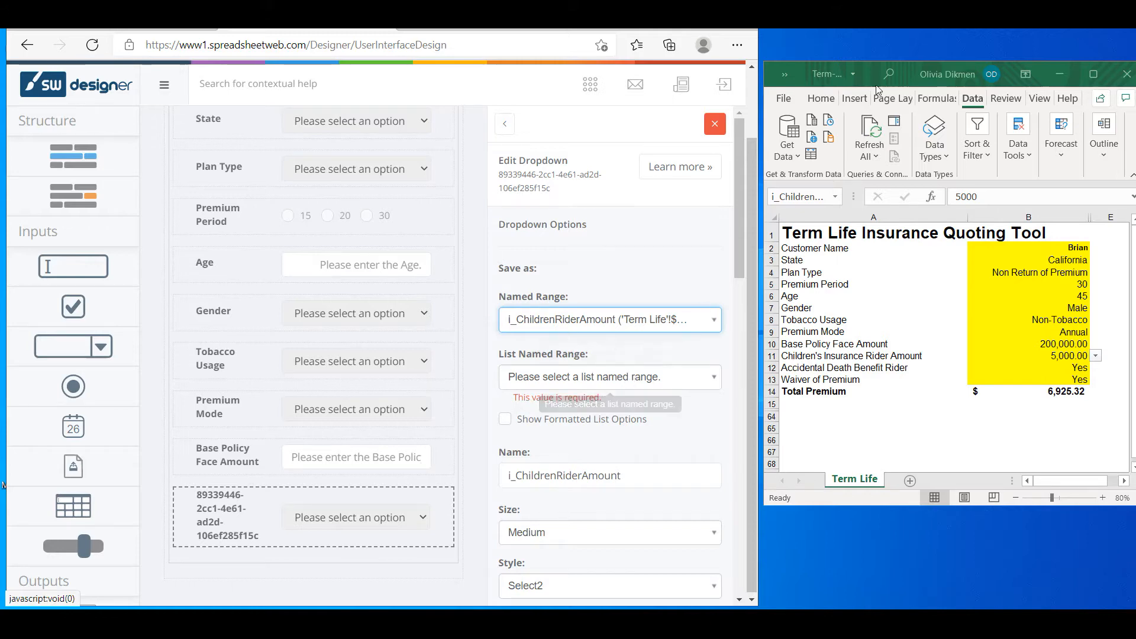
- In the Excel workbook, check the data validation list source of the Children's Insurance Rider Amount cell
{"action": "left_click", "coordinate": [1094, 77]}
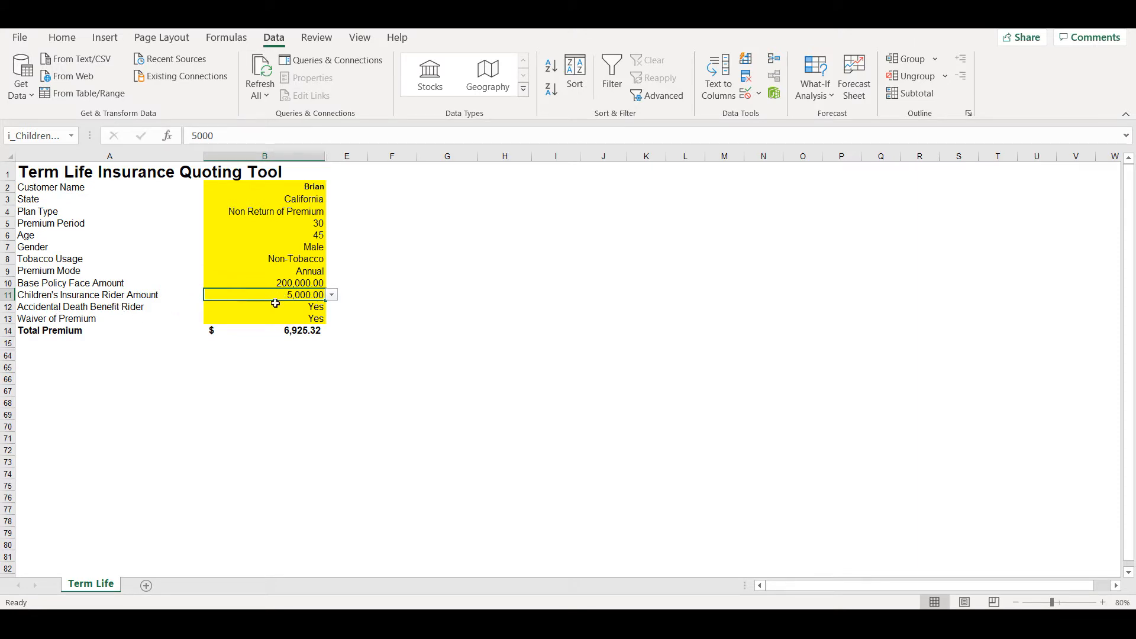
{"action": "left_click", "coordinate": [746, 94]}
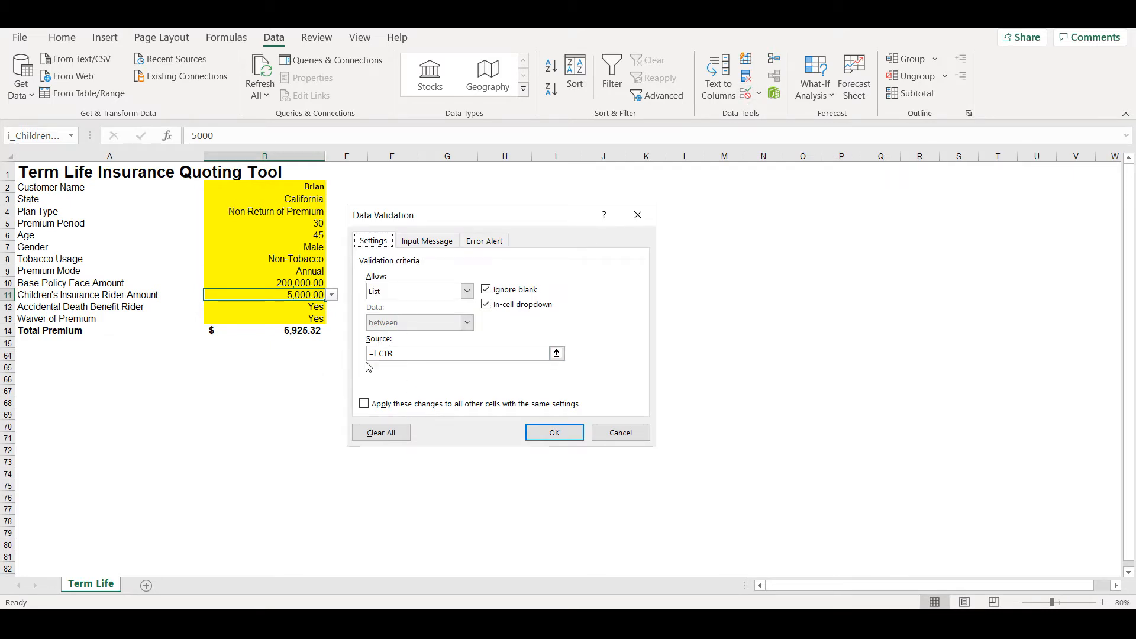
{"action": "left_click", "coordinate": [637, 215]}
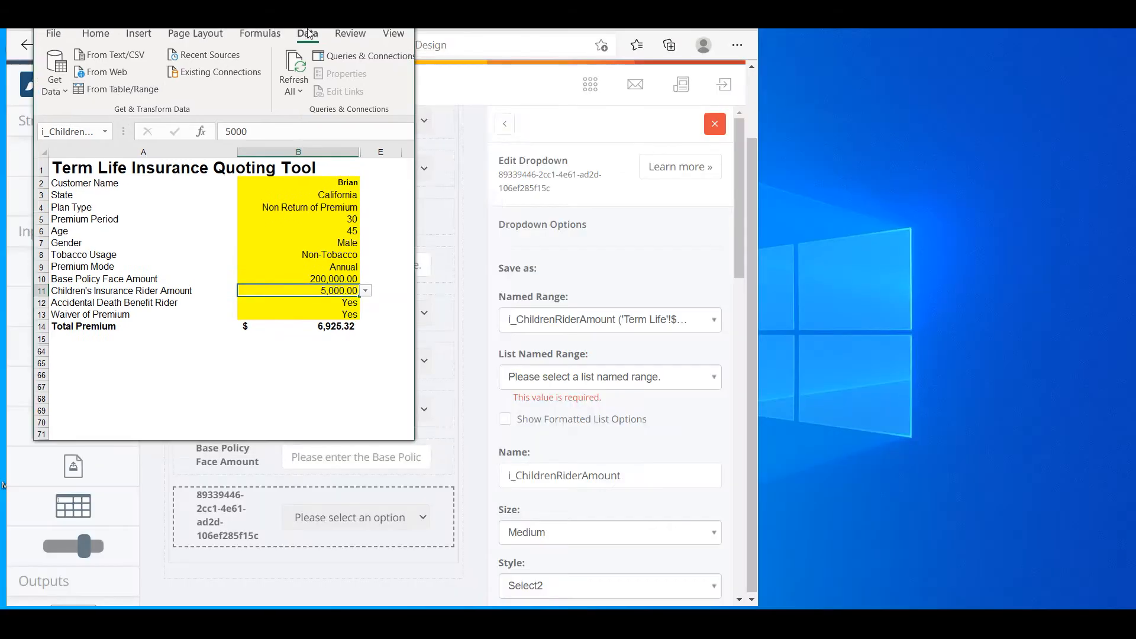
{"action": "left_click_drag", "start_coordinate": [308, 33], "coordinate": [961, 83]}
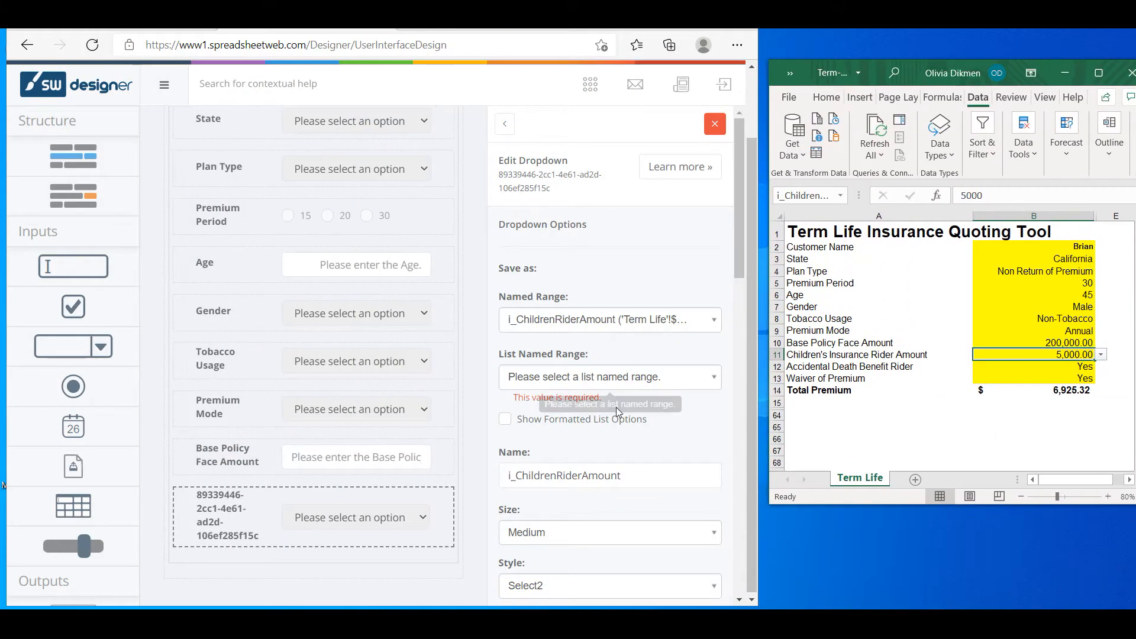
- Back in SpreadsheetWeb Designer, set the i_ChildrenRiderAmount dropdown's list named range to l_CTR
{"action": "left_click", "coordinate": [635, 382]}
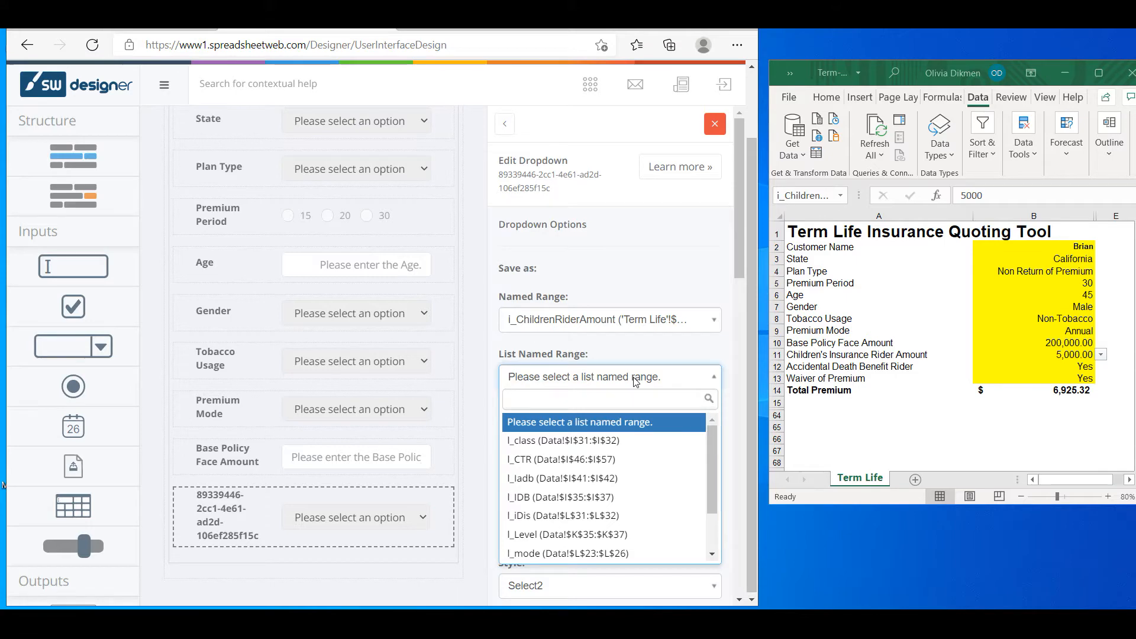
{"action": "type", "text": "ctr"}
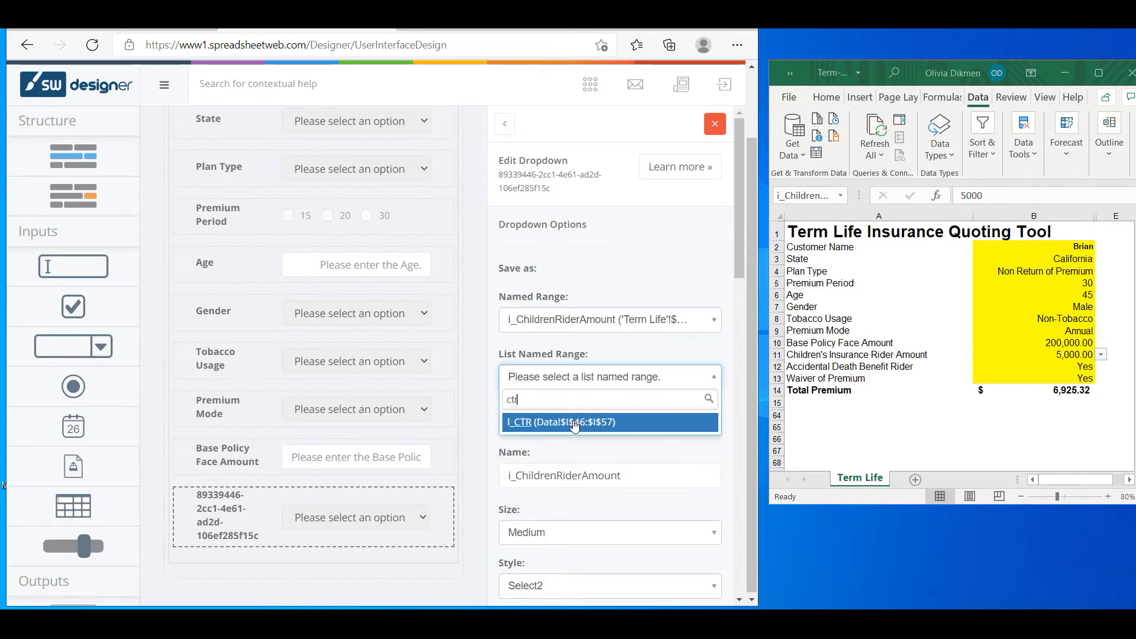
{"action": "left_click", "coordinate": [532, 420]}
- Name the i_ChildrenRiderAmount dropdown Children's Insurance Rider Amount
{"action": "double_click", "coordinate": [562, 467]}
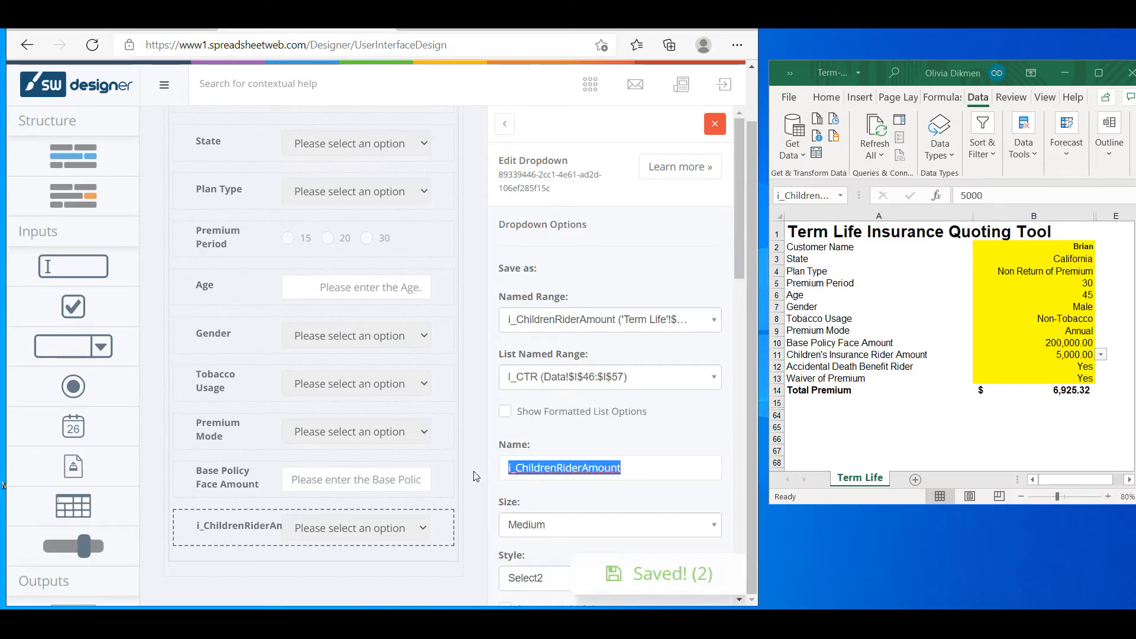
{"action": "type", "text": "Child"}
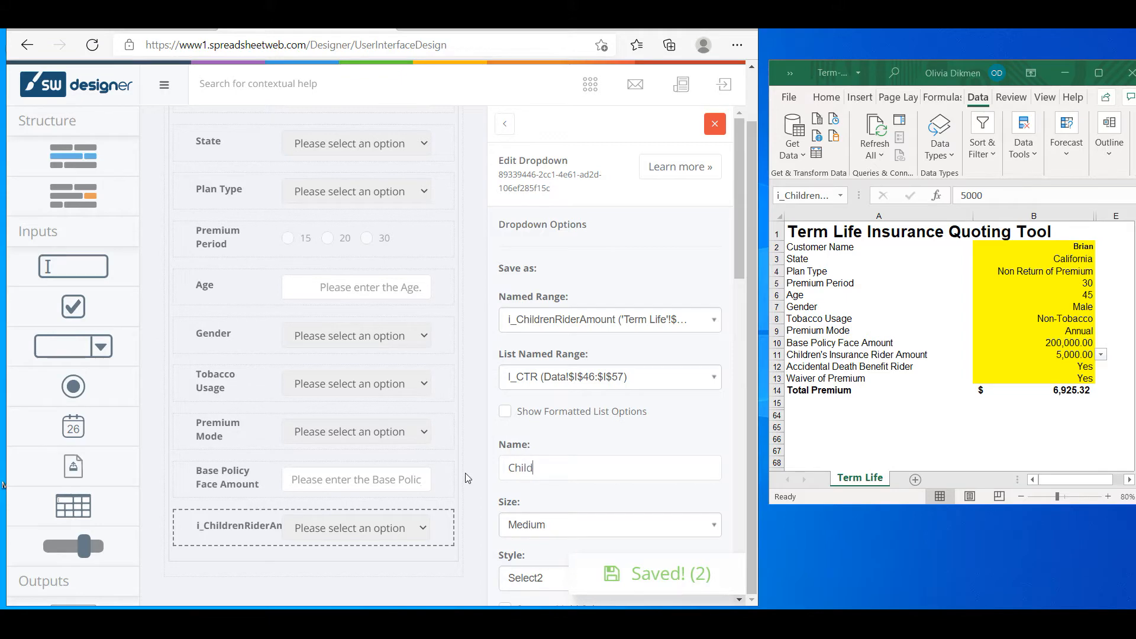
{"action": "type", "text": "ren's Insurance Ri"}
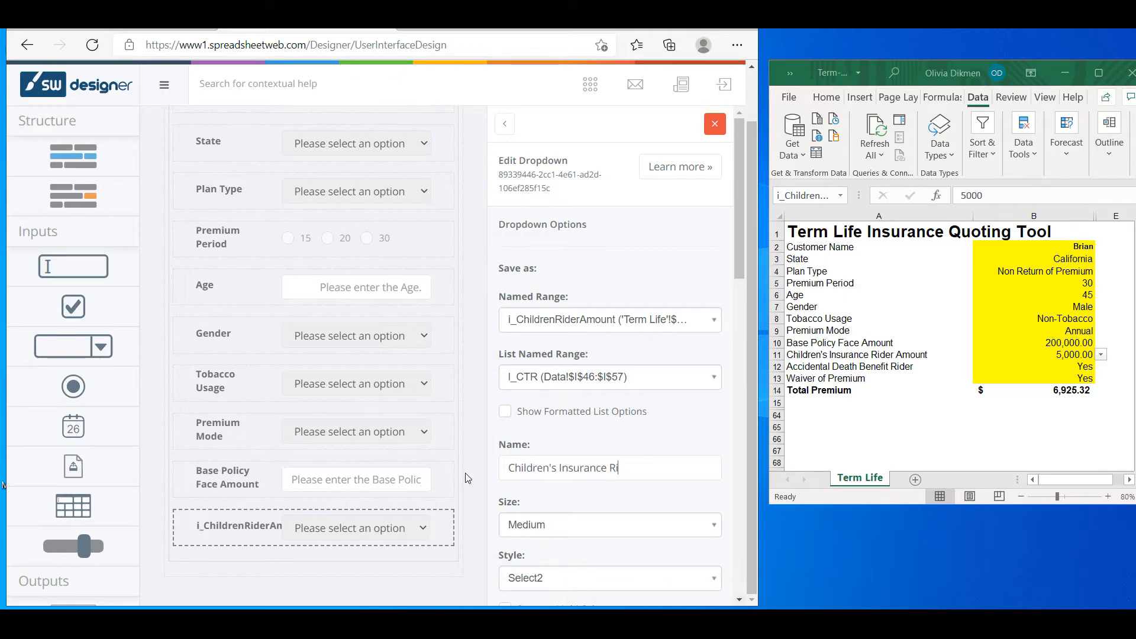
{"action": "type", "text": "der Amount"}
- Add a radio button below Children's Insurance Rider Amount, bound to the i_AccidentalDeath named range with the l_Iadb list
{"action": "left_click_drag", "start_coordinate": [73, 386], "coordinate": [250, 544]}
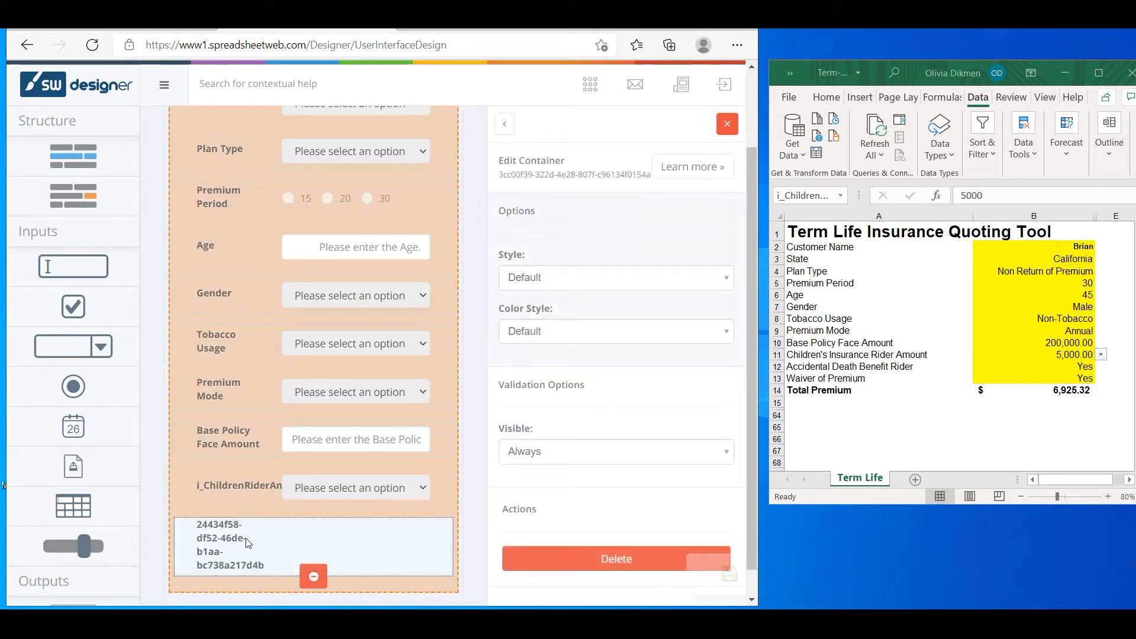
{"action": "left_click", "coordinate": [345, 560]}
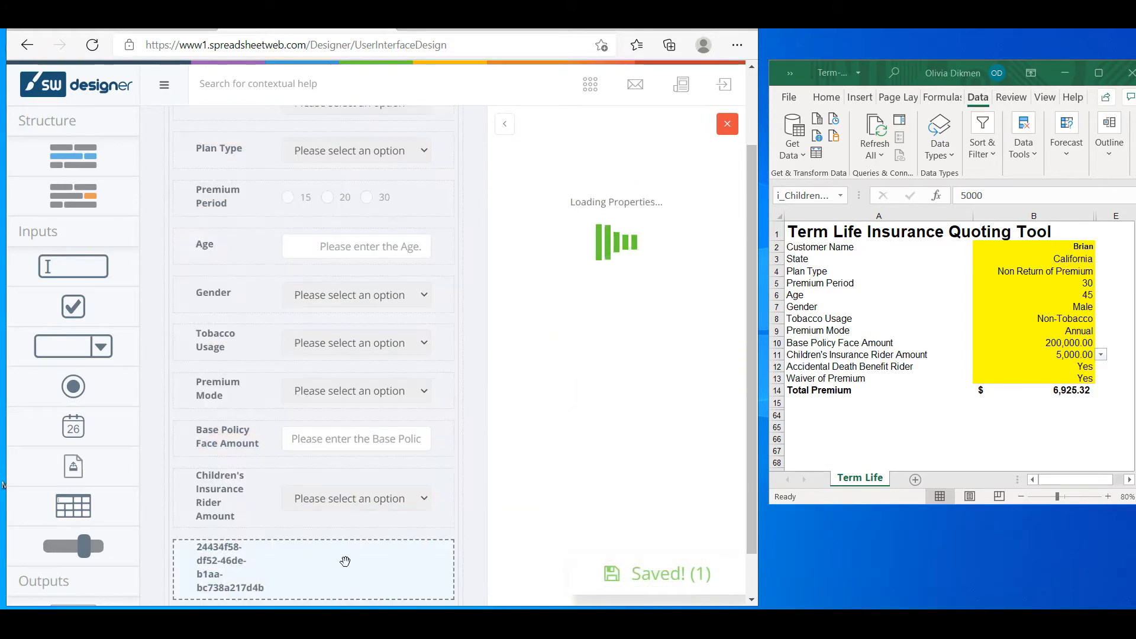
{"action": "left_click", "coordinate": [579, 320]}
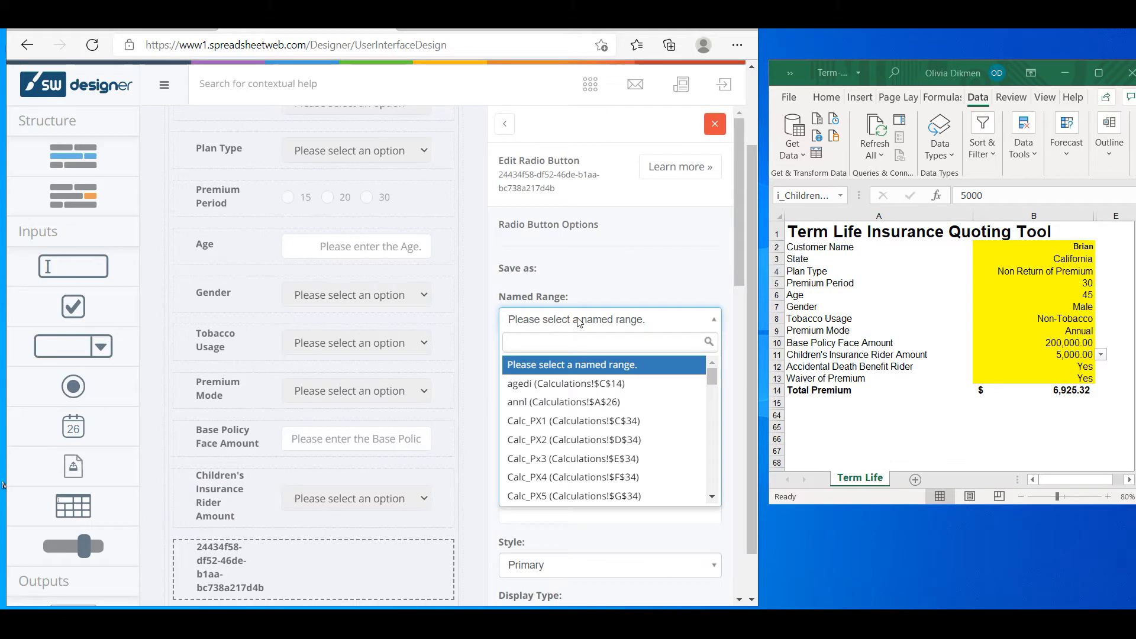
{"action": "type", "text": "acc"}
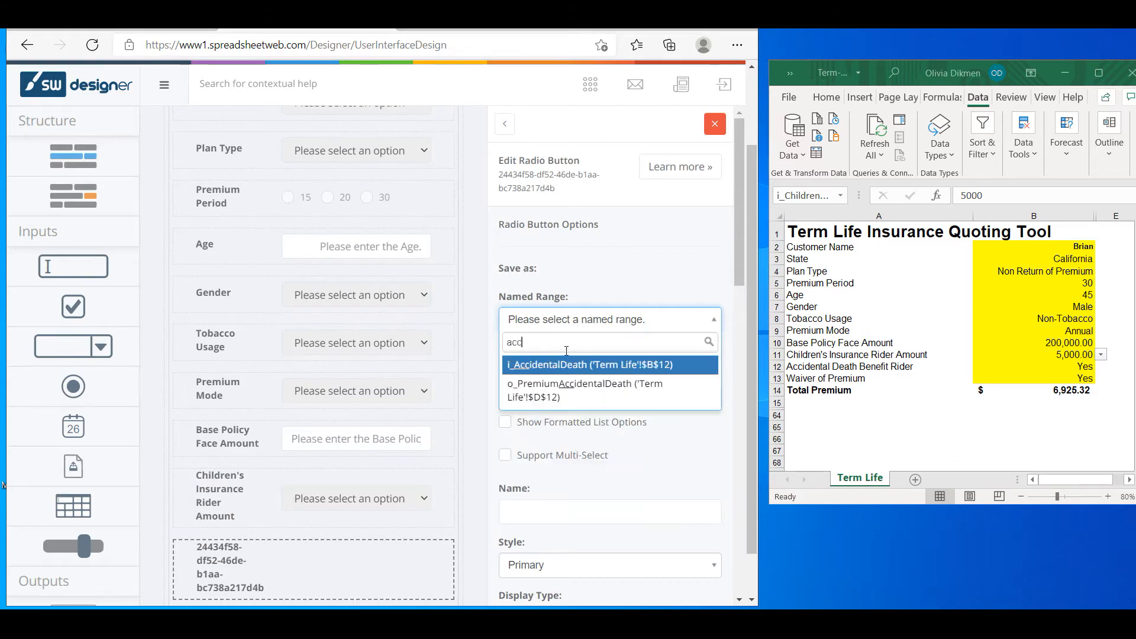
{"action": "left_click", "coordinate": [563, 369]}
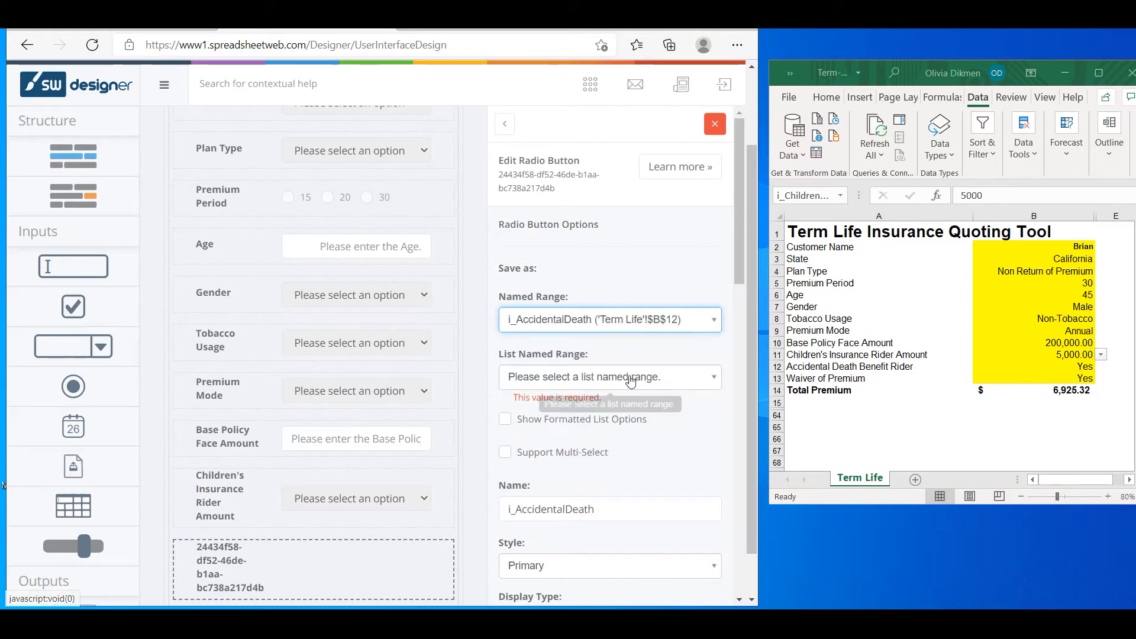
{"action": "left_click", "coordinate": [627, 383]}
{"action": "left_click", "coordinate": [601, 478]}
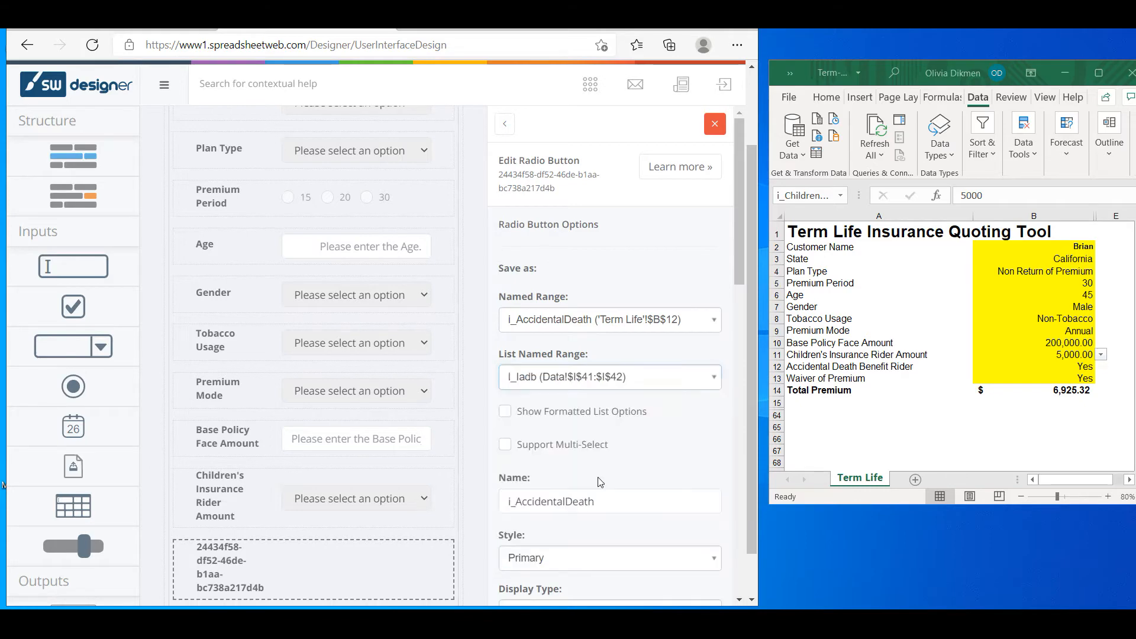
- Name the i_AccidentalDeath radio button Accidental Death Benefit Rider
{"action": "scroll", "coordinate": [592, 446], "scroll_direction": "down", "scroll_amount": 1}
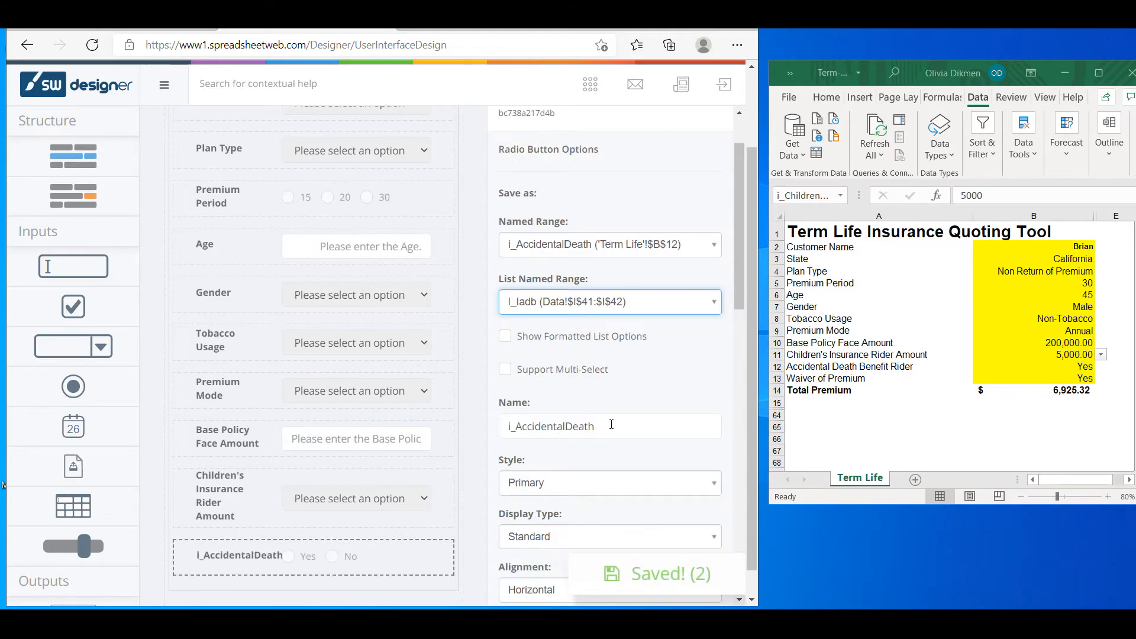
{"action": "double_click", "coordinate": [611, 424]}
{"action": "type", "text": "Accidental Death"}
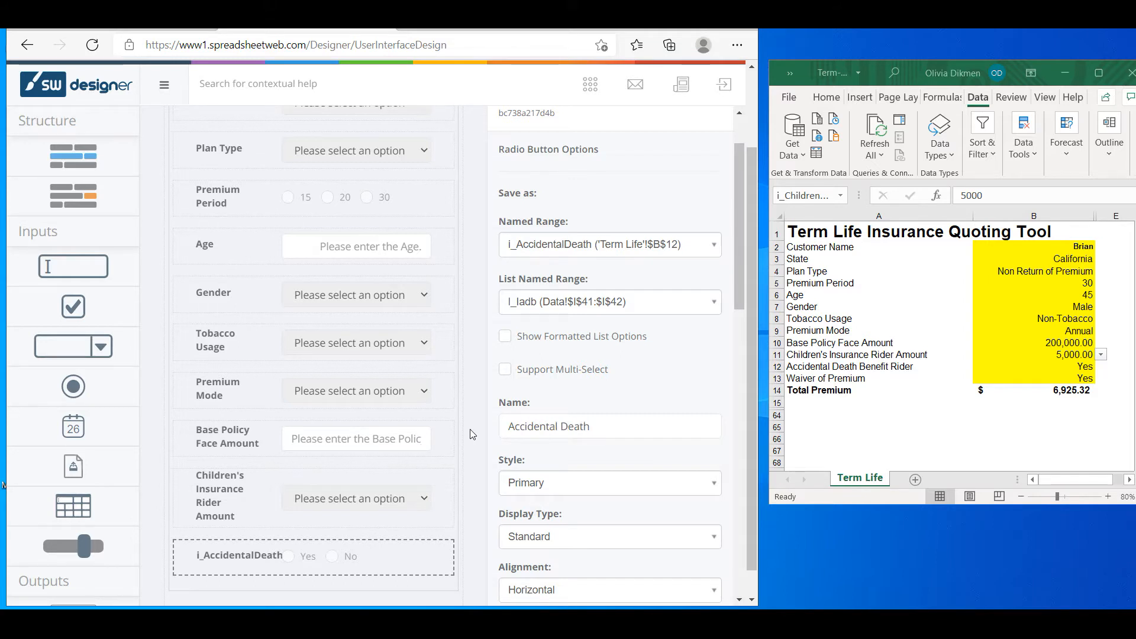
{"action": "type", "text": " Benefit Rider"}
- Set the Accidental Death Benefit Rider radio button's display type to List
{"action": "scroll", "coordinate": [494, 435], "scroll_direction": "down", "scroll_amount": 2}
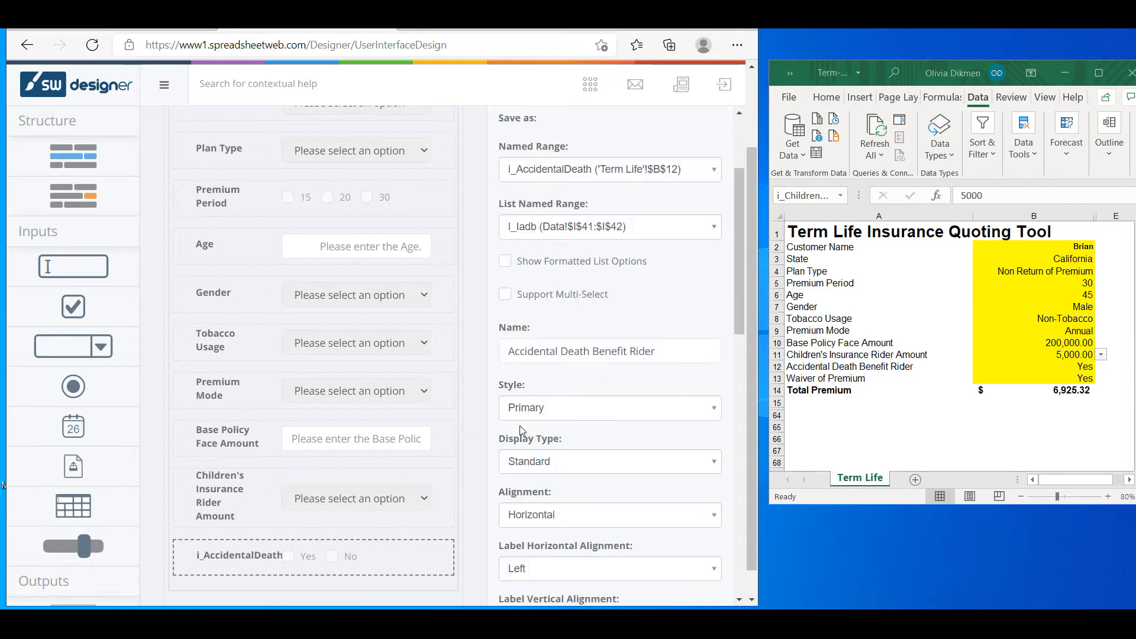
{"action": "left_click", "coordinate": [580, 388]}
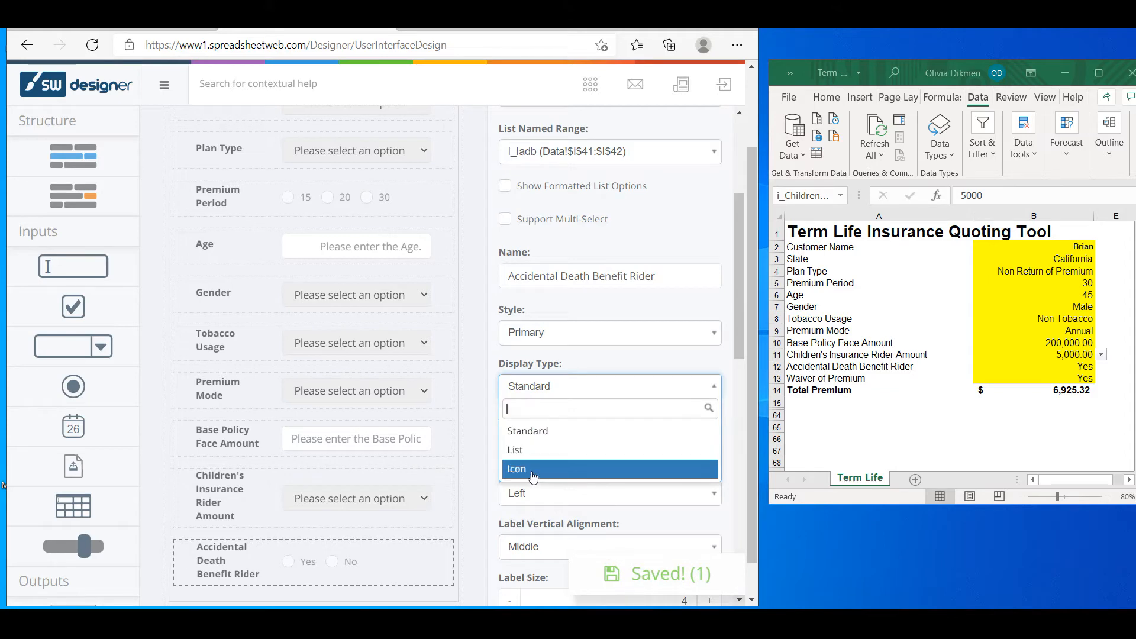
{"action": "left_click", "coordinate": [536, 450]}
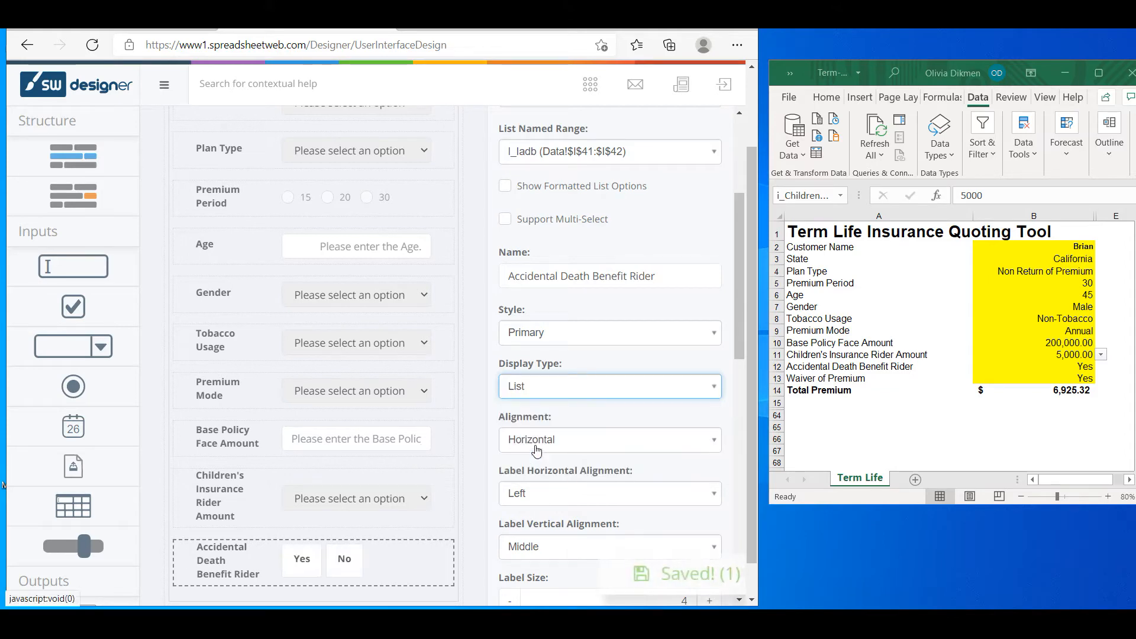
{"action": "scroll", "coordinate": [536, 449], "scroll_direction": "down", "scroll_amount": 1}
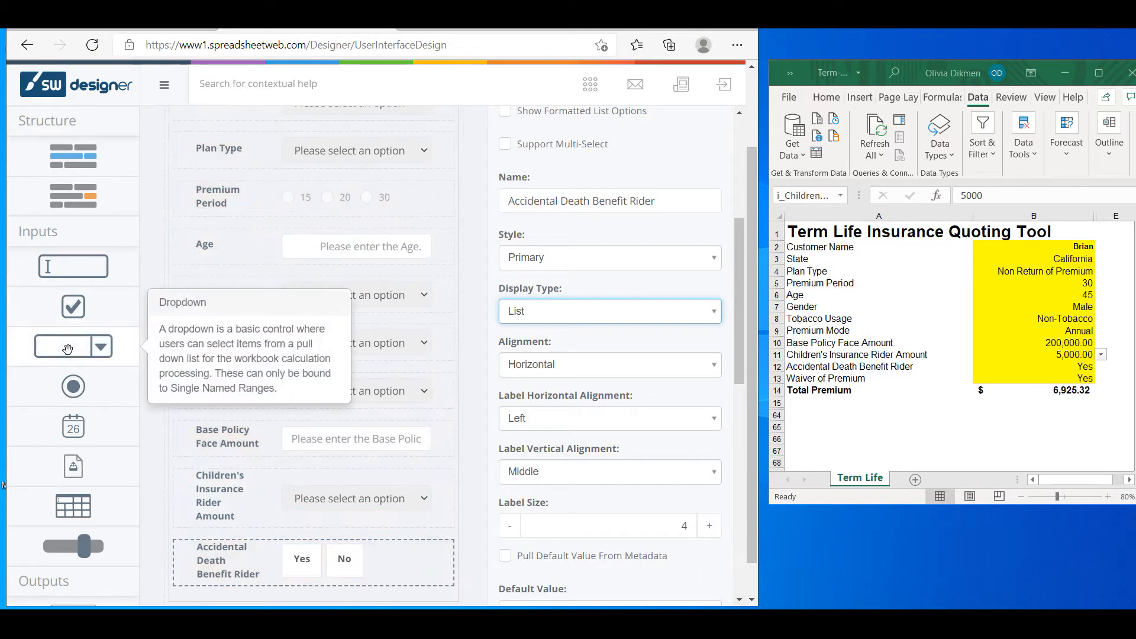
- Add a radio button below Accidental Death Benefit Rider, bound to the i_WaiverPremium named range with the l_Iadb list
{"action": "left_click_drag", "start_coordinate": [67, 349], "coordinate": [261, 595]}
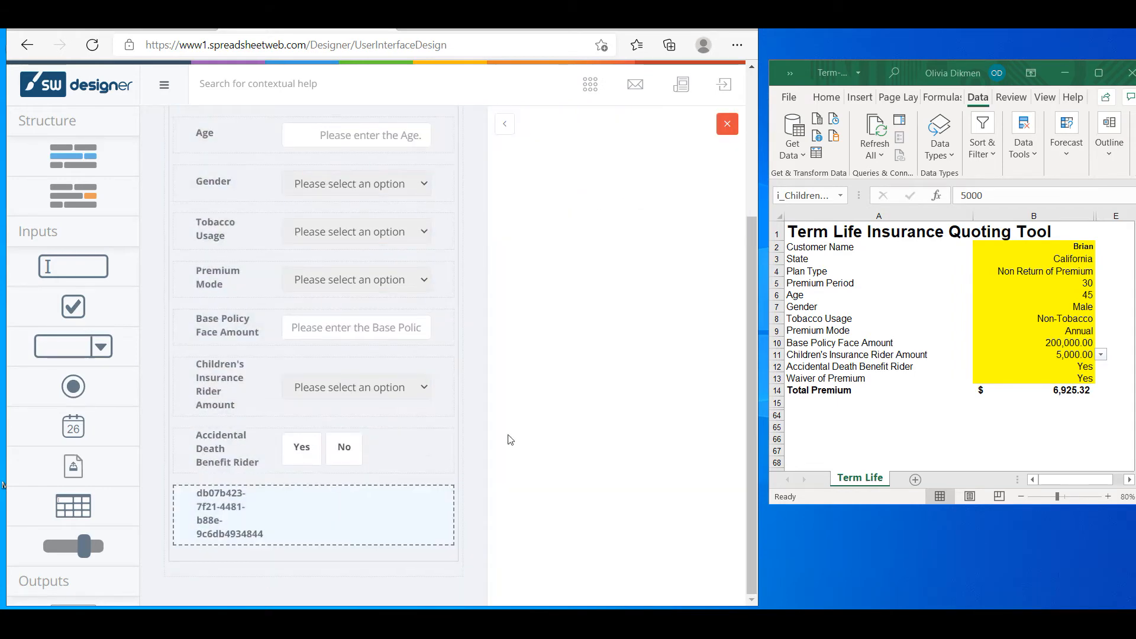
{"action": "left_click", "coordinate": [633, 326]}
{"action": "type", "text": "wa"}
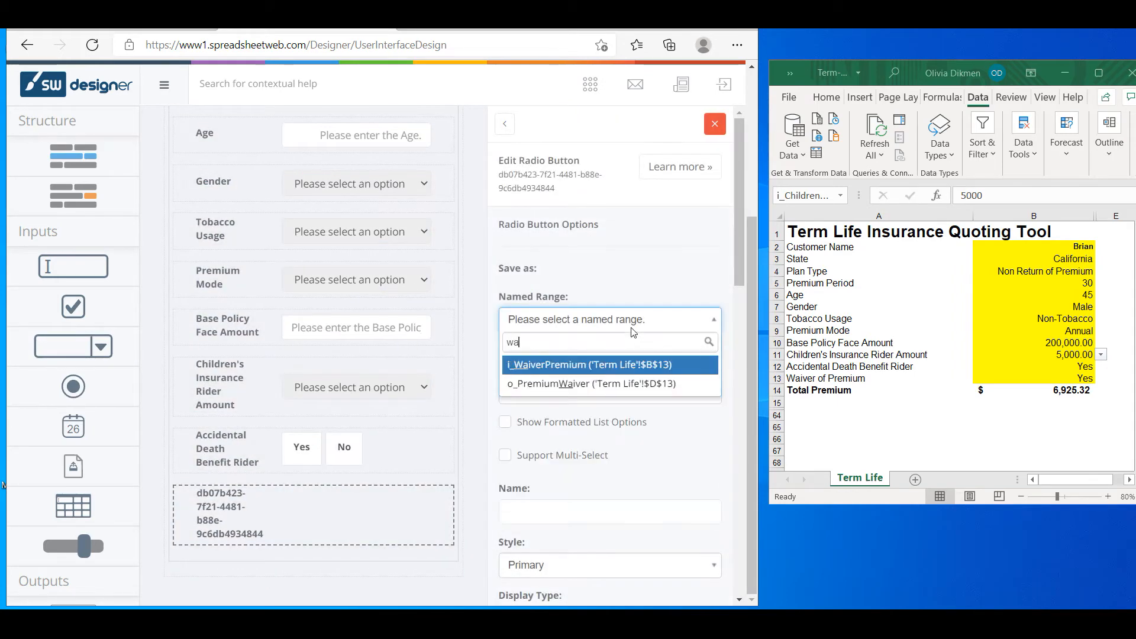
{"action": "left_click", "coordinate": [615, 366]}
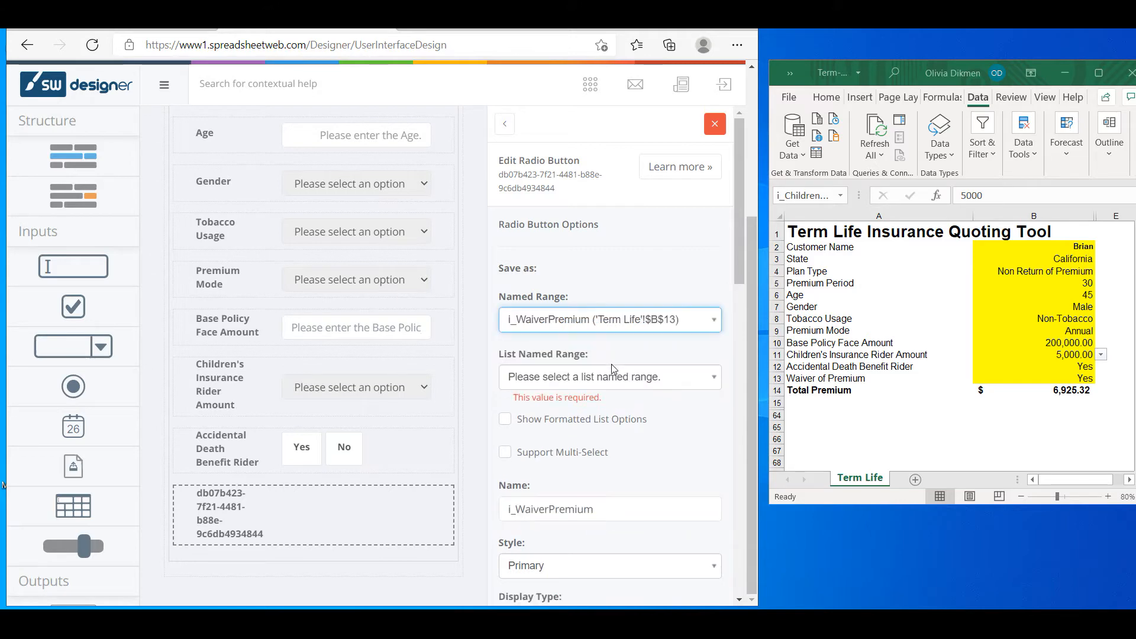
{"action": "left_click", "coordinate": [615, 372]}
{"action": "left_click", "coordinate": [579, 473]}
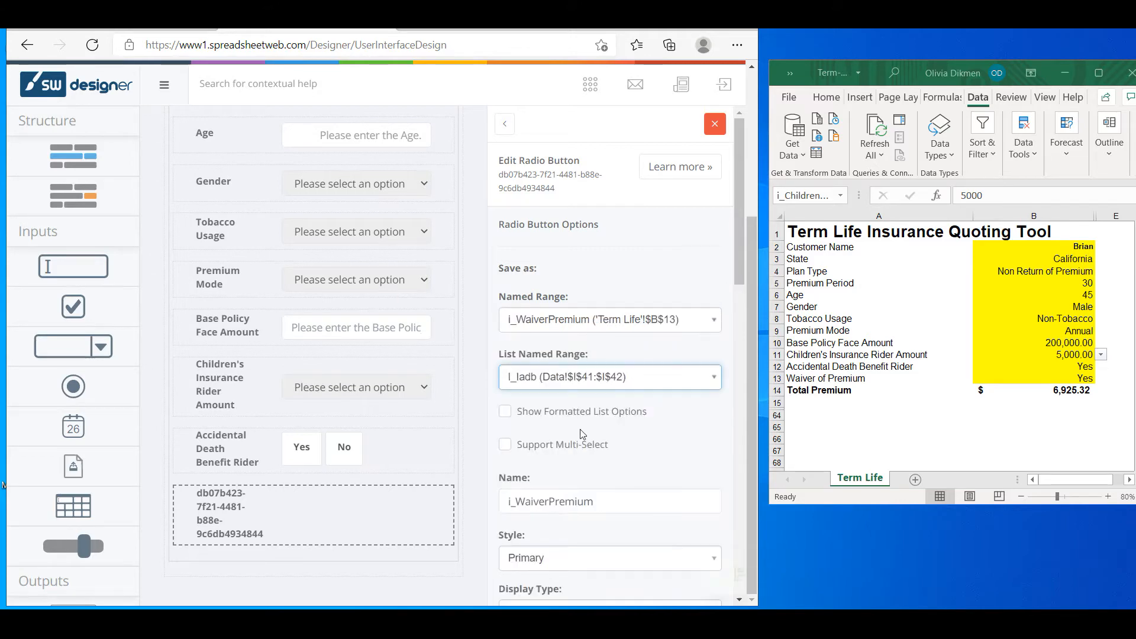
- Name the i_WaiverPremium radio button Waiver of Premium and set its display type to Icon
{"action": "double_click", "coordinate": [499, 491]}
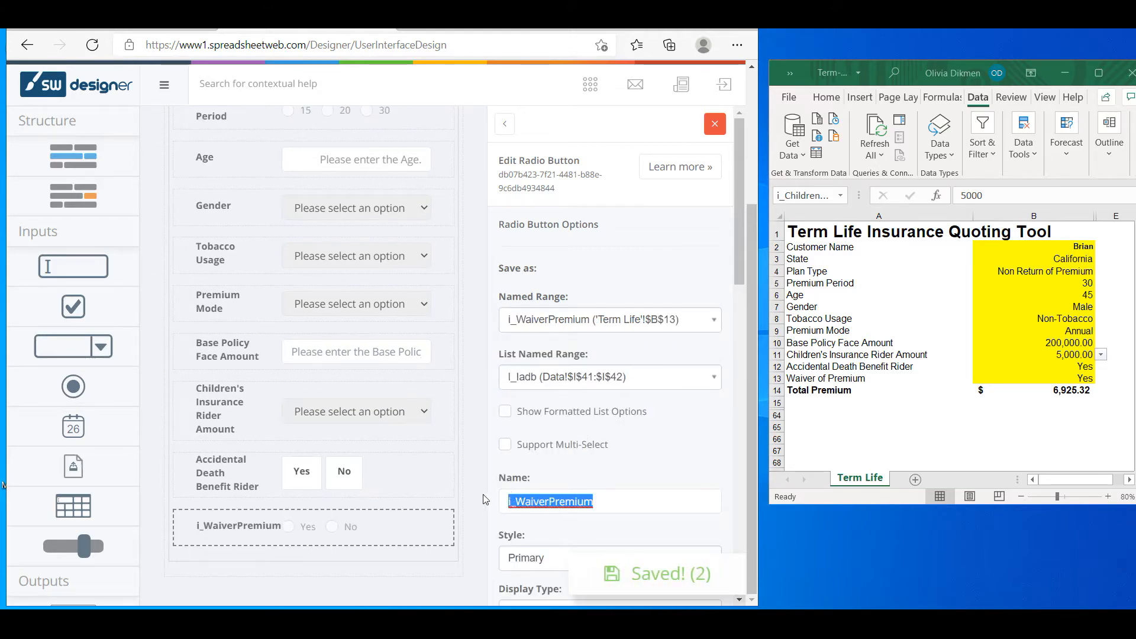
{"action": "type", "text": "Waiver of P"}
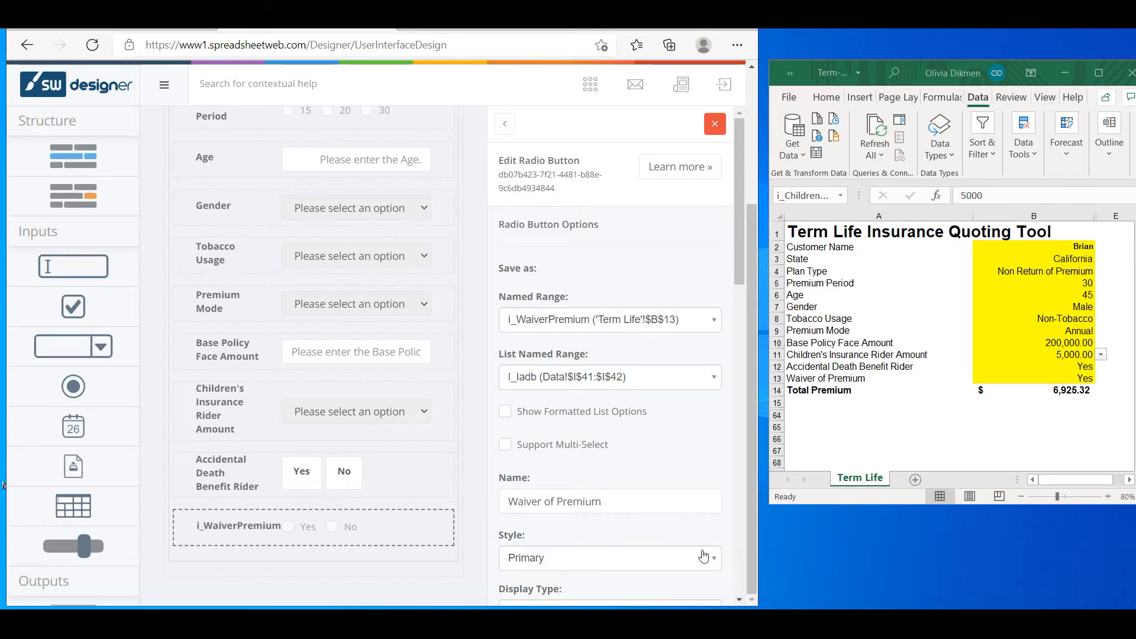
{"action": "scroll", "coordinate": [602, 491], "scroll_direction": "down", "scroll_amount": 1}
{"action": "left_click", "coordinate": [559, 537]}
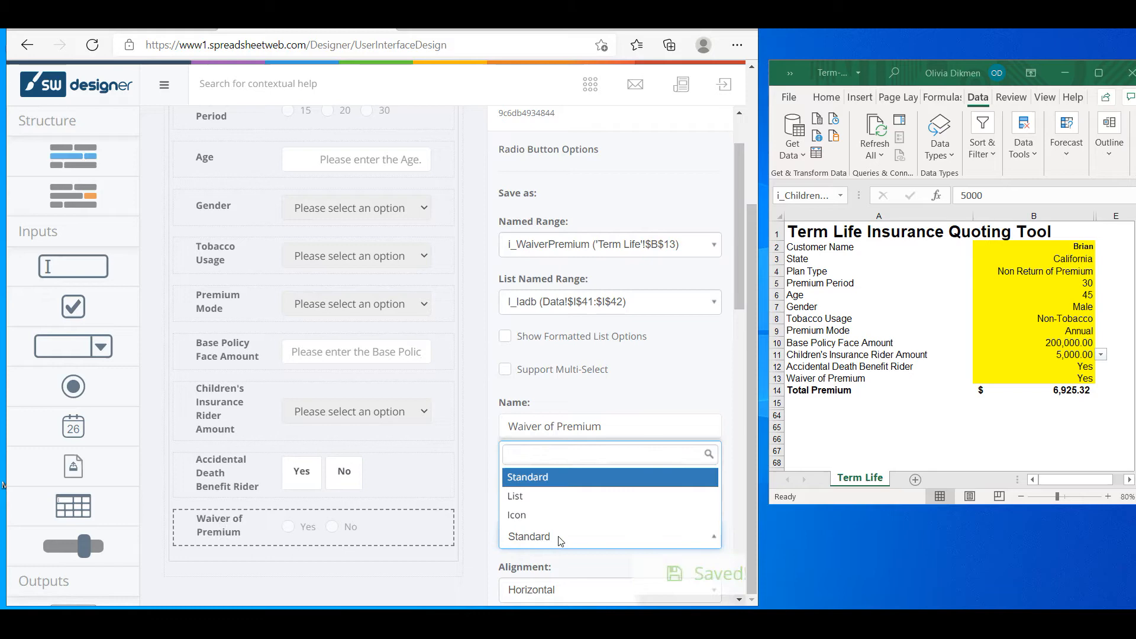
{"action": "left_click", "coordinate": [528, 516]}
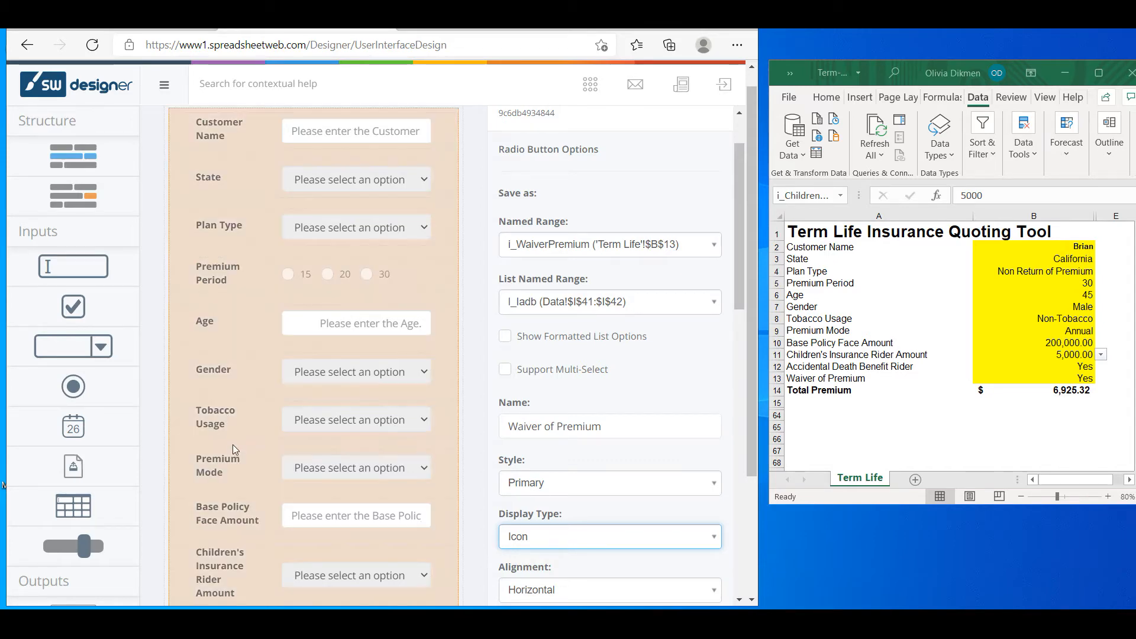
- Review the input controls on the form and preview the Term-Life_ application's Home page
{"action": "scroll", "coordinate": [226, 467], "scroll_direction": "down", "scroll_amount": 1}
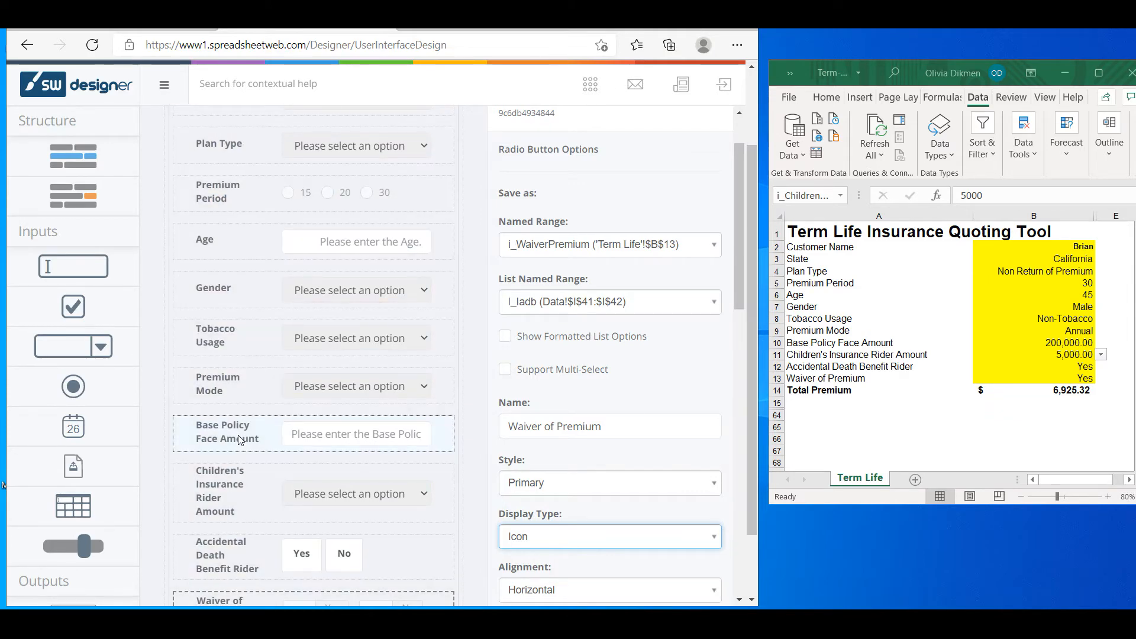
{"action": "scroll", "coordinate": [228, 499], "scroll_direction": "down", "scroll_amount": 1}
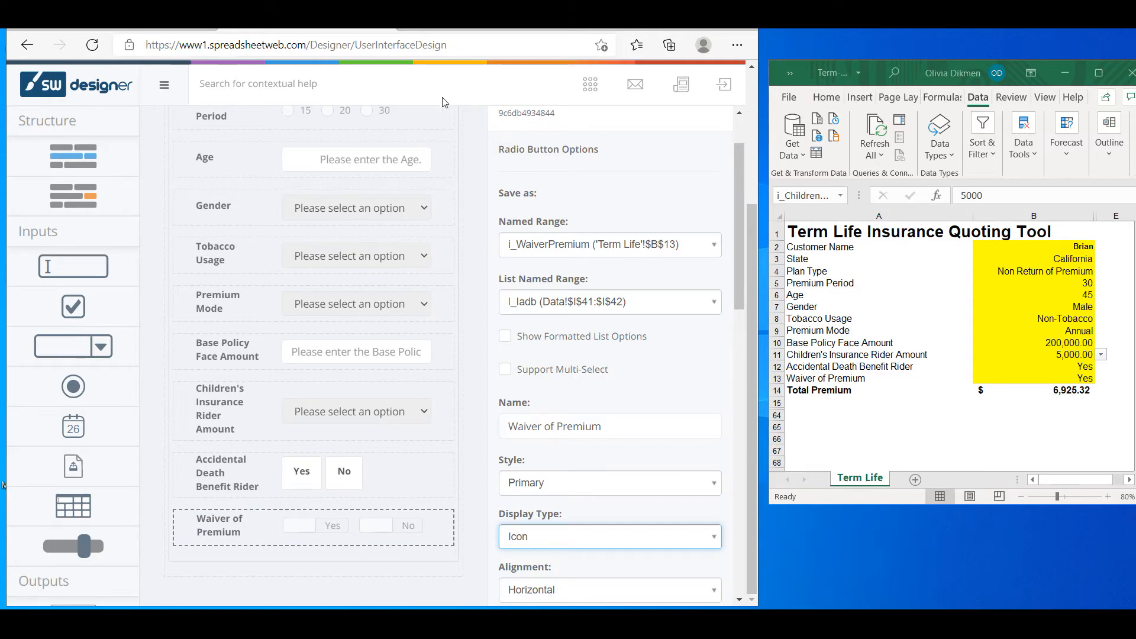
{"action": "left_click", "coordinate": [590, 84]}
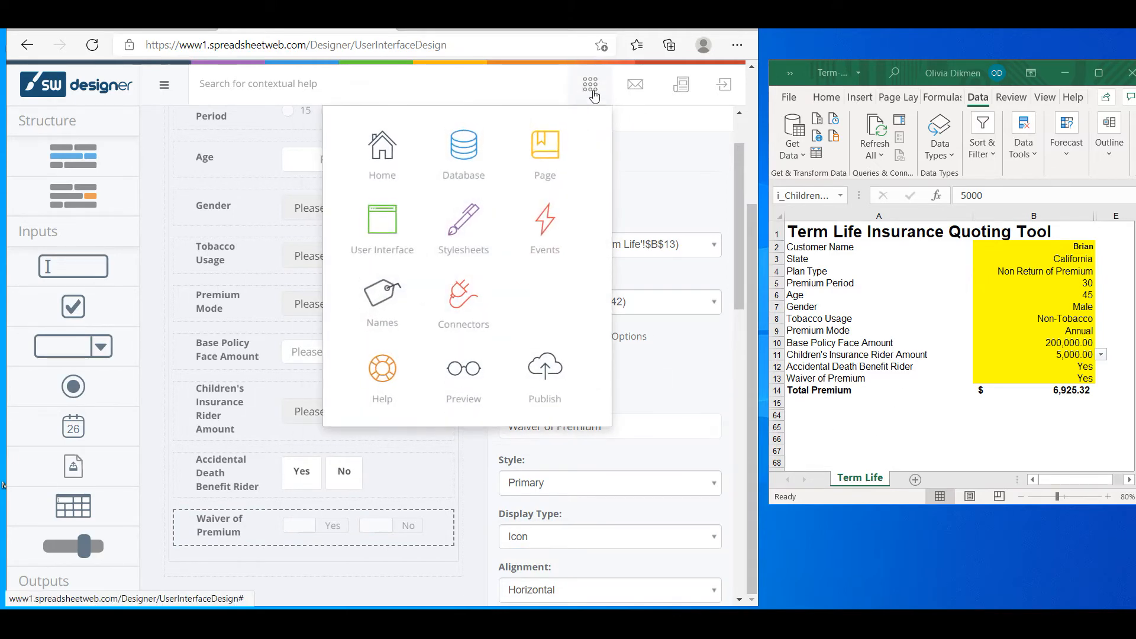
{"action": "left_click", "coordinate": [471, 373]}
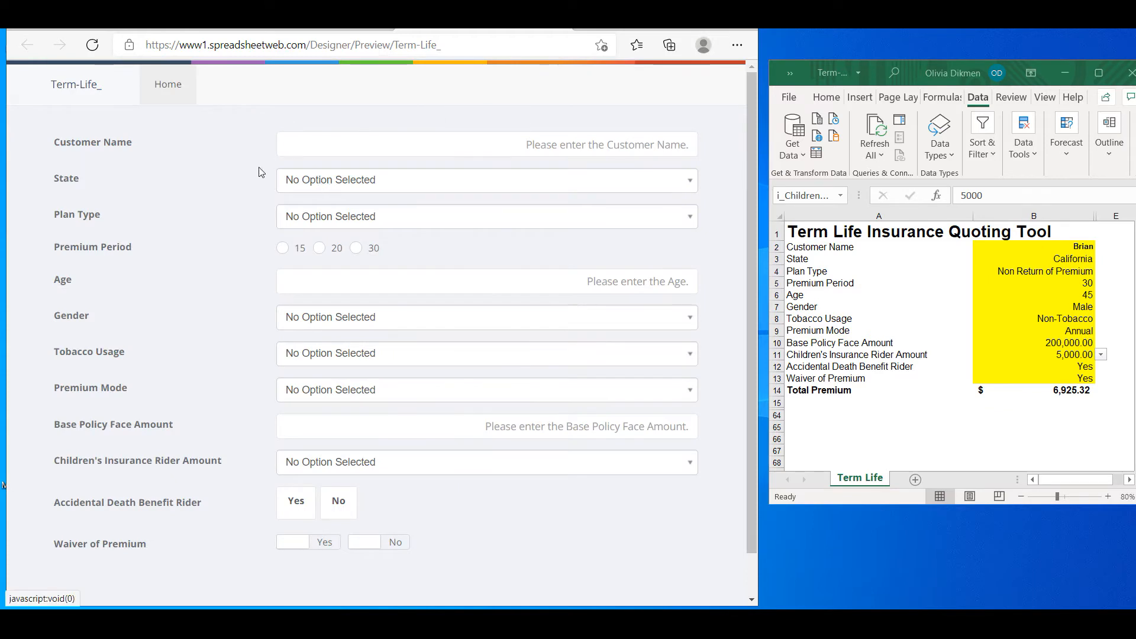
{"action": "scroll", "coordinate": [312, 486], "scroll_direction": "down", "scroll_amount": 1}
{"action": "scroll", "coordinate": [312, 486], "scroll_direction": "up", "scroll_amount": 1}
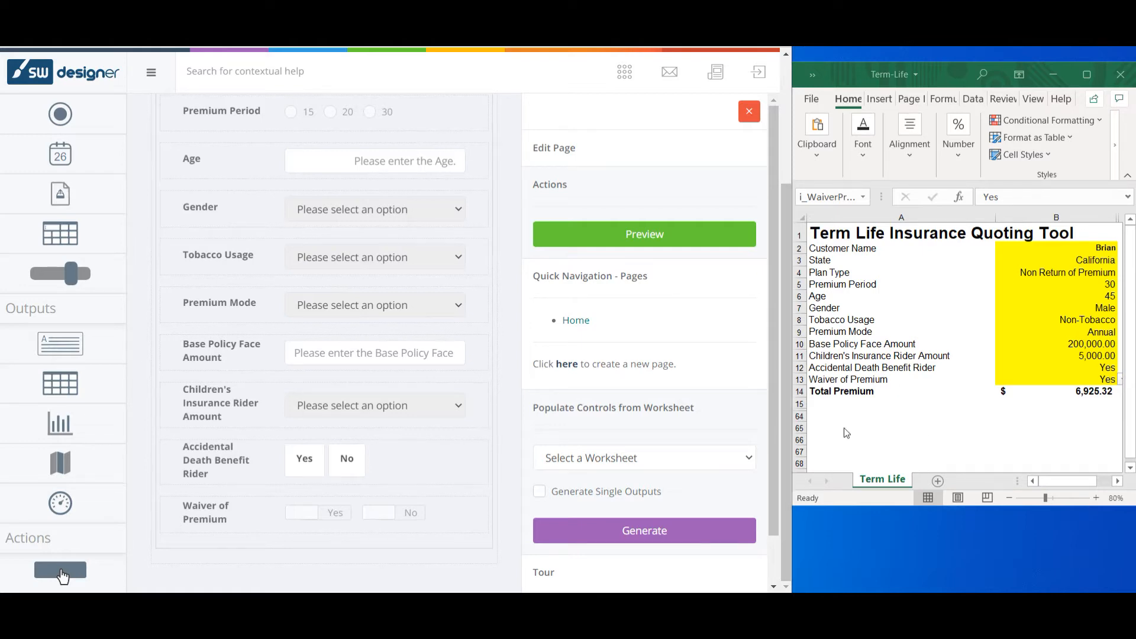
{"action": "scroll", "coordinate": [59, 178], "scroll_direction": "up", "scroll_amount": 4}
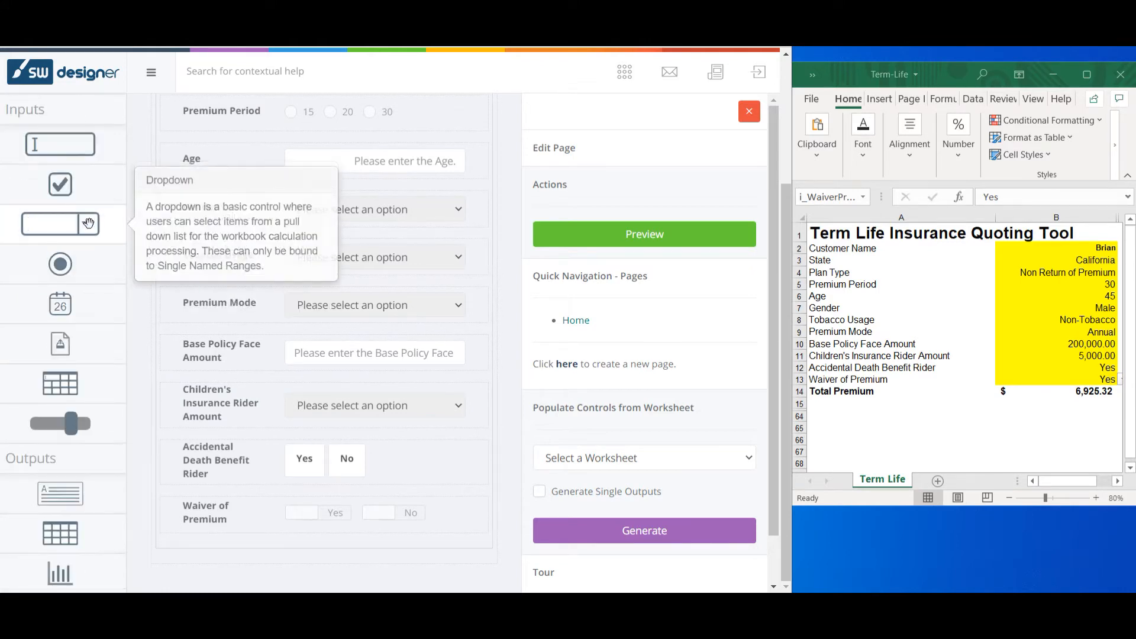
- Add a Content output control below Waiver of Premium and clear its placeholder text in the content editor
{"action": "scroll", "coordinate": [59, 354], "scroll_direction": "down", "scroll_amount": 3}
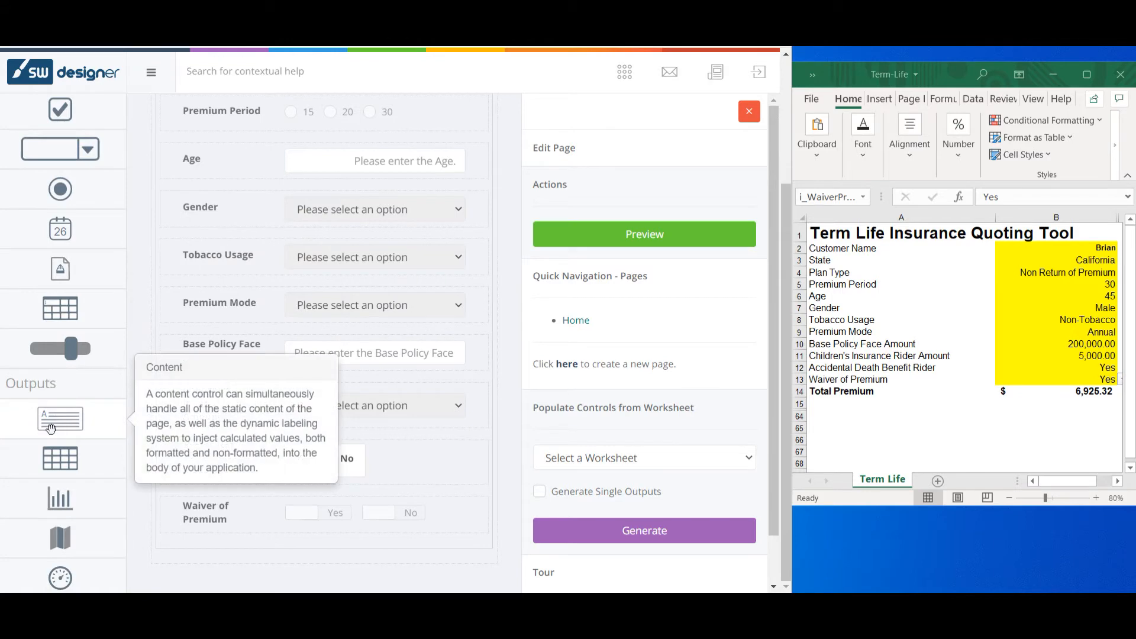
{"action": "left_click_drag", "start_coordinate": [51, 428], "coordinate": [240, 552]}
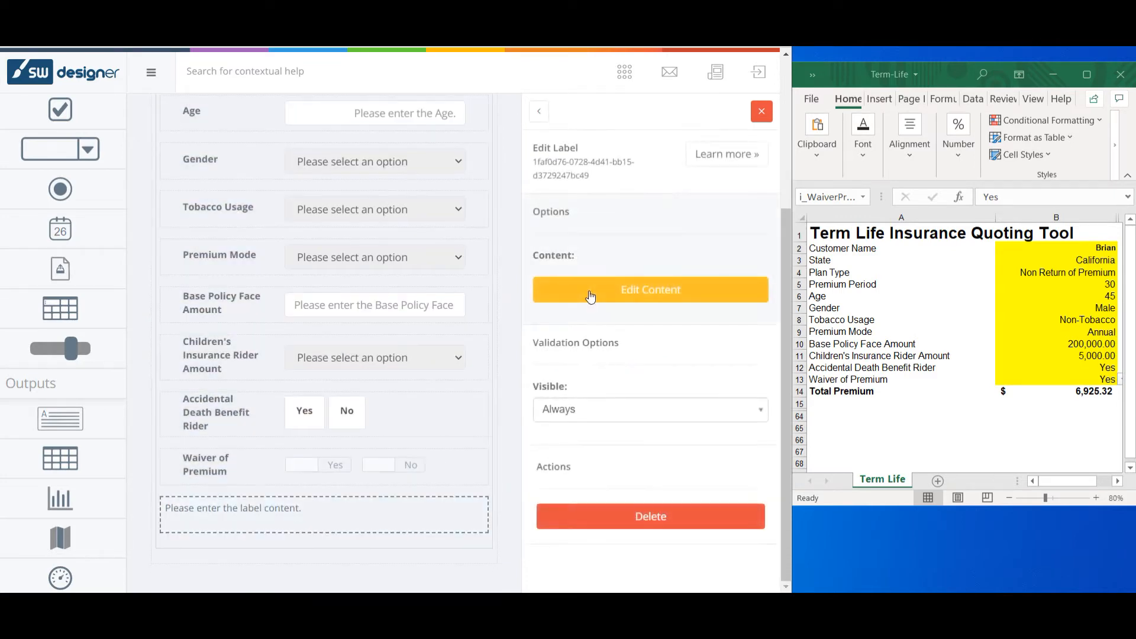
{"action": "left_click", "coordinate": [592, 290]}
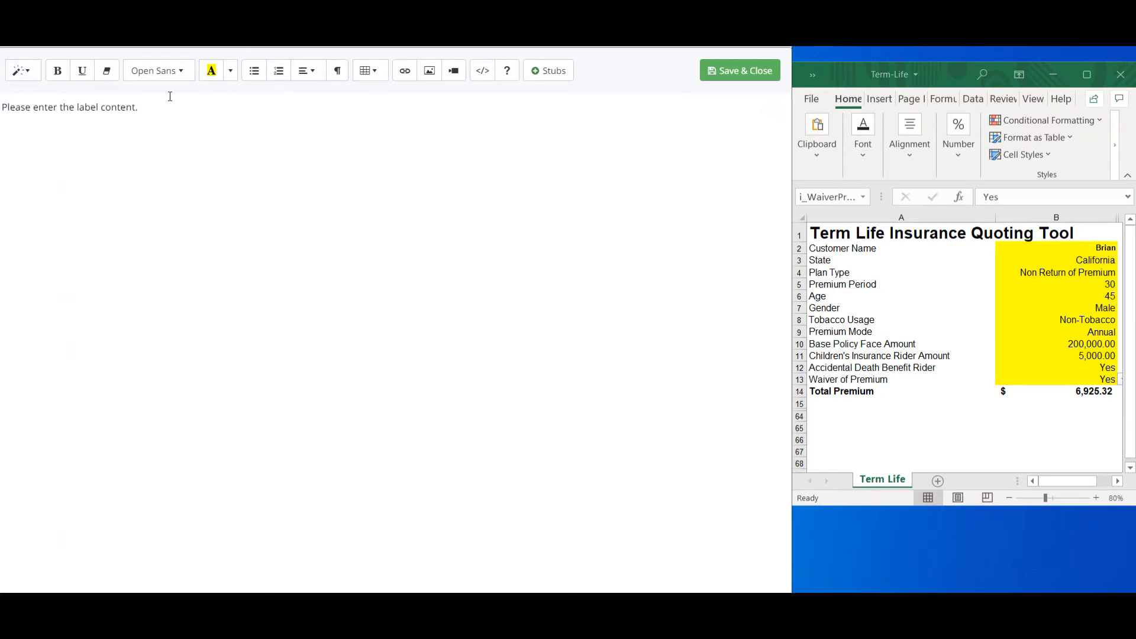
{"action": "left_click_drag", "start_coordinate": [171, 109], "coordinate": [0, 89]}
{"action": "key", "text": "Delete"}
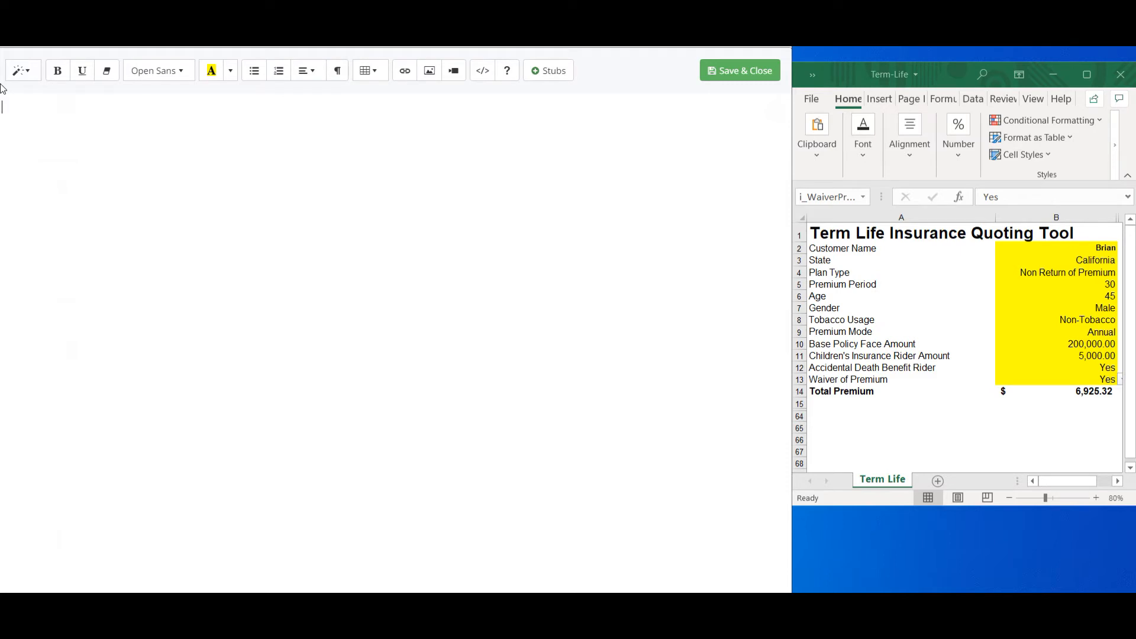
- Start a new stub in the label content and bind it to the o_TotalPremium named range
{"action": "left_click", "coordinate": [545, 79]}
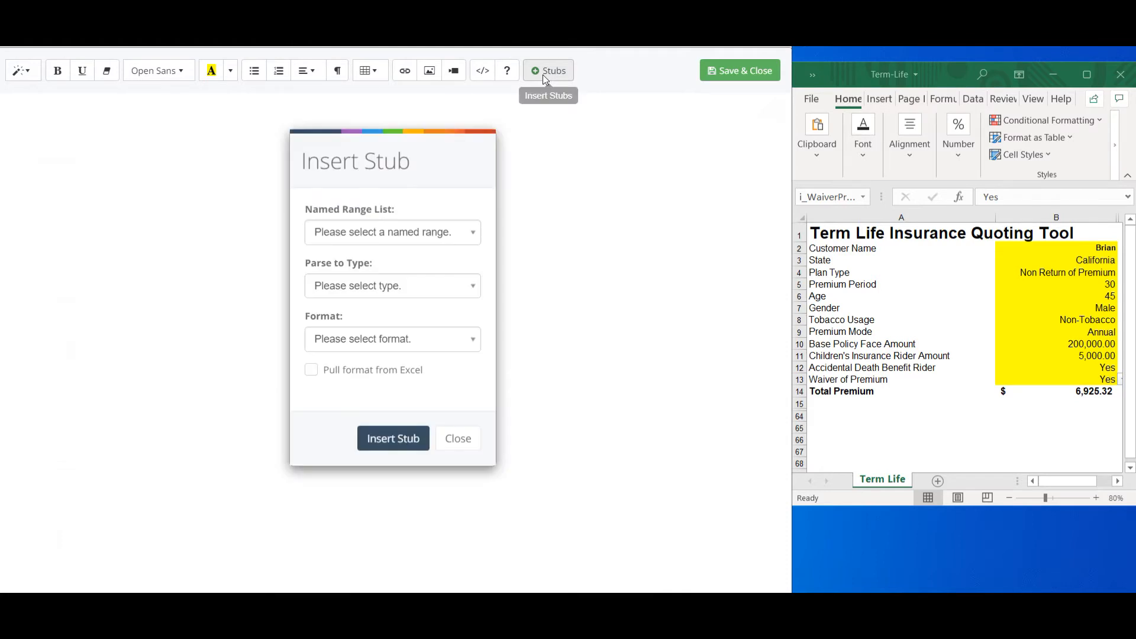
{"action": "left_click", "coordinate": [415, 234]}
{"action": "type", "text": "tot"}
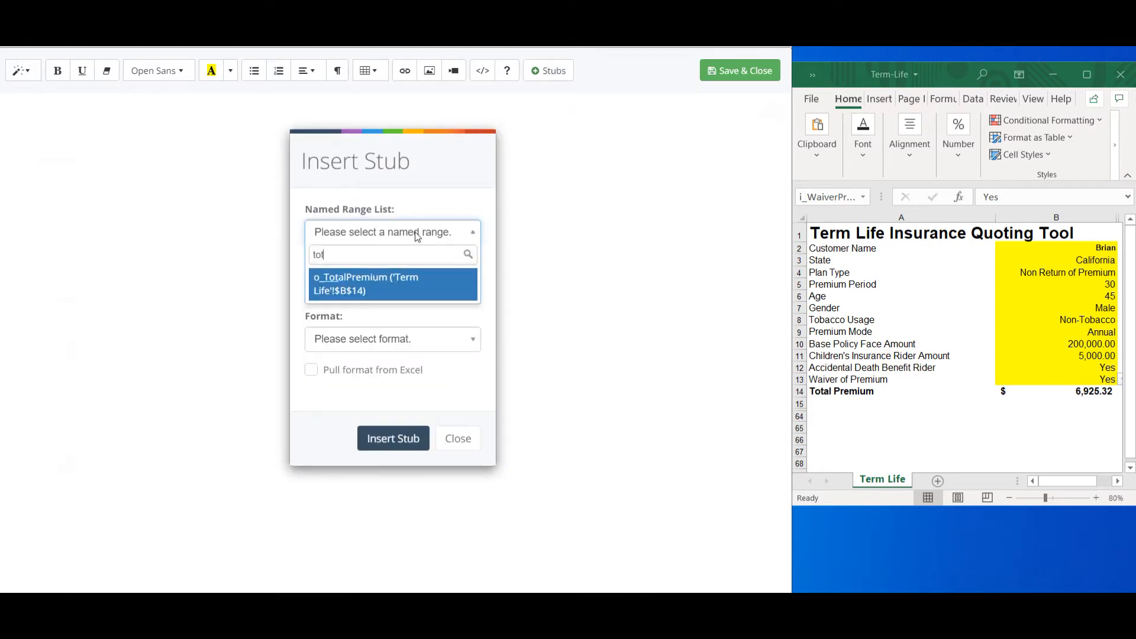
{"action": "left_click", "coordinate": [430, 289]}
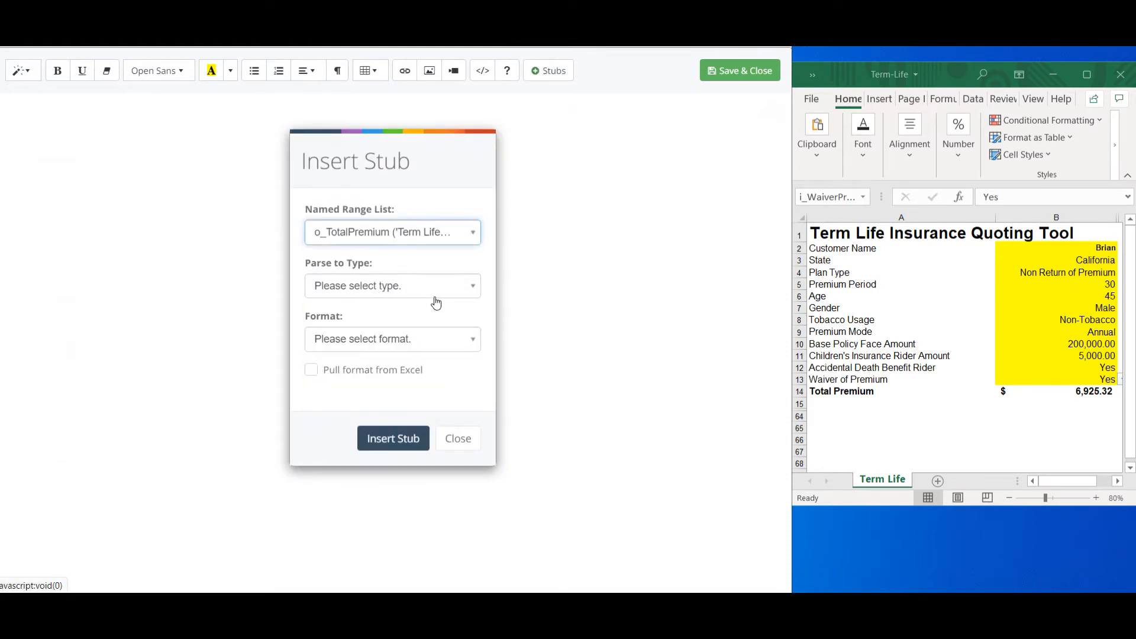
- Set the o_TotalPremium stub to parse as Integer with the 00 format
{"action": "left_click", "coordinate": [433, 293]}
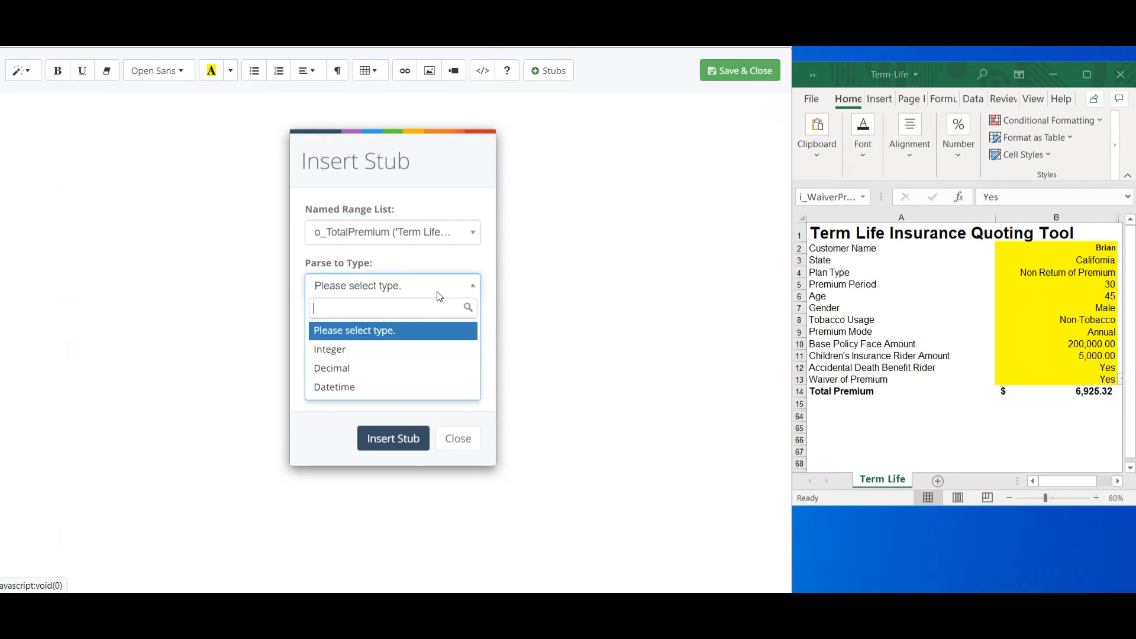
{"action": "left_click", "coordinate": [385, 350]}
{"action": "left_click", "coordinate": [361, 337]}
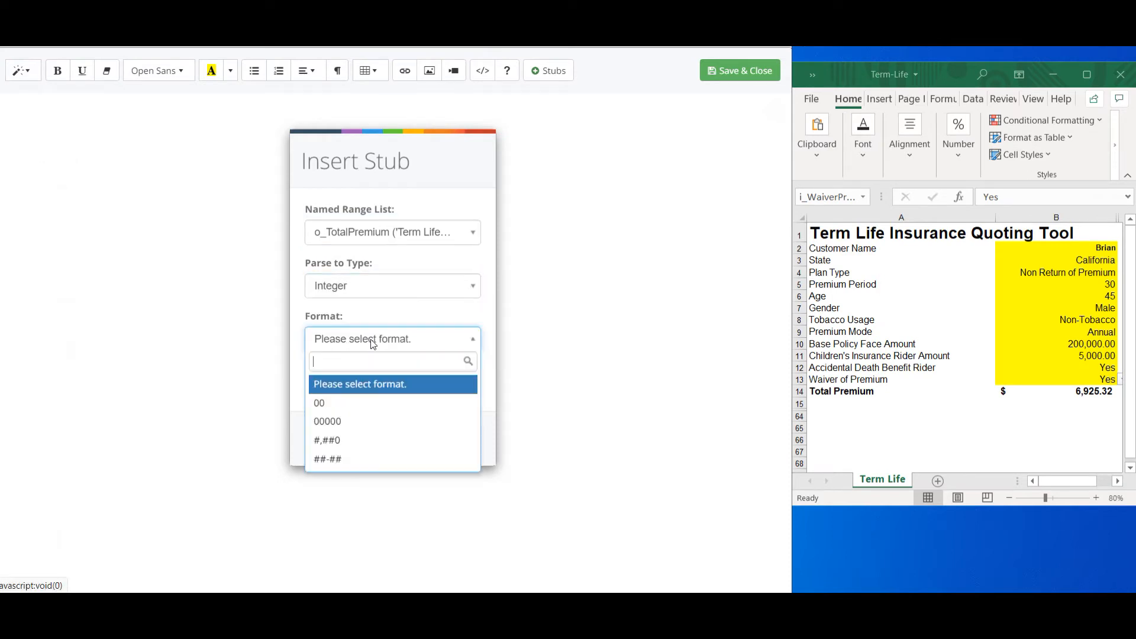
{"action": "left_click", "coordinate": [344, 401]}
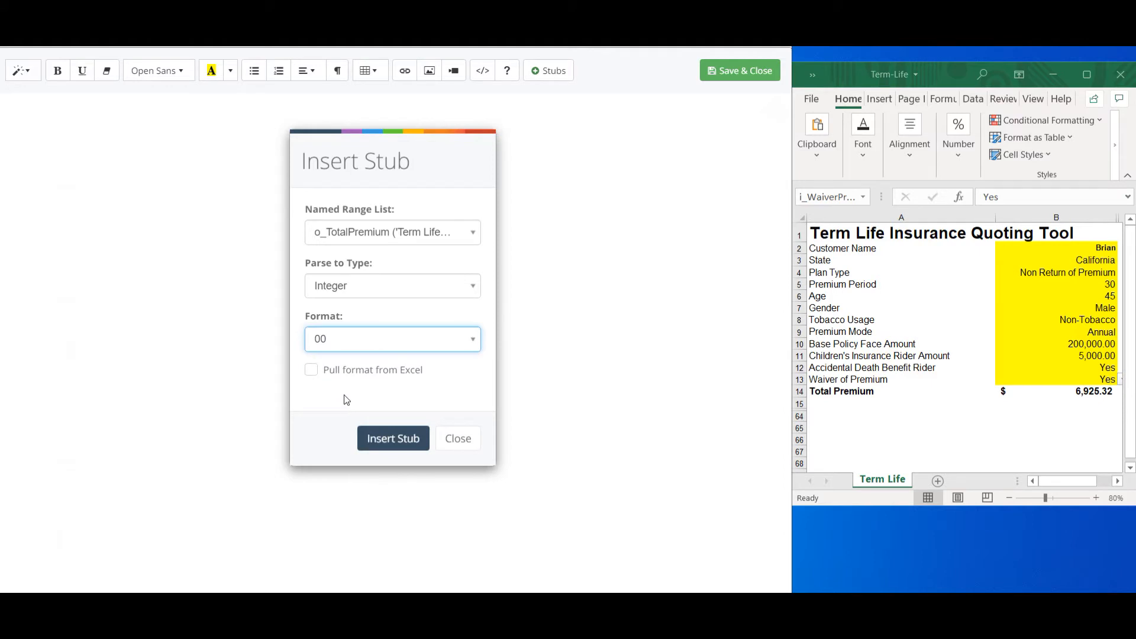
- Make the o_TotalPremium stub pull its format from Excel and insert it into the content
{"action": "left_click", "coordinate": [312, 371]}
{"action": "left_click", "coordinate": [404, 335]}
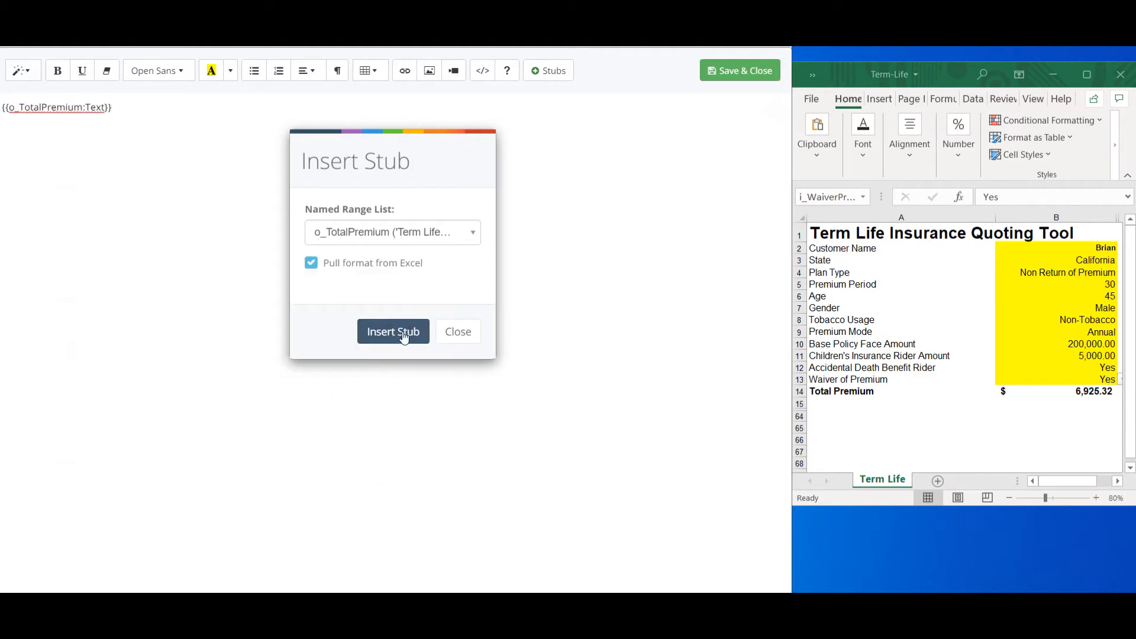
{"action": "left_click", "coordinate": [460, 337]}
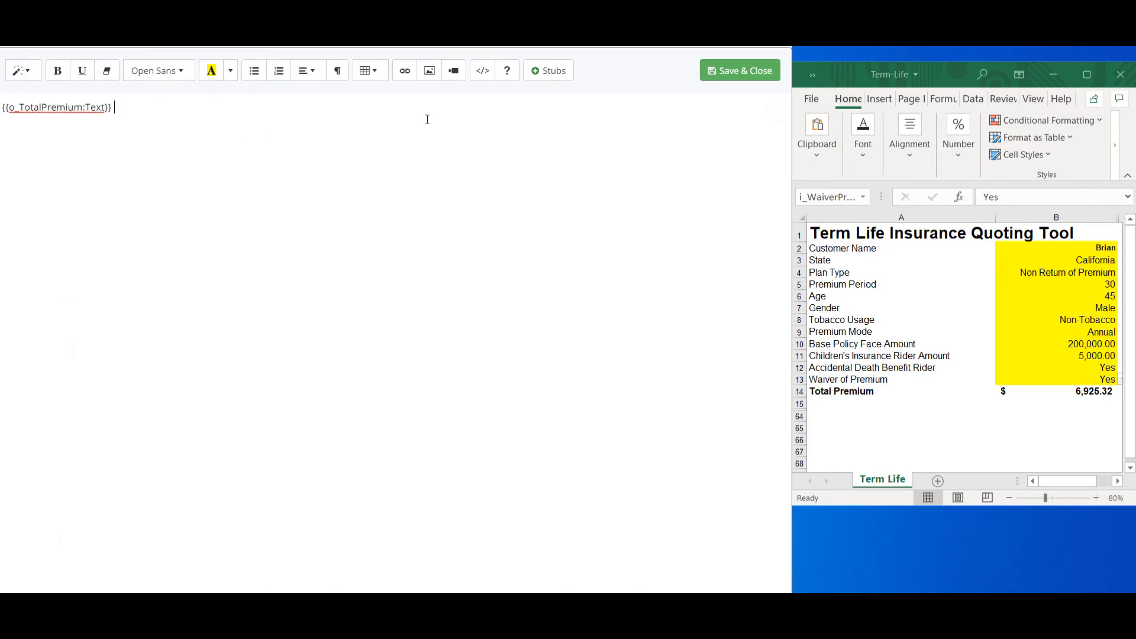
{"action": "left_click", "coordinate": [538, 70]}
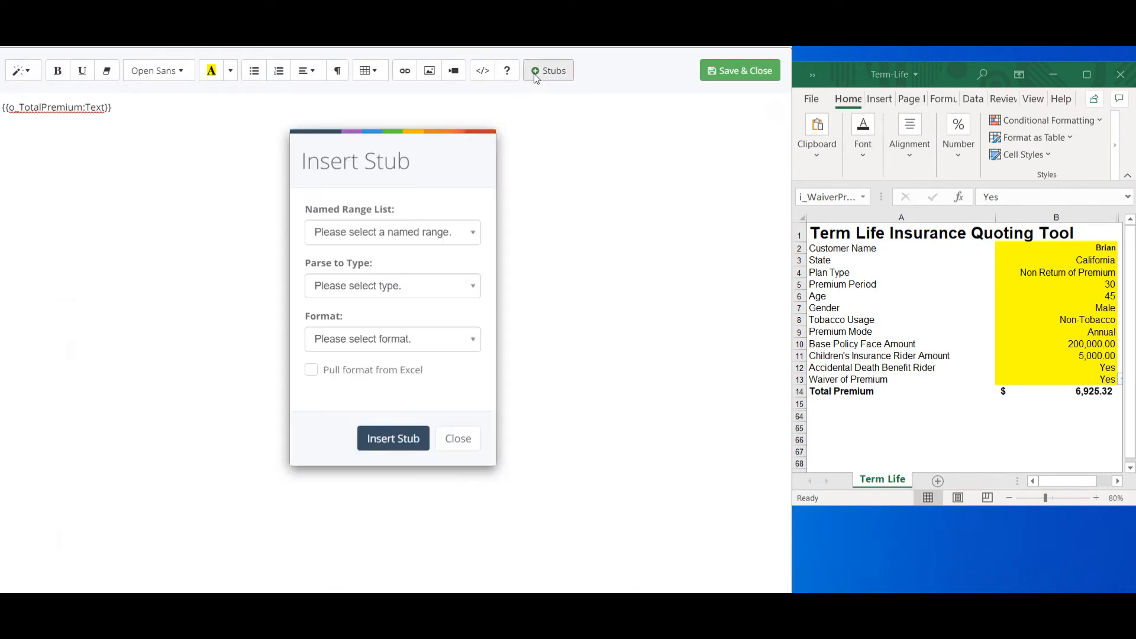
{"action": "left_click", "coordinate": [439, 232]}
{"action": "left_click_drag", "start_coordinate": [470, 290], "coordinate": [464, 235]}
{"action": "left_click", "coordinate": [588, 413]}
{"action": "left_click", "coordinate": [451, 440]}
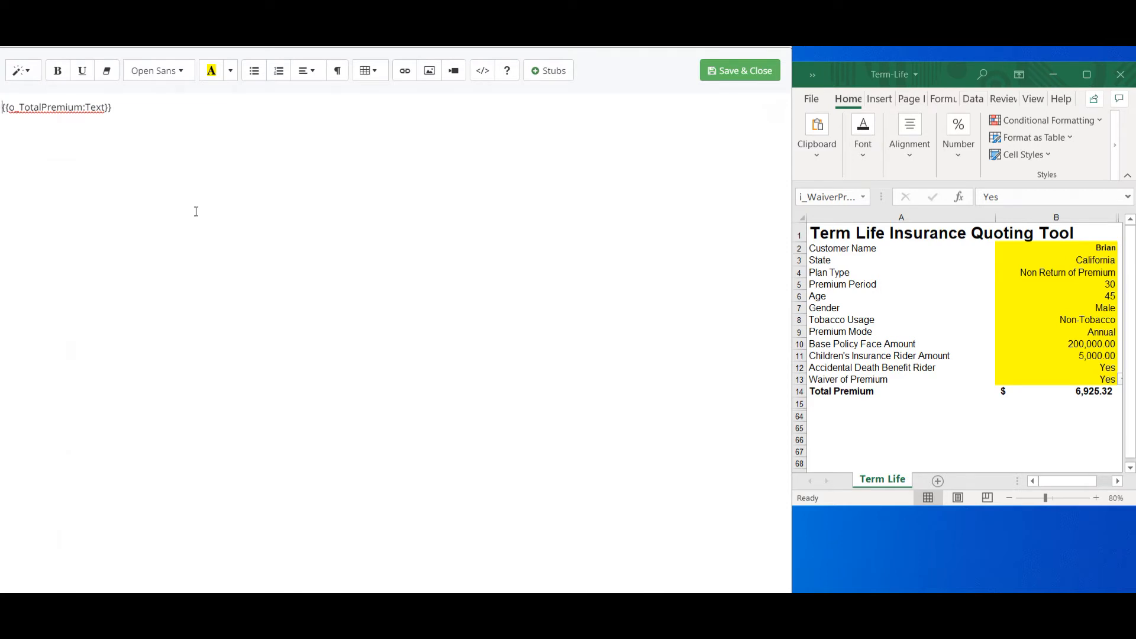
- Put the text "Total Premium:" before the stub and format the whole line as bold Header 2
{"action": "type", "text": "Total "}
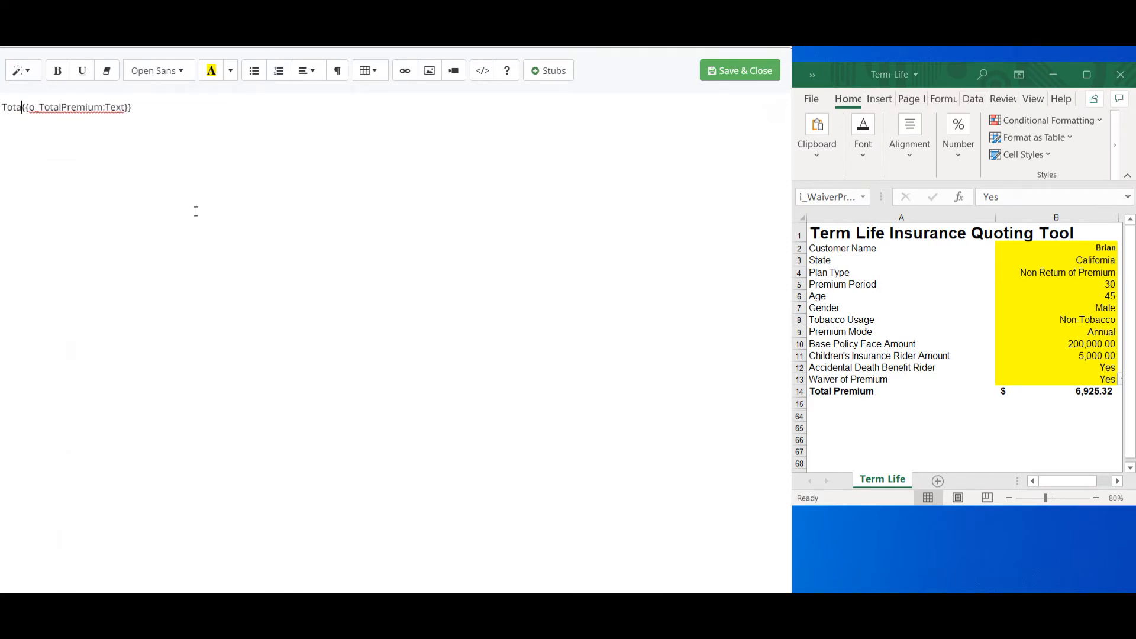
{"action": "type", "text": "Premium:"}
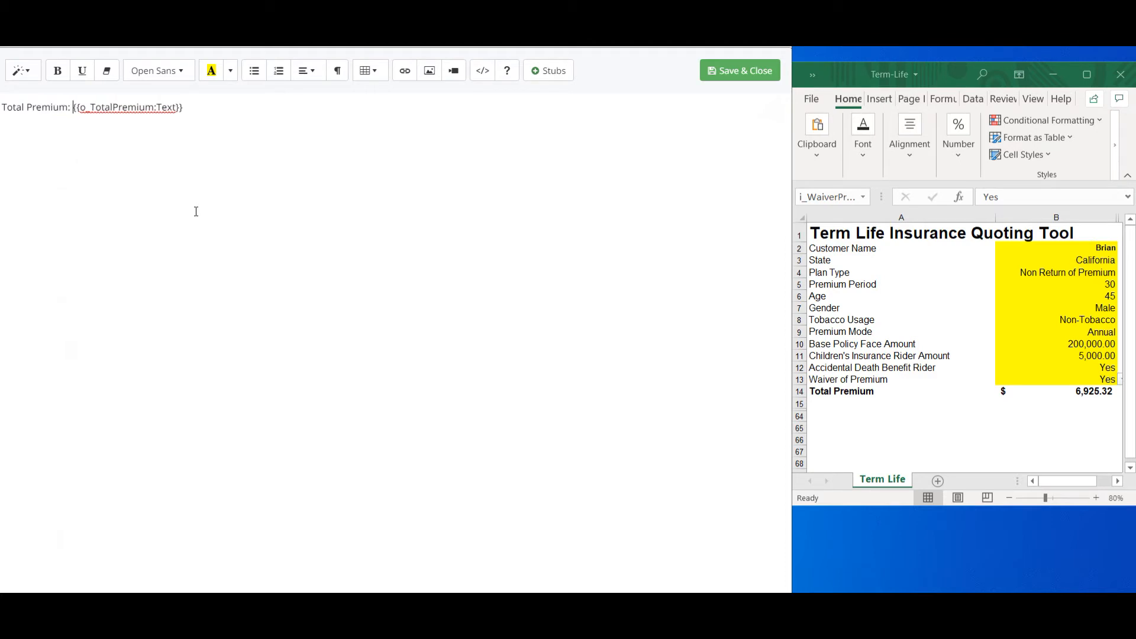
{"action": "left_click_drag", "start_coordinate": [186, 108], "coordinate": [3, 108]}
{"action": "left_click", "coordinate": [22, 71]}
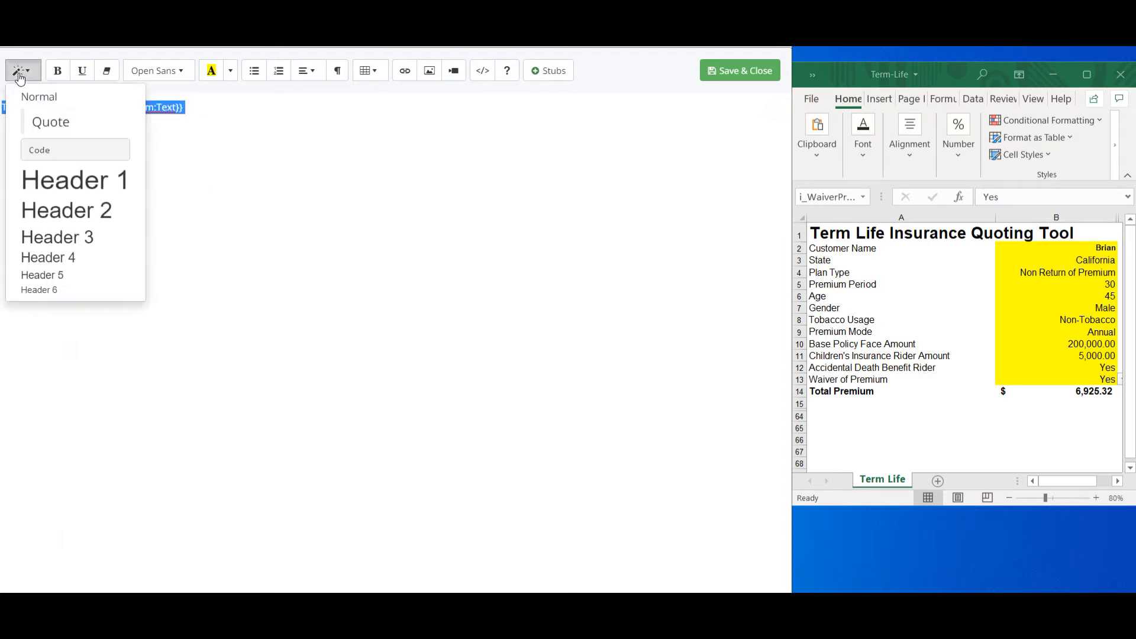
{"action": "left_click", "coordinate": [48, 210]}
{"action": "left_click", "coordinate": [57, 71]}
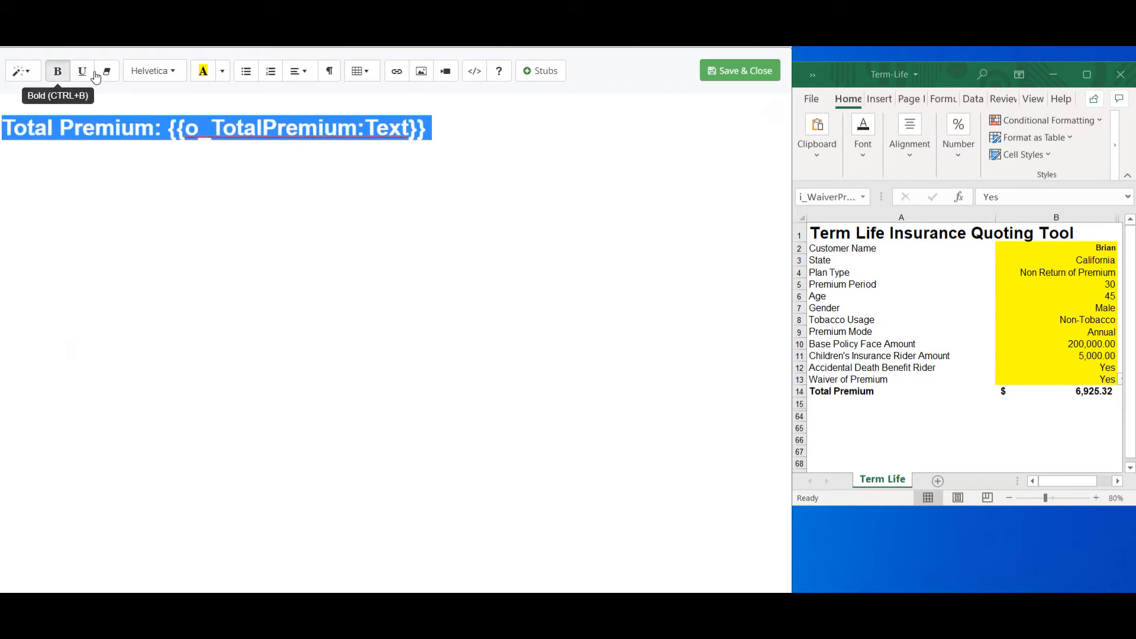
- Set the Total Premium line's font to Arial and its text colour to red, and save the content
{"action": "left_click", "coordinate": [152, 76]}
{"action": "left_click", "coordinate": [171, 116]}
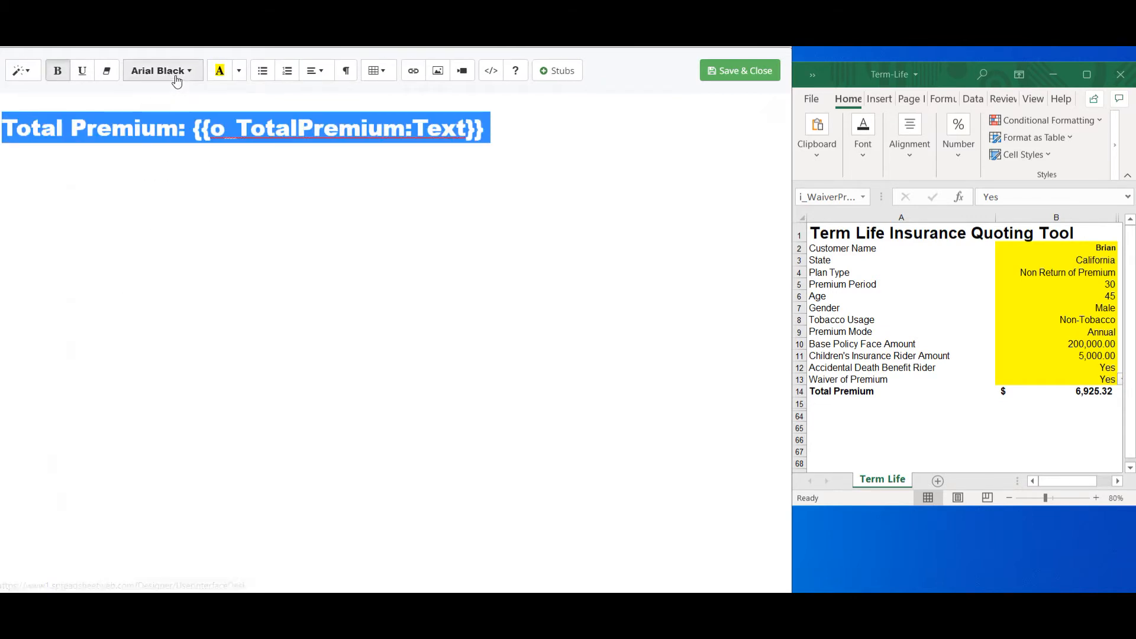
{"action": "left_click", "coordinate": [186, 76]}
{"action": "left_click", "coordinate": [168, 94]}
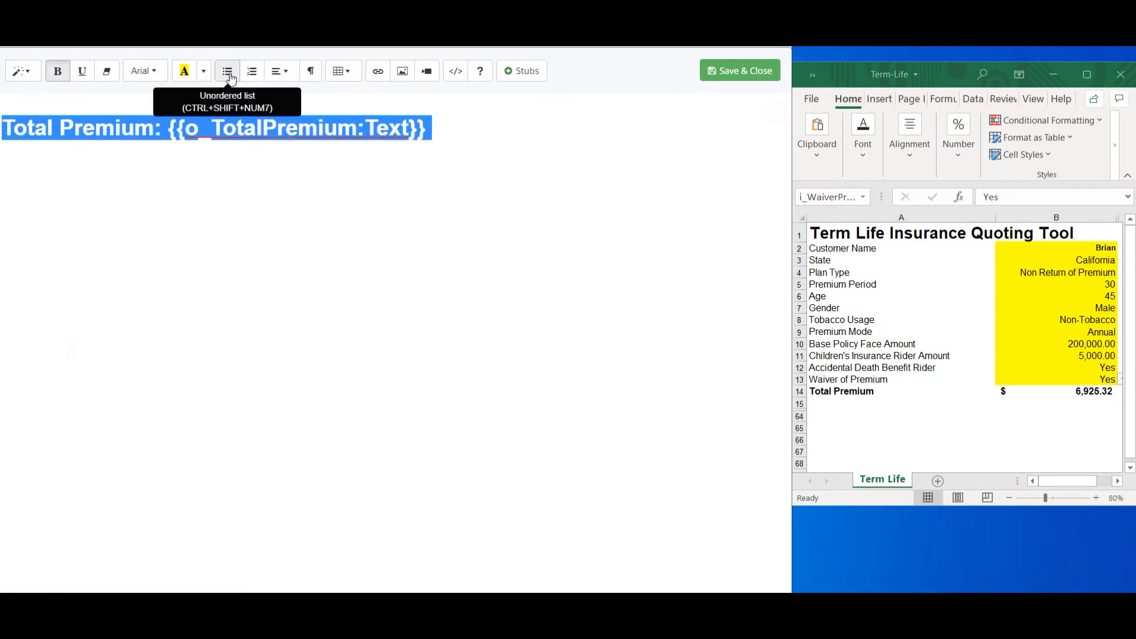
{"action": "left_click", "coordinate": [201, 72]}
{"action": "left_click", "coordinate": [306, 142]}
{"action": "left_click", "coordinate": [532, 180]}
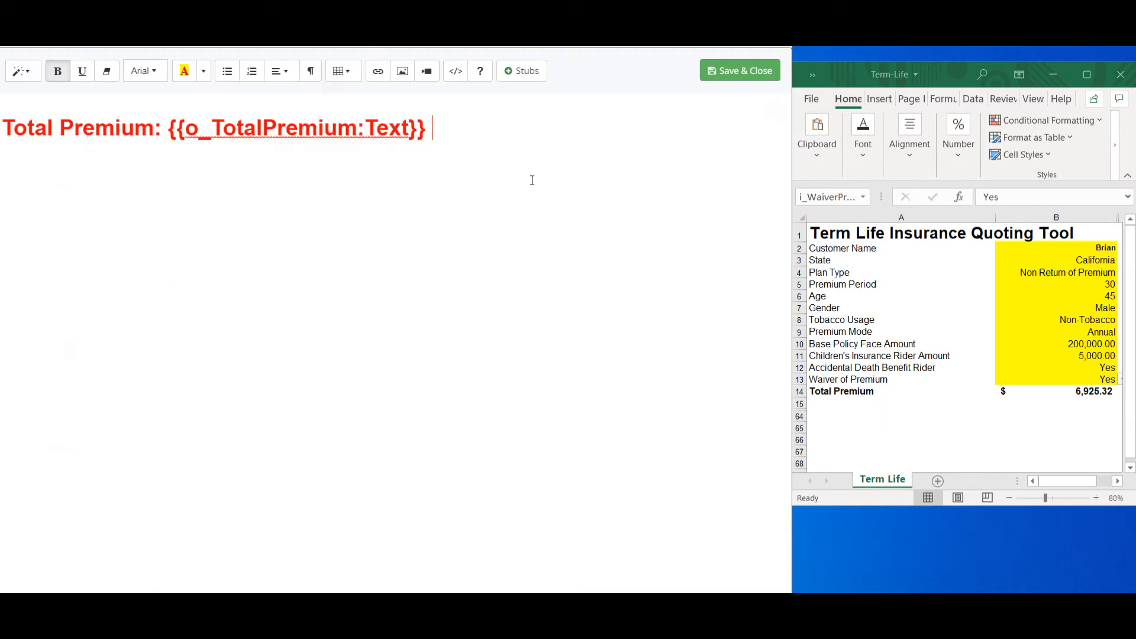
{"action": "left_click", "coordinate": [739, 72]}
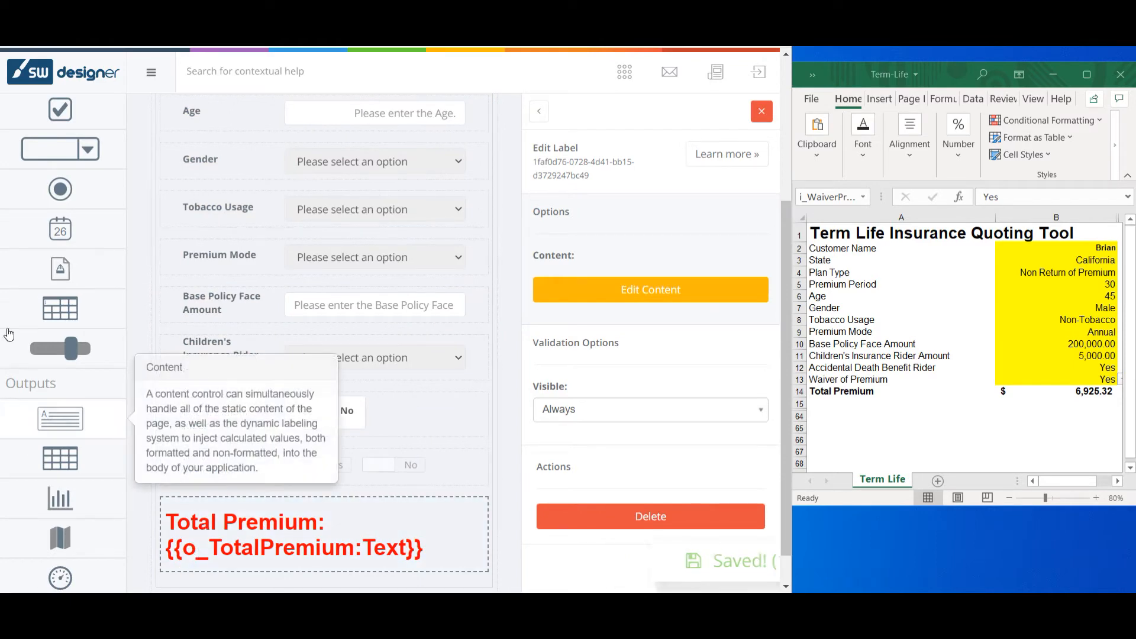
- Add a button below the Total Premium content and set its text to Save
{"action": "scroll", "coordinate": [65, 568], "scroll_direction": "down", "scroll_amount": 2}
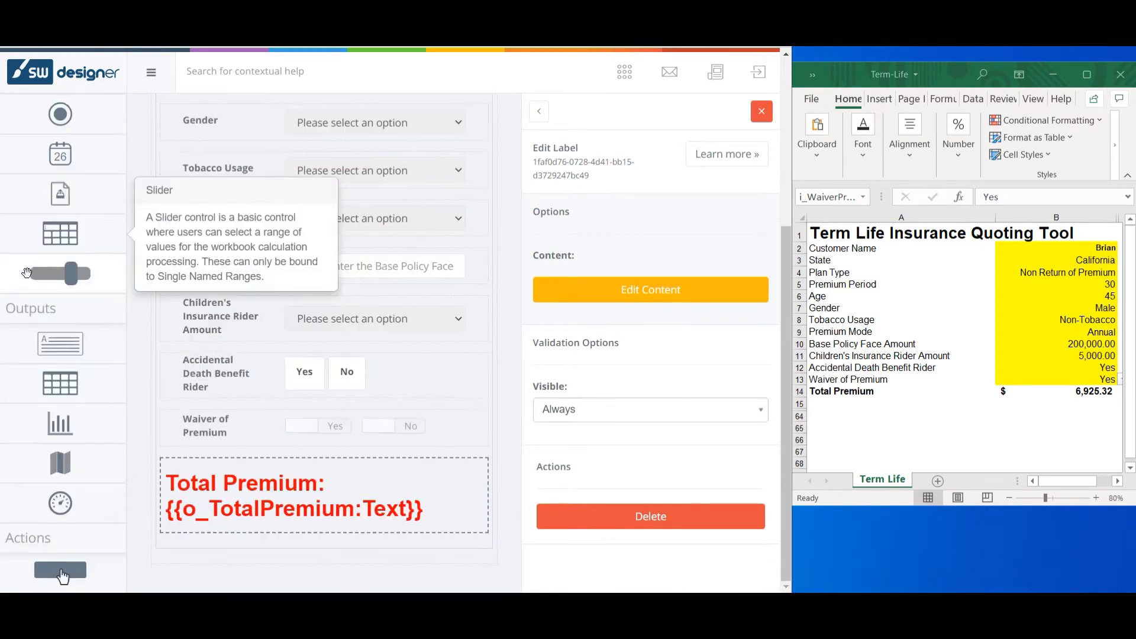
{"action": "left_click_drag", "start_coordinate": [62, 577], "coordinate": [241, 559]}
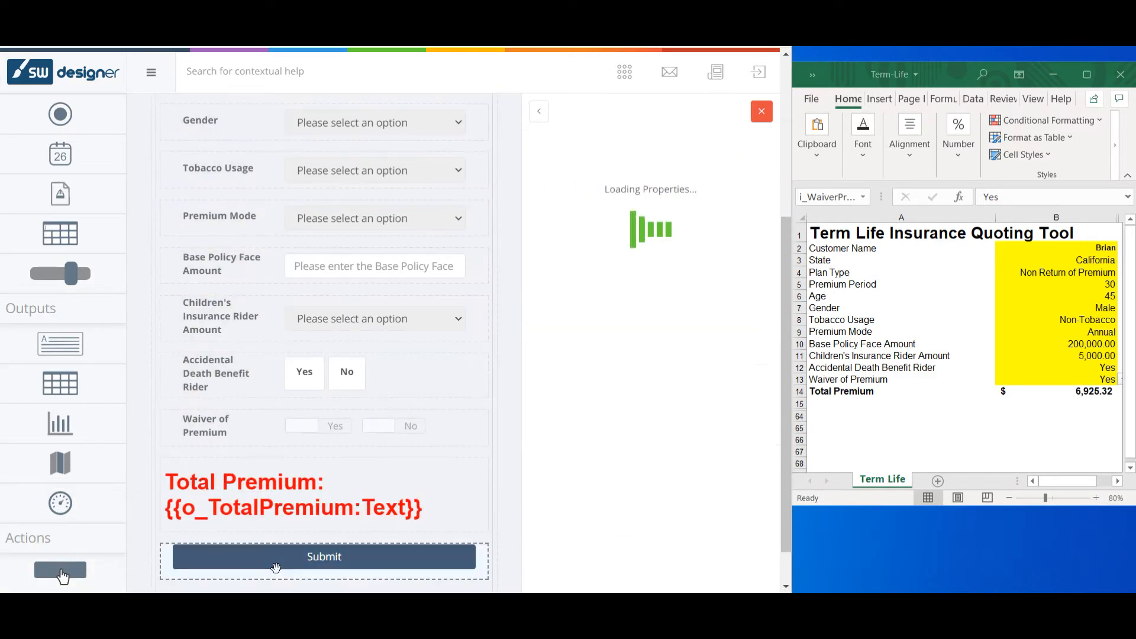
{"action": "double_click", "coordinate": [594, 280]}
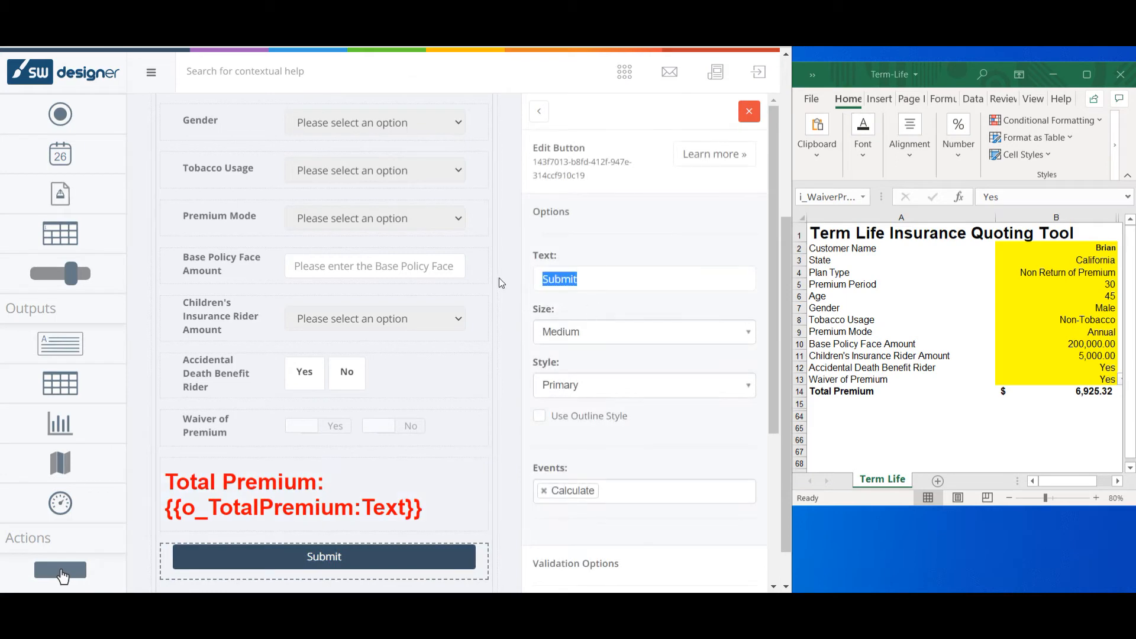
{"action": "type", "text": "Save"}
- Set the Save button's style to Success and add the Save event to its events
{"action": "left_click", "coordinate": [570, 385]}
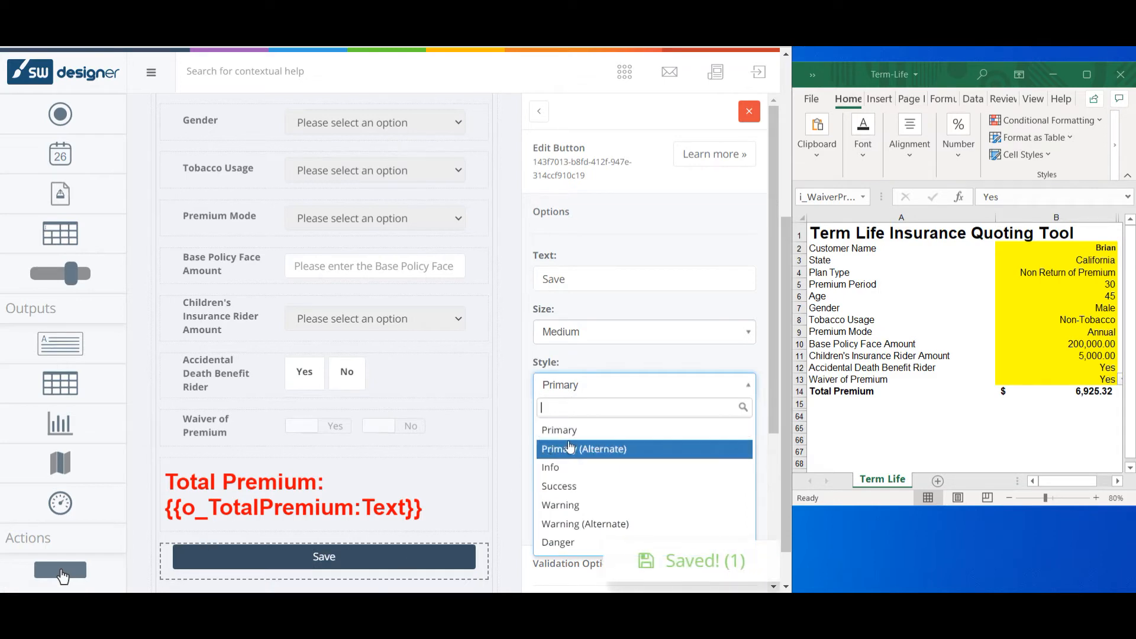
{"action": "left_click", "coordinate": [576, 449]}
{"action": "left_click", "coordinate": [590, 386]}
{"action": "left_click", "coordinate": [580, 466]}
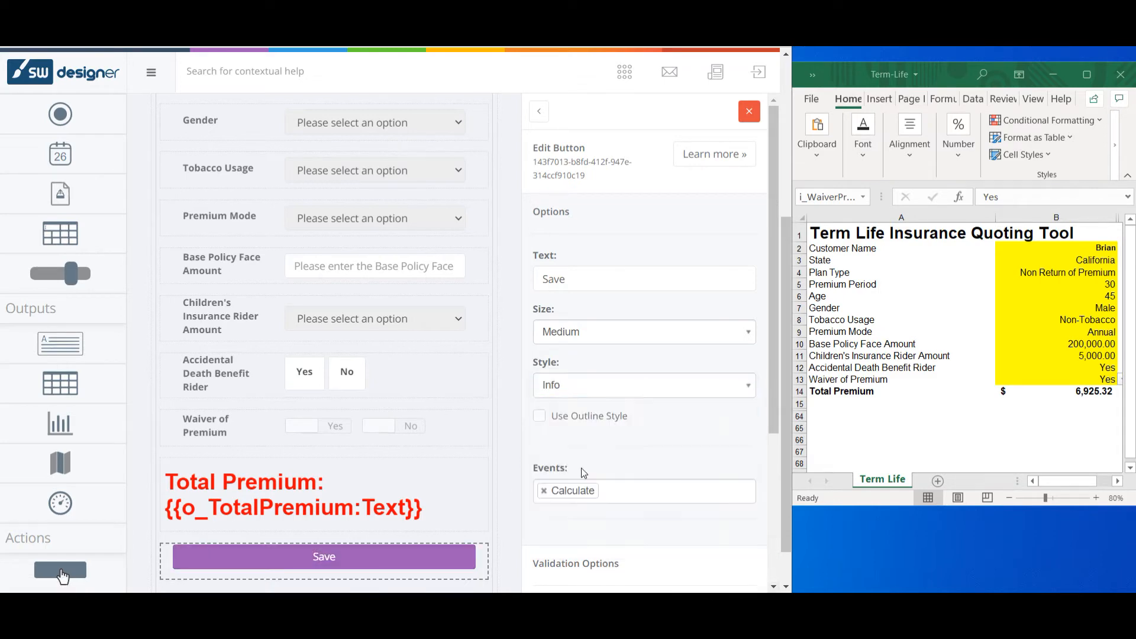
{"action": "left_click", "coordinate": [598, 392]}
{"action": "left_click", "coordinate": [568, 487]}
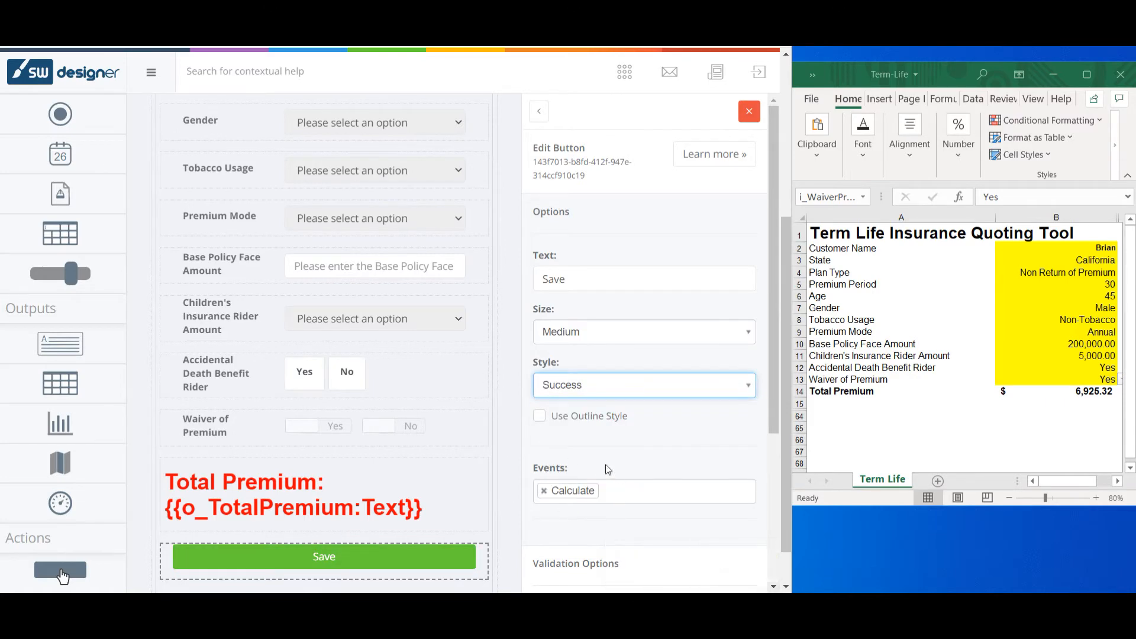
{"action": "left_click", "coordinate": [619, 493]}
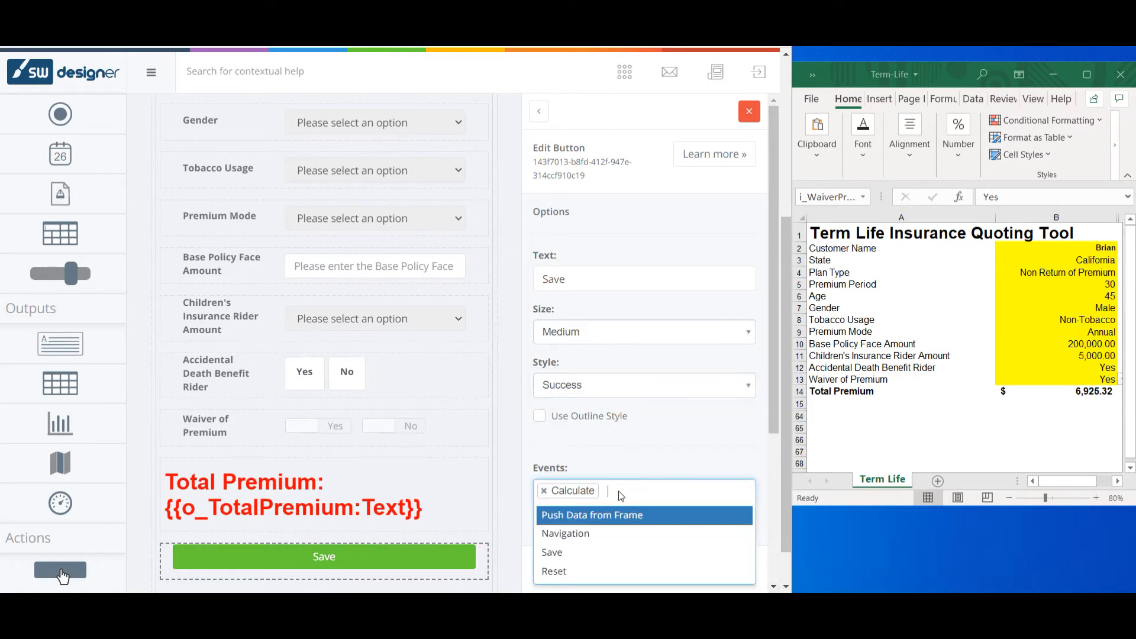
{"action": "left_click", "coordinate": [552, 558]}
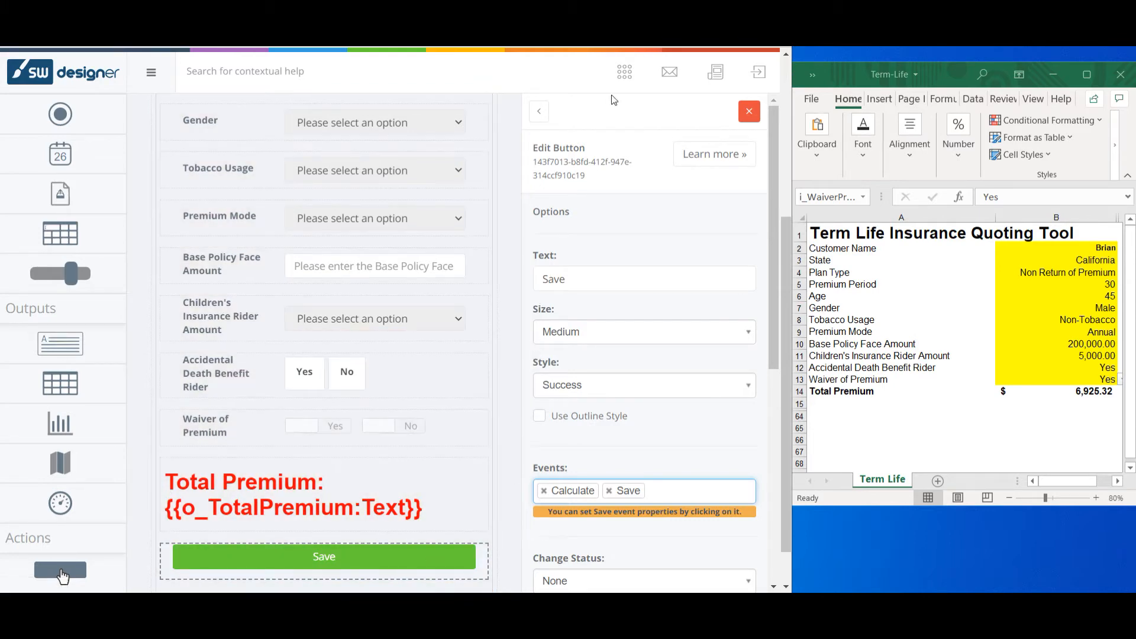
- Create a primary database table named Termlife- in the Database Designer
{"action": "left_click", "coordinate": [625, 74]}
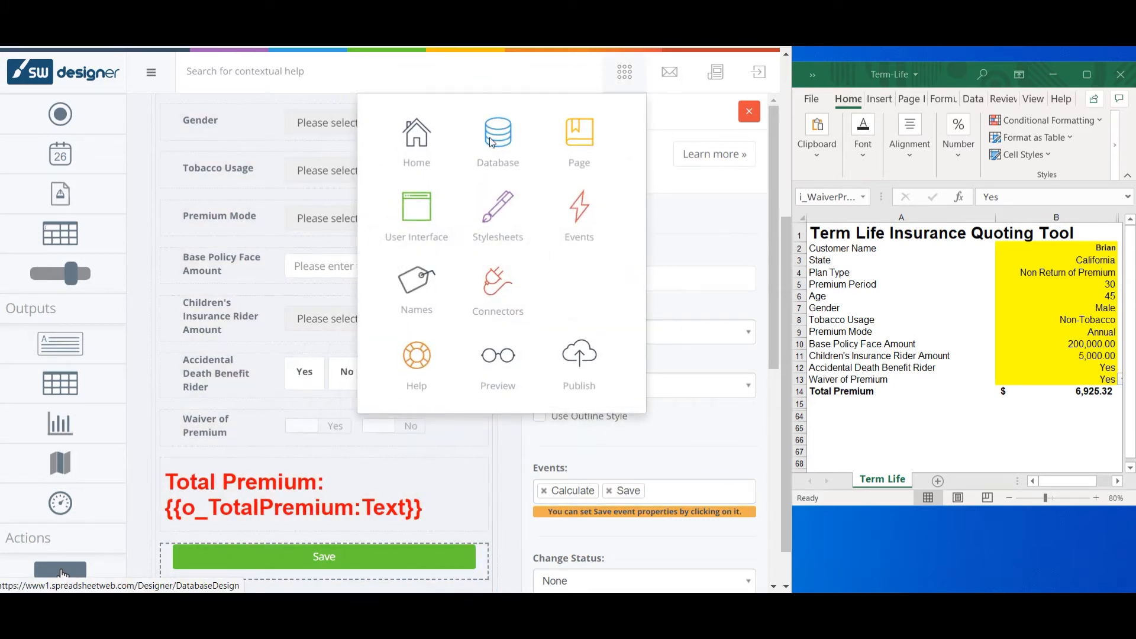
{"action": "left_click", "coordinate": [489, 139]}
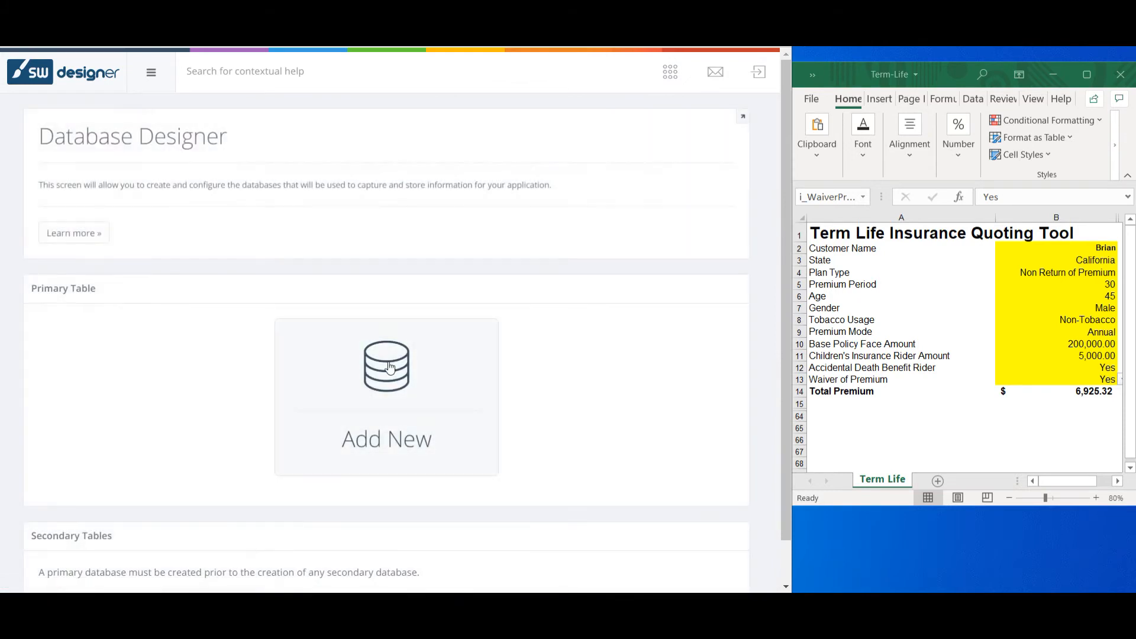
{"action": "left_click", "coordinate": [389, 366]}
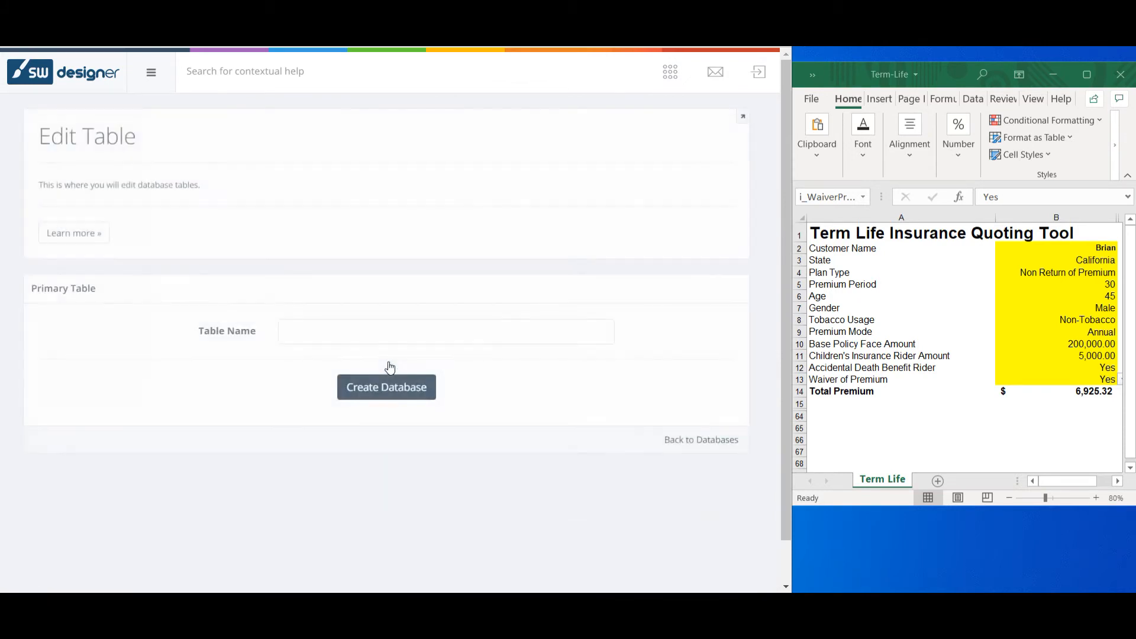
{"action": "type", "text": "Termlif"}
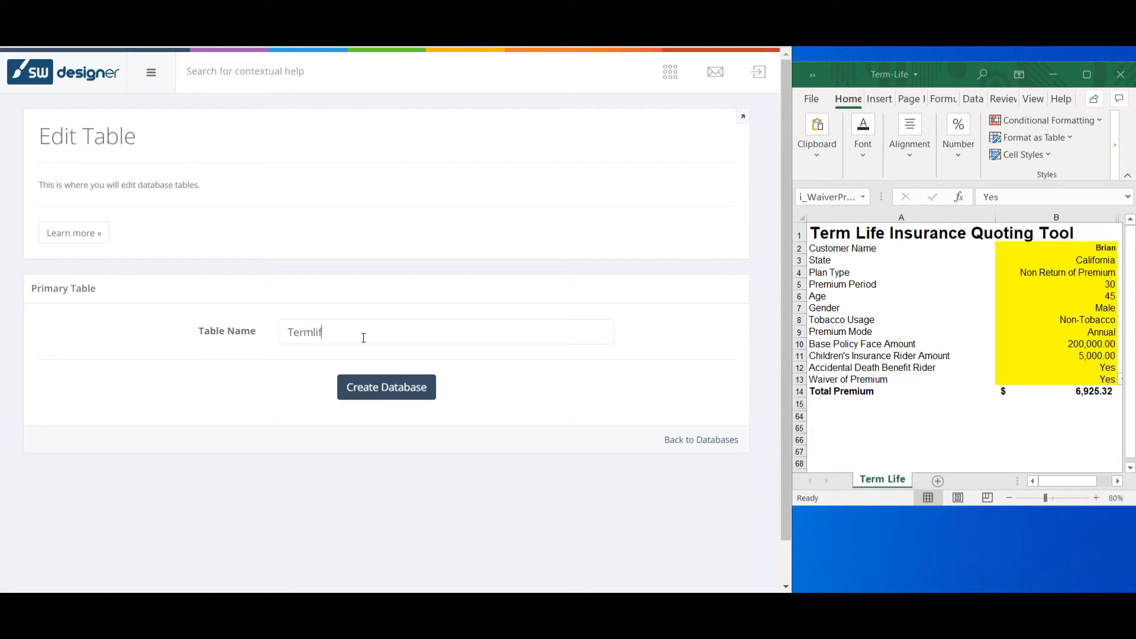
{"action": "left_click", "coordinate": [375, 391]}
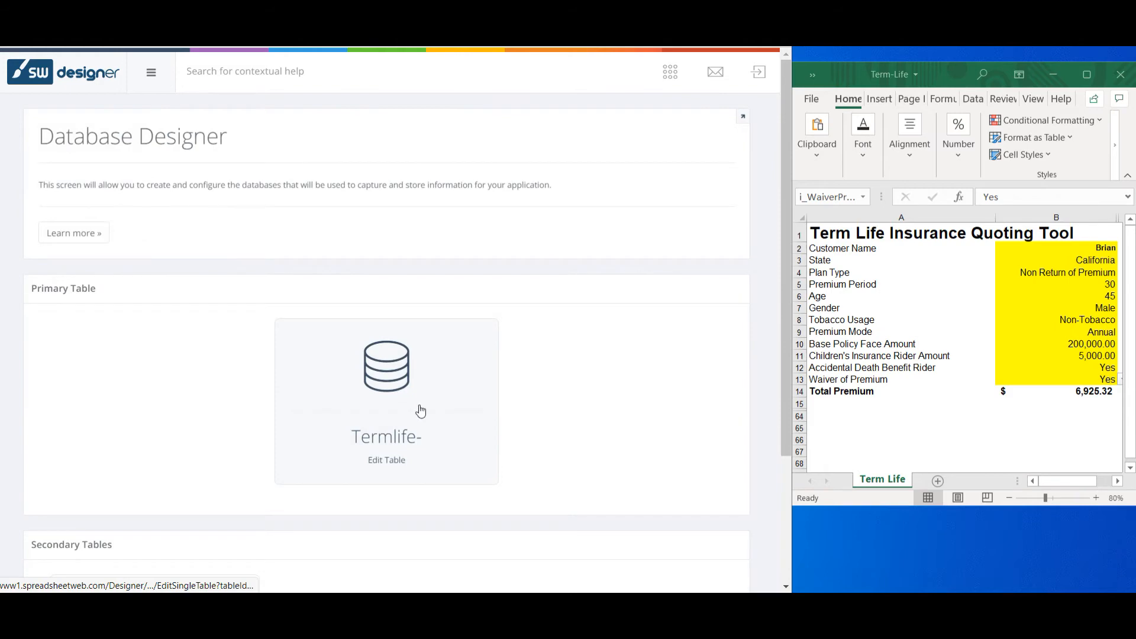
- Open the Termlife- table, start adding its used columns, and name the i_CustomerName column Customer Name
{"action": "left_click", "coordinate": [420, 408]}
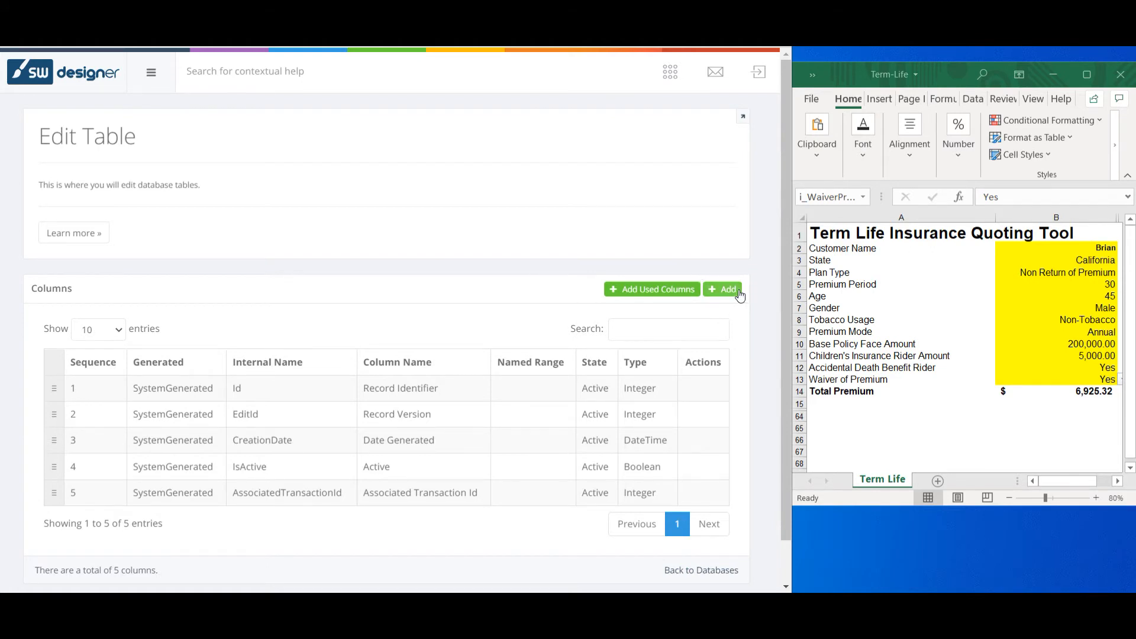
{"action": "left_click", "coordinate": [650, 289]}
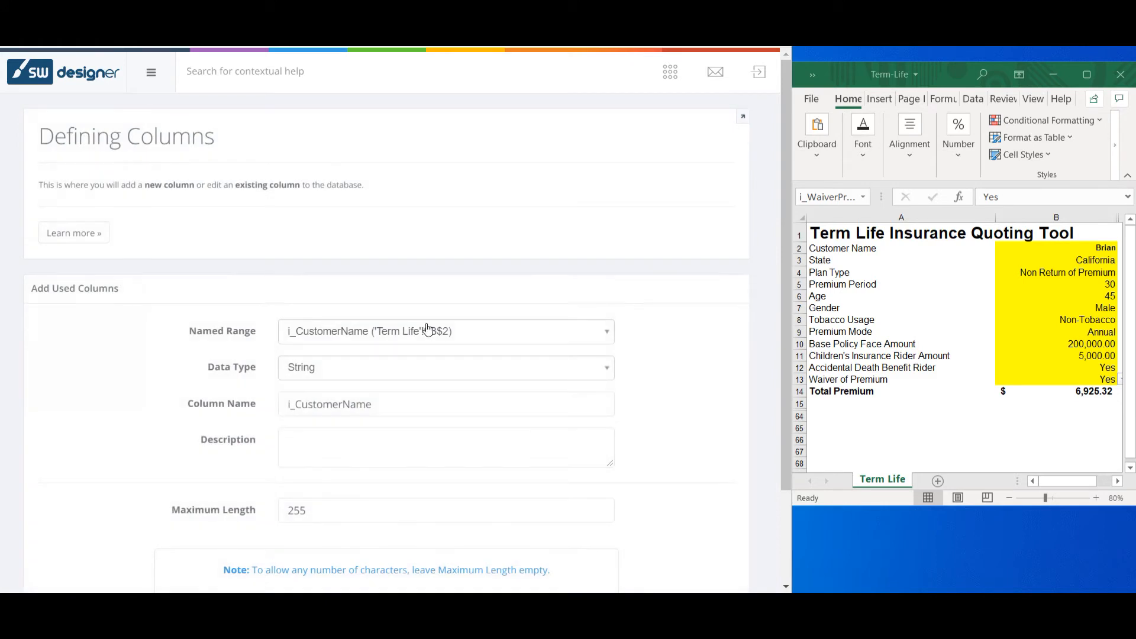
{"action": "scroll", "coordinate": [355, 334], "scroll_direction": "down", "scroll_amount": 2}
{"action": "left_click_drag", "start_coordinate": [374, 324], "coordinate": [270, 327]}
{"action": "type", "text": "Customer Name"}
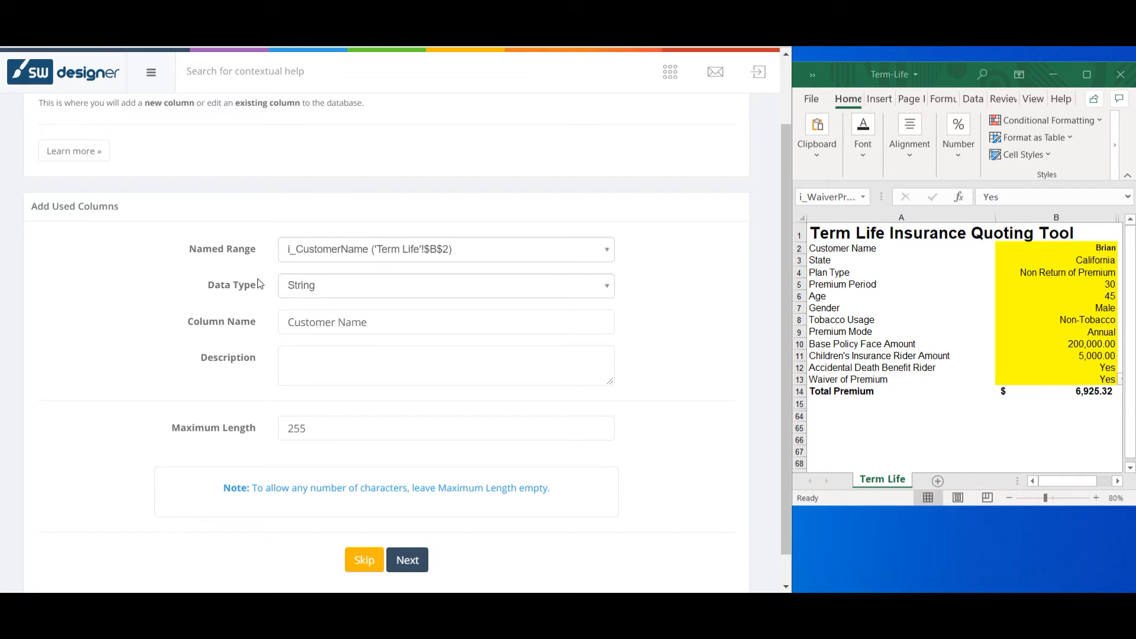
{"action": "left_click", "coordinate": [395, 553]}
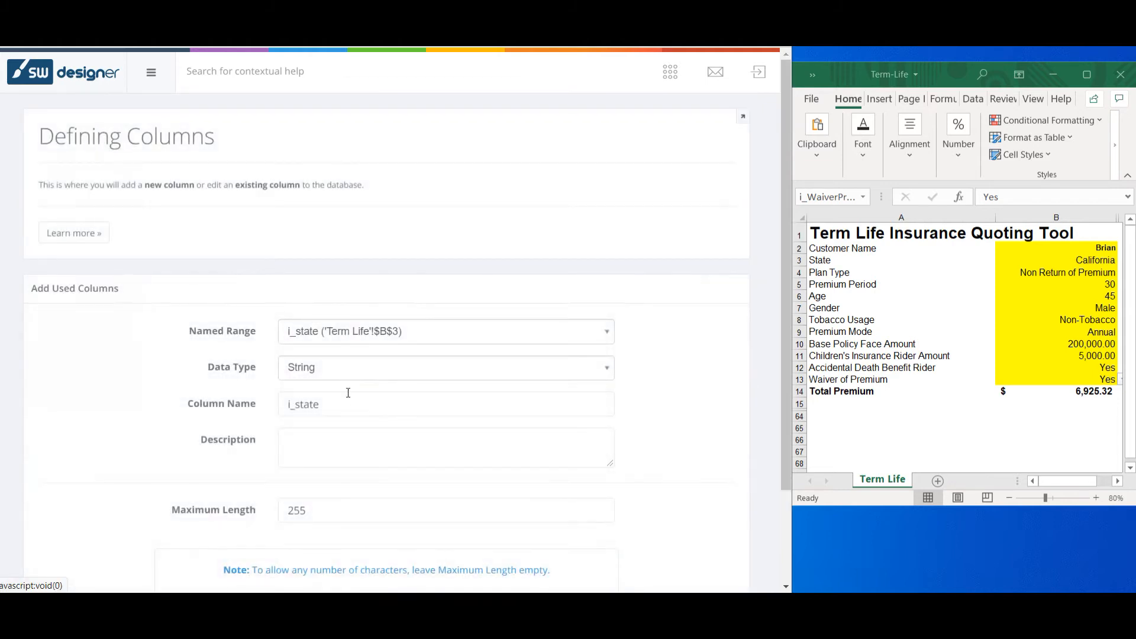
- Name the i_state column State and the i_plan column Plan Type, adding both to the table
{"action": "left_click_drag", "start_coordinate": [345, 407], "coordinate": [235, 410]}
{"action": "type", "text": "State"}
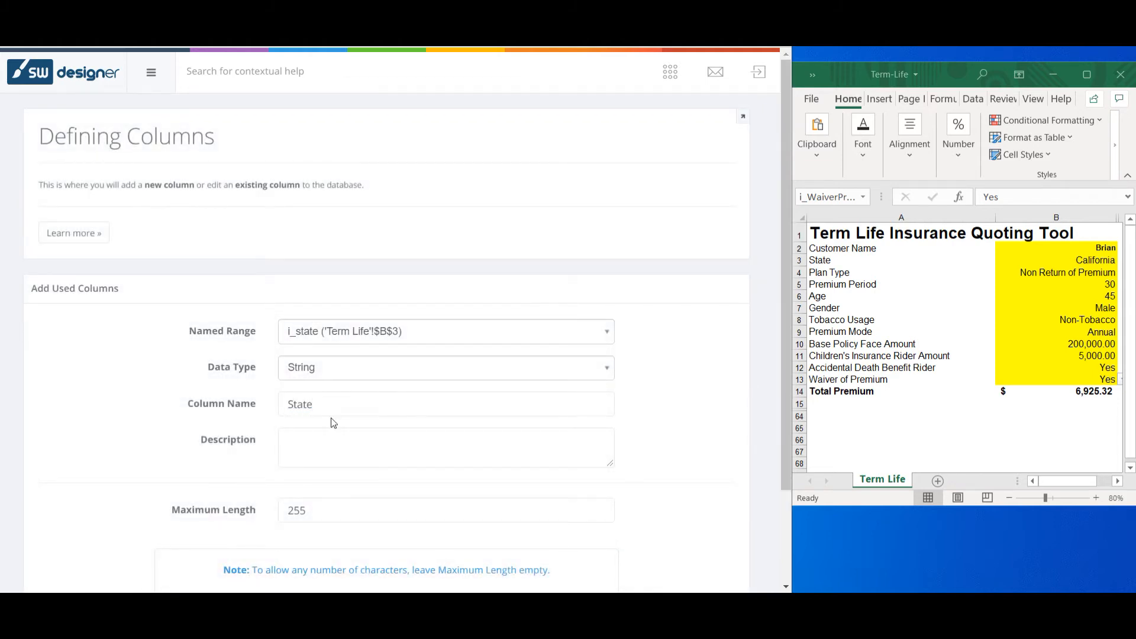
{"action": "scroll", "coordinate": [331, 417], "scroll_direction": "down", "scroll_amount": 1}
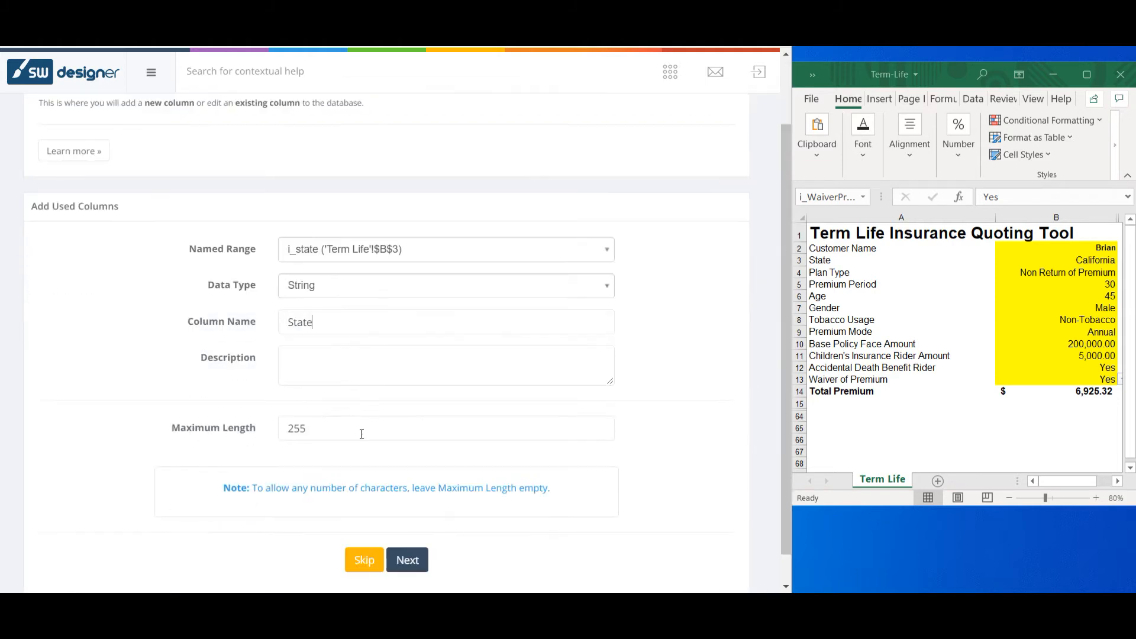
{"action": "left_click", "coordinate": [414, 559]}
{"action": "left_click_drag", "start_coordinate": [327, 408], "coordinate": [216, 408]}
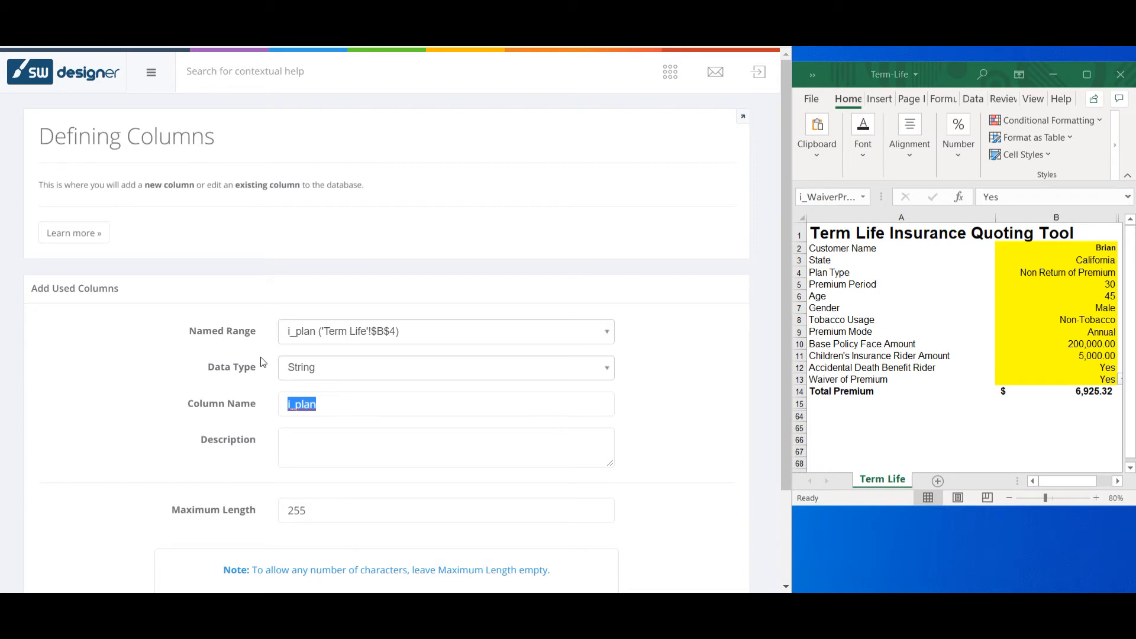
{"action": "type", "text": "Plan Type"}
{"action": "scroll", "coordinate": [340, 386], "scroll_direction": "down", "scroll_amount": 2}
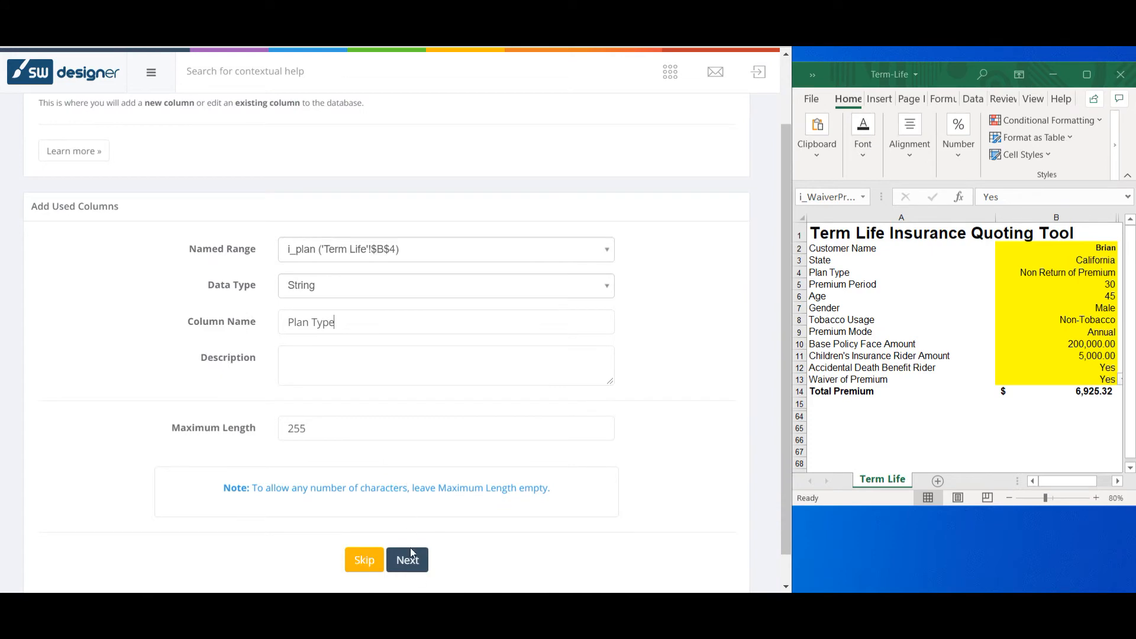
{"action": "left_click", "coordinate": [422, 568]}
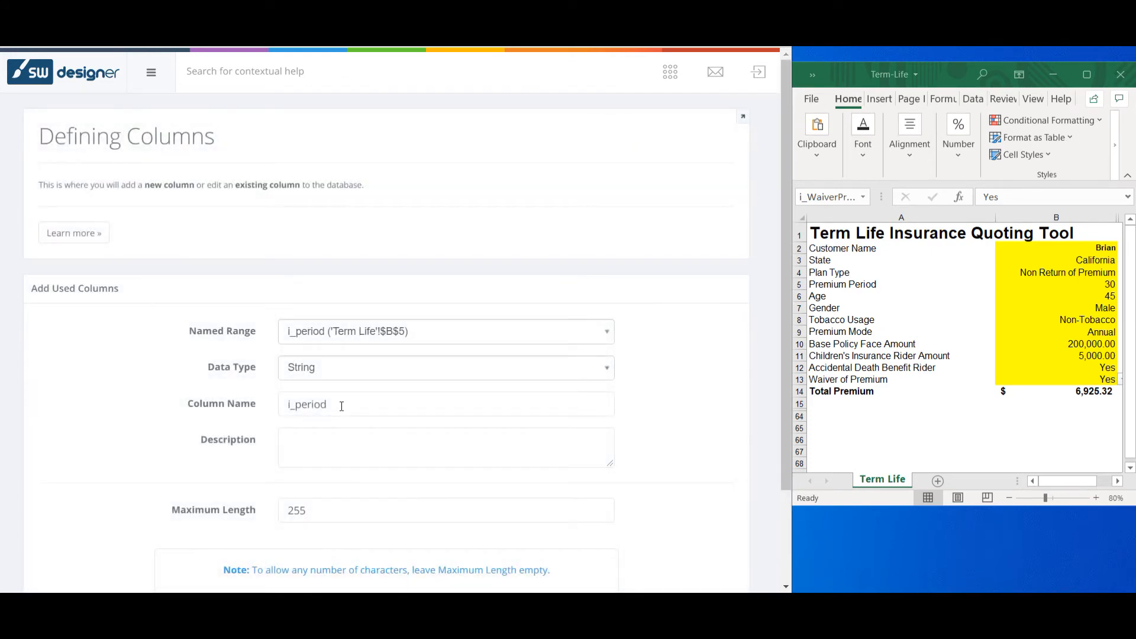
- Name the i_period column Premium Period and add it to the table
{"action": "left_click_drag", "start_coordinate": [341, 405], "coordinate": [197, 392]}
{"action": "type", "text": "Premium"}
{"action": "type", "text": "Period"}
{"action": "scroll", "coordinate": [405, 440], "scroll_direction": "down", "scroll_amount": 2}
{"action": "left_click", "coordinate": [392, 553]}
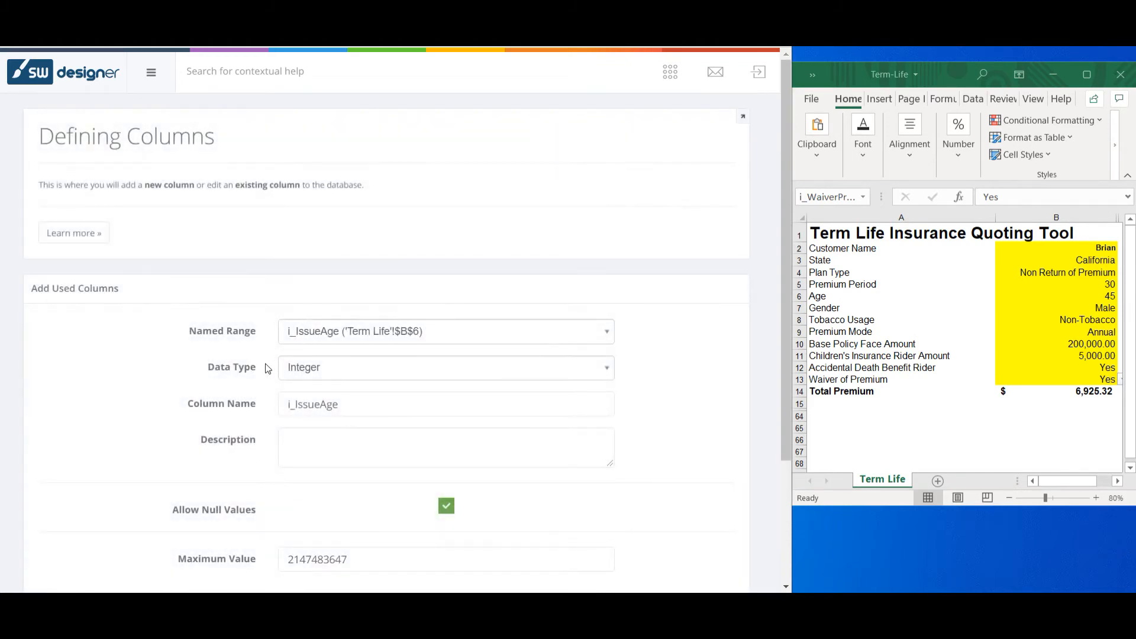
- Name the i_IssueAge column Age, set its maximum value to 120, and add it to the table
{"action": "left_click", "coordinate": [325, 370]}
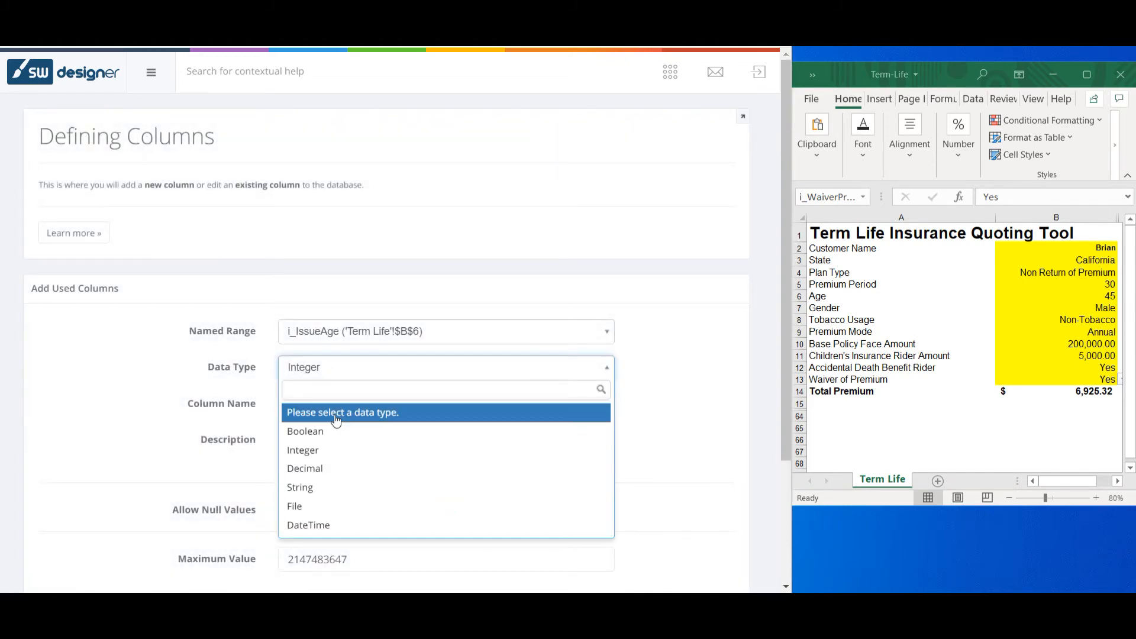
{"action": "left_click", "coordinate": [343, 377]}
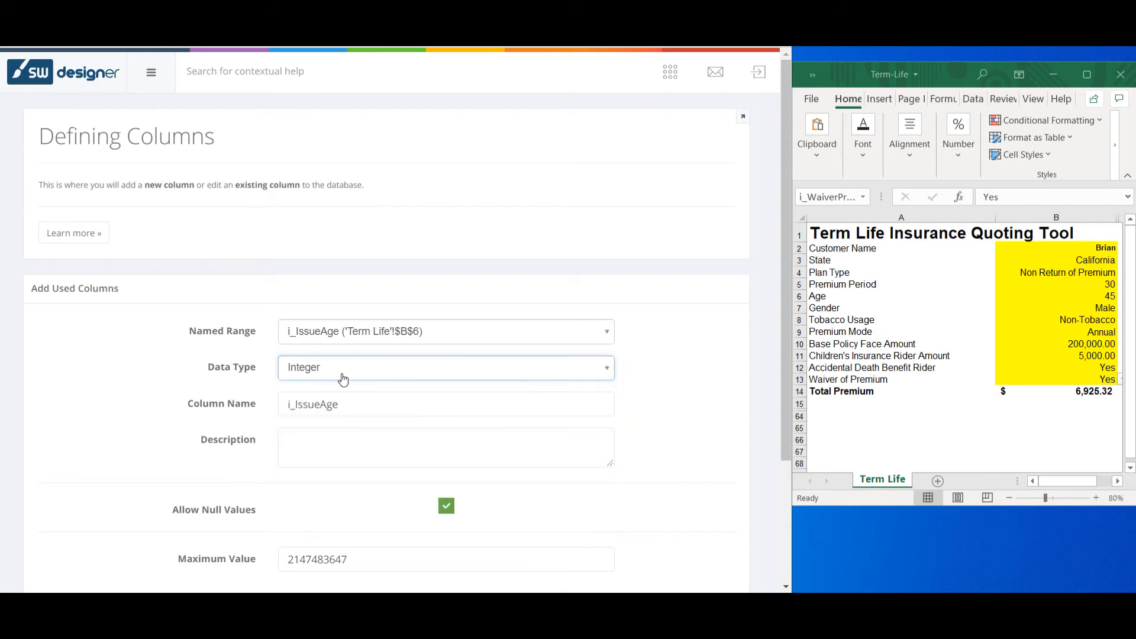
{"action": "left_click_drag", "start_coordinate": [323, 406], "coordinate": [280, 404]}
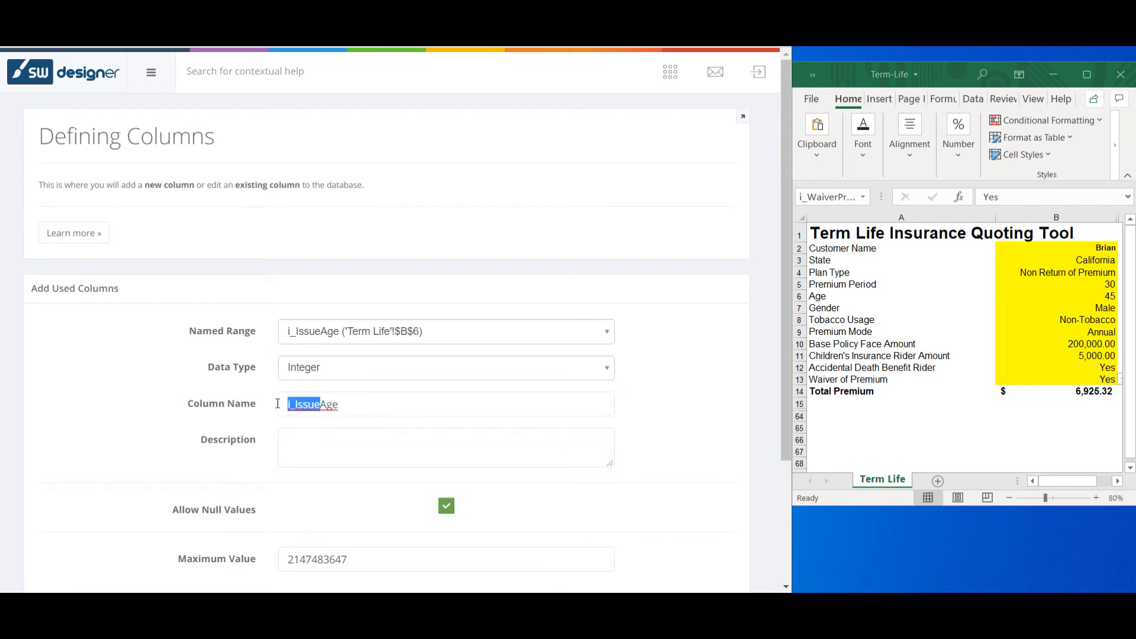
{"action": "key", "text": "BackSpace"}
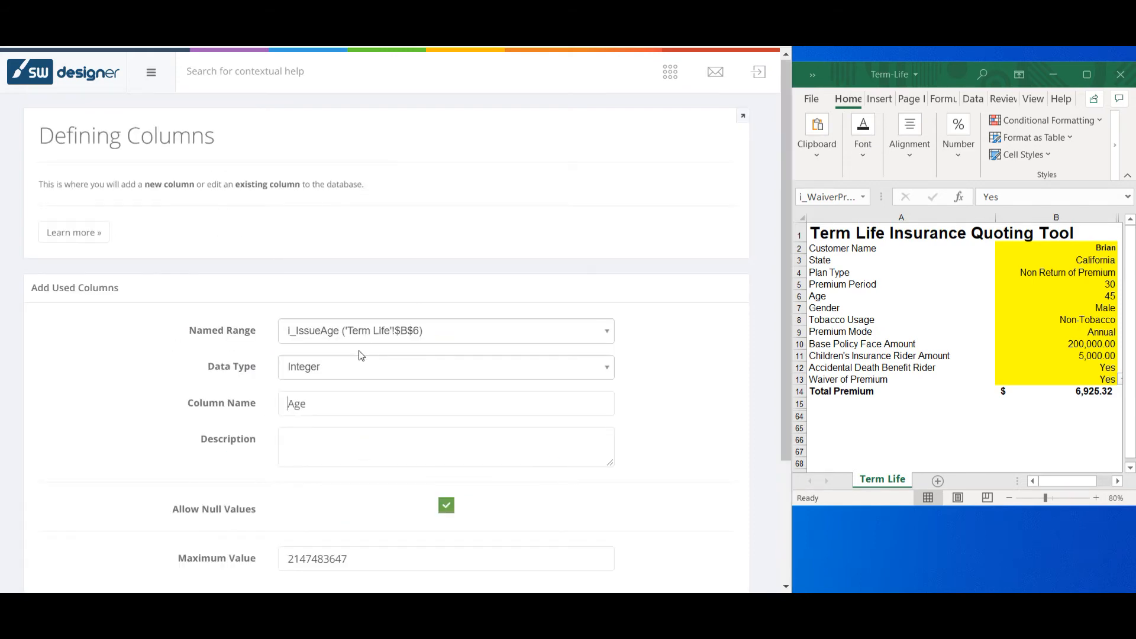
{"action": "scroll", "coordinate": [356, 351], "scroll_direction": "down", "scroll_amount": 1}
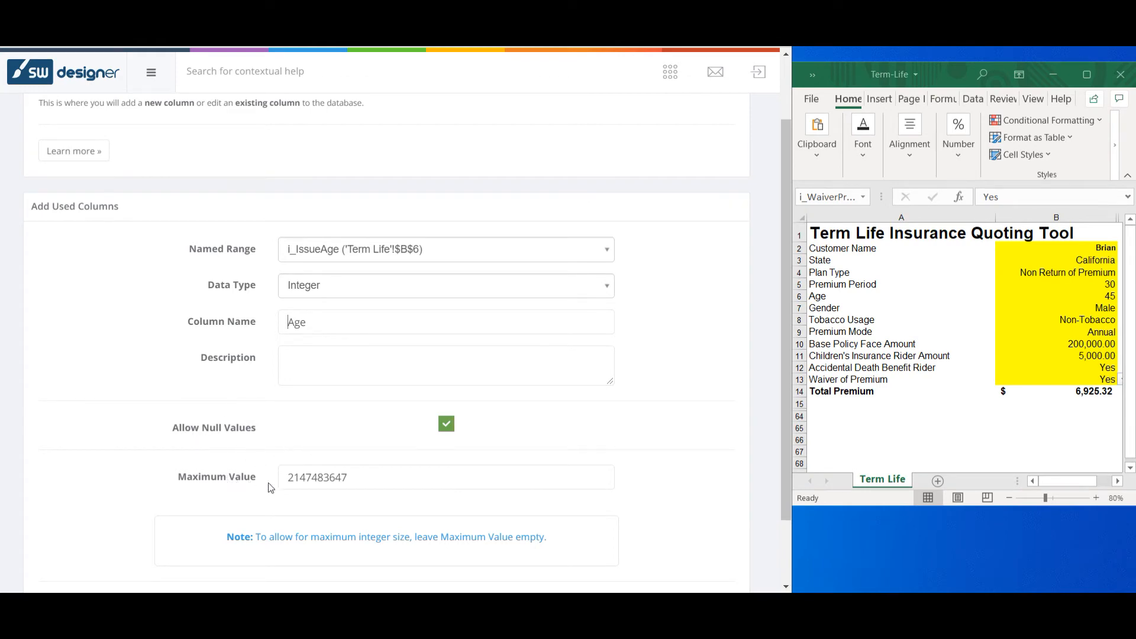
{"action": "left_click_drag", "start_coordinate": [363, 479], "coordinate": [232, 471]}
{"action": "type", "text": "120"}
{"action": "left_click_drag", "start_coordinate": [785, 281], "coordinate": [785, 318]}
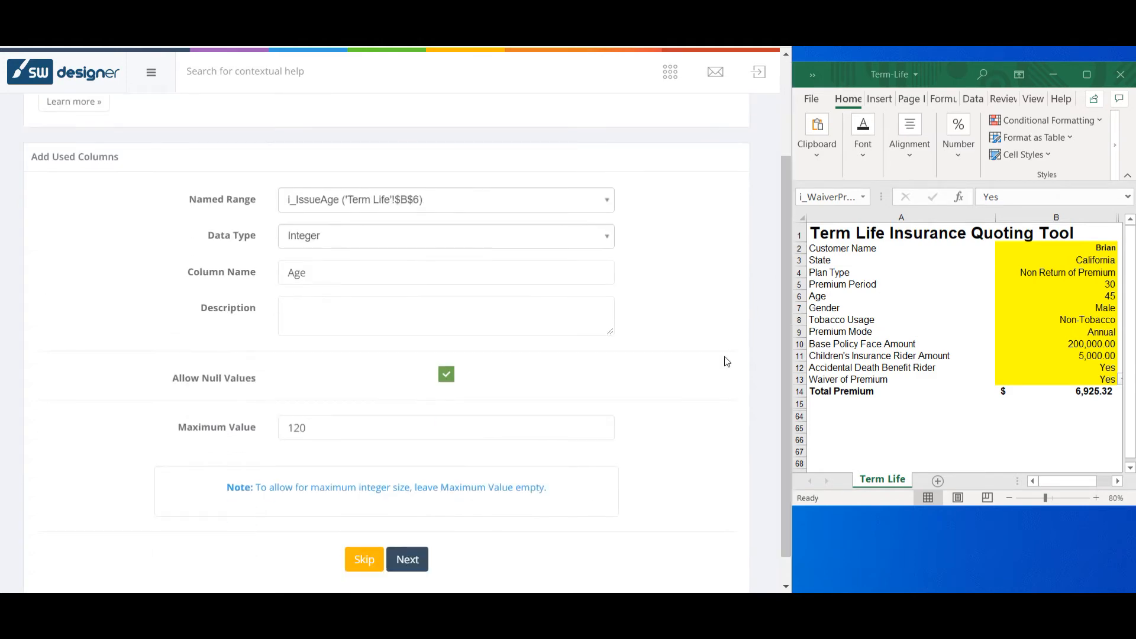
{"action": "left_click", "coordinate": [411, 556]}
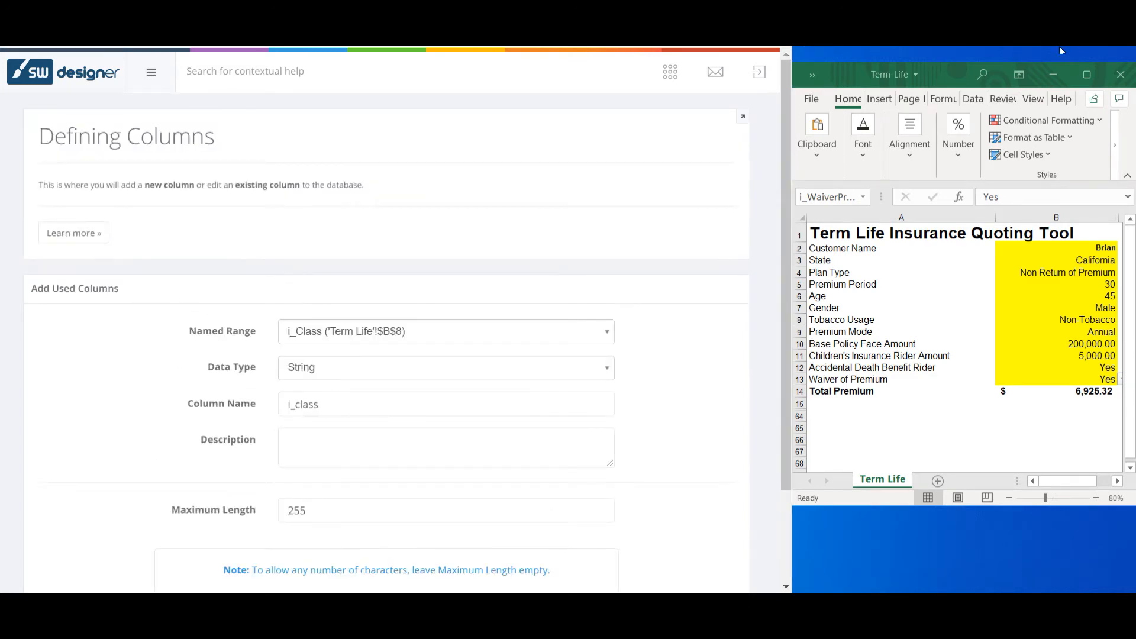
- Name the i_Class column Tobacco, give it the description Tobacco Usage, and add it to the table
{"action": "scroll", "coordinate": [371, 322], "scroll_direction": "down", "scroll_amount": 2}
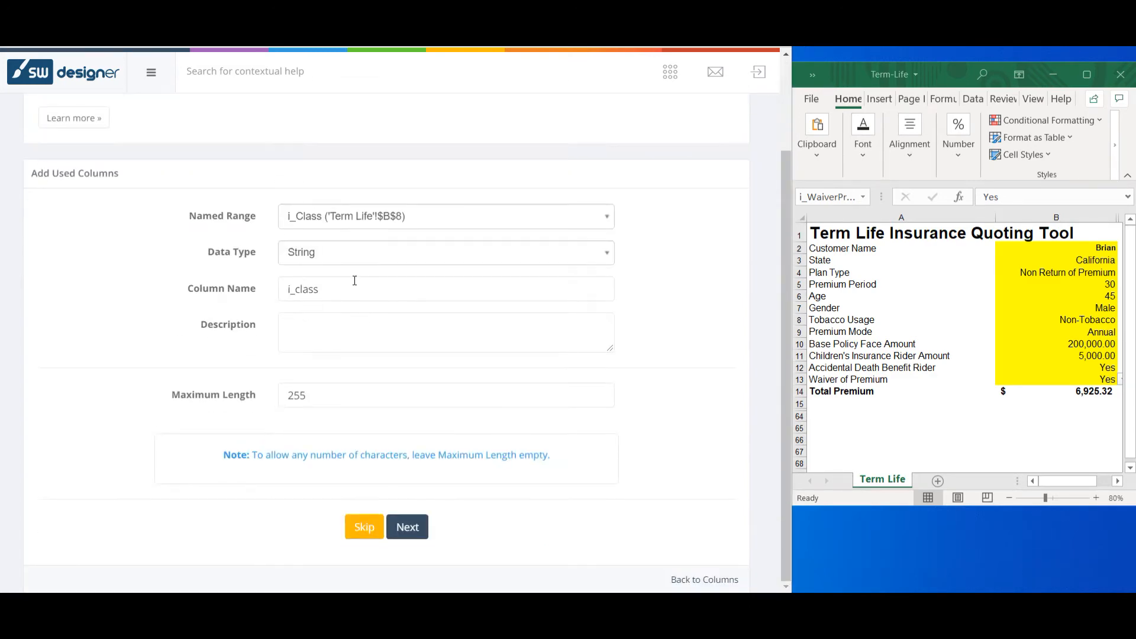
{"action": "left_click_drag", "start_coordinate": [354, 282], "coordinate": [170, 273]}
{"action": "type", "text": "Tobacco"}
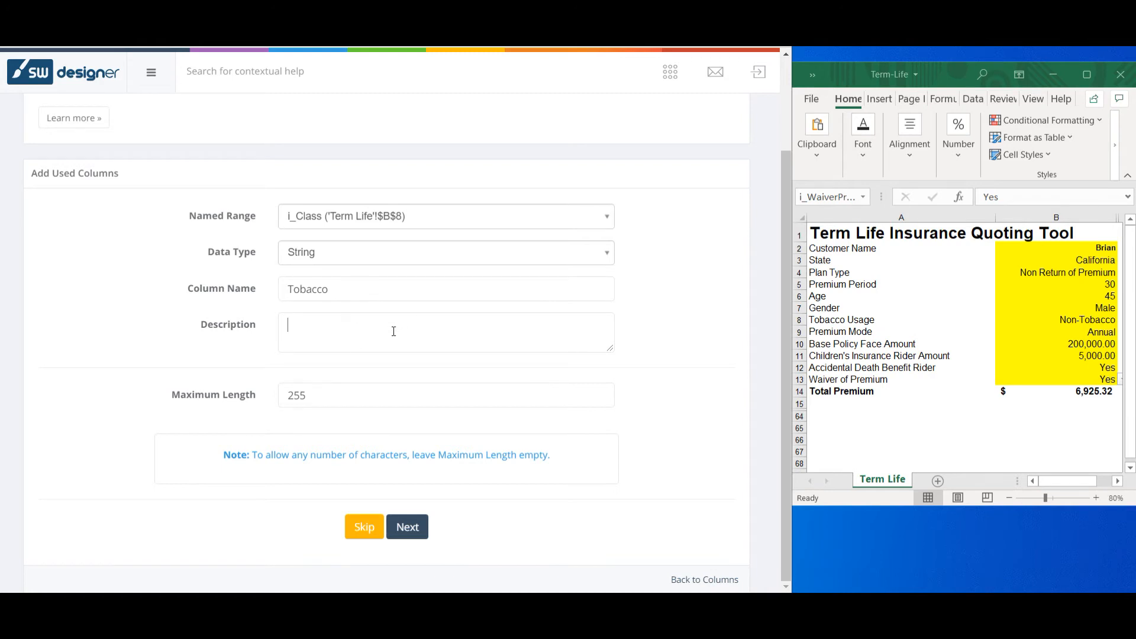
{"action": "type", "text": "bacco Usage"}
{"action": "left_click", "coordinate": [422, 526]}
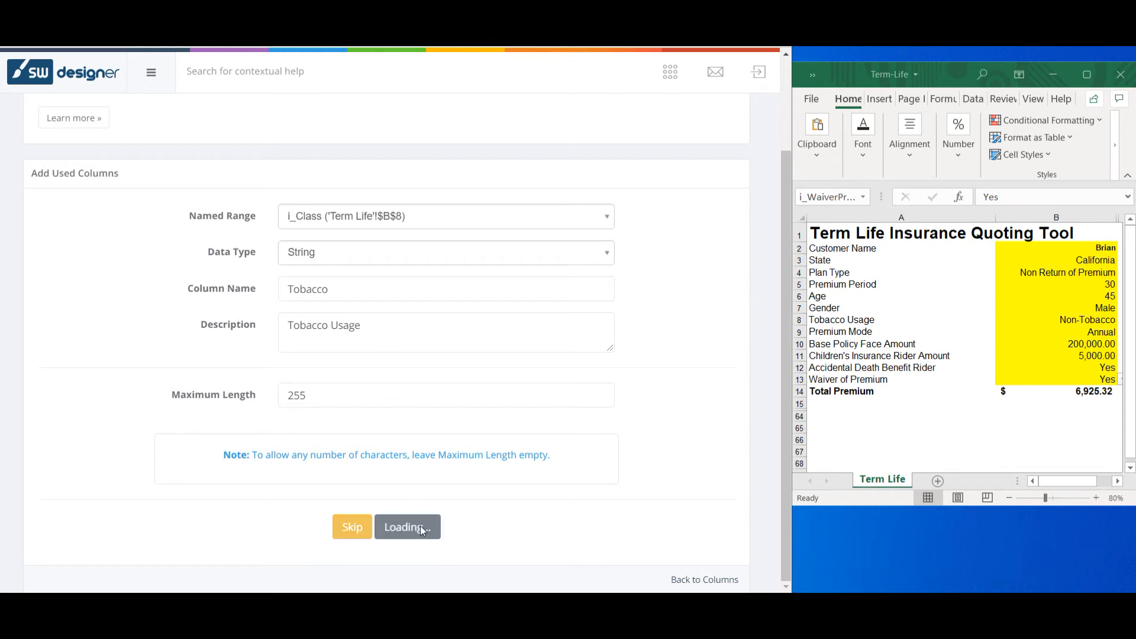
- Name the i_Mode column Premium Mode and the i_FaceAmount column Base Policy Face Amount, adding both to the table
{"action": "scroll", "coordinate": [363, 387], "scroll_direction": "down", "scroll_amount": 2}
{"action": "left_click_drag", "start_coordinate": [338, 294], "coordinate": [264, 299]}
{"action": "type", "text": "P"}
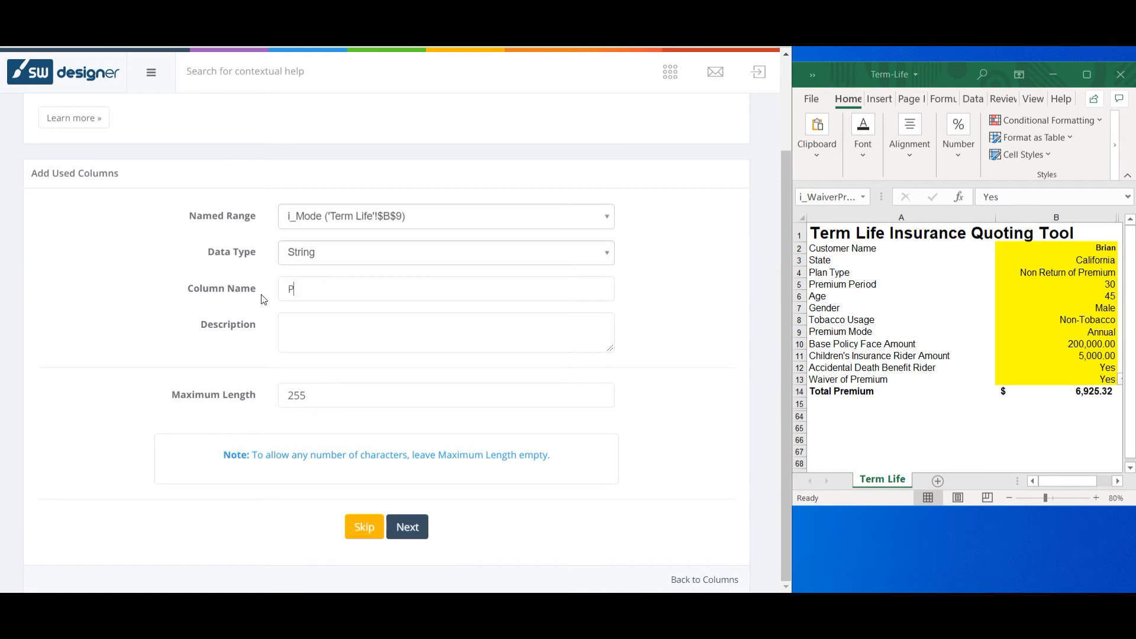
{"action": "type", "text": "remium Mode"}
{"action": "left_click", "coordinate": [406, 526]}
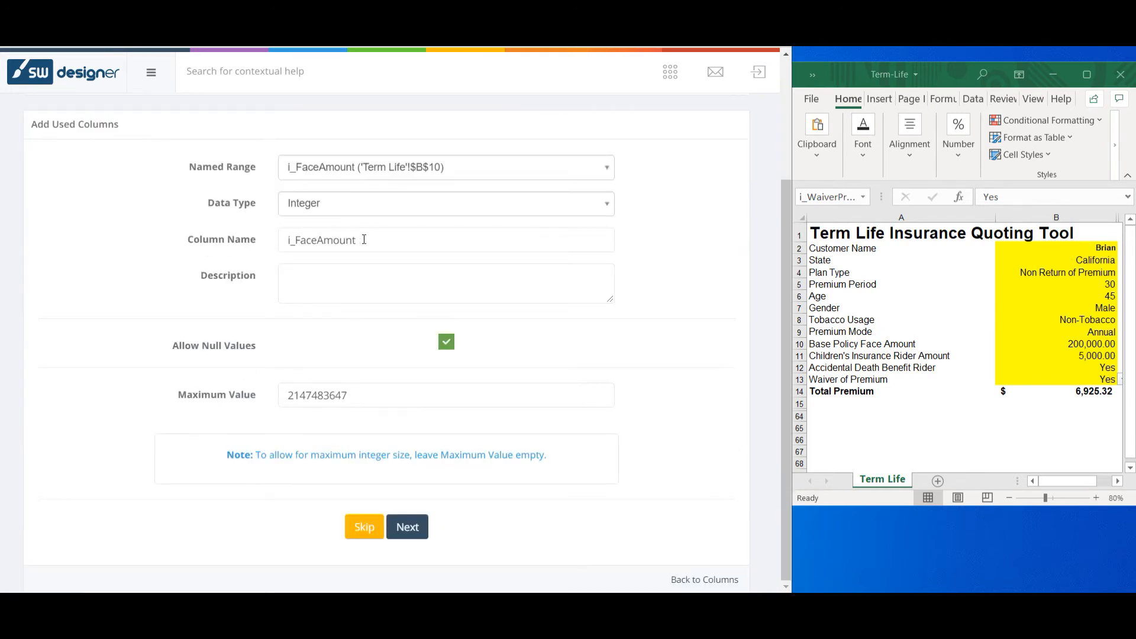
{"action": "left_click_drag", "start_coordinate": [364, 239], "coordinate": [253, 244]}
{"action": "type", "text": "Base Policy Face Amount"}
{"action": "left_click", "coordinate": [408, 524]}
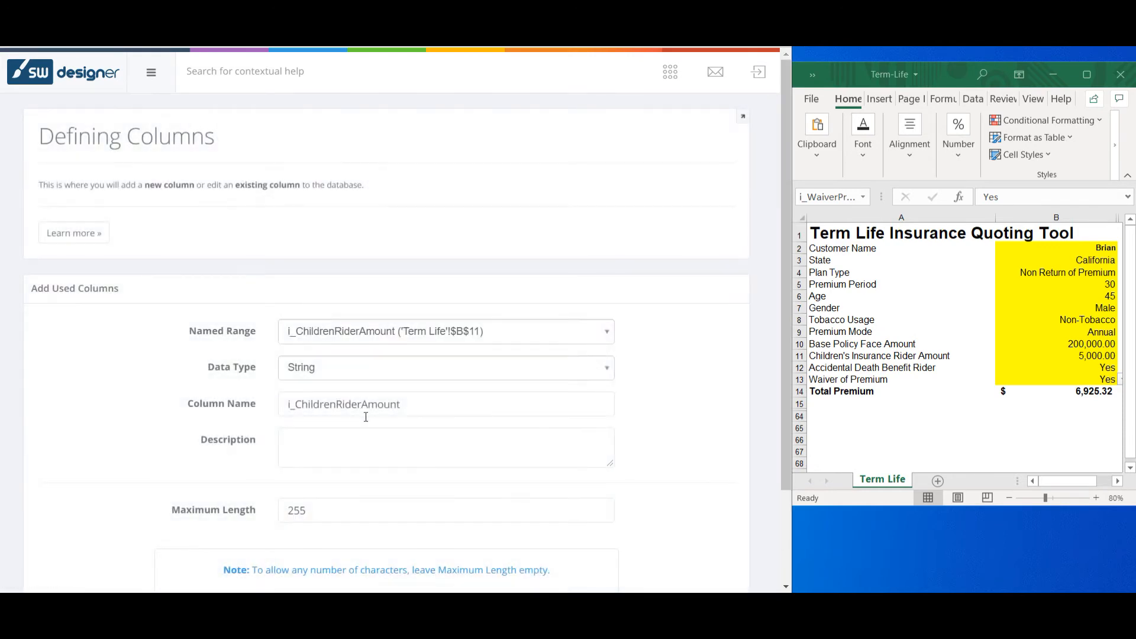
- Name the i_ChildrenRiderAmount column Children's Insurance Rider Amount and add it to the table
{"action": "scroll", "coordinate": [388, 431], "scroll_direction": "down", "scroll_amount": 2}
{"action": "left_click", "coordinate": [338, 323]}
{"action": "type", "text": "'s"}
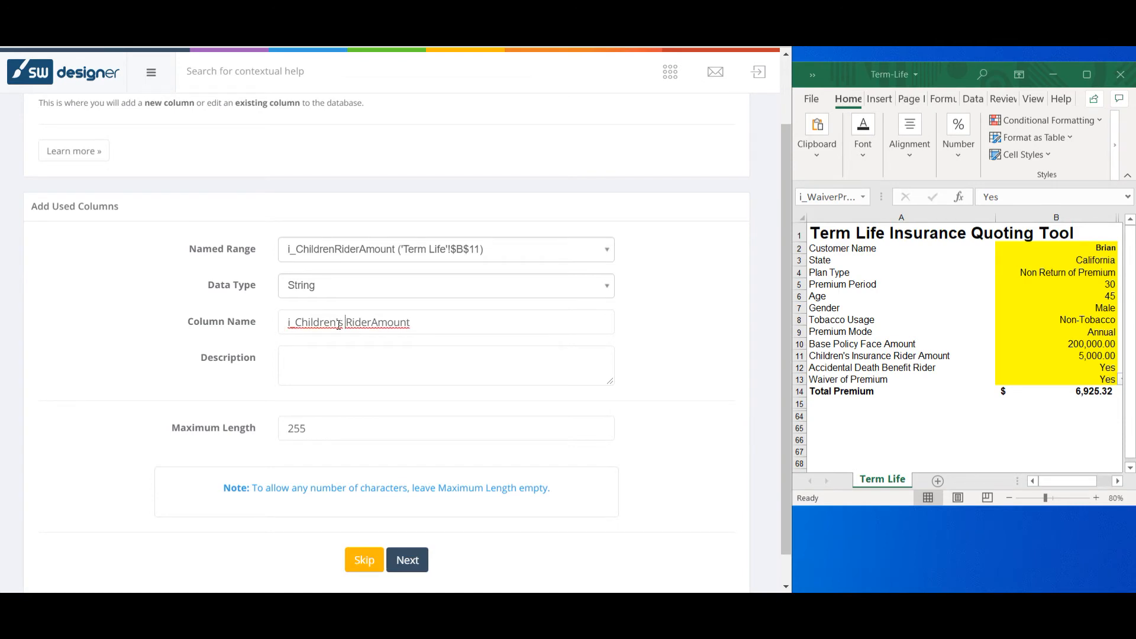
{"action": "left_click", "coordinate": [371, 321]}
{"action": "left_click", "coordinate": [343, 323]}
{"action": "type", "text": "Insurance"}
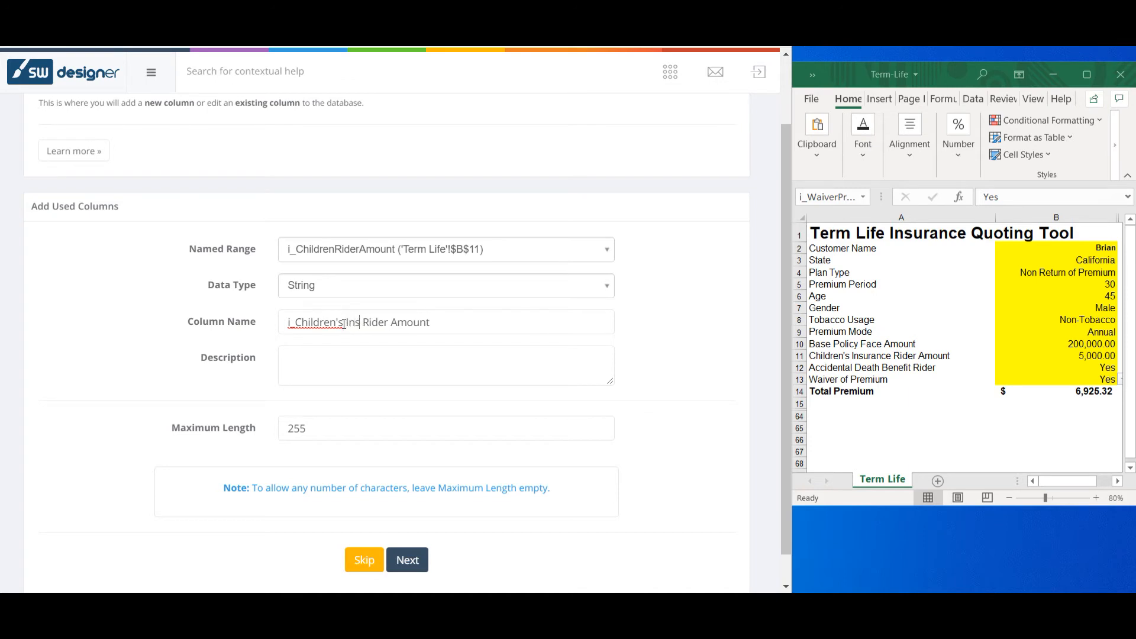
{"action": "left_click_drag", "start_coordinate": [294, 322], "coordinate": [265, 324]}
{"action": "key", "text": "BackSpace"}
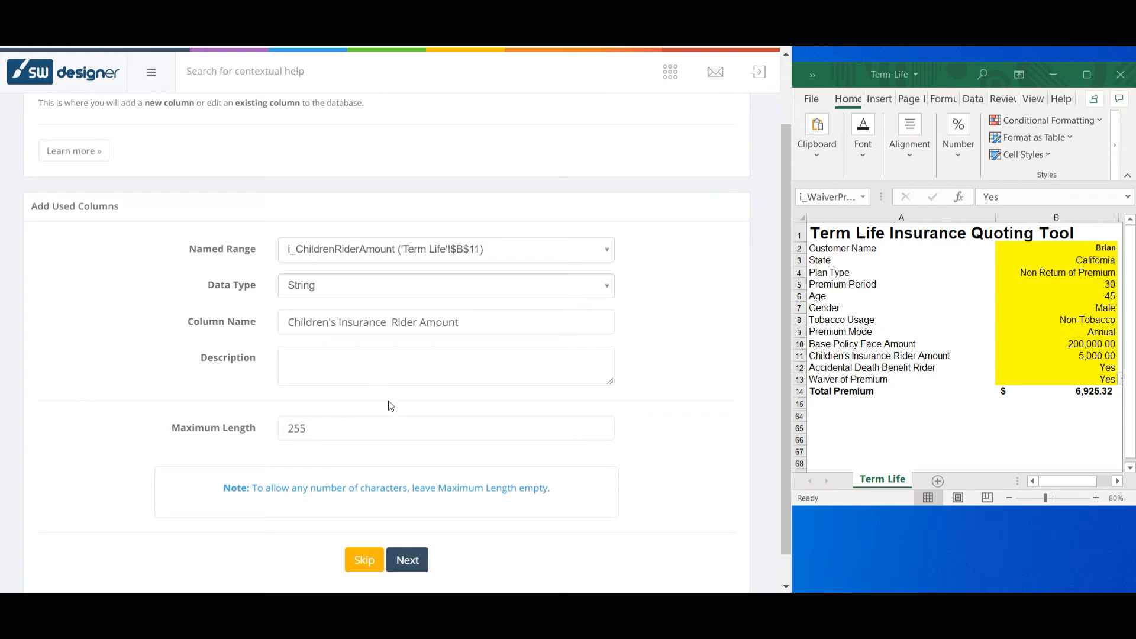
{"action": "left_click", "coordinate": [410, 560]}
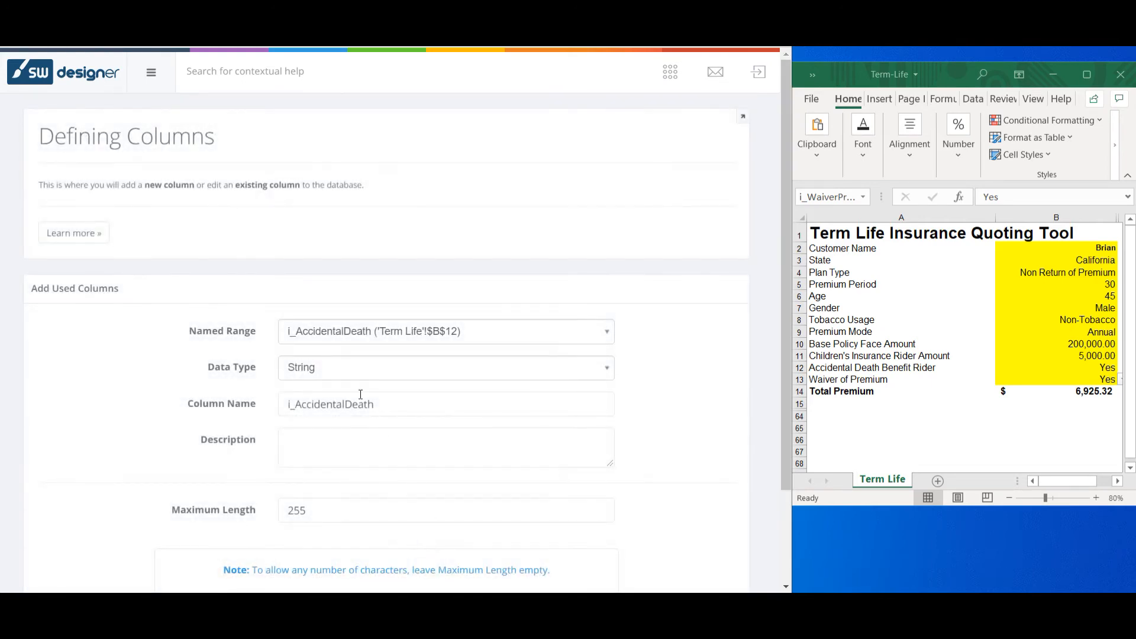
- Add the i_AccidentalDeath column, name the i_WaiverPremium column Waiver of Premium, and finish adding the used columns
{"action": "scroll", "coordinate": [432, 408], "scroll_direction": "down", "scroll_amount": 2}
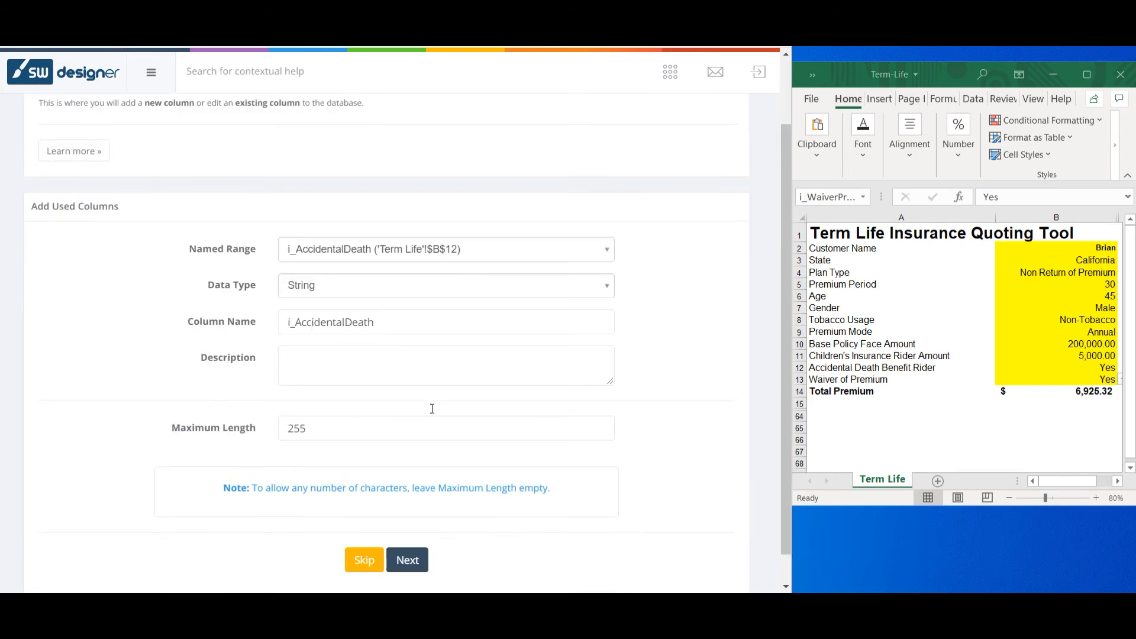
{"action": "left_click", "coordinate": [408, 562]}
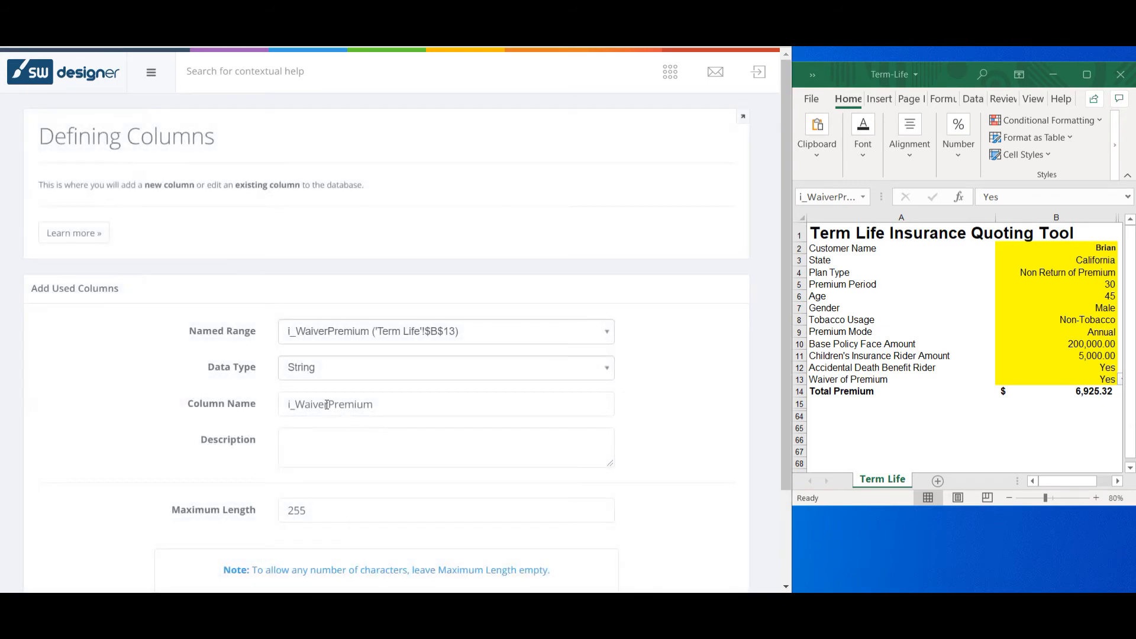
{"action": "left_click", "coordinate": [330, 405]}
{"action": "type", "text": "of"}
{"action": "key", "text": "BackSpace"}
{"action": "scroll", "coordinate": [385, 439], "scroll_direction": "down", "scroll_amount": 2}
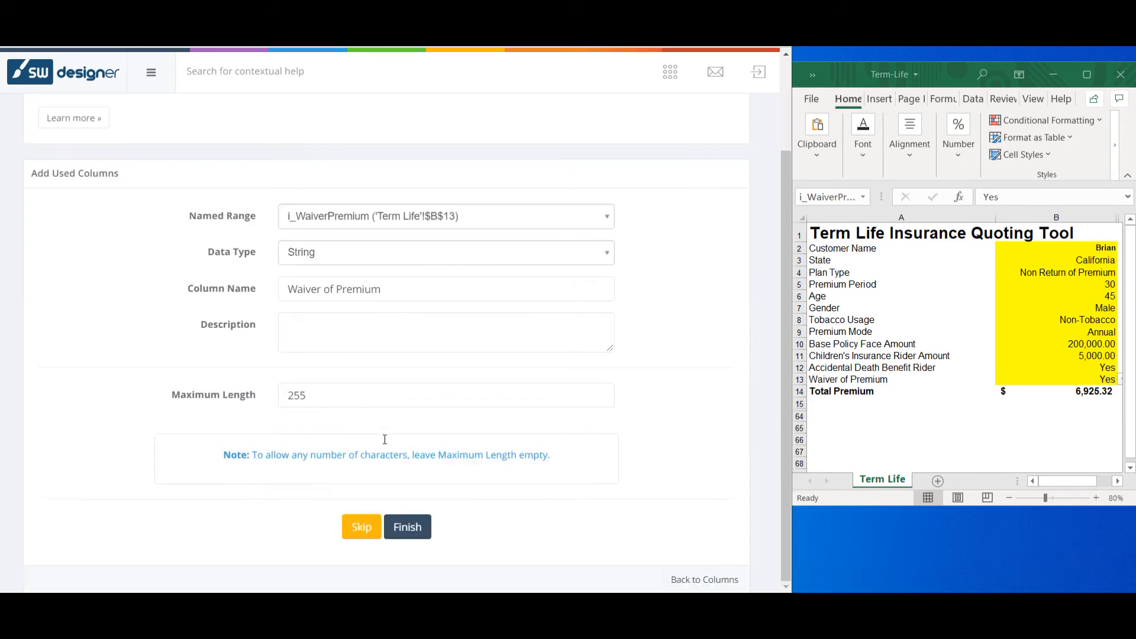
{"action": "left_click", "coordinate": [408, 525]}
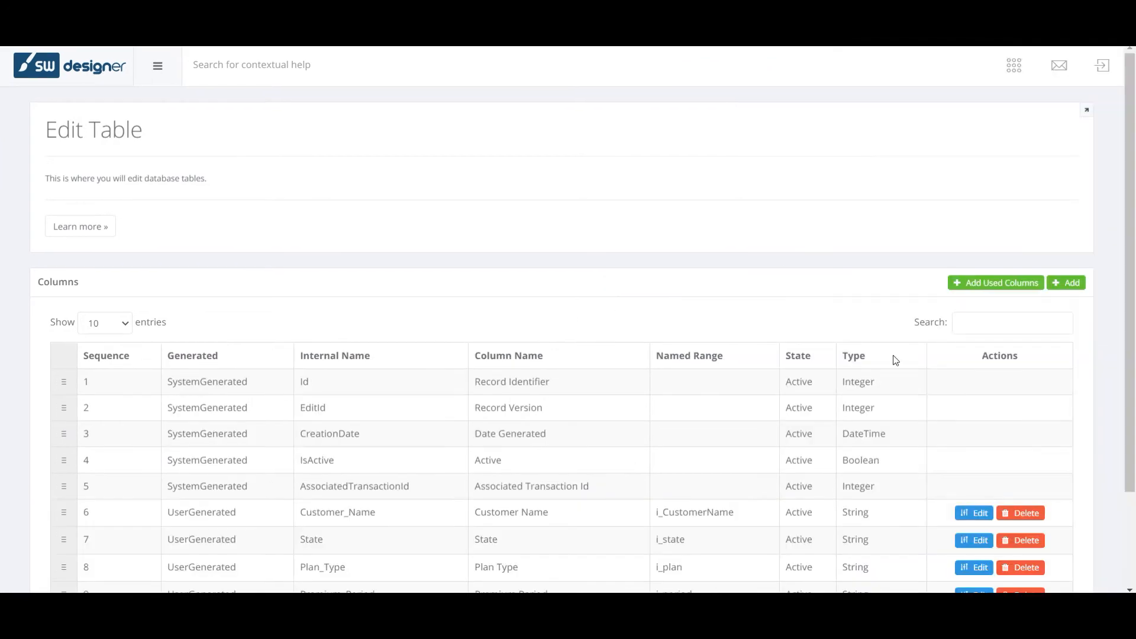
- Start a new table column bound to the named range o_TotalPremium and set its data type to Integer
{"action": "scroll", "coordinate": [717, 342], "scroll_direction": "down", "scroll_amount": 2}
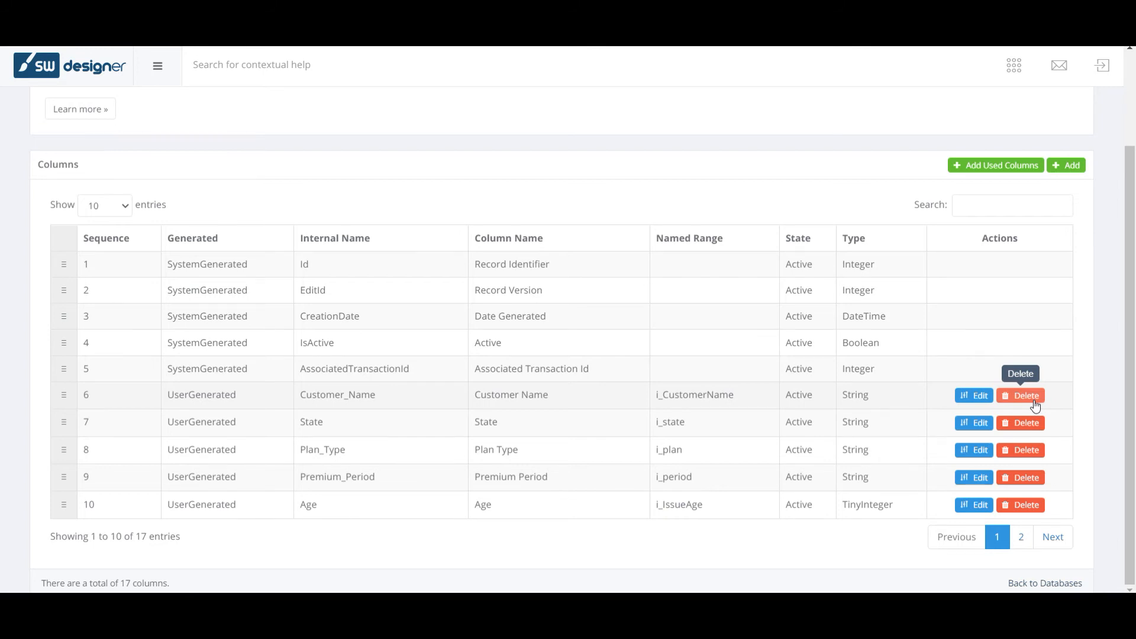
{"action": "left_click", "coordinate": [1076, 166]}
{"action": "scroll", "coordinate": [597, 323], "scroll_direction": "down", "scroll_amount": 1}
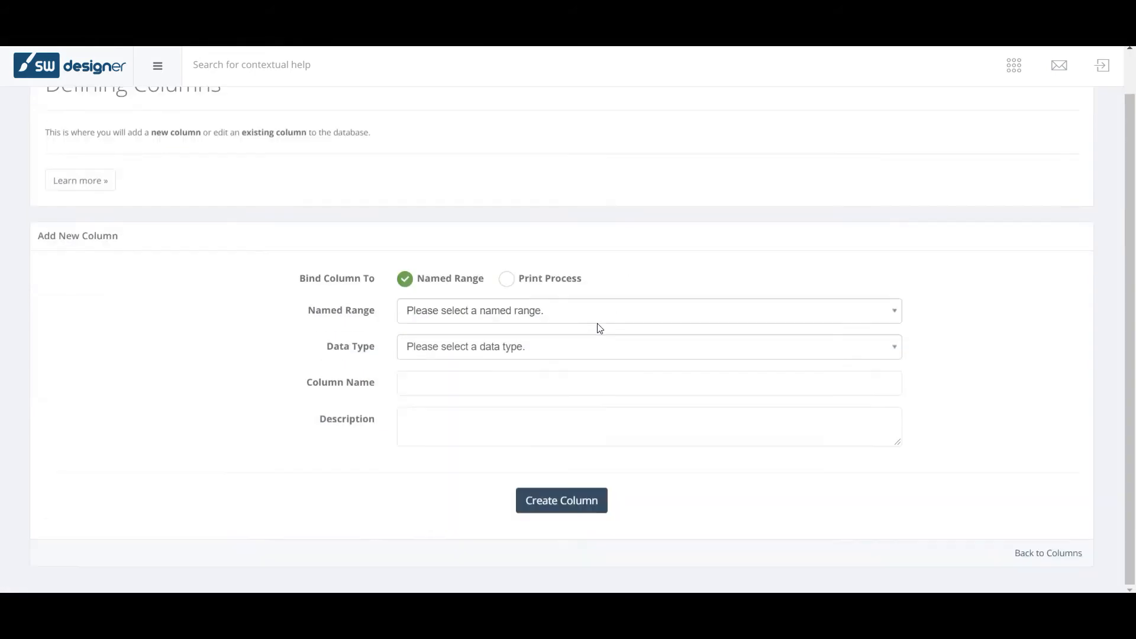
{"action": "left_click", "coordinate": [555, 308]}
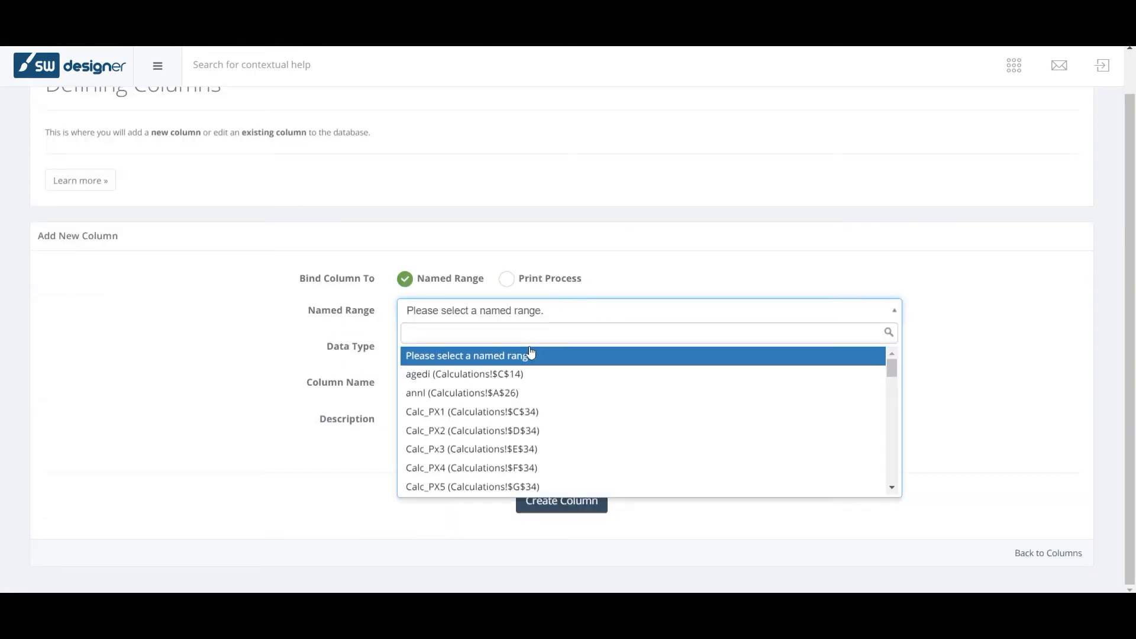
{"action": "type", "text": "tot"}
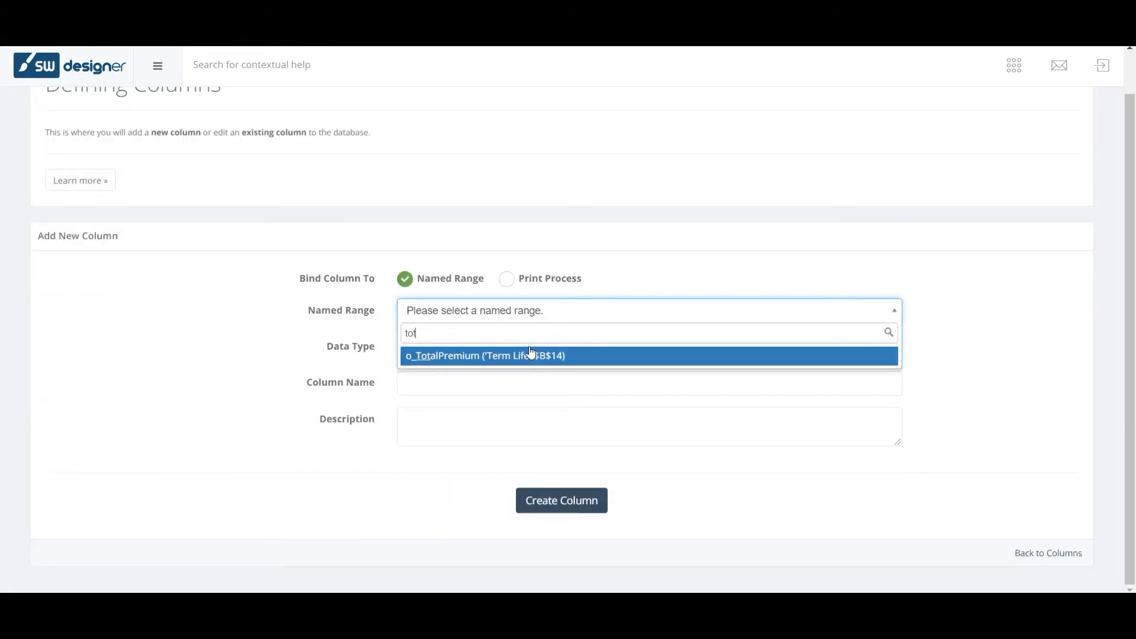
{"action": "left_click", "coordinate": [530, 354]}
{"action": "left_click", "coordinate": [528, 354]}
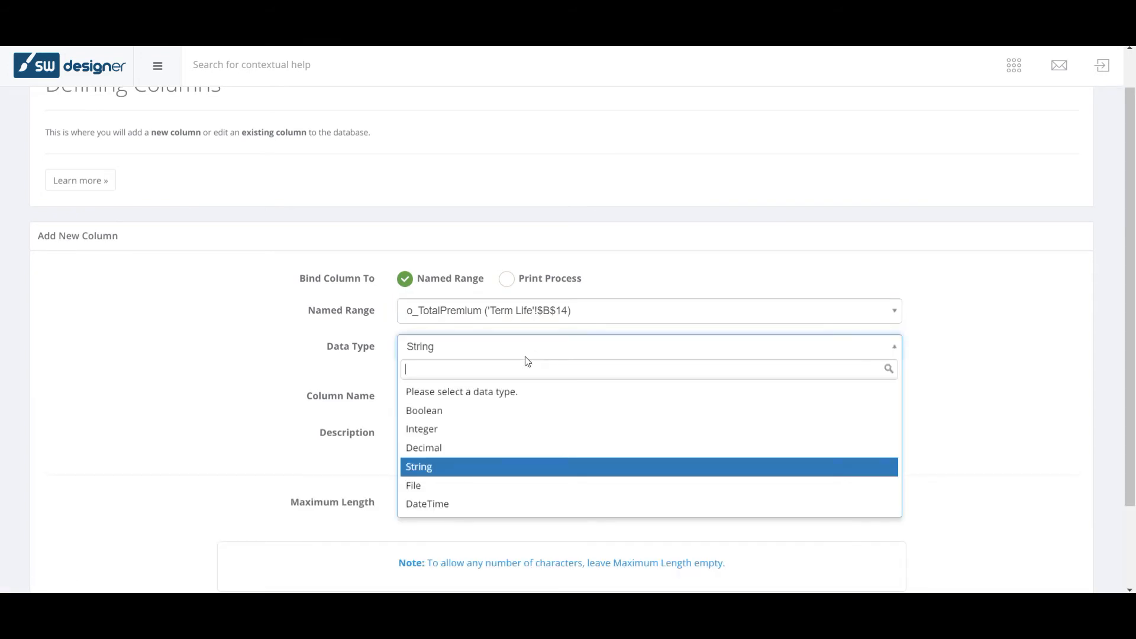
{"action": "left_click", "coordinate": [470, 434]}
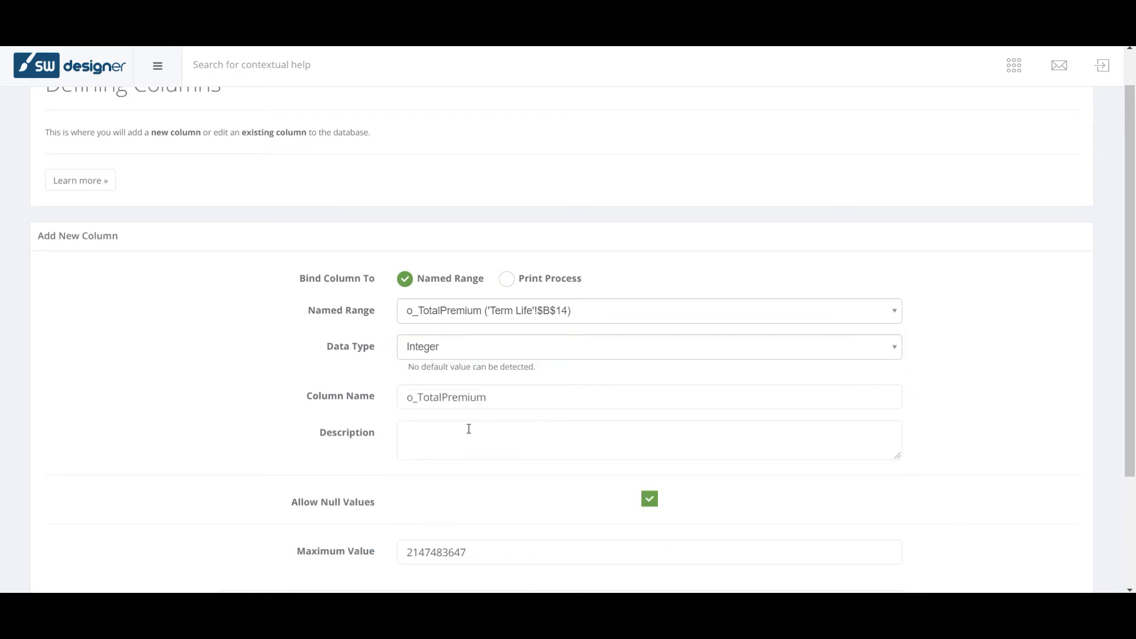
- Name the o_TotalPremium column Total Premium and create it
{"action": "left_click", "coordinate": [439, 398]}
{"action": "left_click_drag", "start_coordinate": [420, 399], "coordinate": [398, 402]}
{"action": "key", "text": "BackSpace"}
{"action": "scroll", "coordinate": [495, 419], "scroll_direction": "down", "scroll_amount": 1}
{"action": "scroll", "coordinate": [478, 396], "scroll_direction": "down", "scroll_amount": 1}
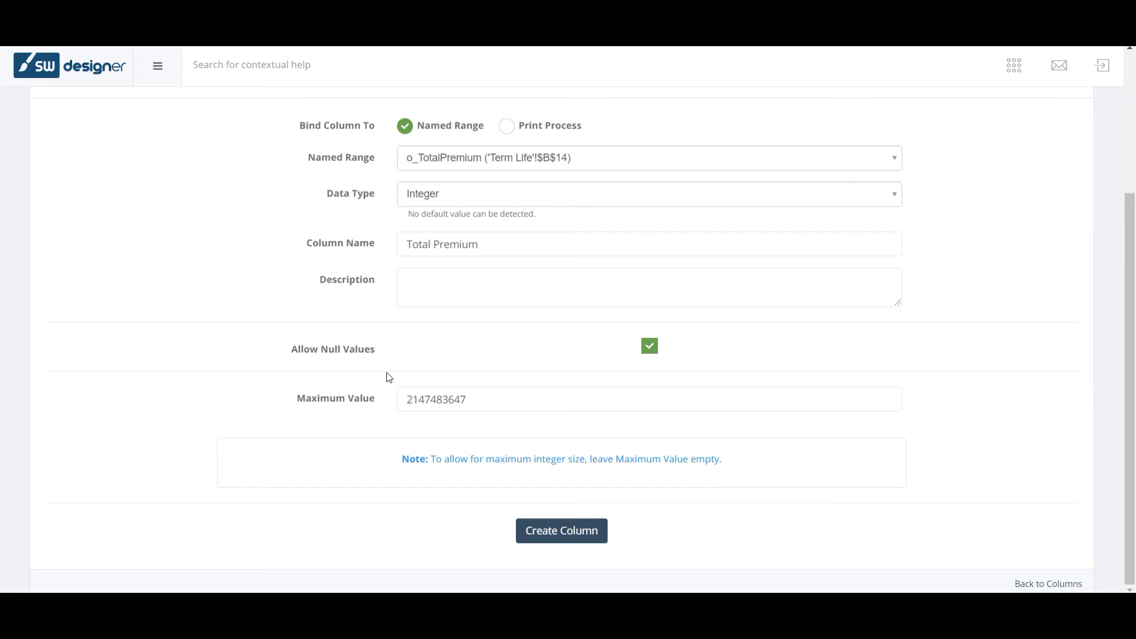
{"action": "left_click", "coordinate": [549, 536]}
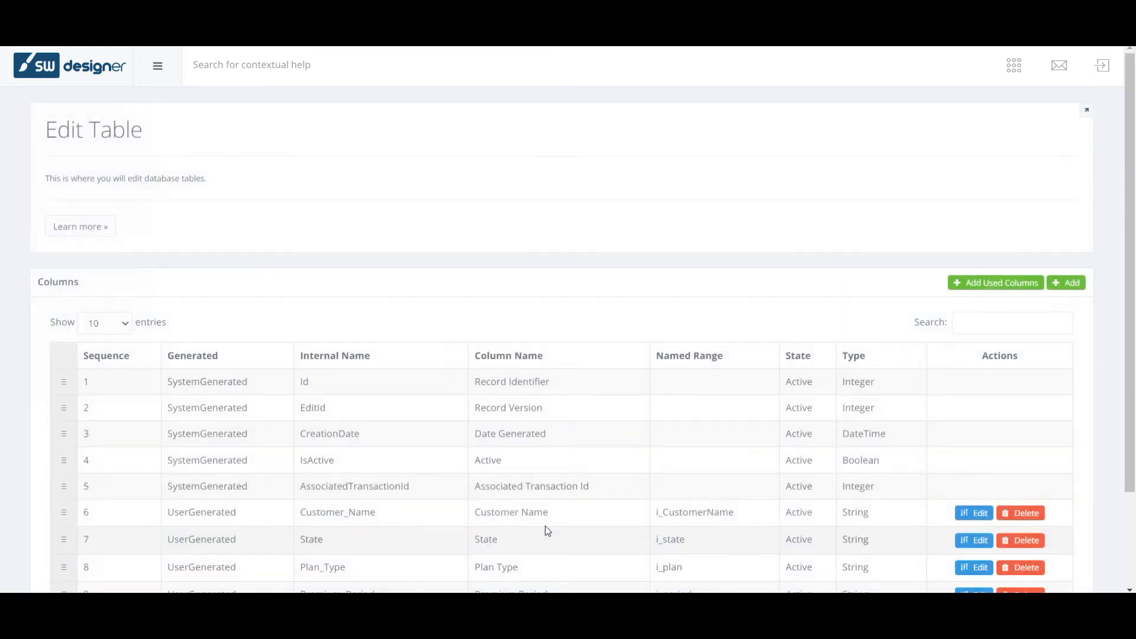
- Bring up the Term-Life workbook to check it against the column list, and minimize it again
{"action": "scroll", "coordinate": [614, 532], "scroll_direction": "down", "scroll_amount": 2}
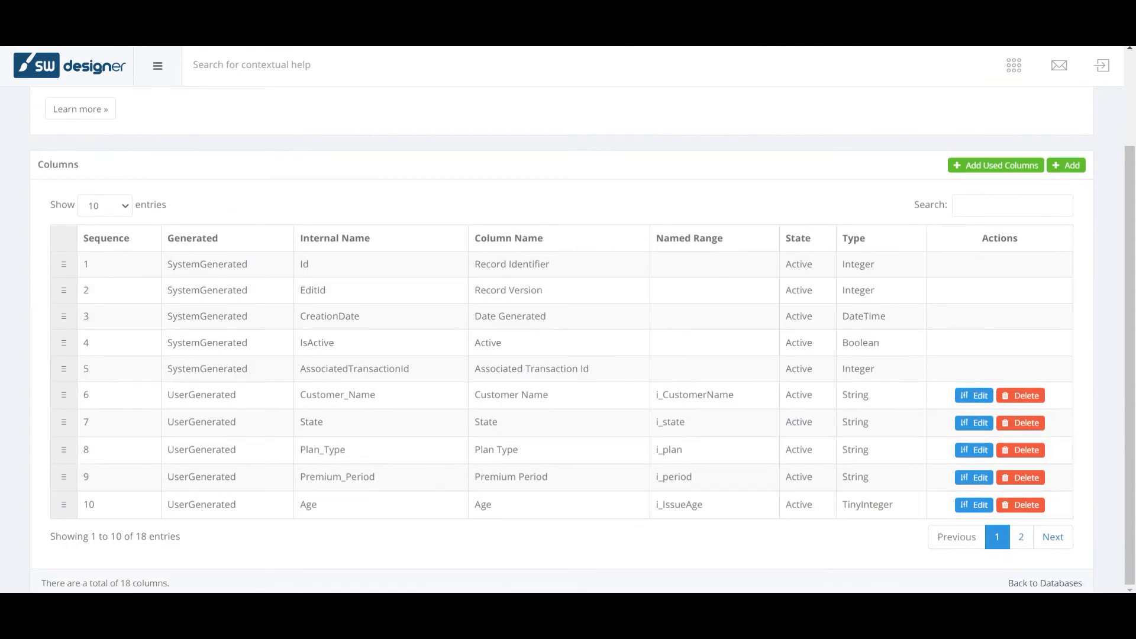
{"action": "key", "text": "alt+Tab"}
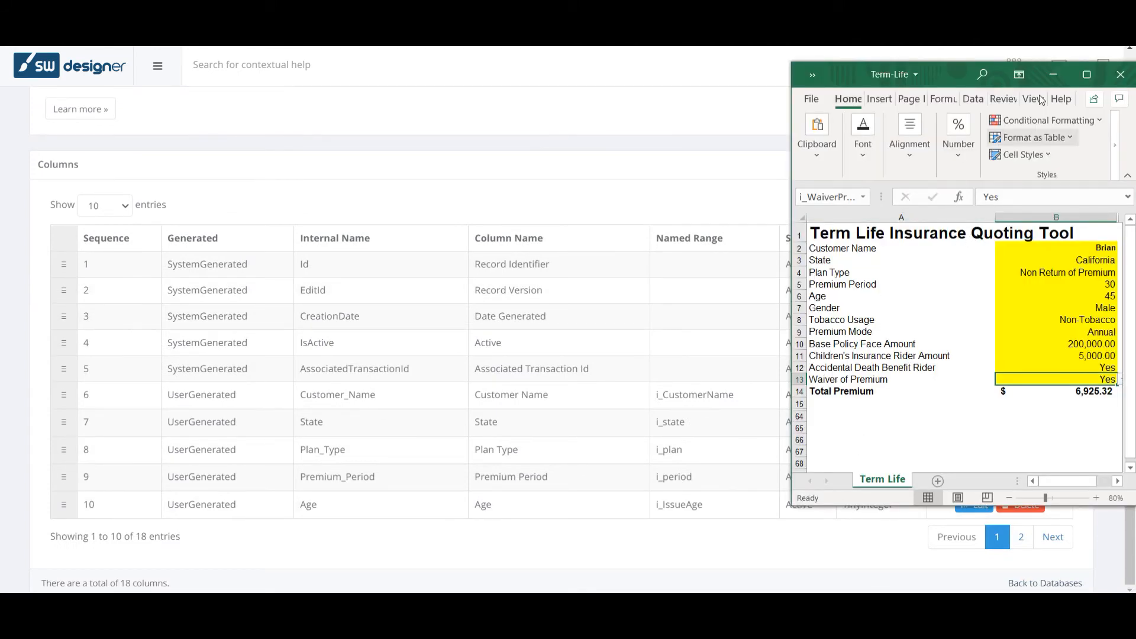
{"action": "left_click", "coordinate": [1042, 75]}
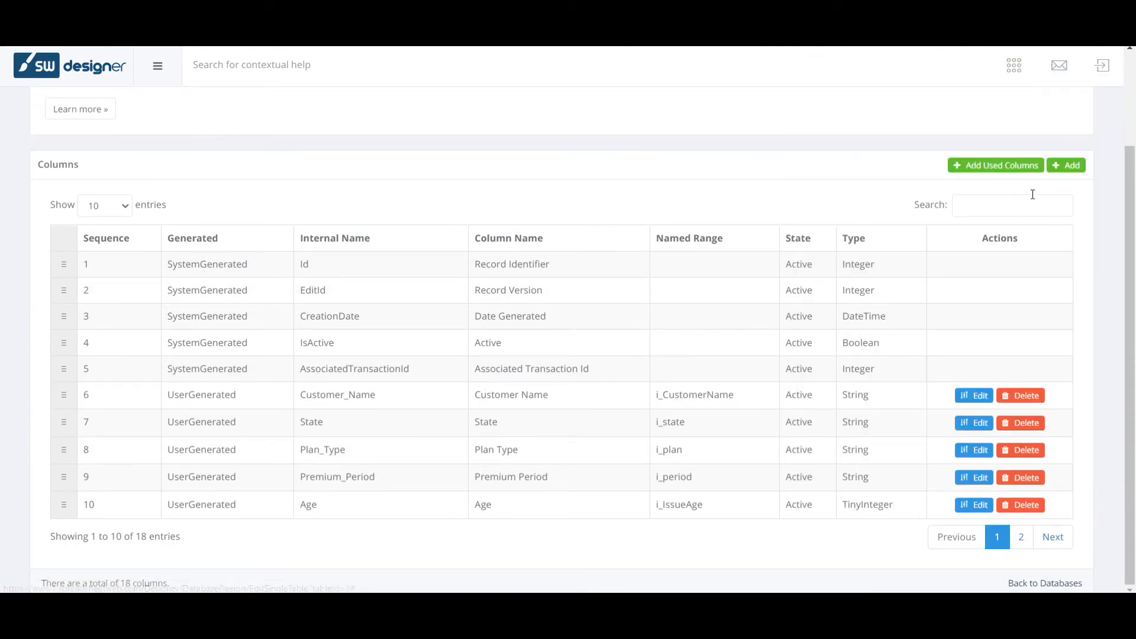
- Add another table column bound to the named range Calc_PX1 with the Integer data type, keeping the suggested column name
{"action": "left_click", "coordinate": [1066, 165]}
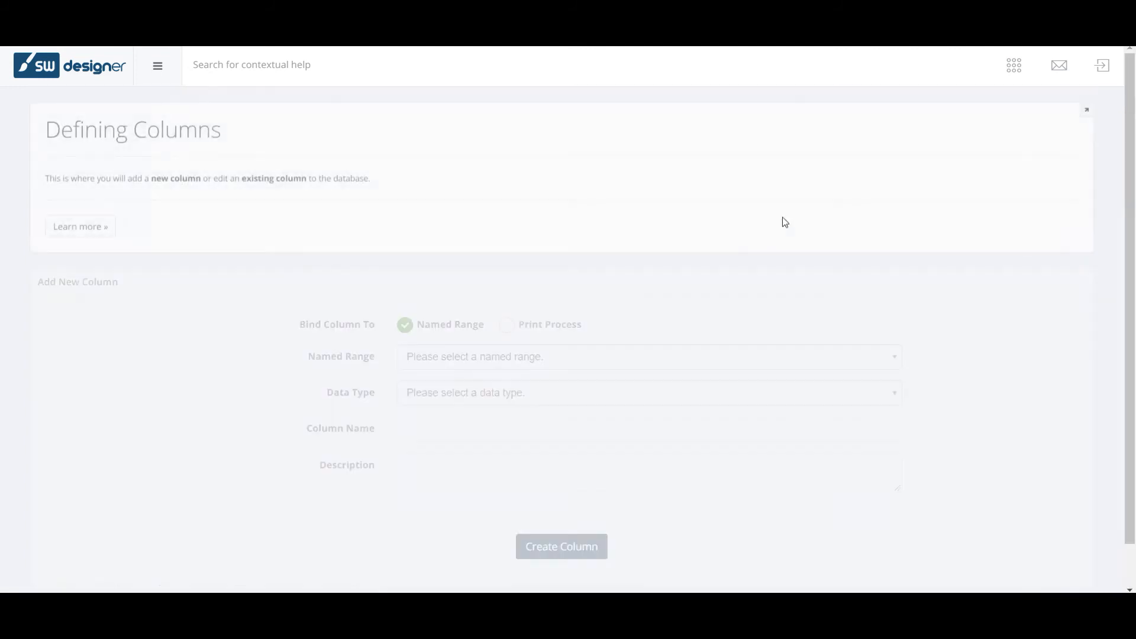
{"action": "left_click", "coordinate": [503, 358]}
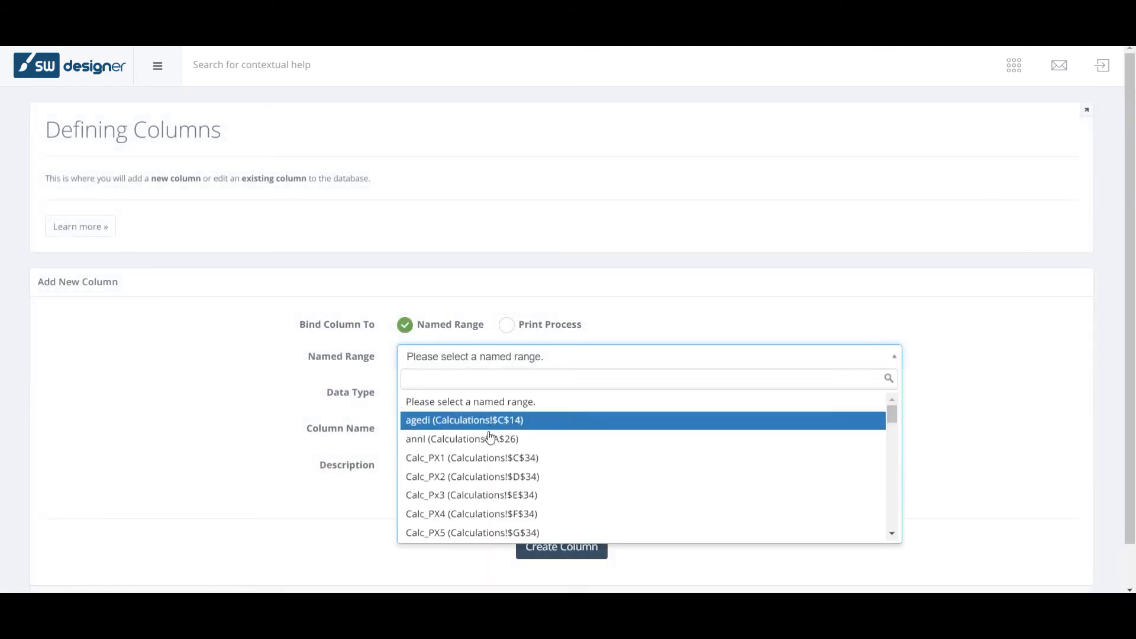
{"action": "left_click", "coordinate": [488, 458]}
{"action": "left_click", "coordinate": [484, 392]}
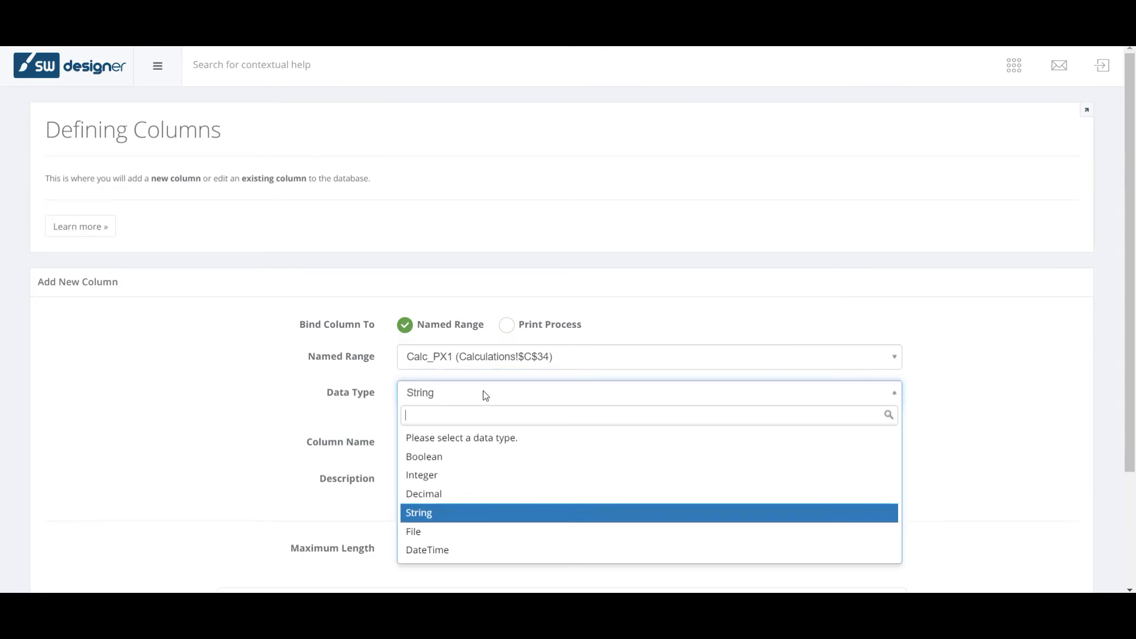
{"action": "left_click", "coordinate": [450, 475]}
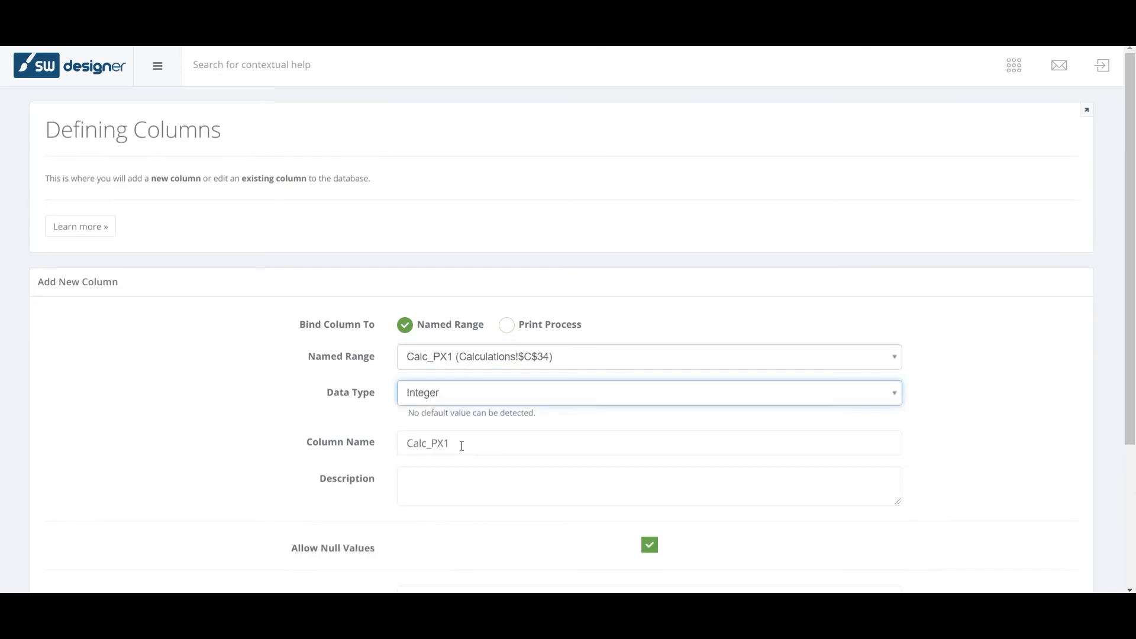
{"action": "scroll", "coordinate": [462, 445], "scroll_direction": "down", "scroll_amount": 2}
{"action": "scroll", "coordinate": [467, 399], "scroll_direction": "down", "scroll_amount": 2}
{"action": "left_click", "coordinate": [565, 560]}
{"action": "scroll", "coordinate": [507, 396], "scroll_direction": "down", "scroll_amount": 2}
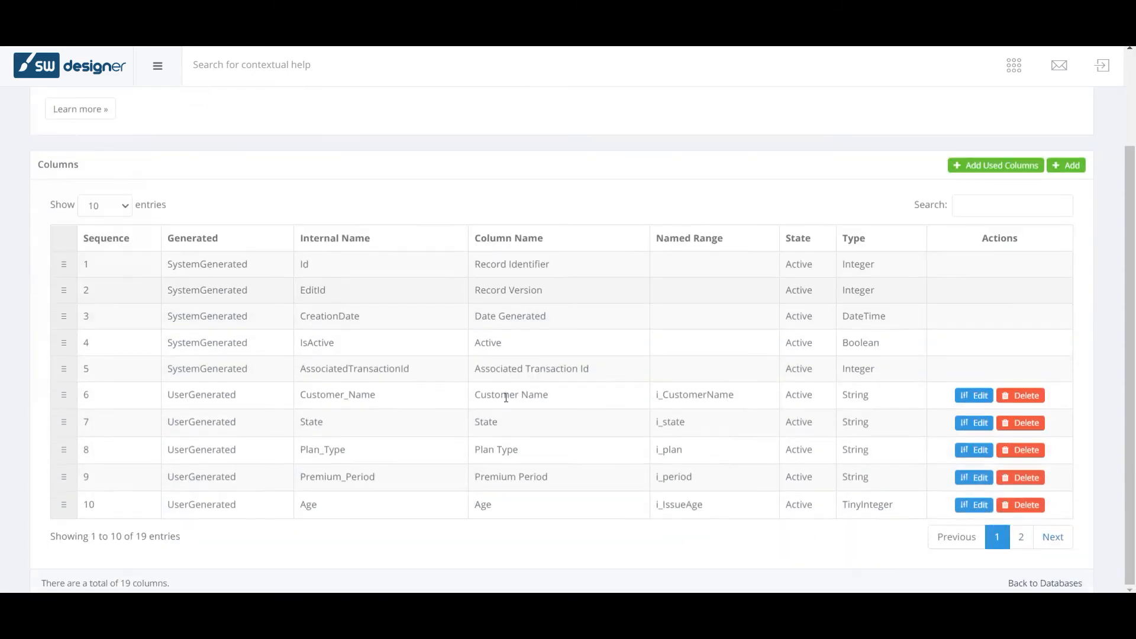
- Show 25 entries in the column list and review all columns of the table
{"action": "left_click", "coordinate": [121, 207]}
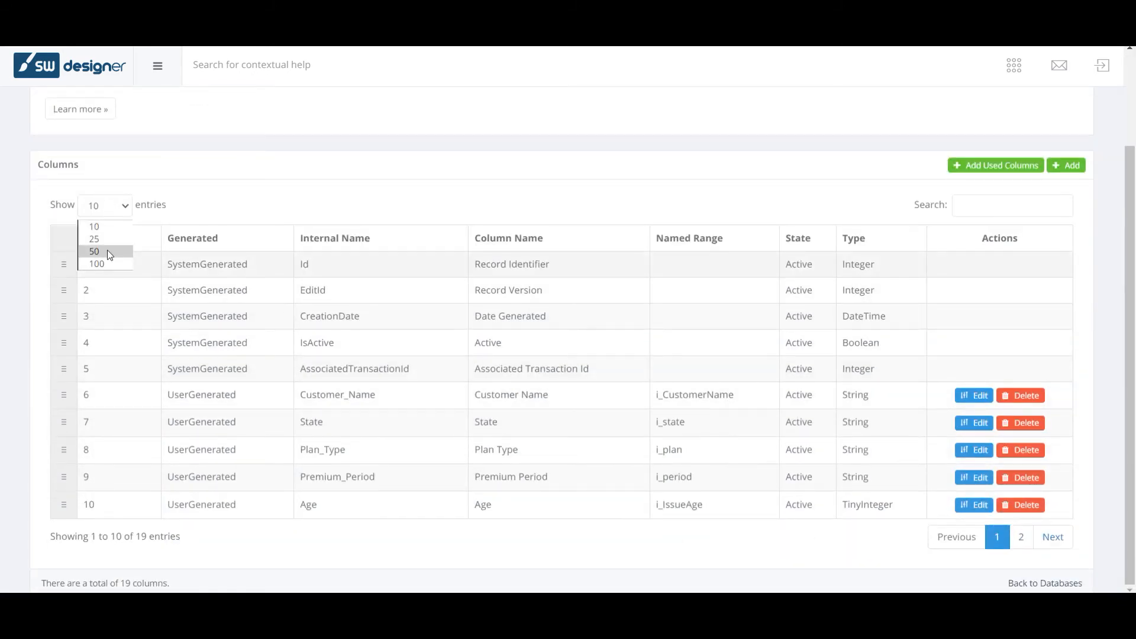
{"action": "left_click", "coordinate": [108, 237]}
{"action": "scroll", "coordinate": [128, 264], "scroll_direction": "down", "scroll_amount": 4}
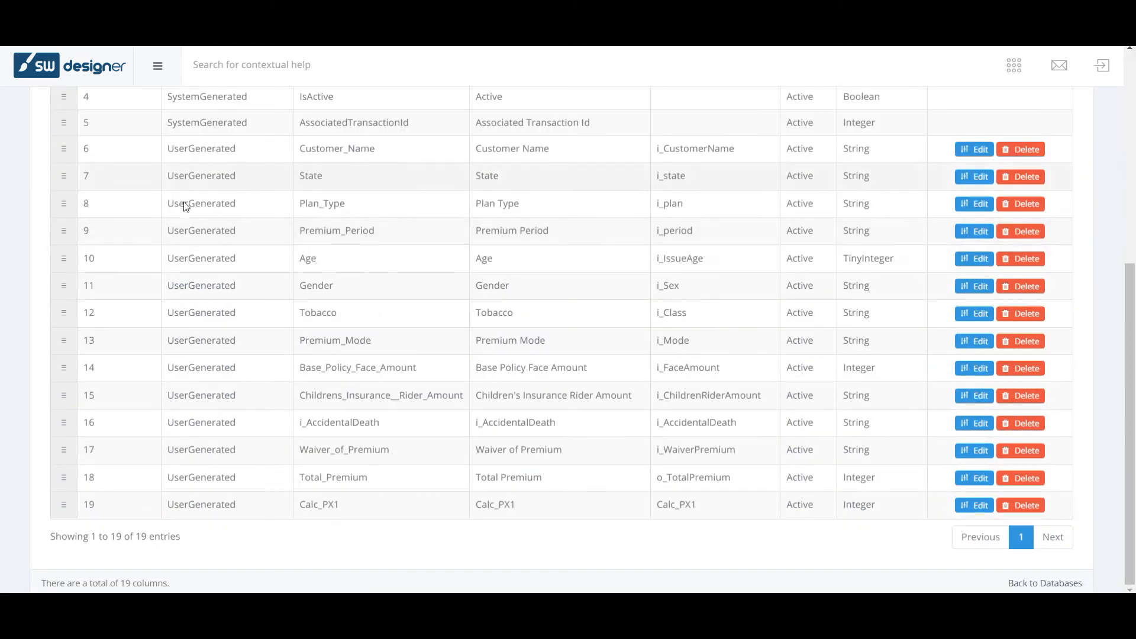
{"action": "scroll", "coordinate": [227, 346], "scroll_direction": "up", "scroll_amount": 3}
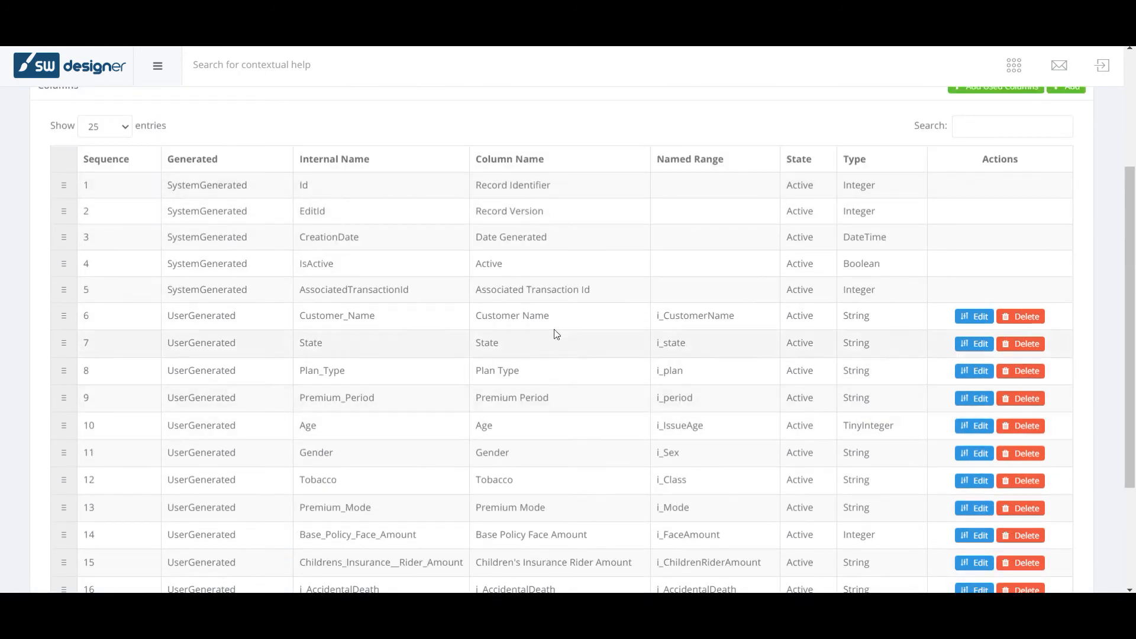
{"action": "scroll", "coordinate": [402, 208], "scroll_direction": "up", "scroll_amount": 2}
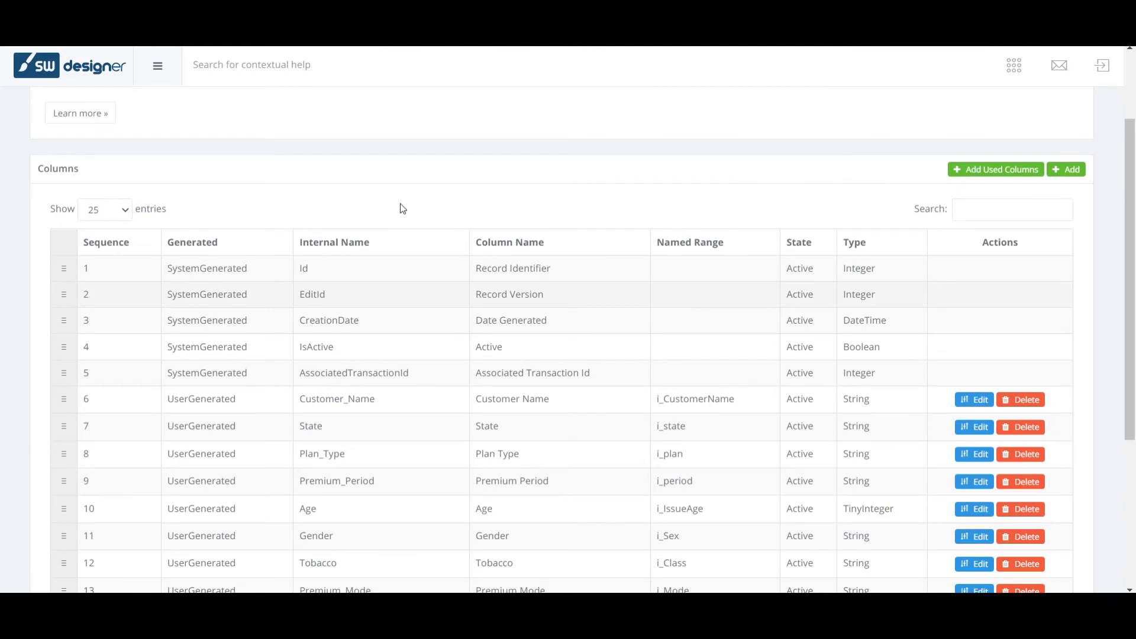
- Preview the application and bring up the Term-Life workbook beside it for comparison
{"action": "left_click", "coordinate": [1005, 81]}
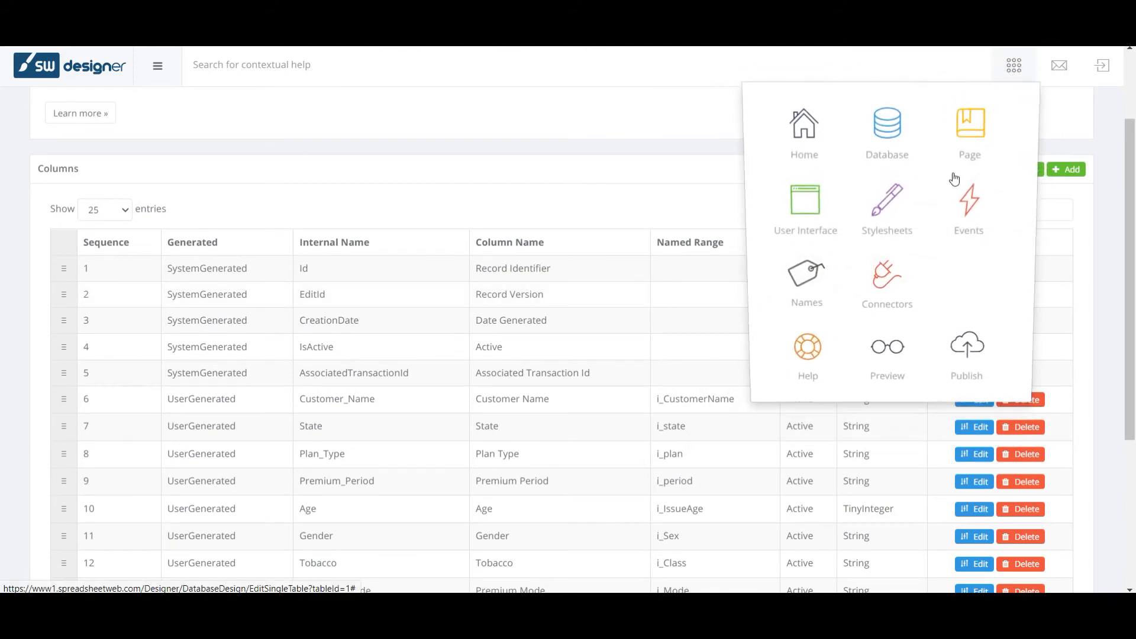
{"action": "left_click", "coordinate": [890, 349]}
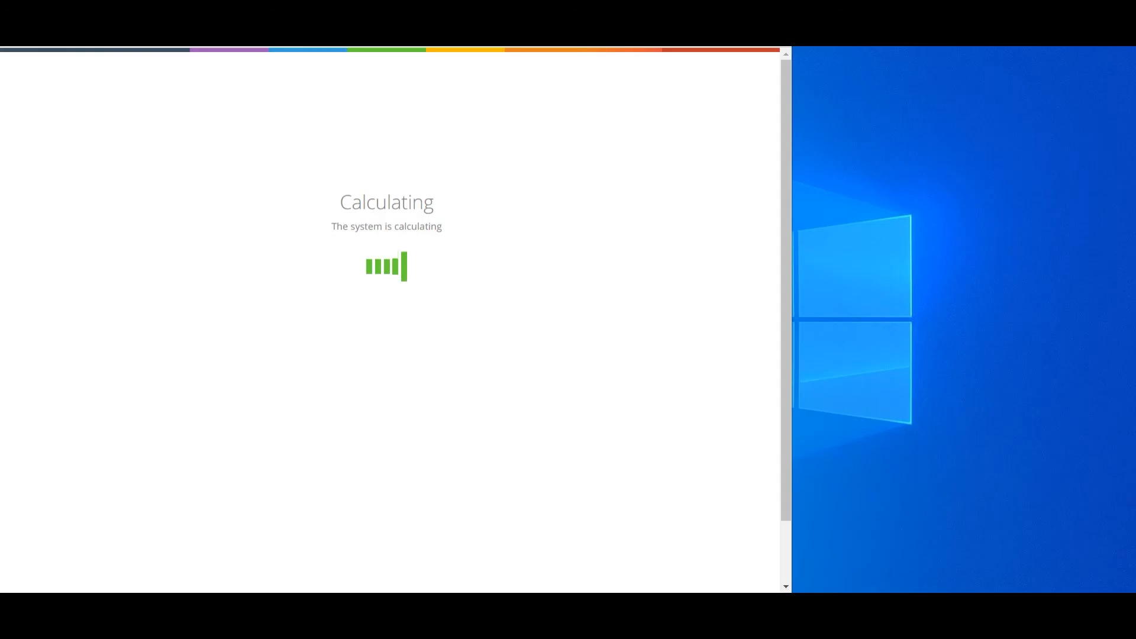
{"action": "key", "text": "alt+Tab"}
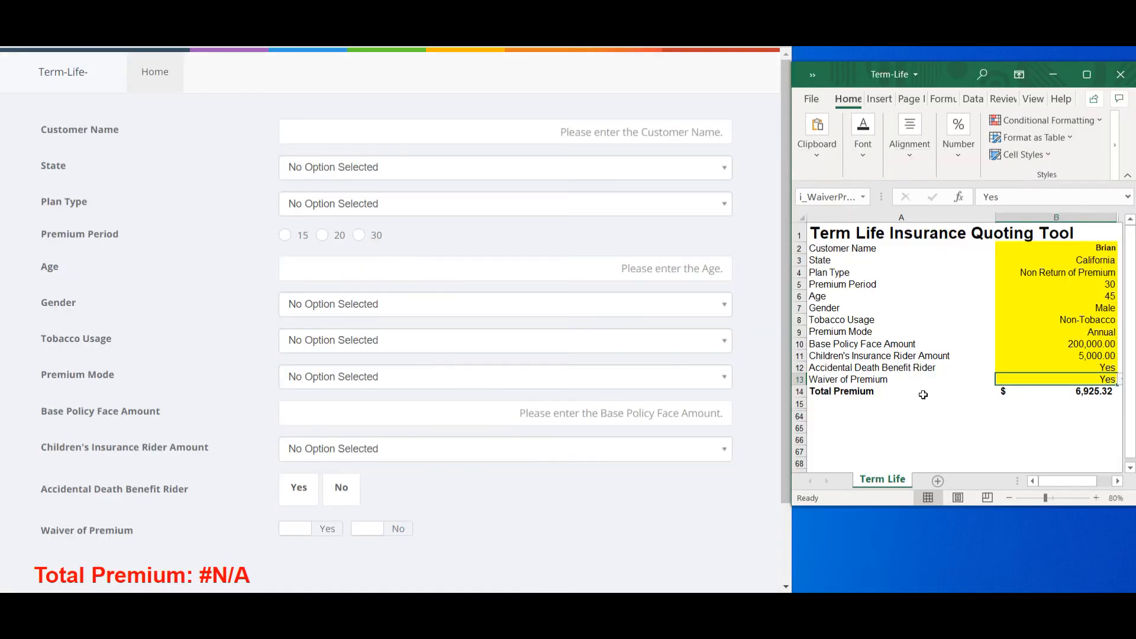
- Enter the customer's name in the previewed form and choose California as the State
{"action": "left_click", "coordinate": [483, 142]}
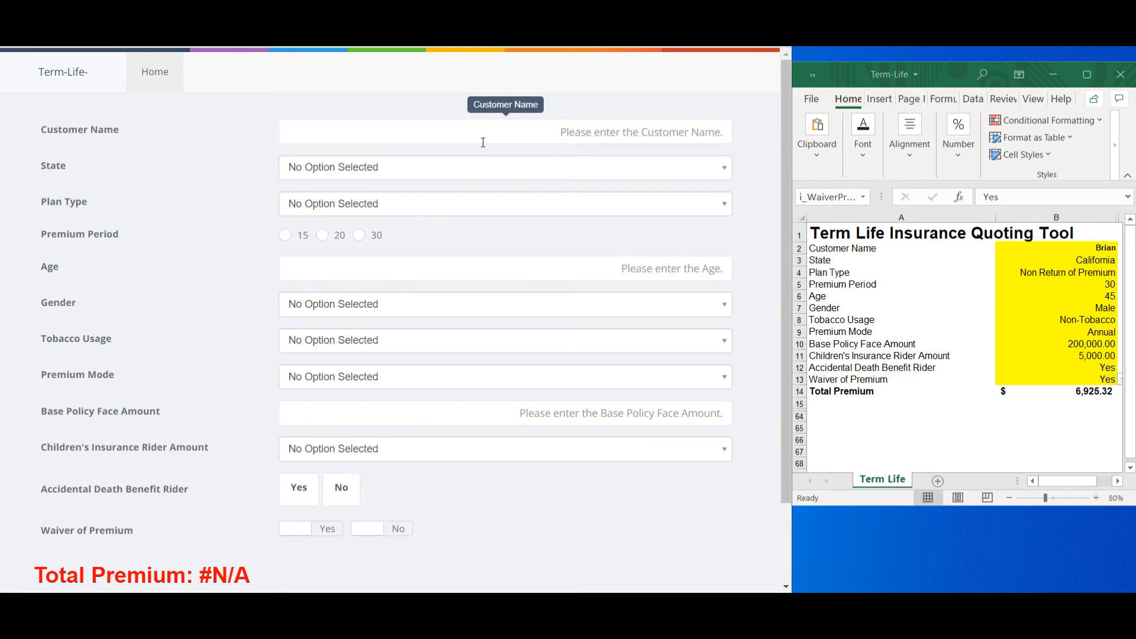
{"action": "type", "text": "Brian"}
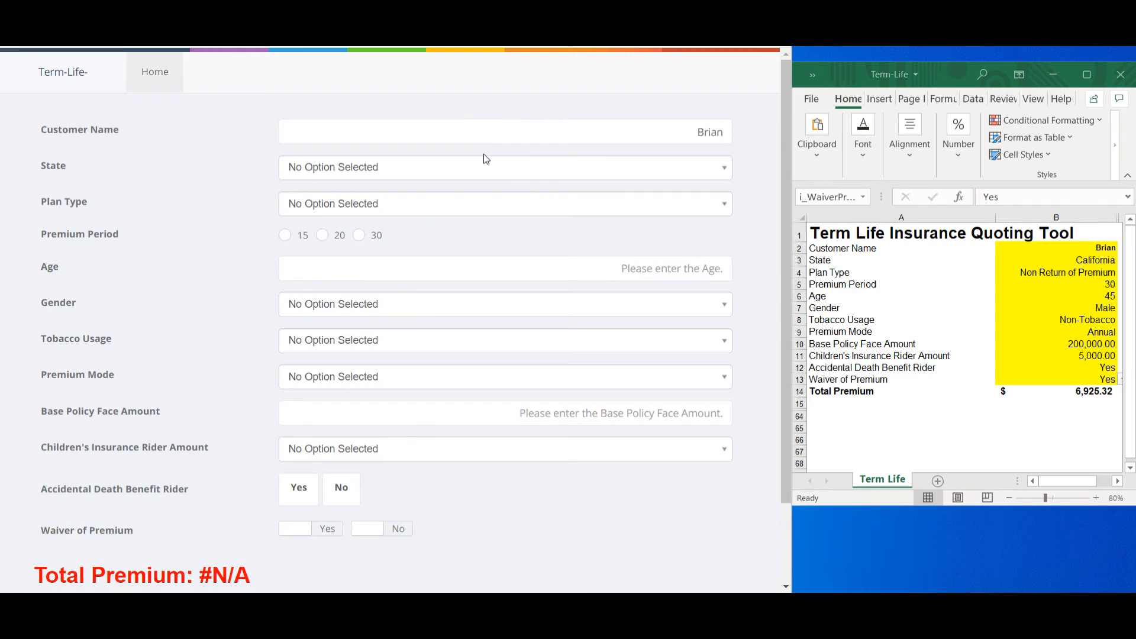
{"action": "left_click", "coordinate": [485, 167]}
{"action": "left_click", "coordinate": [391, 276]}
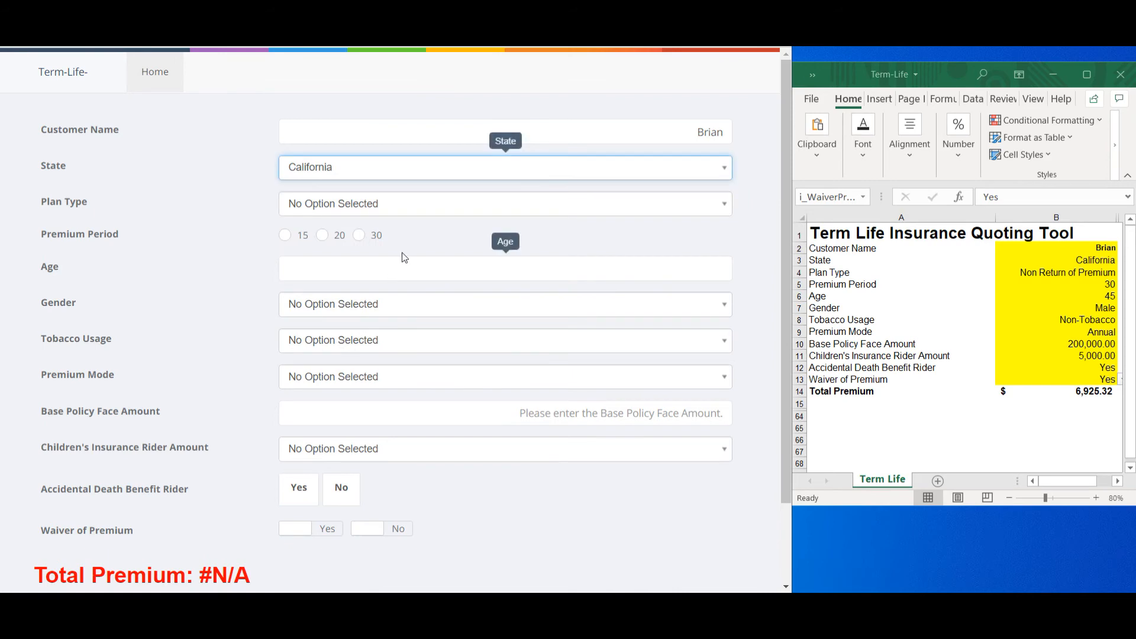
- Set Plan Type to Non Return of Premium, Premium Period to 30 and Age to 45
{"action": "left_click", "coordinate": [470, 210]}
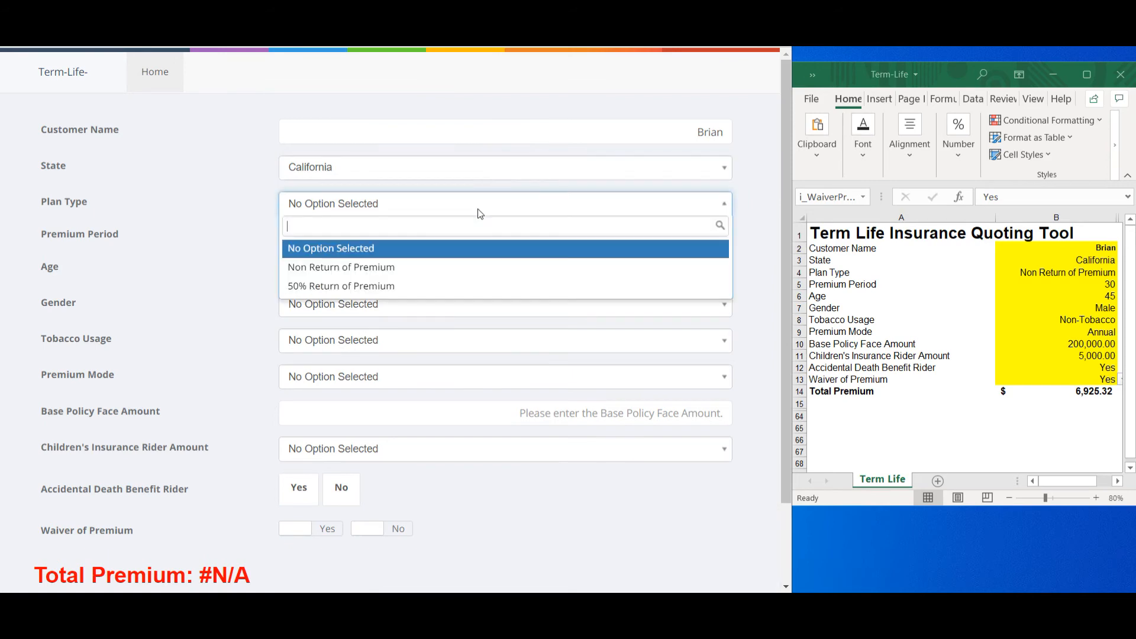
{"action": "left_click", "coordinate": [393, 267]}
{"action": "left_click", "coordinate": [358, 235]}
{"action": "left_click", "coordinate": [647, 275]}
{"action": "type", "text": "45"}
- Set Gender to Male, Tobacco Usage to Non-Tobacco and Premium Mode to Annual
{"action": "left_click", "coordinate": [621, 304]}
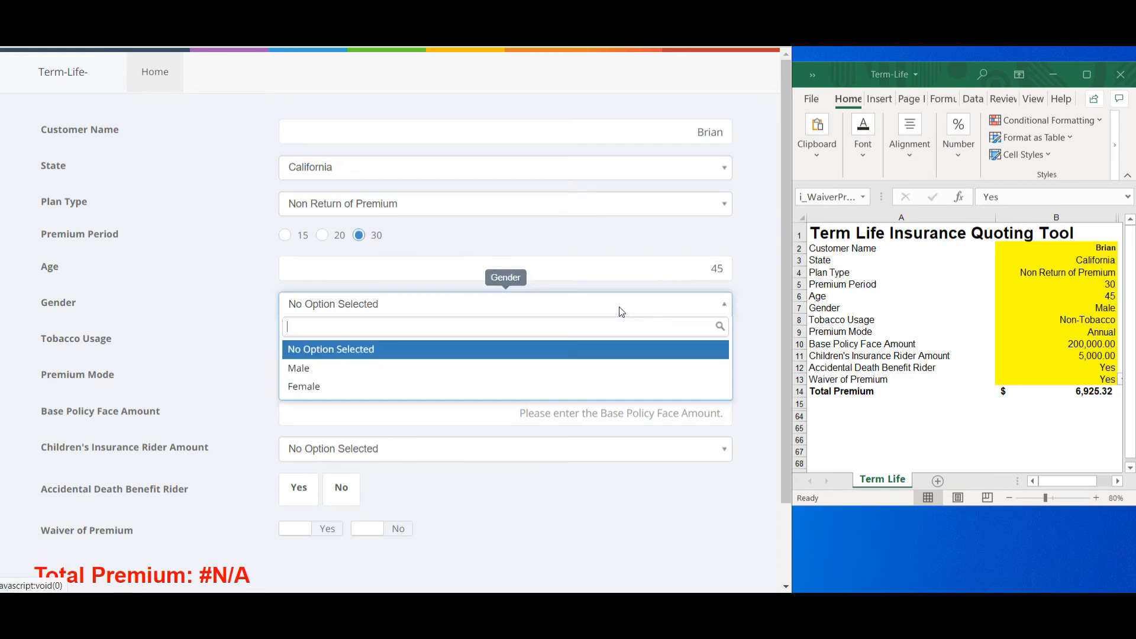
{"action": "left_click", "coordinate": [376, 368]}
{"action": "left_click", "coordinate": [367, 346]}
{"action": "left_click", "coordinate": [343, 404]}
{"action": "left_click", "coordinate": [357, 376]}
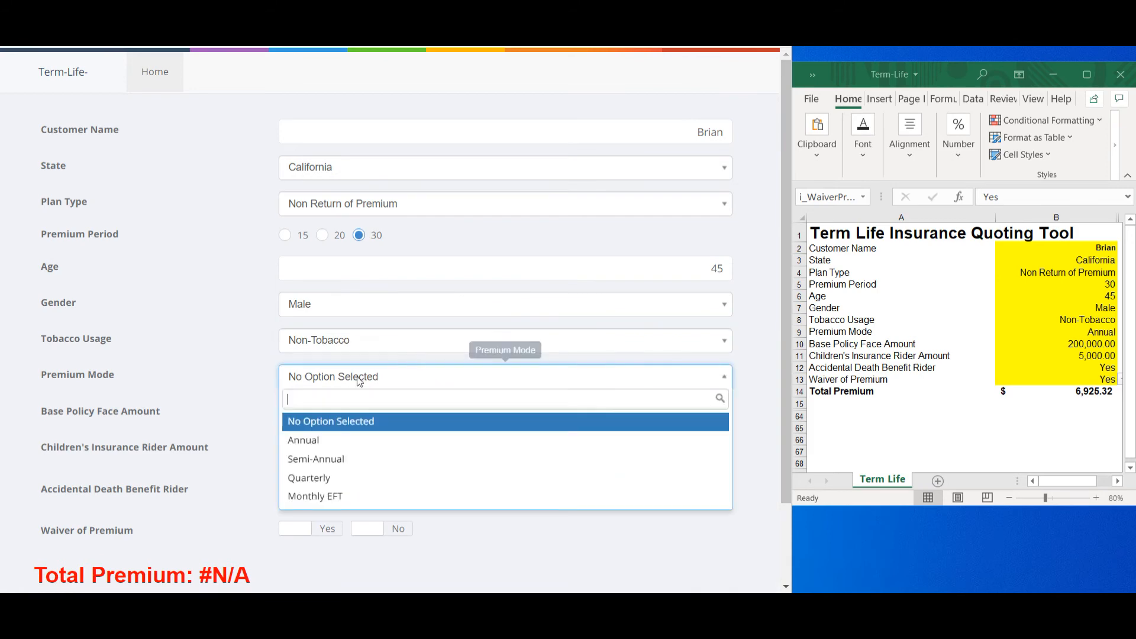
{"action": "left_click", "coordinate": [352, 440]}
- Set the base face amount to 200000, the children's rider to 5000, and both Accidental Death Benefit Rider and Waiver of Premium to Yes; check Total Premium
{"action": "left_click", "coordinate": [360, 414]}
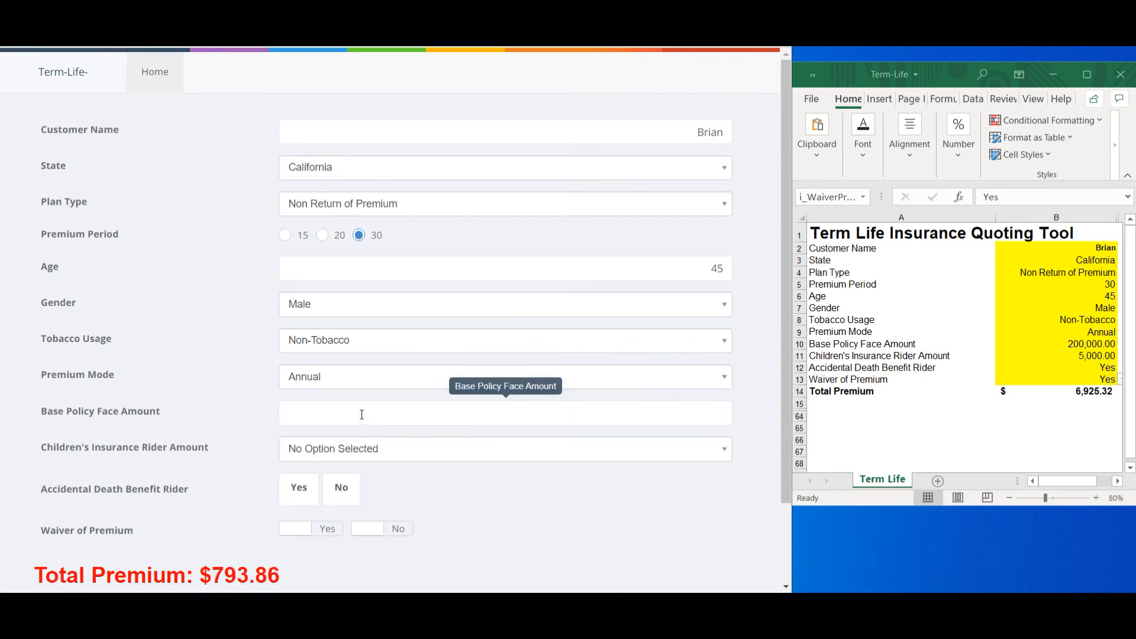
{"action": "type", "text": "200000"}
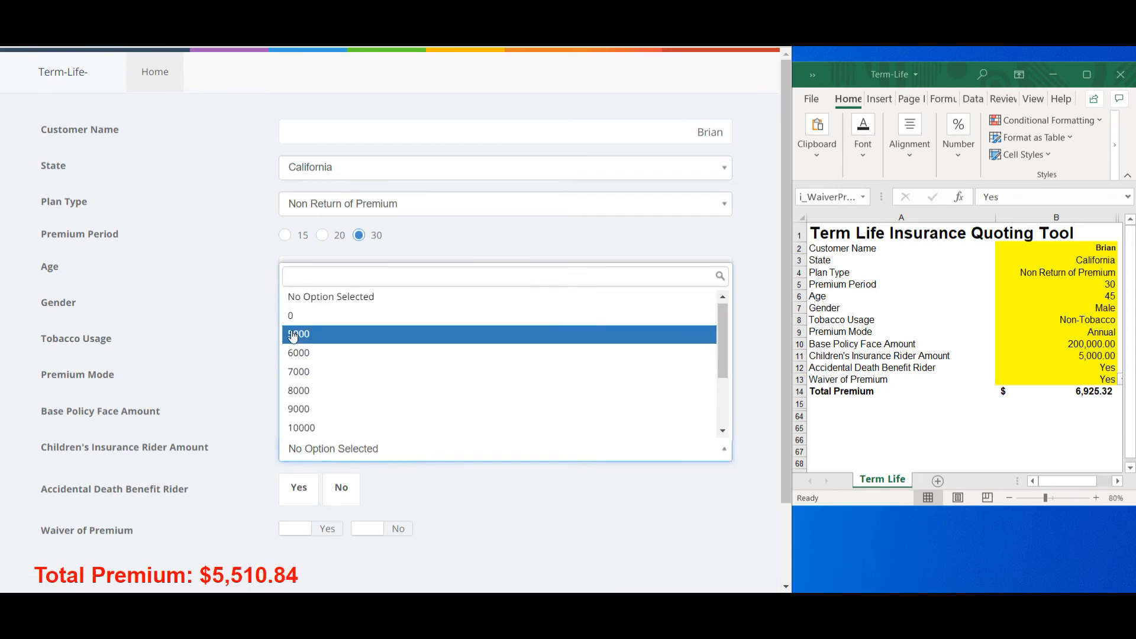
{"action": "left_click", "coordinate": [299, 336]}
{"action": "left_click", "coordinate": [299, 487]}
{"action": "left_click", "coordinate": [314, 528]}
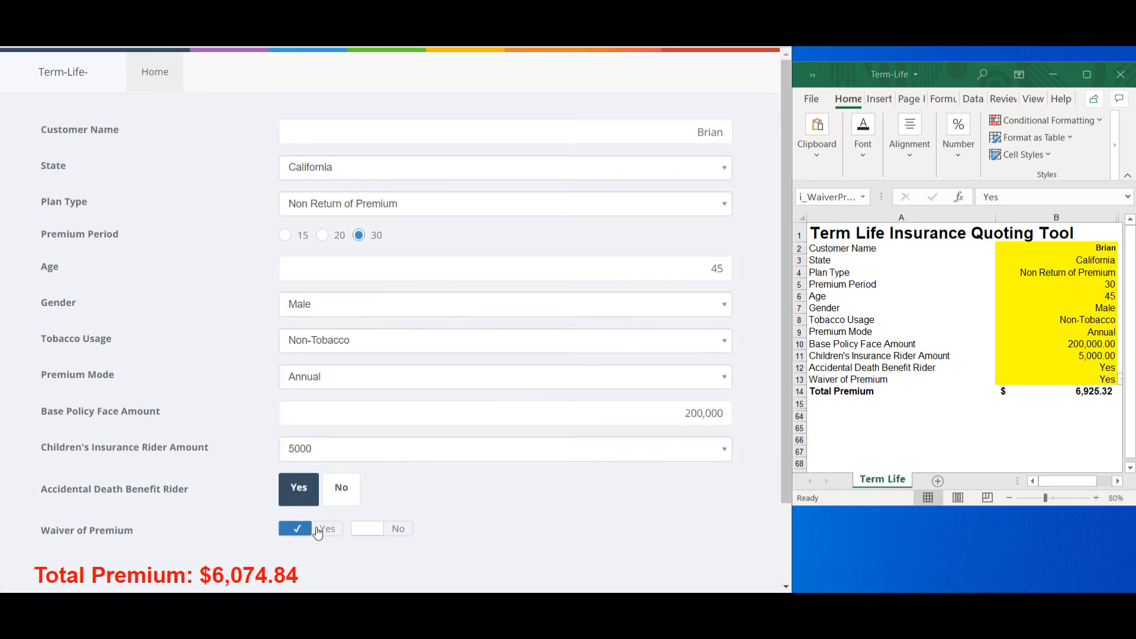
{"action": "scroll", "coordinate": [415, 560], "scroll_direction": "down", "scroll_amount": 2}
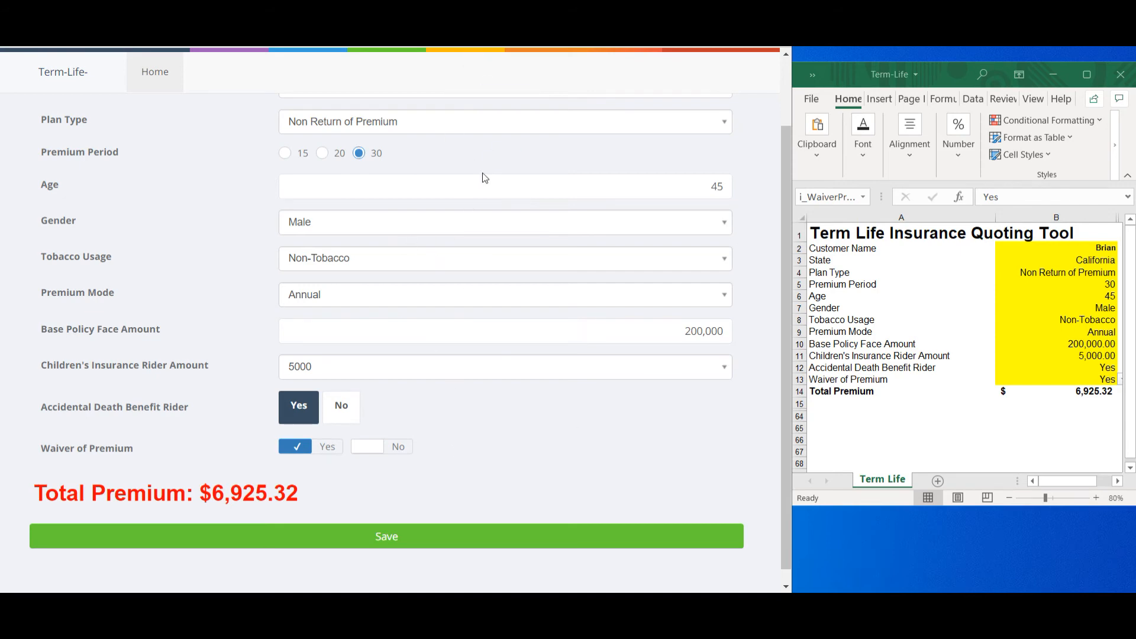
{"action": "scroll", "coordinate": [485, 178], "scroll_direction": "up", "scroll_amount": 2}
- Leave the preview and publish the application, confirming that the changes take effect immediately
{"action": "key", "text": "alt+Left"}
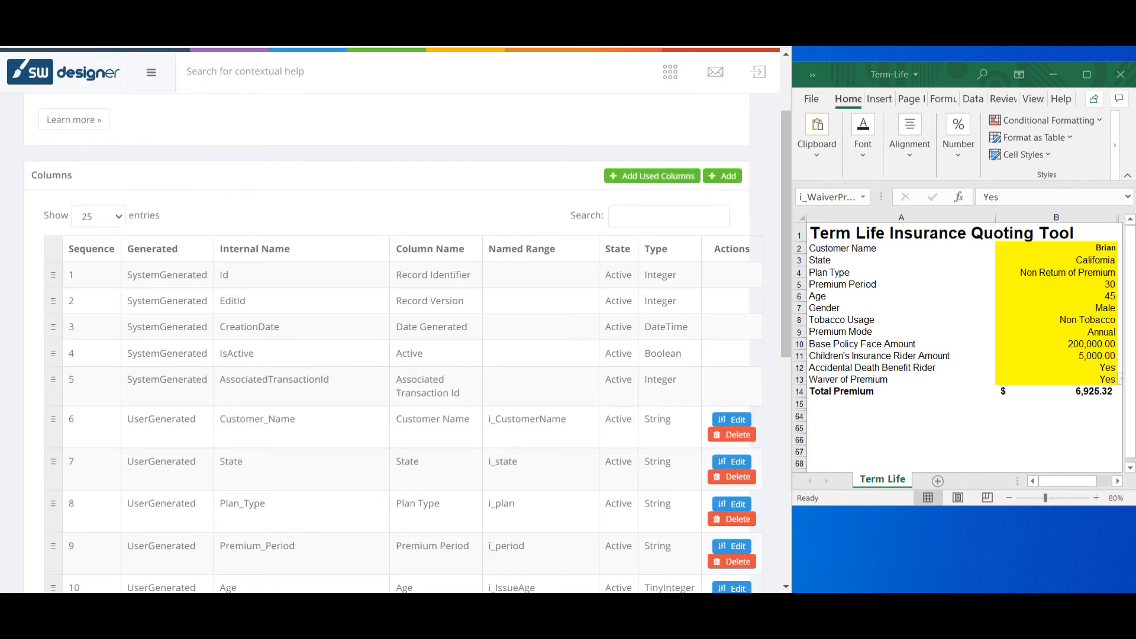
{"action": "left_click", "coordinate": [669, 79]}
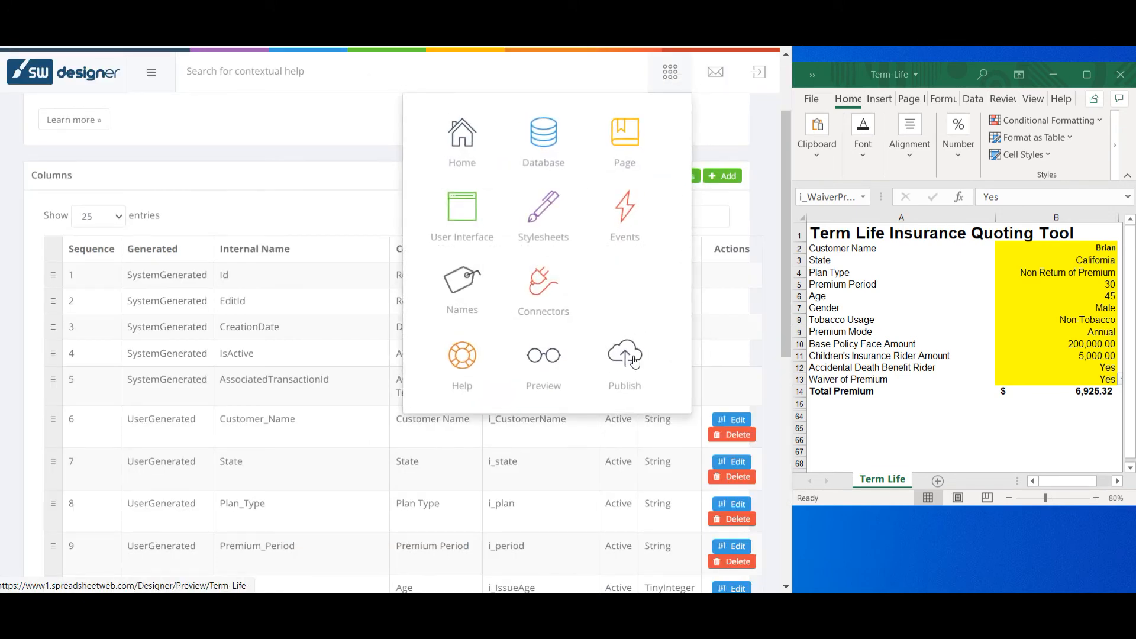
{"action": "left_click", "coordinate": [627, 355]}
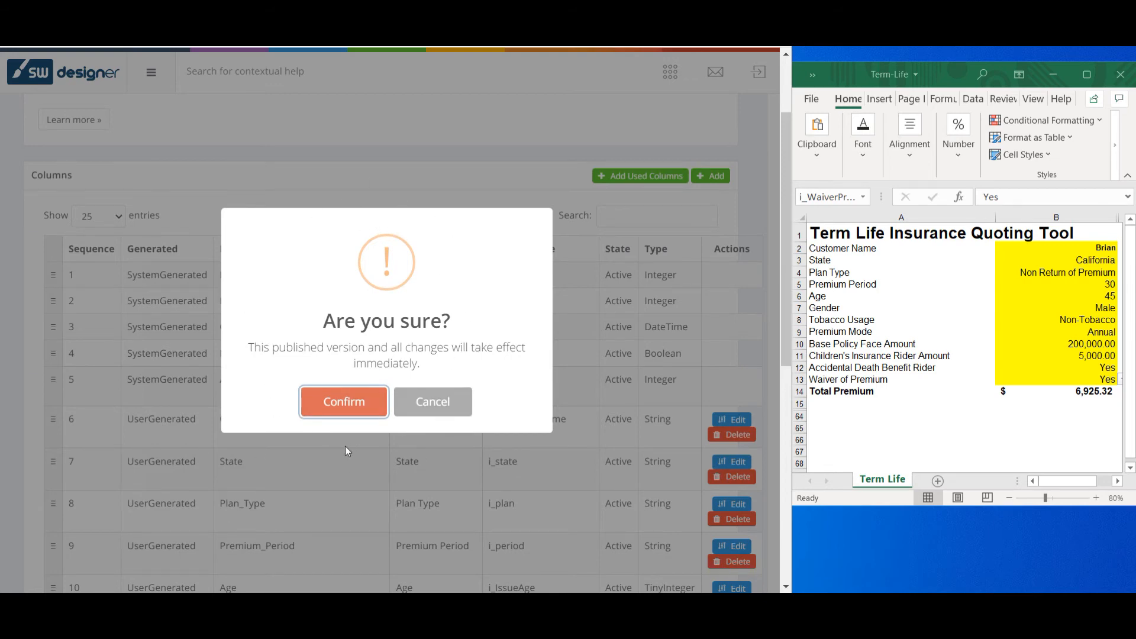
{"action": "left_click", "coordinate": [346, 401]}
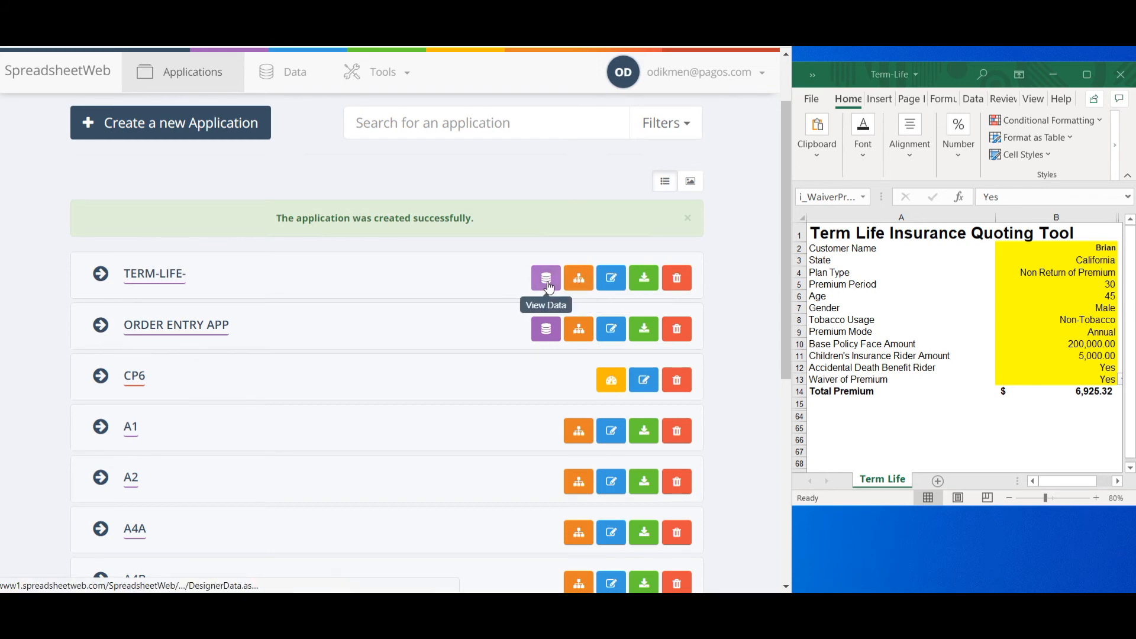
- Open the published Term-Life- application, enter the customer's name and choose Arizona as the State
{"action": "left_click", "coordinate": [163, 278]}
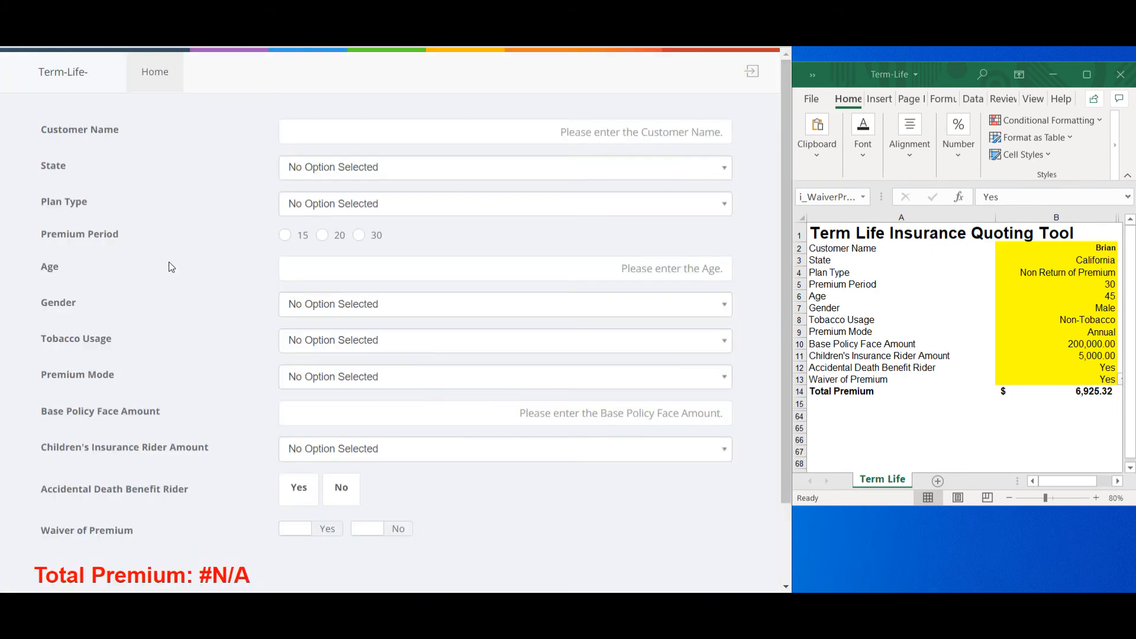
{"action": "left_click", "coordinate": [551, 137]}
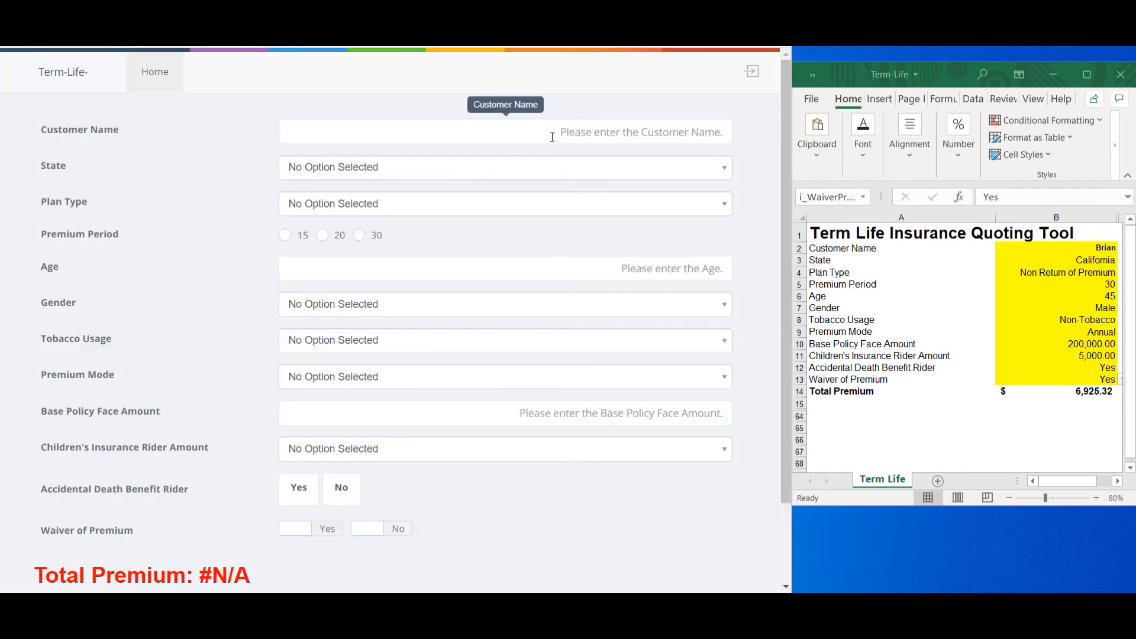
{"action": "type", "text": "Caroline"}
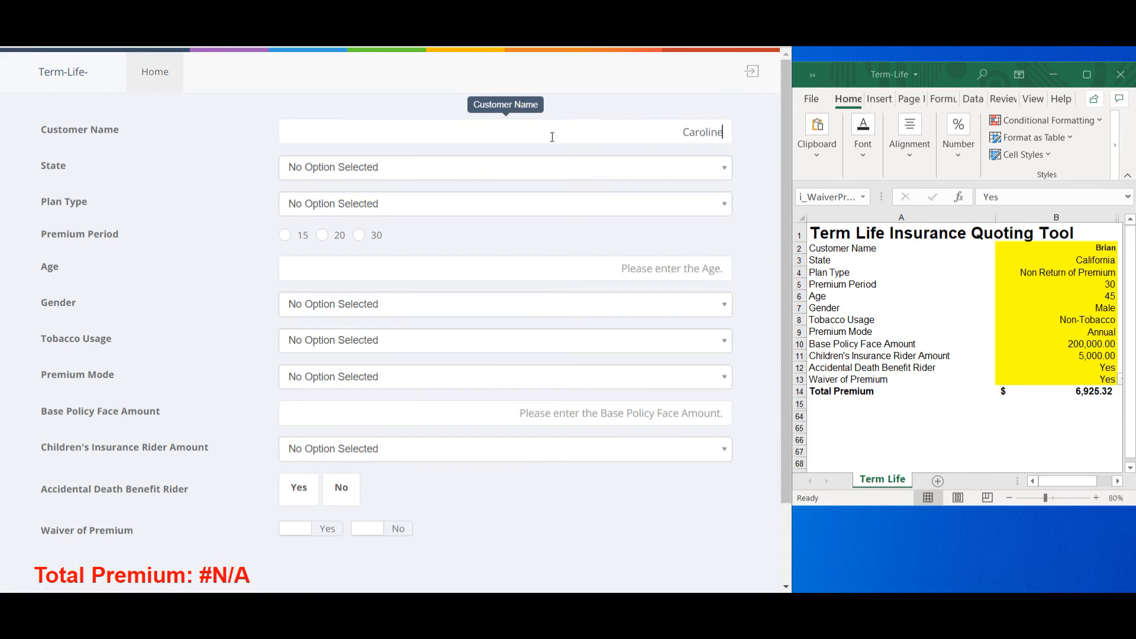
{"action": "left_click", "coordinate": [547, 167]}
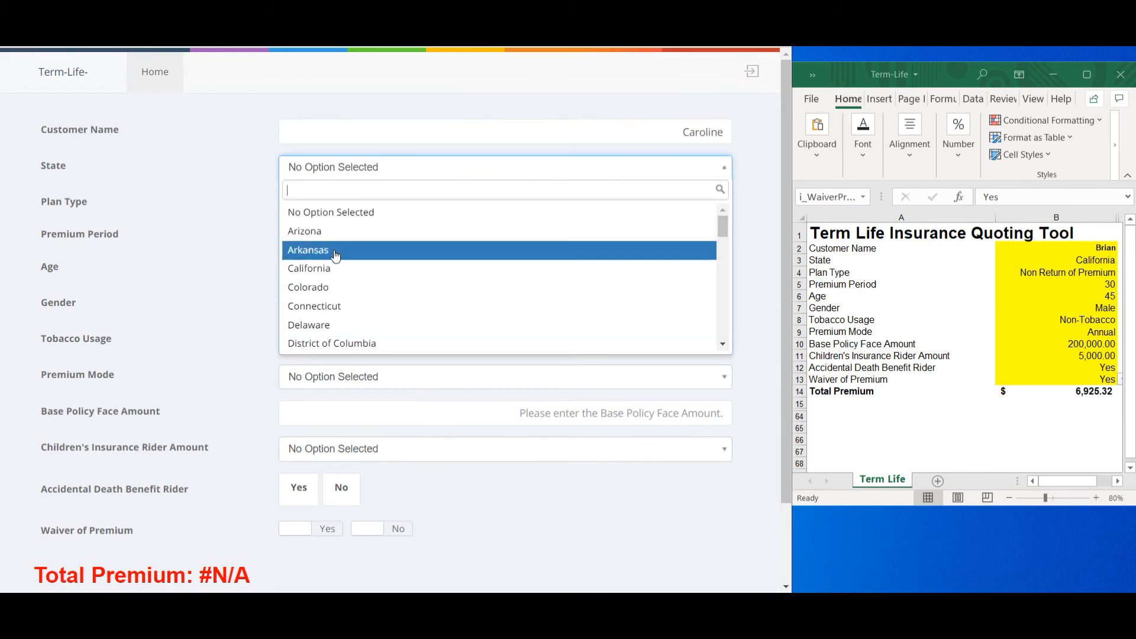
{"action": "left_click", "coordinate": [332, 232]}
- Set Plan Type to Non Return of Premium, Premium Period to 20 and Age to 34
{"action": "left_click", "coordinate": [414, 204]}
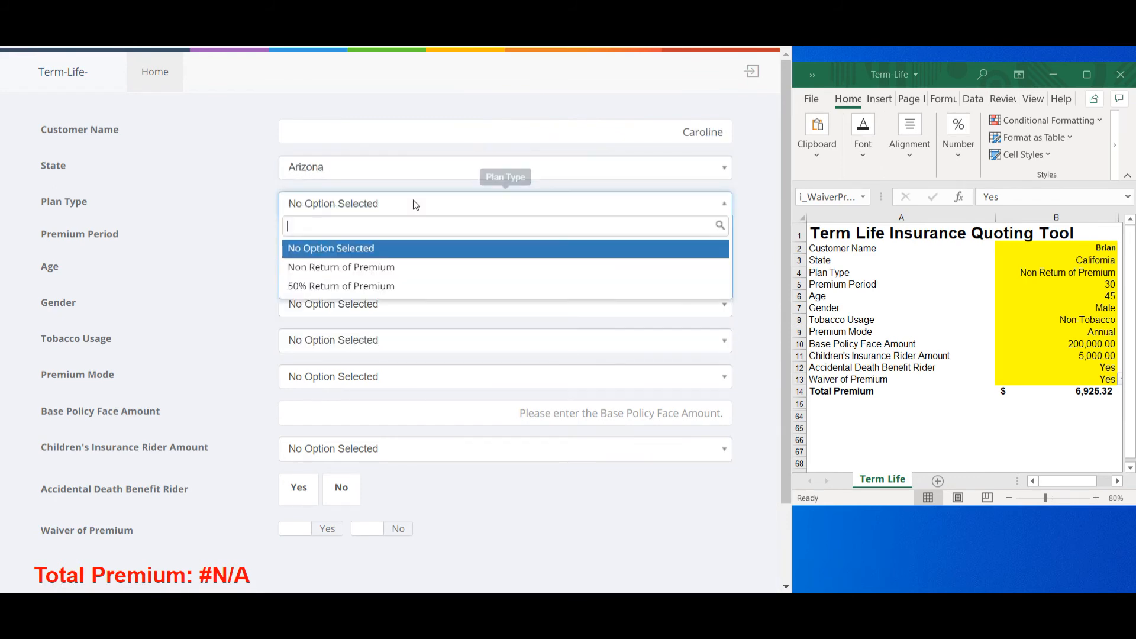
{"action": "left_click", "coordinate": [383, 272]}
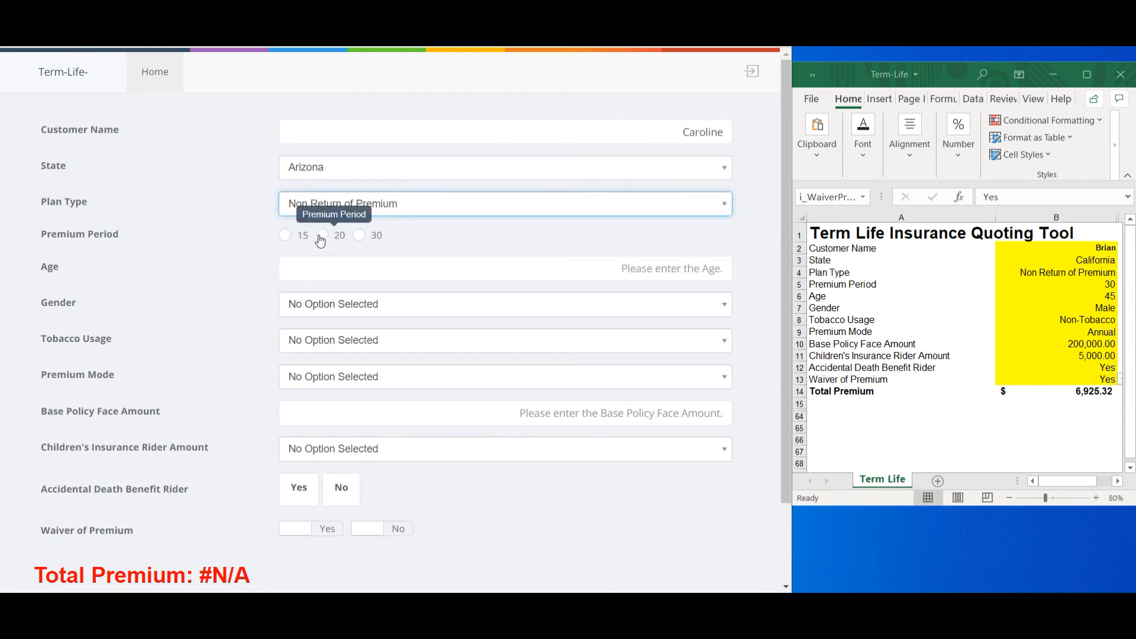
{"action": "left_click", "coordinate": [321, 235]}
{"action": "left_click", "coordinate": [352, 262]}
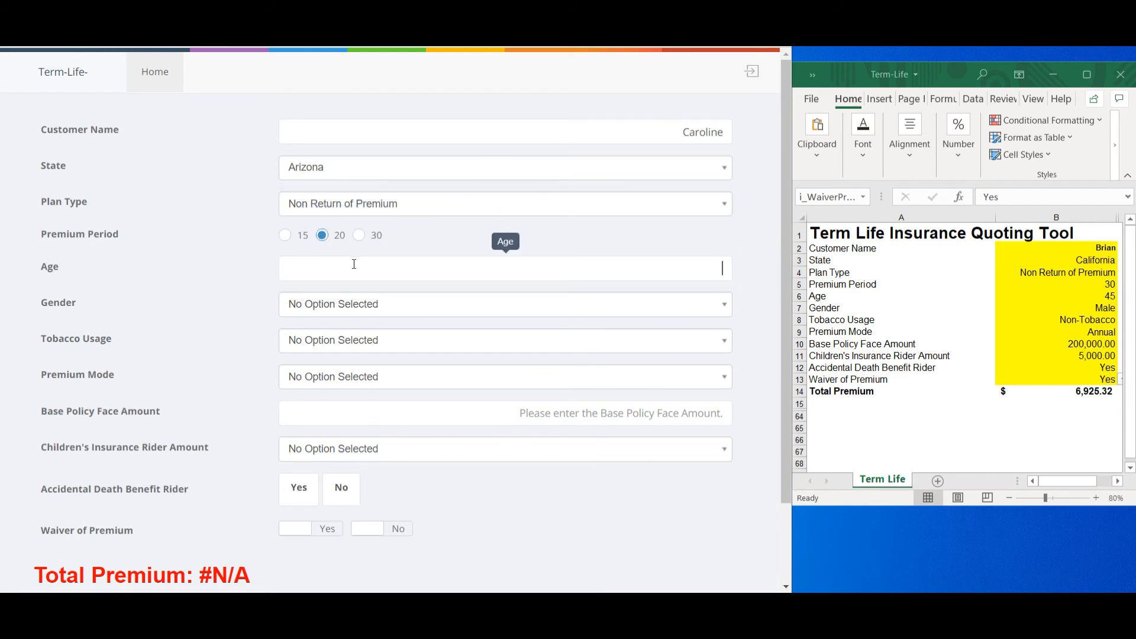
{"action": "type", "text": "34"}
- Set Gender to Female, Tobacco Usage to Tobacco and Premium Mode to Annual
{"action": "left_click", "coordinate": [386, 303]}
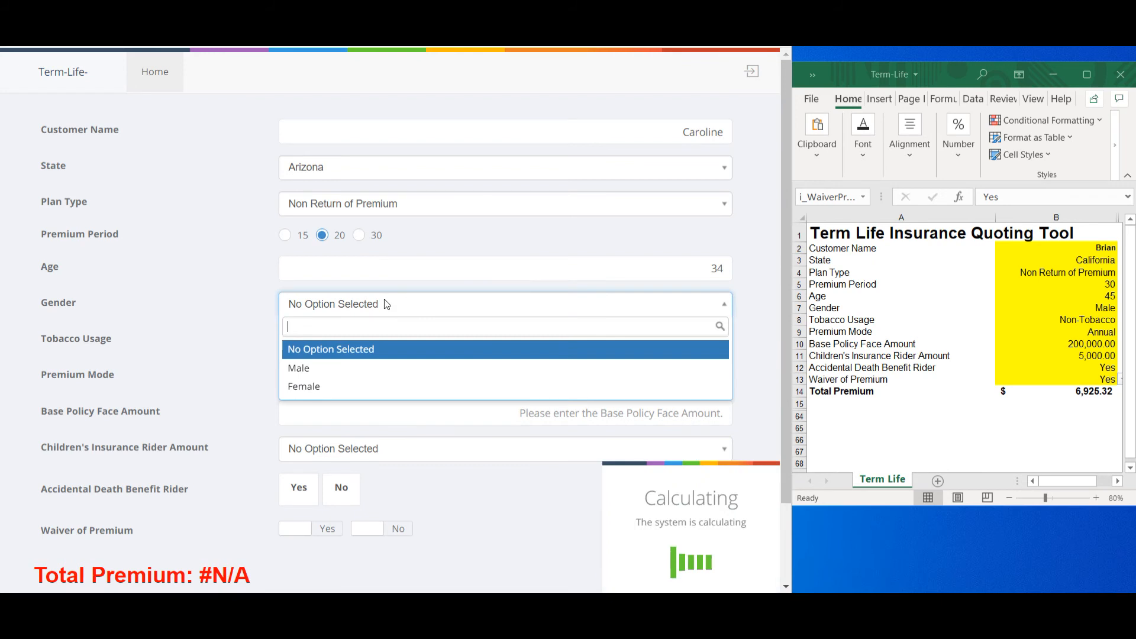
{"action": "left_click", "coordinate": [363, 386]}
{"action": "left_click", "coordinate": [343, 340]}
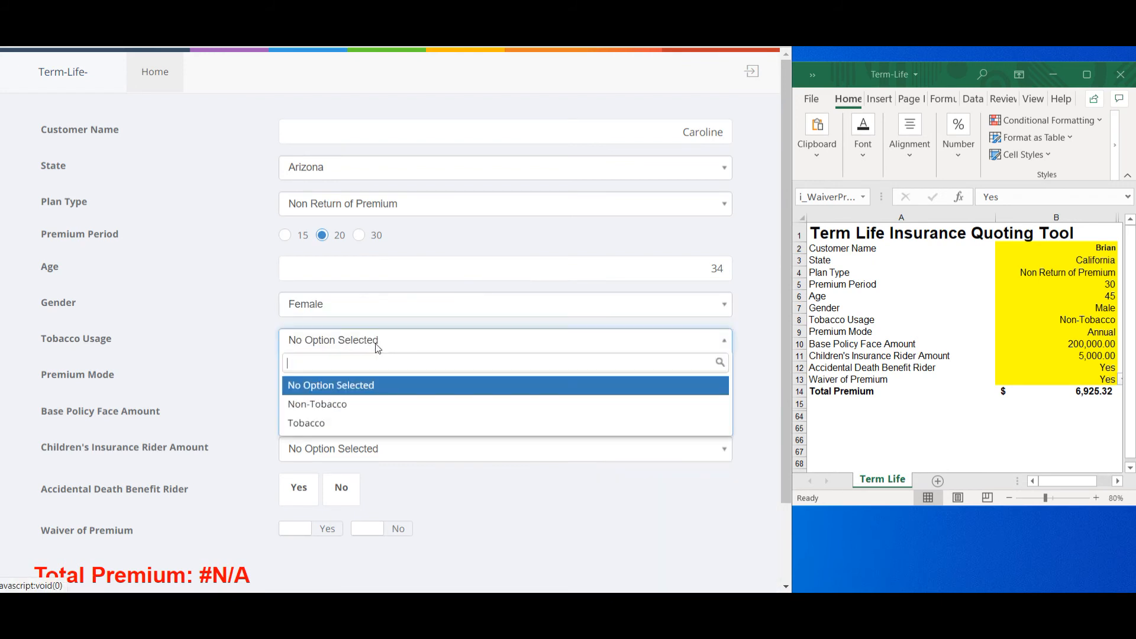
{"action": "left_click", "coordinate": [349, 424]}
{"action": "left_click", "coordinate": [349, 379]}
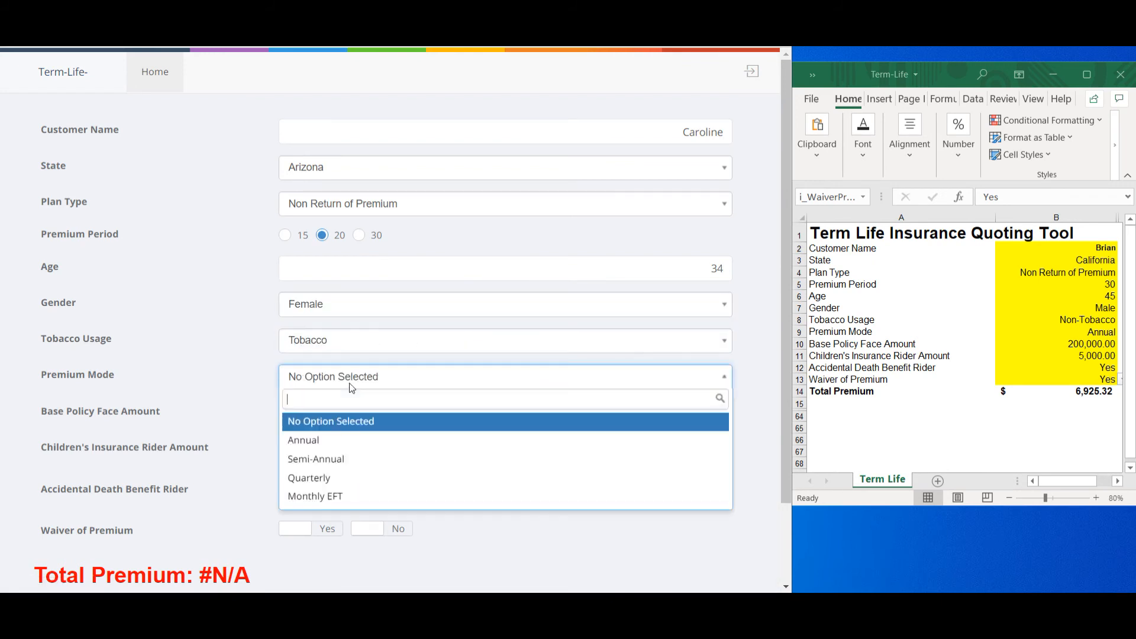
{"action": "left_click", "coordinate": [326, 441]}
- Set the base policy face amount to 250,000, the children's rider to 6000, and both Accidental Death Benefit Rider and Waiver of Premium to Yes
{"action": "left_click", "coordinate": [327, 412]}
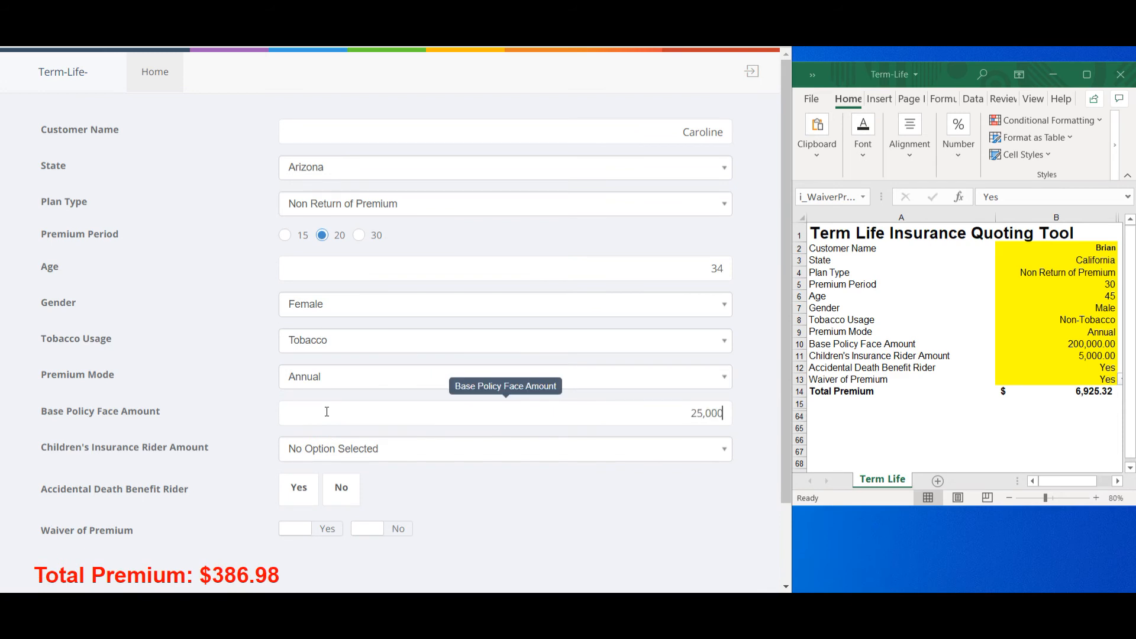
{"action": "left_click", "coordinate": [348, 453]}
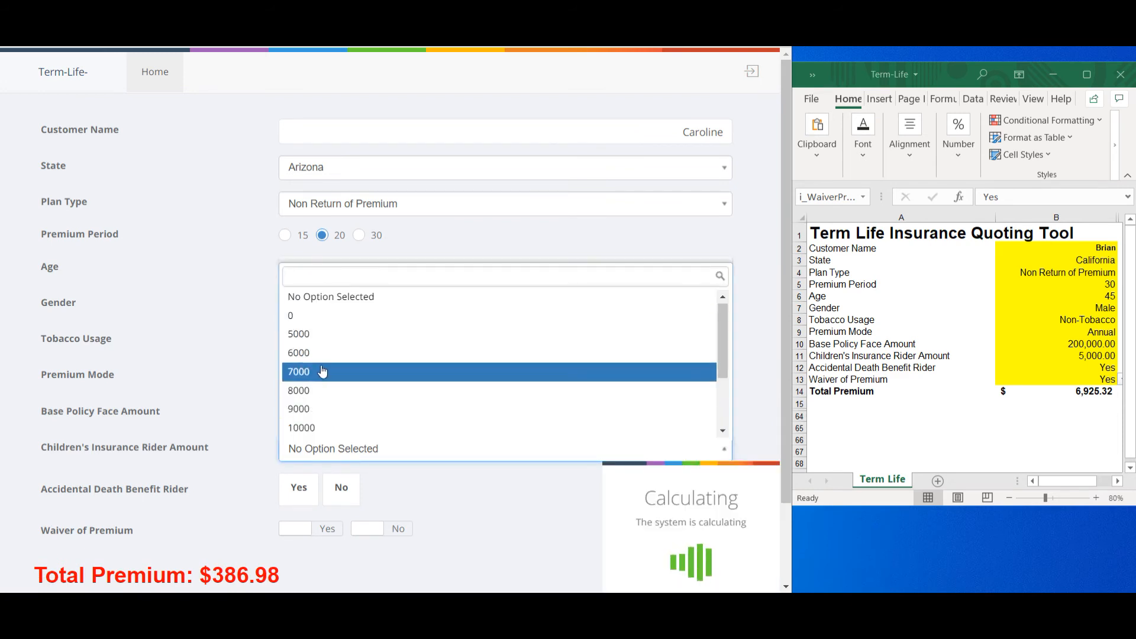
{"action": "left_click", "coordinate": [323, 364]}
{"action": "left_click", "coordinate": [298, 487]}
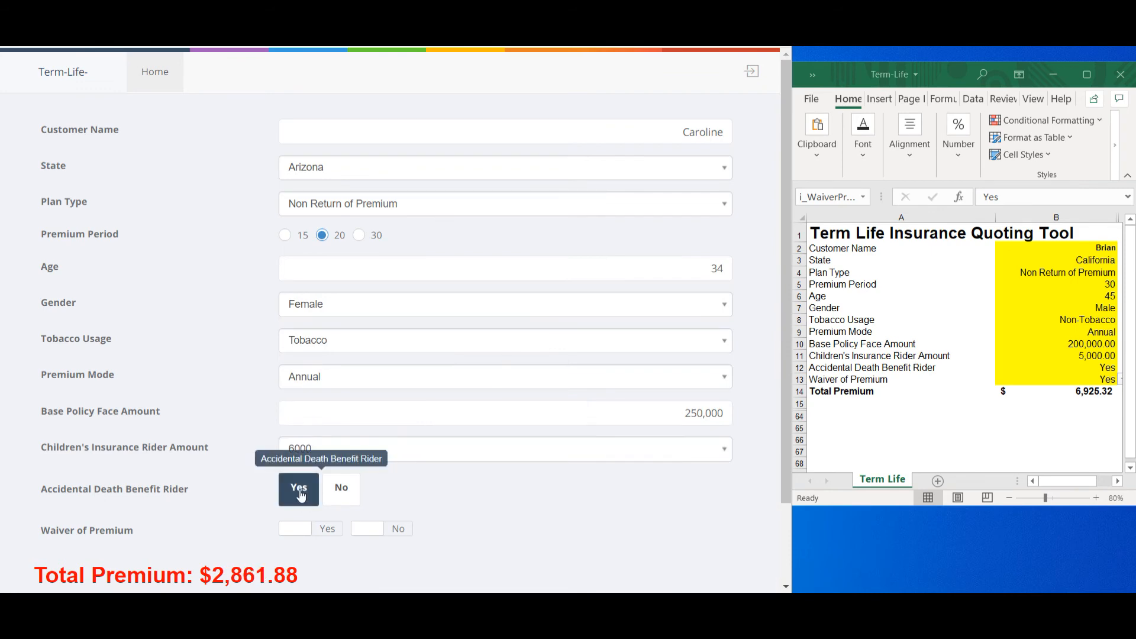
{"action": "left_click", "coordinate": [327, 525]}
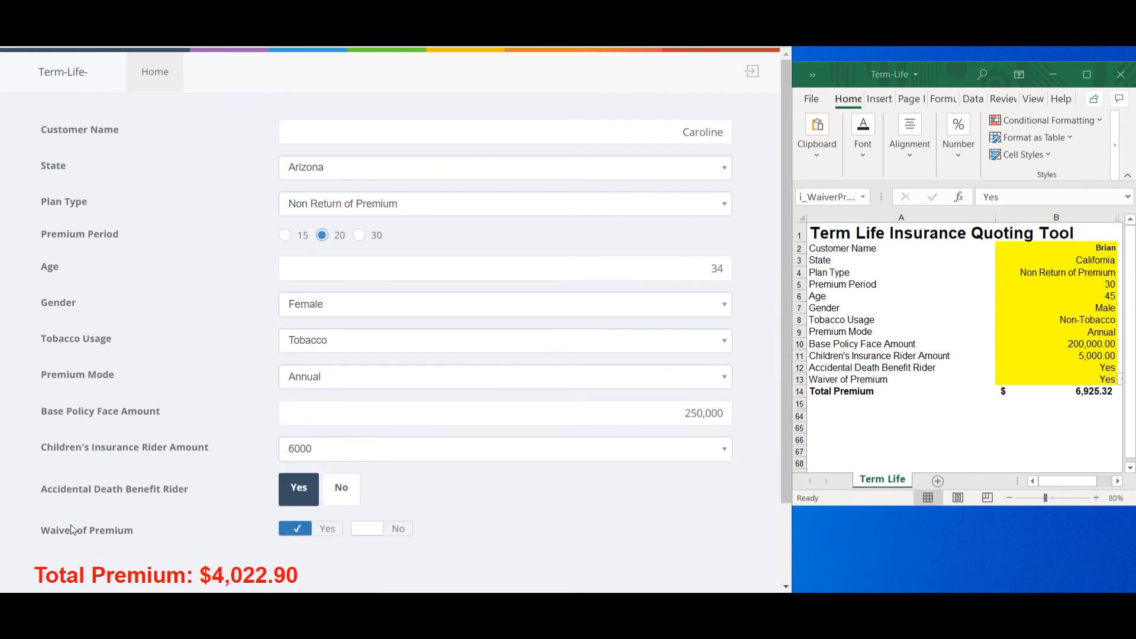
- Save the quote as a record and open the Term-Life- application's data view in a maximized window
{"action": "scroll", "coordinate": [77, 525], "scroll_direction": "down", "scroll_amount": 2}
{"action": "left_click", "coordinate": [349, 539]}
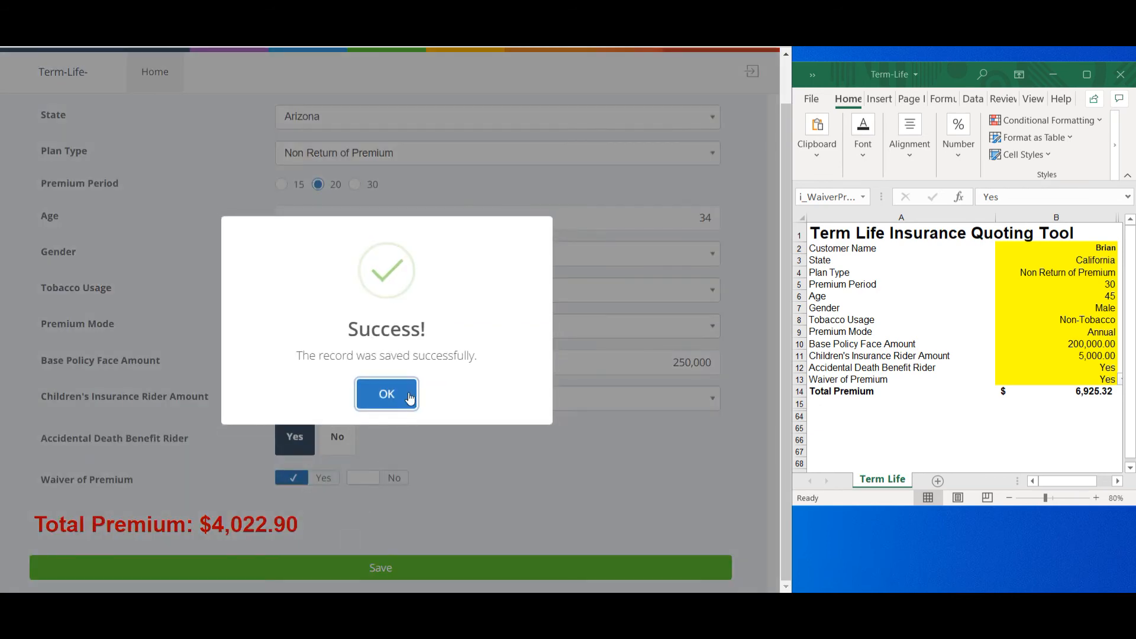
{"action": "left_click", "coordinate": [386, 393]}
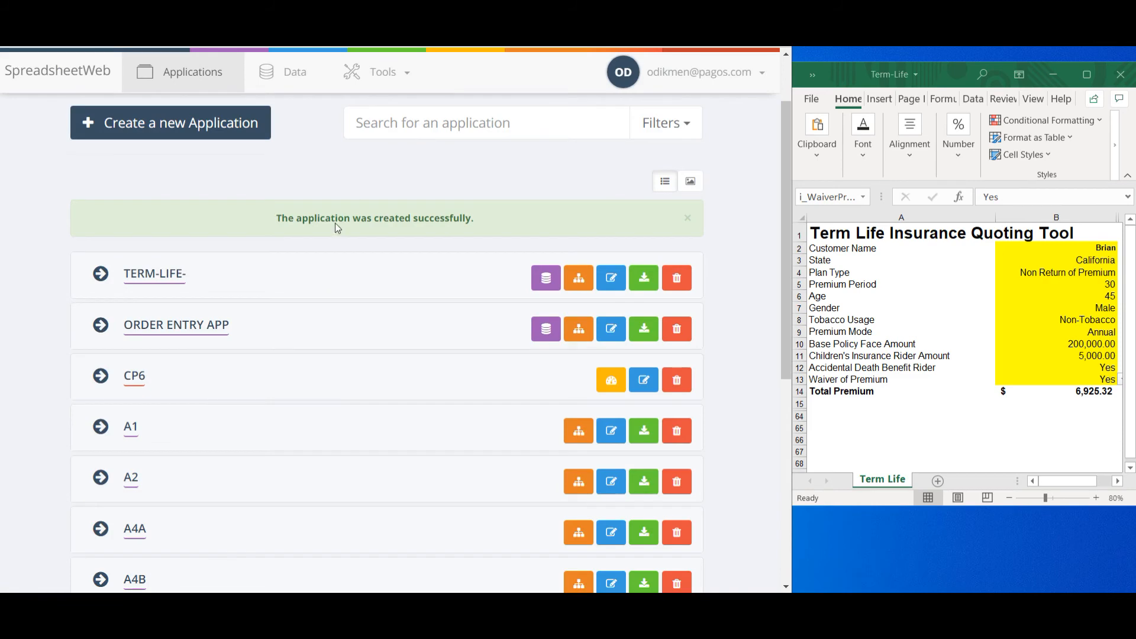
{"action": "left_click", "coordinate": [539, 280]}
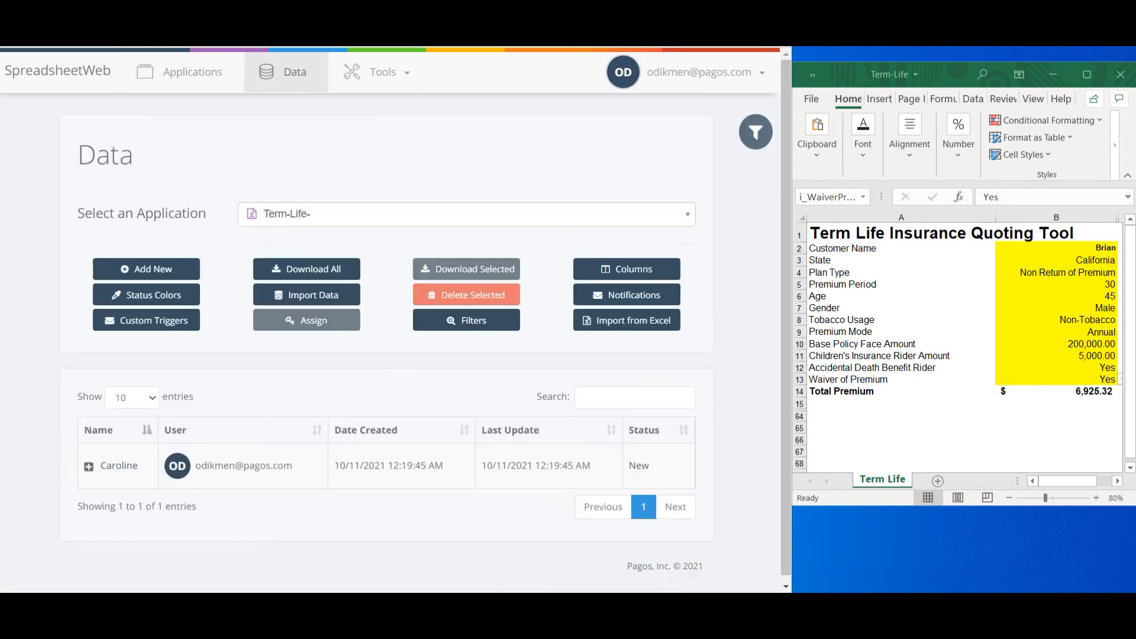
{"action": "key", "text": "super+Up"}
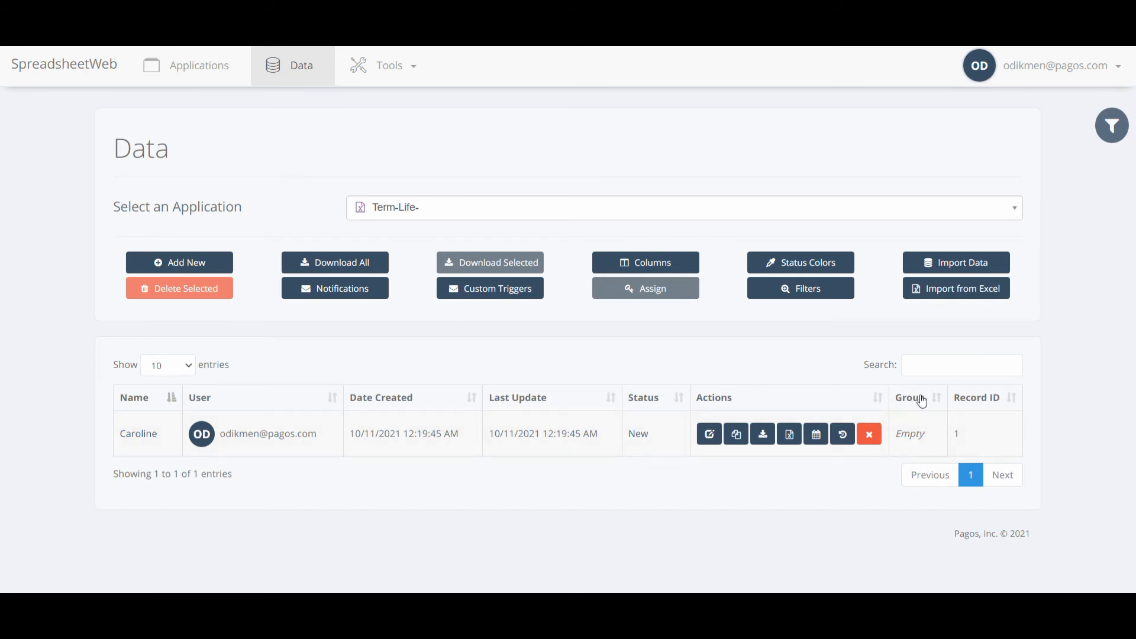
- Open the column layout of the data view and delete the Group column
{"action": "left_click", "coordinate": [626, 267]}
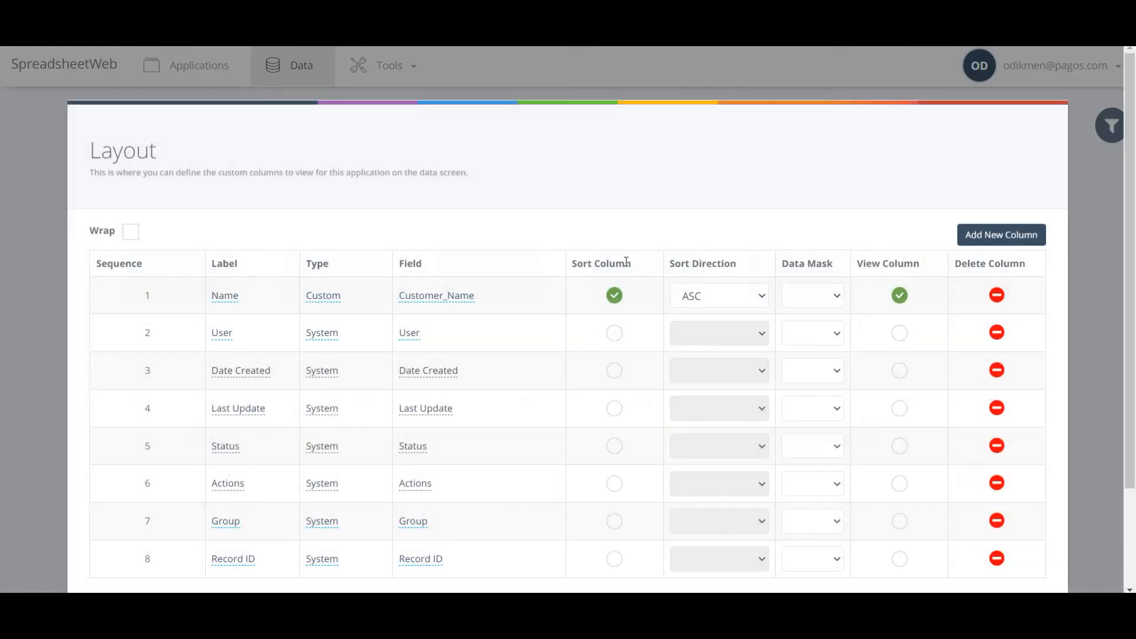
{"action": "scroll", "coordinate": [620, 281], "scroll_direction": "down", "scroll_amount": 2}
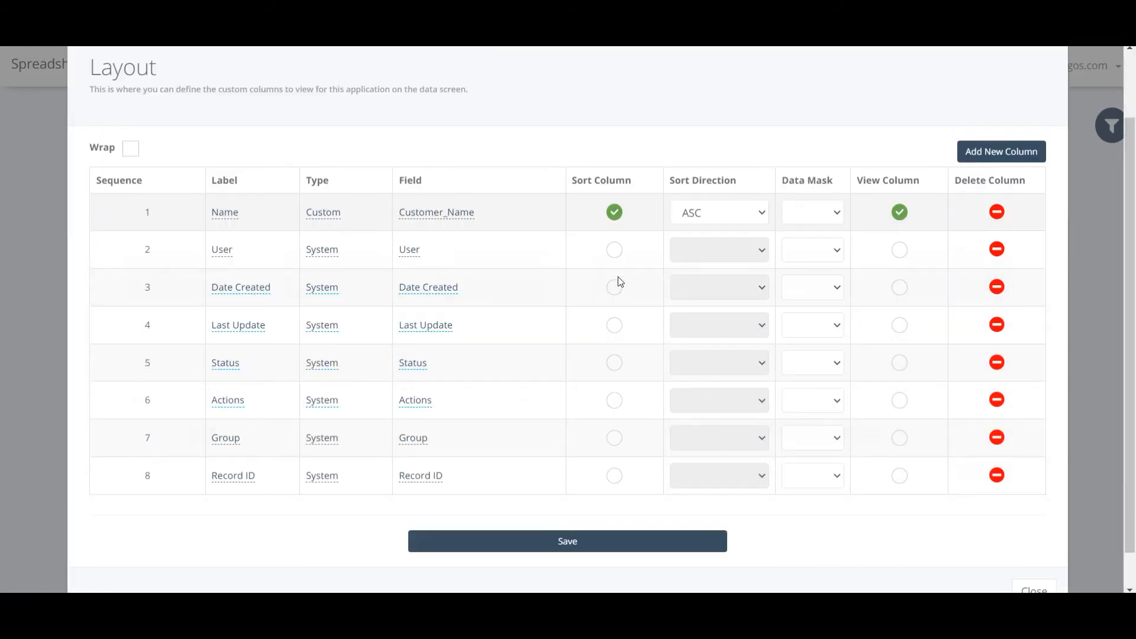
{"action": "left_click", "coordinate": [996, 438]}
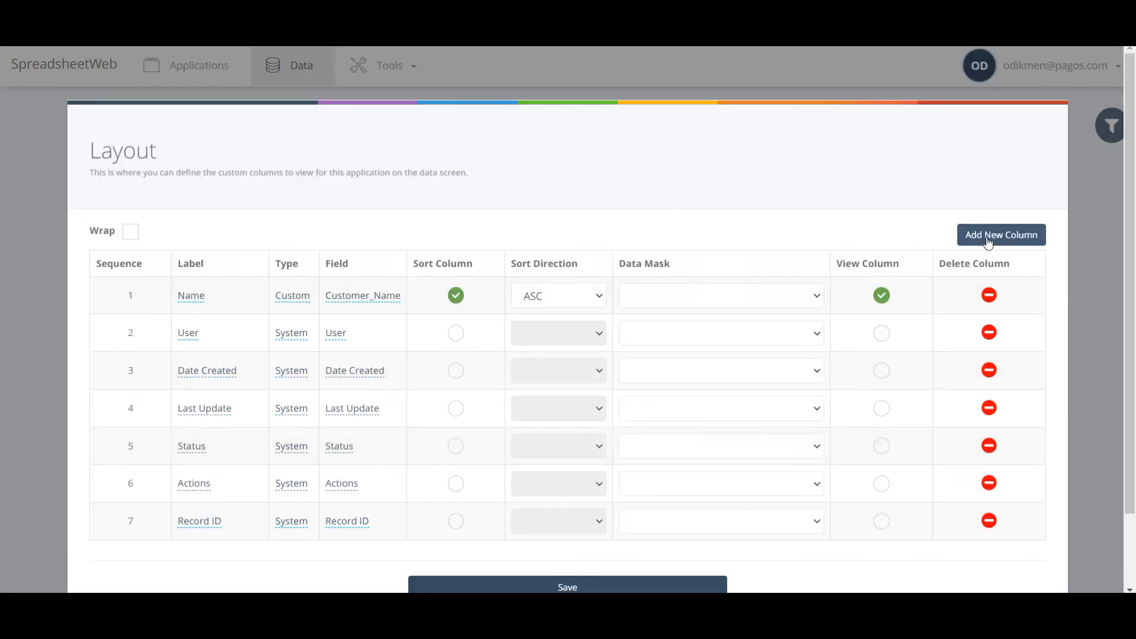
- Add a new custom column to the layout and set its field to State
{"action": "left_click", "coordinate": [987, 236]}
{"action": "scroll", "coordinate": [441, 339], "scroll_direction": "down", "scroll_amount": 2}
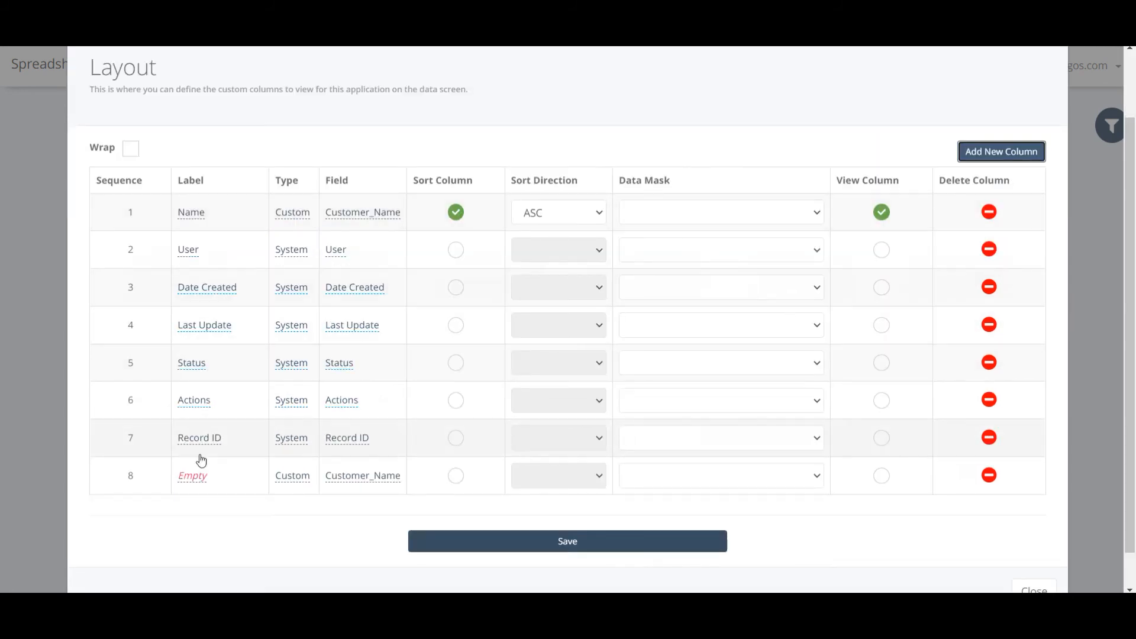
{"action": "left_click", "coordinate": [199, 483]}
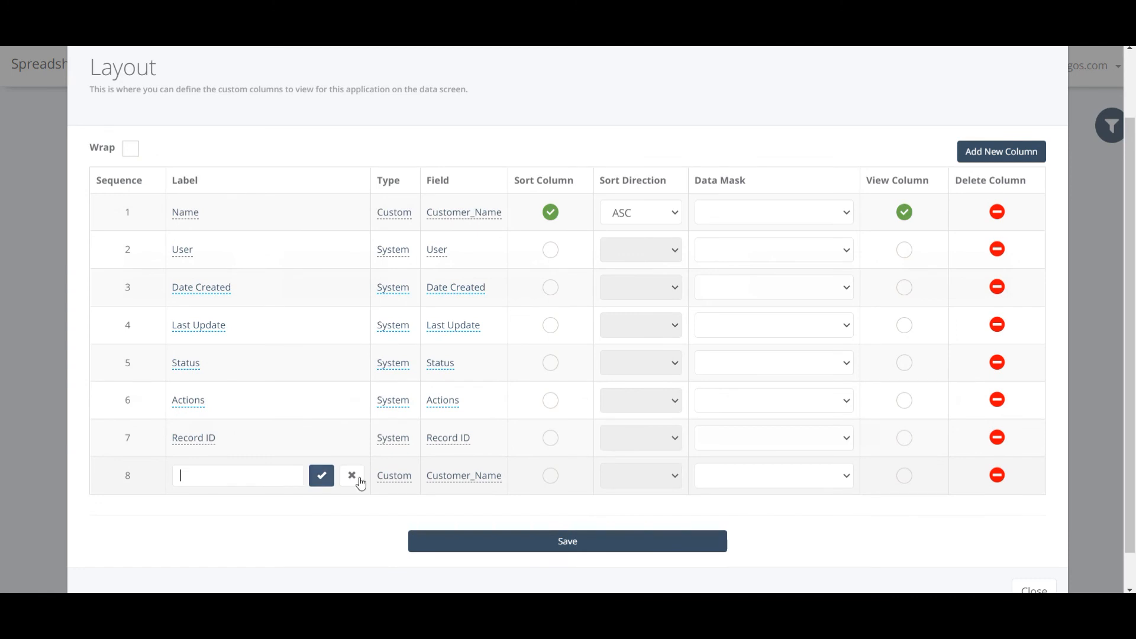
{"action": "left_click", "coordinate": [447, 481]}
{"action": "left_click", "coordinate": [452, 482]}
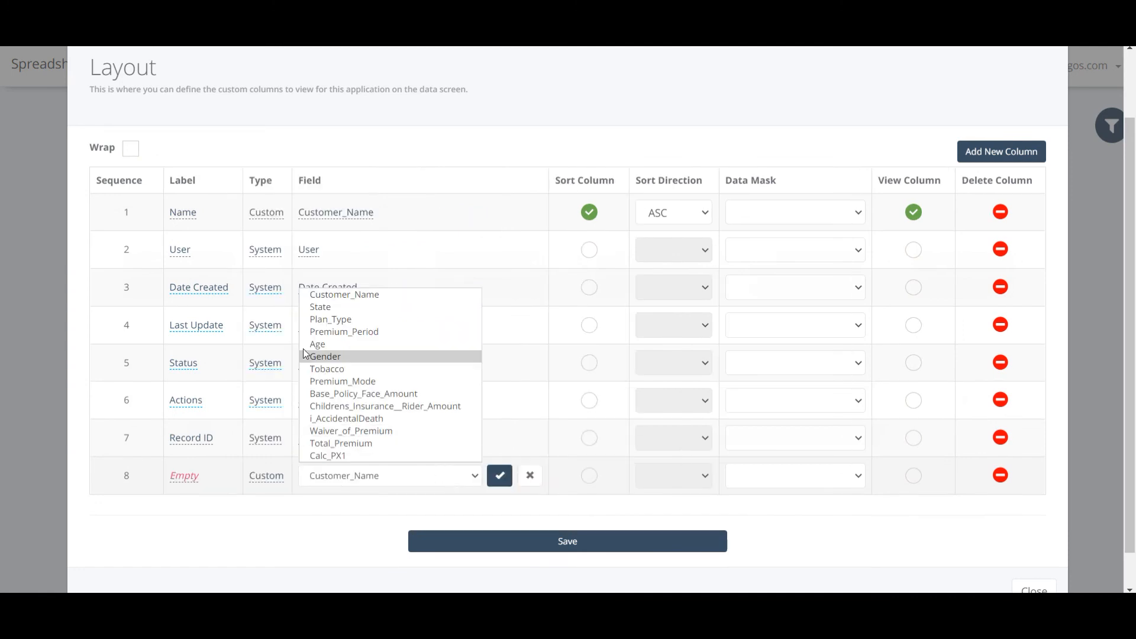
{"action": "left_click", "coordinate": [342, 307]}
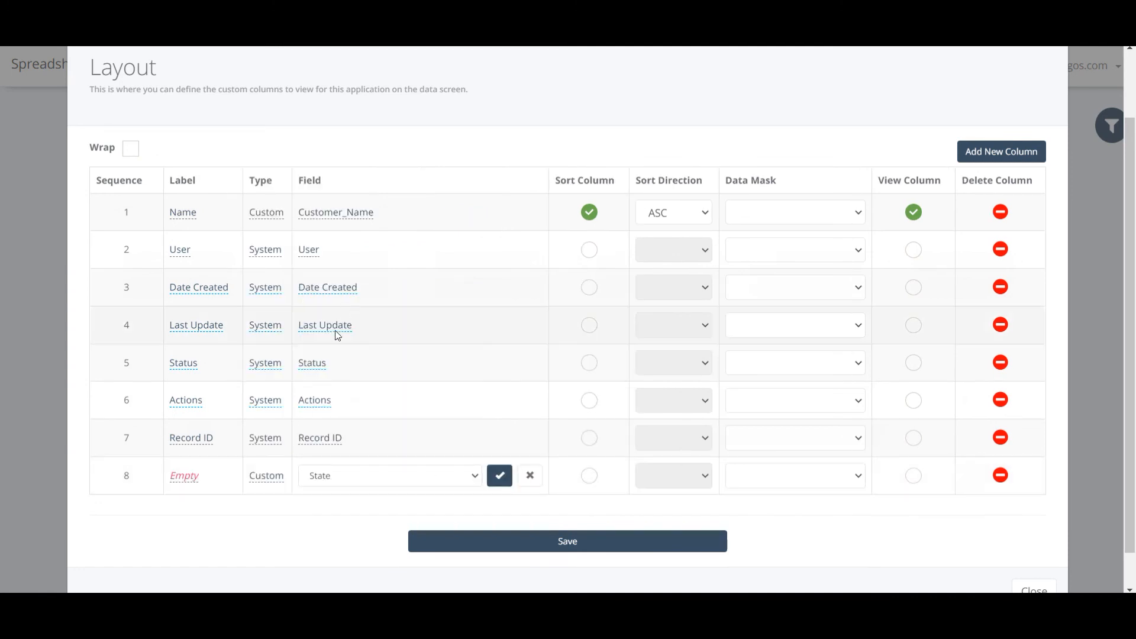
{"action": "left_click", "coordinate": [253, 480]}
{"action": "left_click", "coordinate": [415, 480]}
{"action": "left_click", "coordinate": [417, 479]}
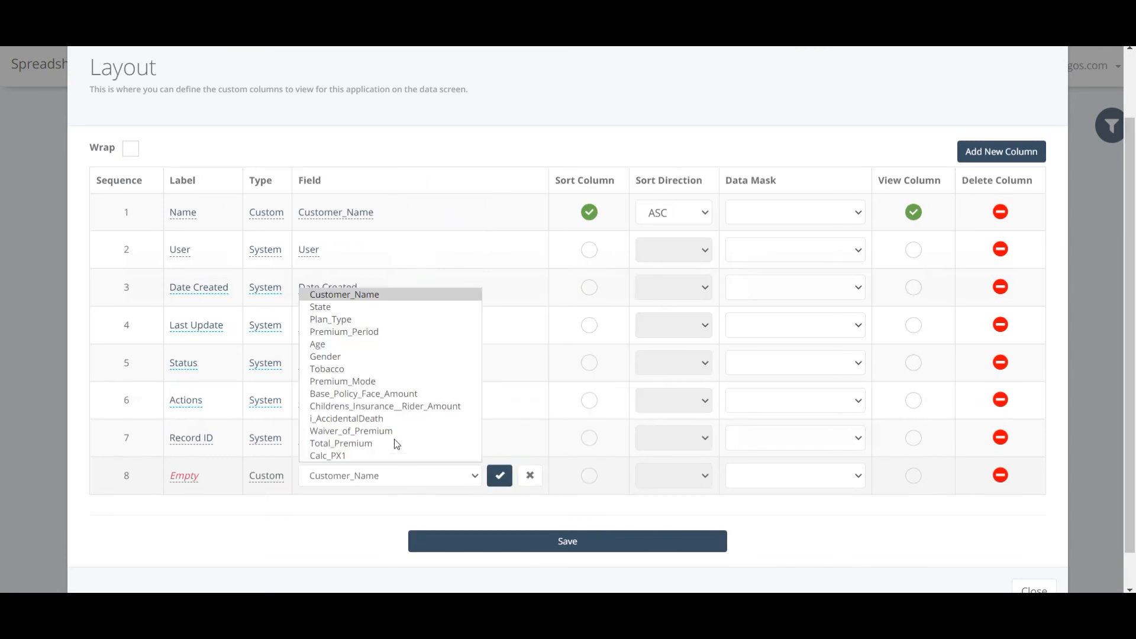
{"action": "left_click", "coordinate": [342, 307]}
{"action": "left_click", "coordinate": [502, 476]}
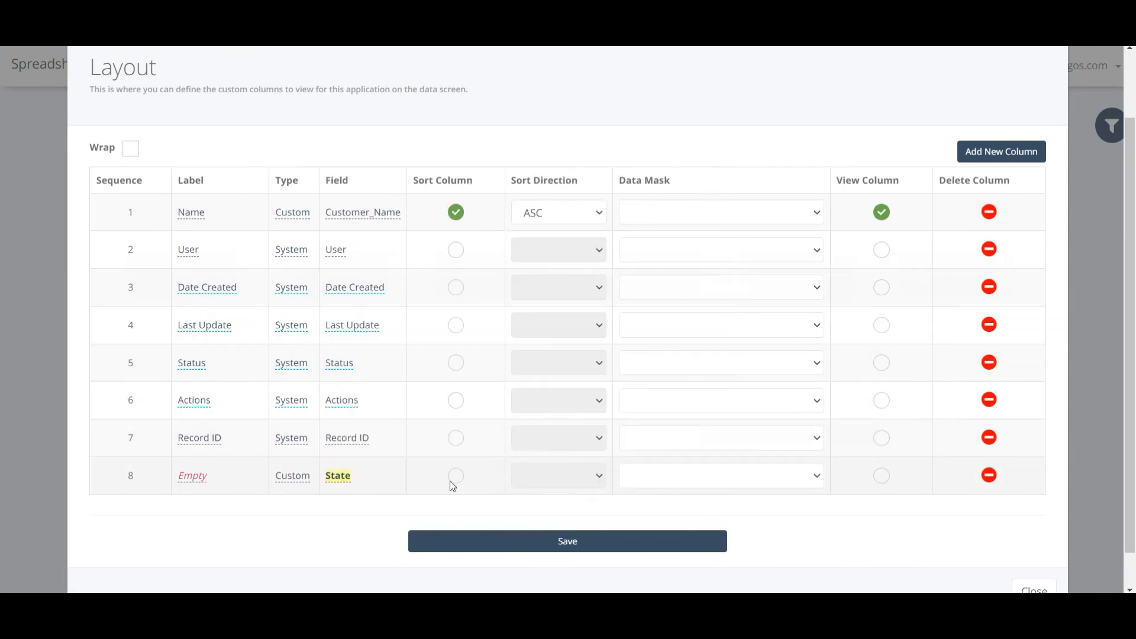
- Label the new column State, then save the layout and close it
{"action": "left_click", "coordinate": [197, 475]}
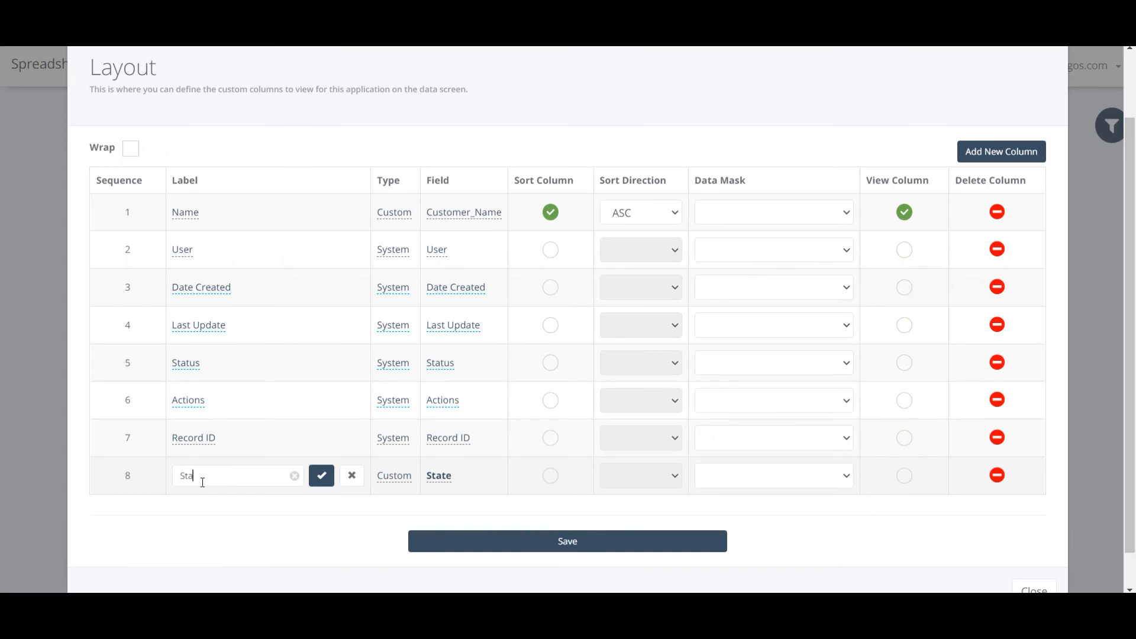
{"action": "left_click", "coordinate": [322, 475]}
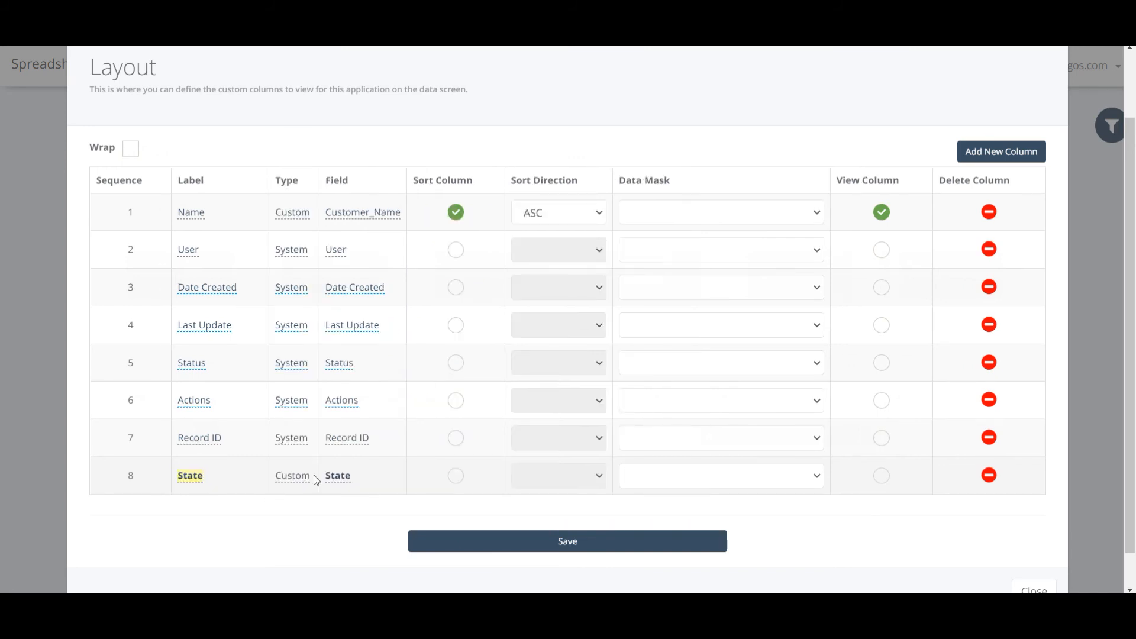
{"action": "left_click", "coordinate": [471, 541]}
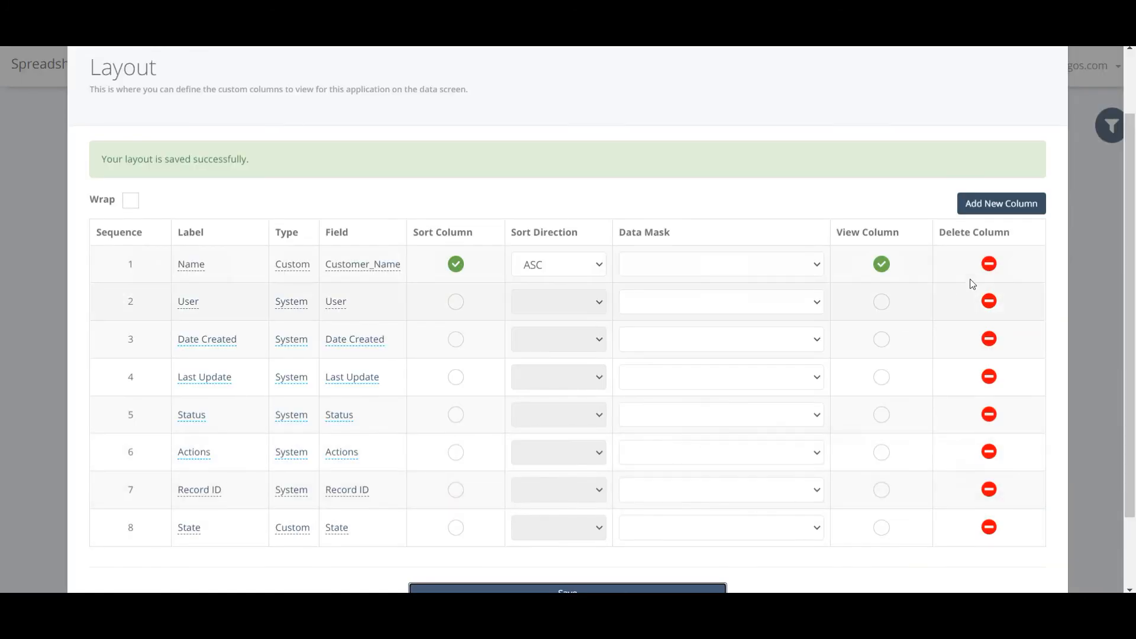
{"action": "left_click", "coordinate": [1077, 271]}
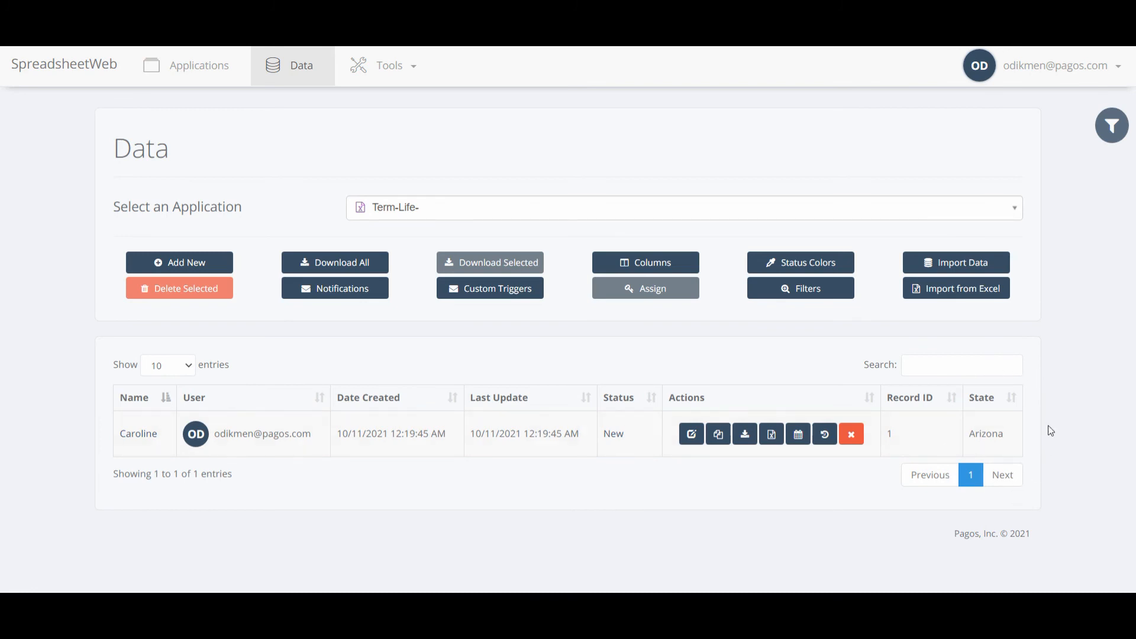
- Open the saved quote record's status settings and change its status to Approved
{"action": "left_click", "coordinate": [621, 440]}
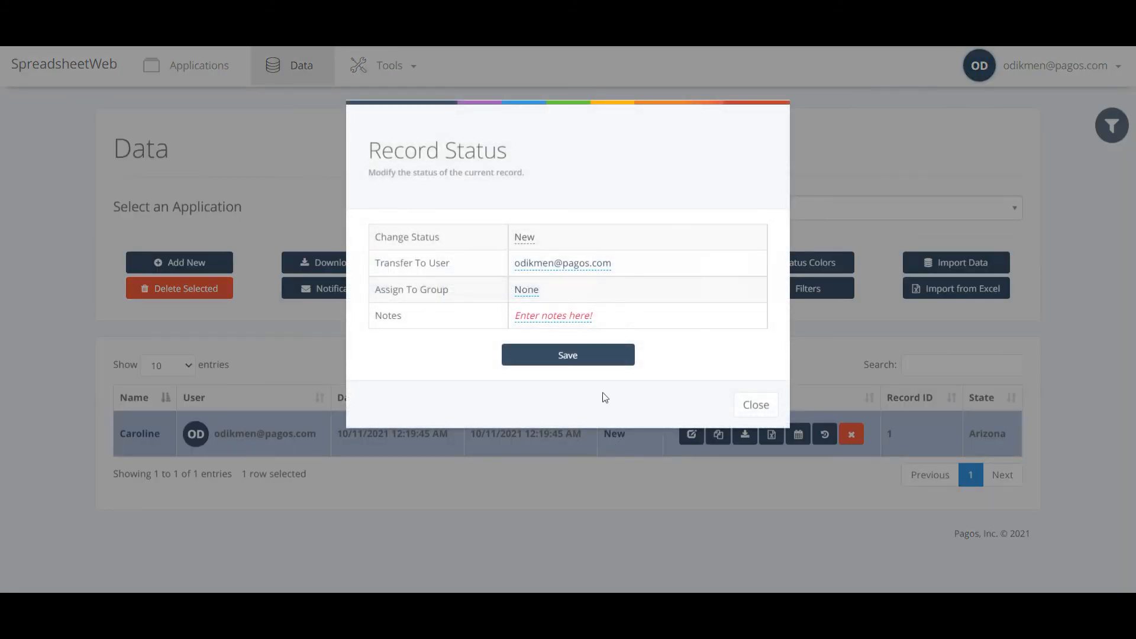
{"action": "left_click", "coordinate": [525, 238]}
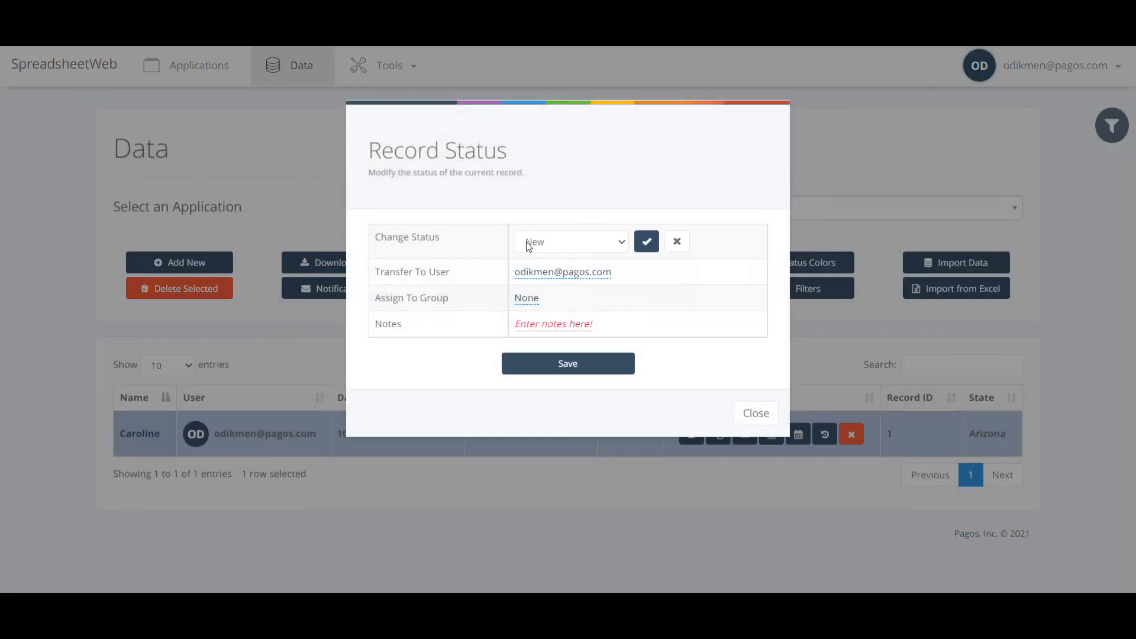
{"action": "left_click", "coordinate": [594, 244]}
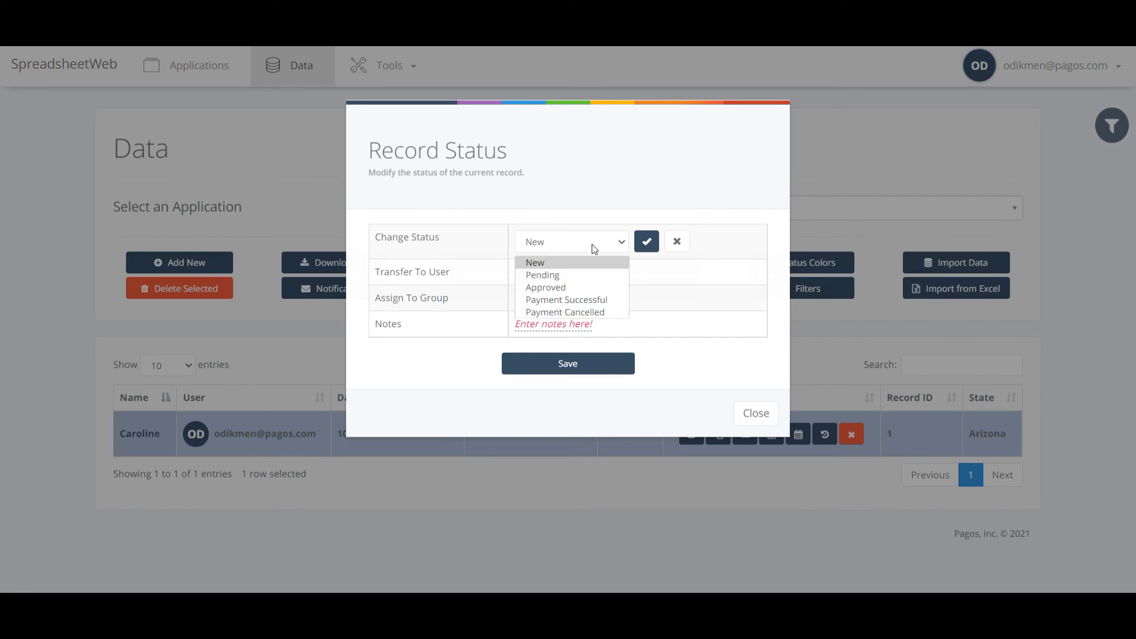
{"action": "left_click", "coordinate": [575, 286]}
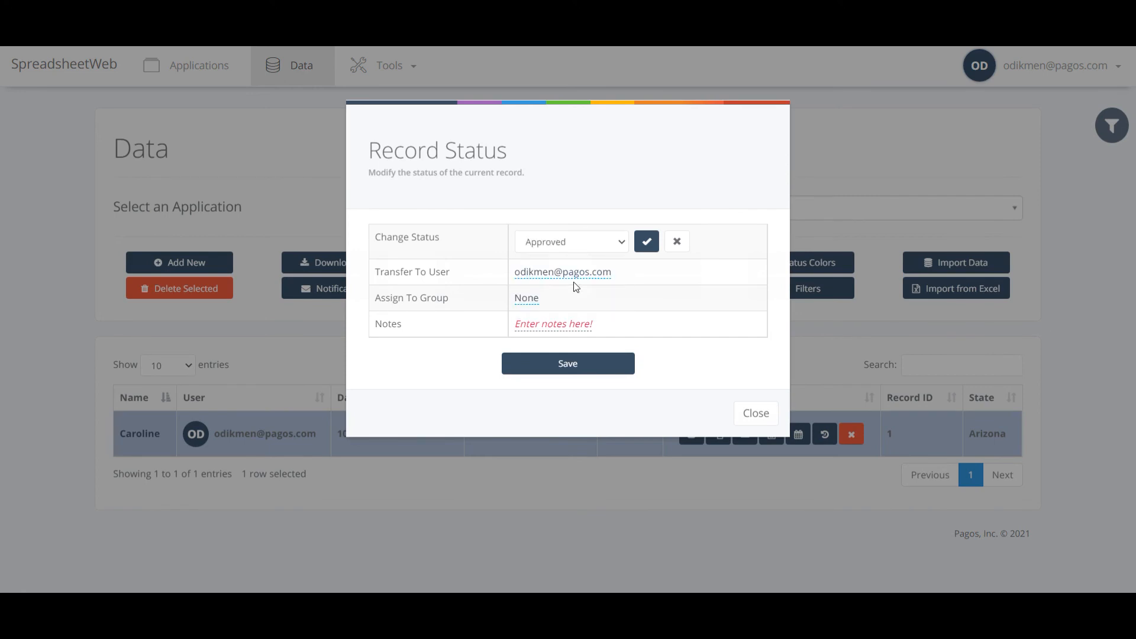
{"action": "left_click", "coordinate": [646, 241]}
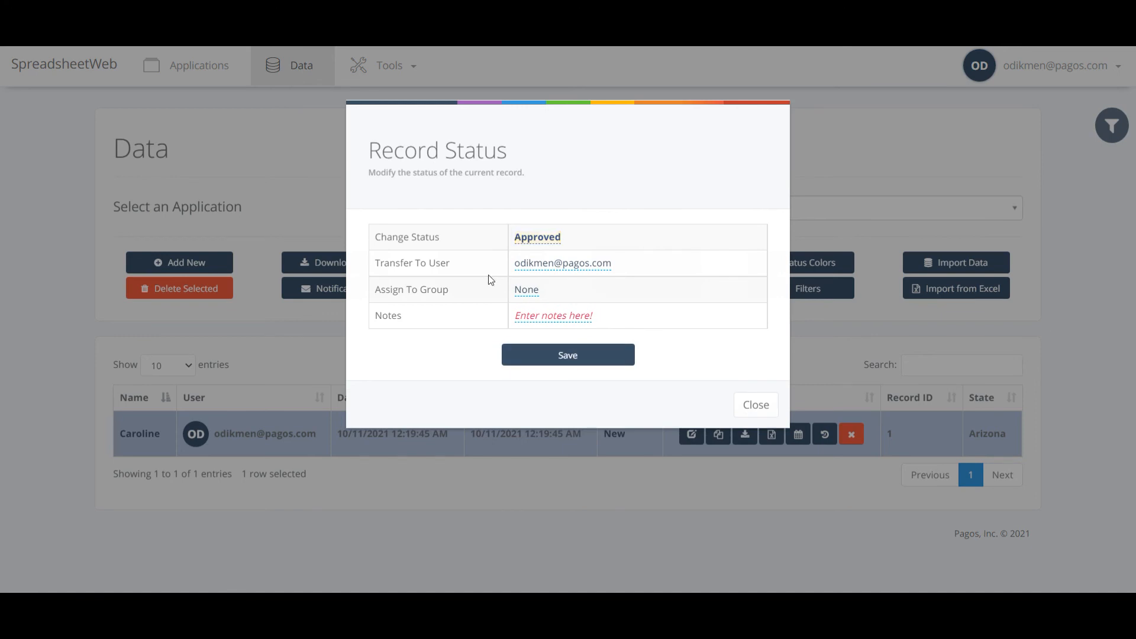
- Assign the record to the Default group, then save the record status and return to the data view
{"action": "left_click", "coordinate": [526, 289]}
{"action": "left_click", "coordinate": [572, 294]}
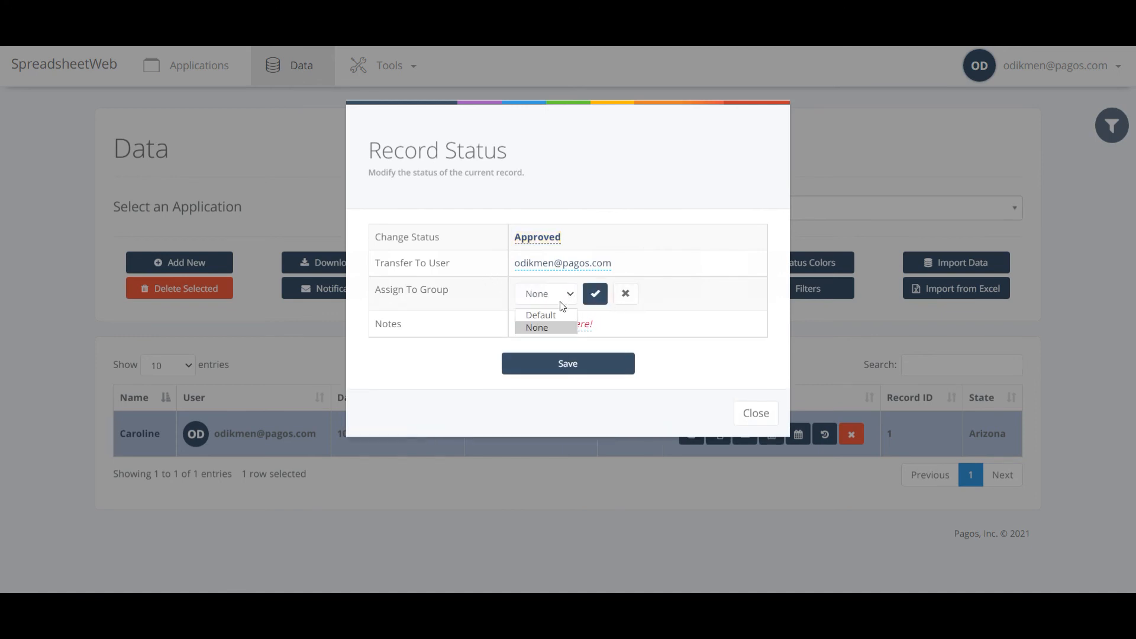
{"action": "left_click", "coordinate": [551, 314]}
{"action": "left_click", "coordinate": [595, 294]}
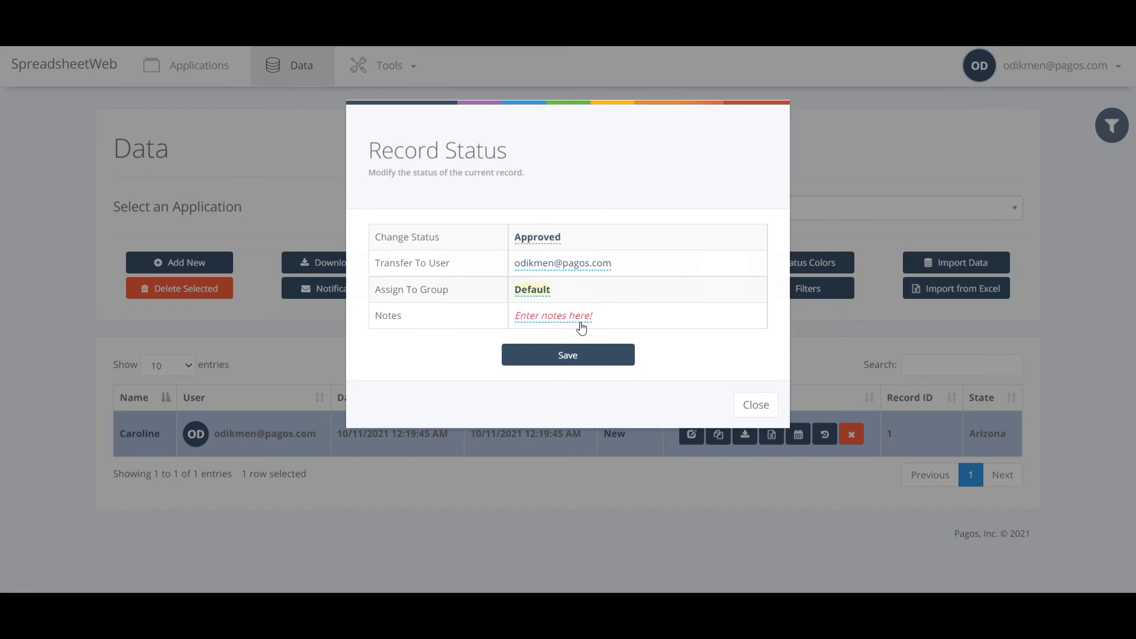
{"action": "left_click", "coordinate": [577, 357]}
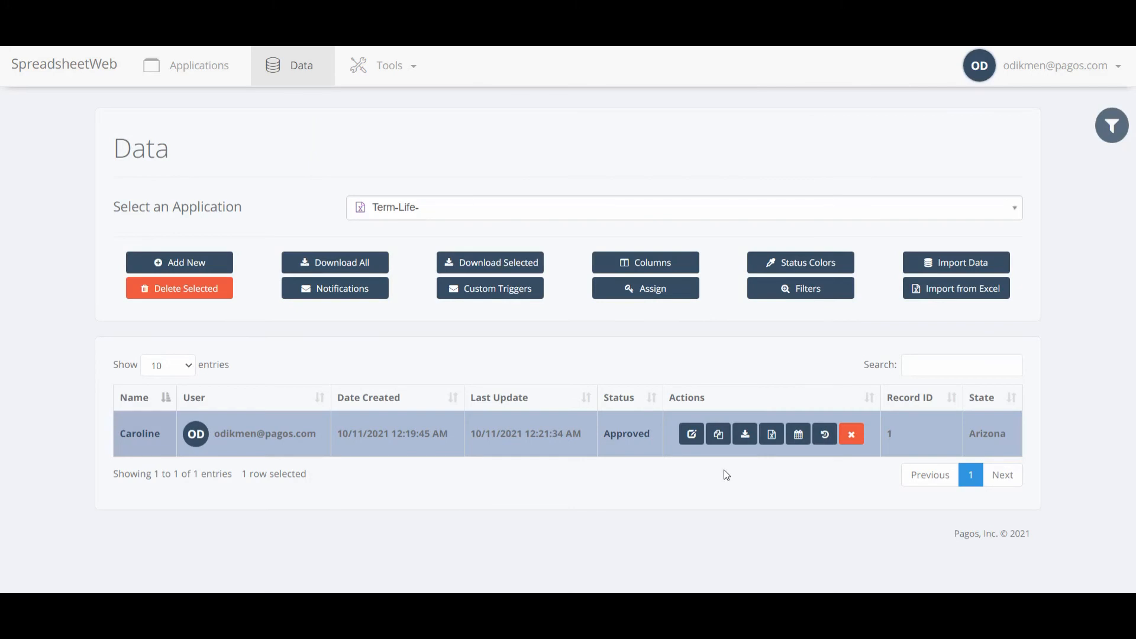
{"action": "left_click", "coordinate": [754, 462]}
- Open the status color definitions and give the New status the blue color #004dfe
{"action": "left_click", "coordinate": [790, 260]}
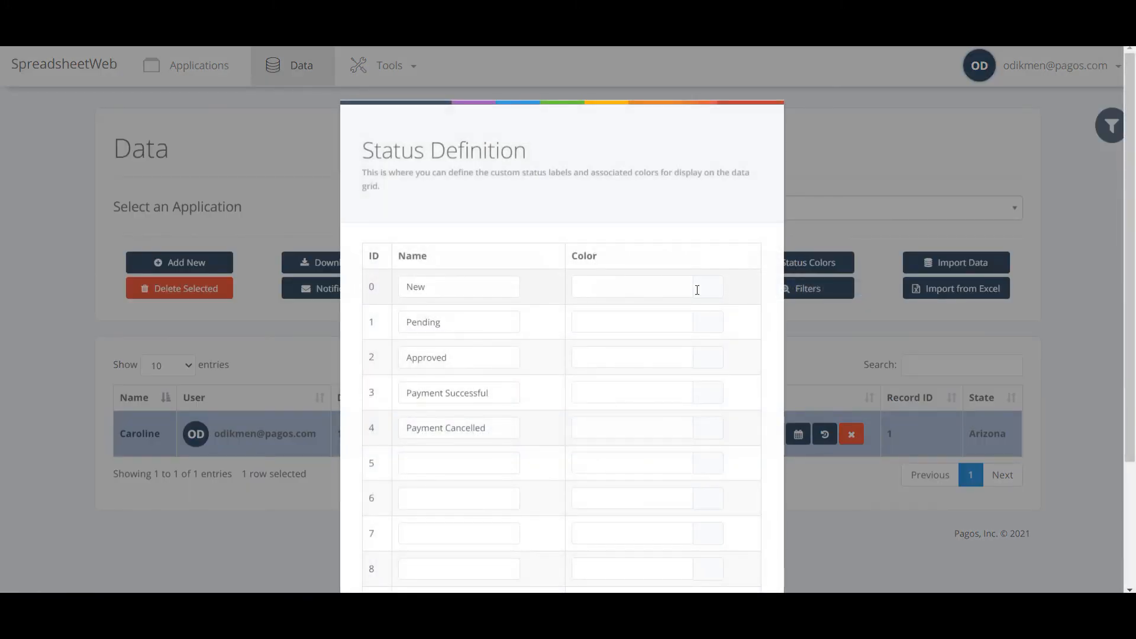
{"action": "left_click", "coordinate": [708, 289]}
{"action": "left_click", "coordinate": [699, 325]}
{"action": "left_click", "coordinate": [687, 310]}
{"action": "left_click", "coordinate": [691, 304]}
{"action": "left_click", "coordinate": [561, 322]}
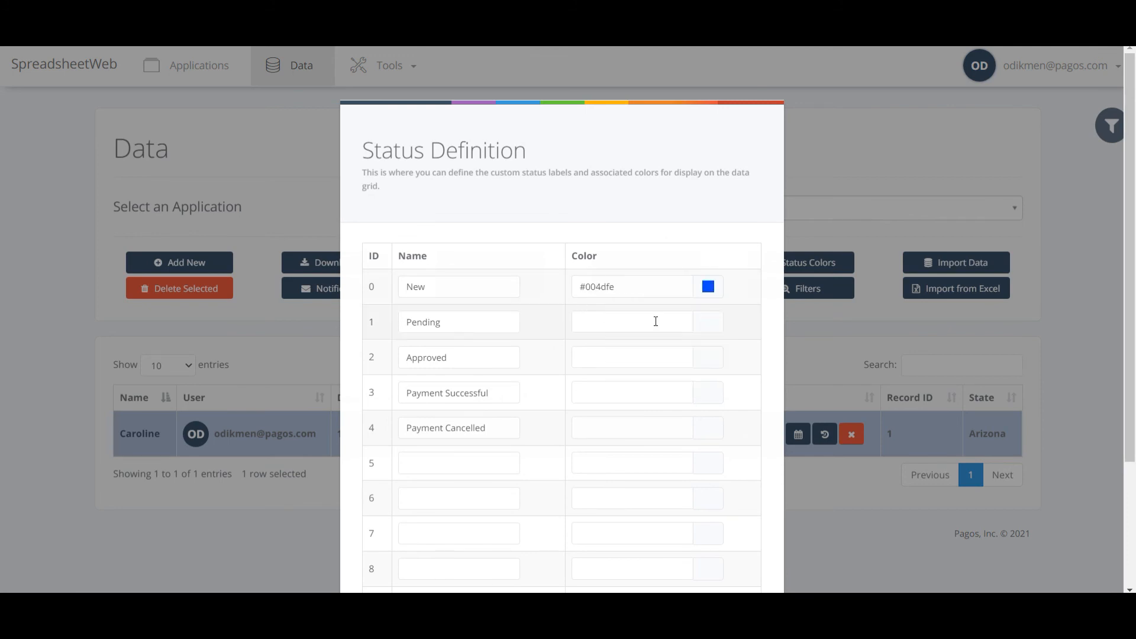
- Give the Pending status the pinkish-purple color #c53ebd
{"action": "left_click", "coordinate": [707, 324]}
{"action": "left_click", "coordinate": [677, 370]}
{"action": "left_click_drag", "start_coordinate": [700, 368], "coordinate": [701, 347]}
{"action": "left_click", "coordinate": [666, 354]}
{"action": "left_click", "coordinate": [576, 350]}
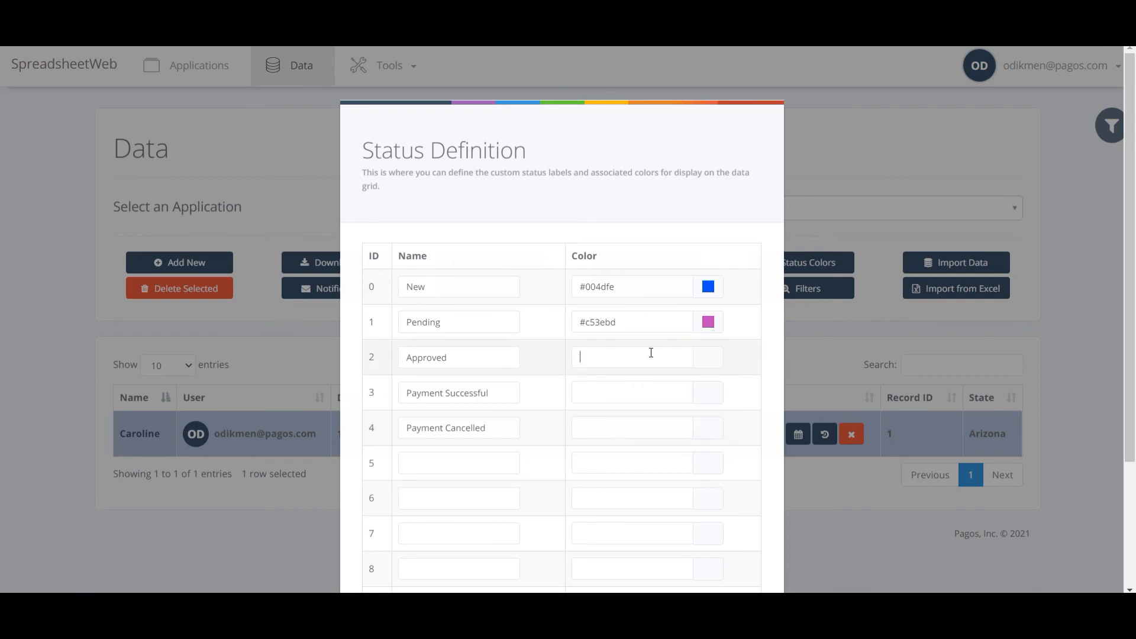
- Give the Approved status the turquoise color #00ffc5
{"action": "left_click", "coordinate": [713, 363]}
{"action": "left_click", "coordinate": [700, 411]}
{"action": "left_click", "coordinate": [689, 385]}
{"action": "left_click_drag", "start_coordinate": [689, 385], "coordinate": [692, 373]}
{"action": "left_click", "coordinate": [690, 398]}
- Give the Payment Successful status the green color #24ff00
{"action": "left_click", "coordinate": [709, 400]}
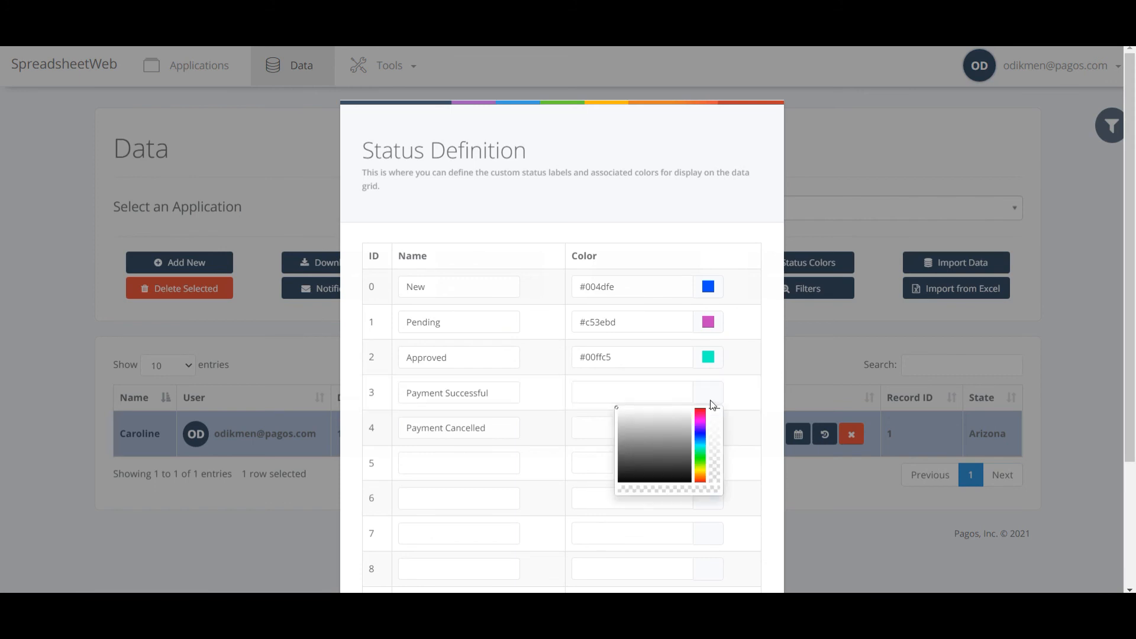
{"action": "left_click_drag", "start_coordinate": [696, 432], "coordinate": [699, 461]}
{"action": "left_click", "coordinate": [689, 409]}
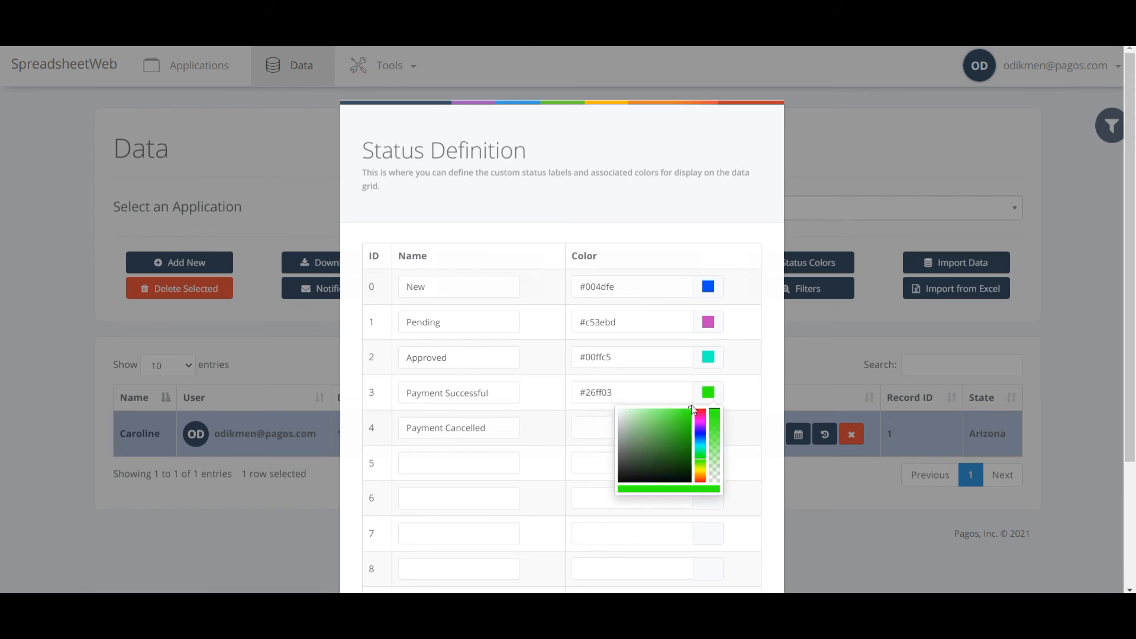
{"action": "left_click", "coordinate": [551, 410]}
- Give the Payment Cancelled status the red color #ff0000
{"action": "left_click", "coordinate": [708, 435]}
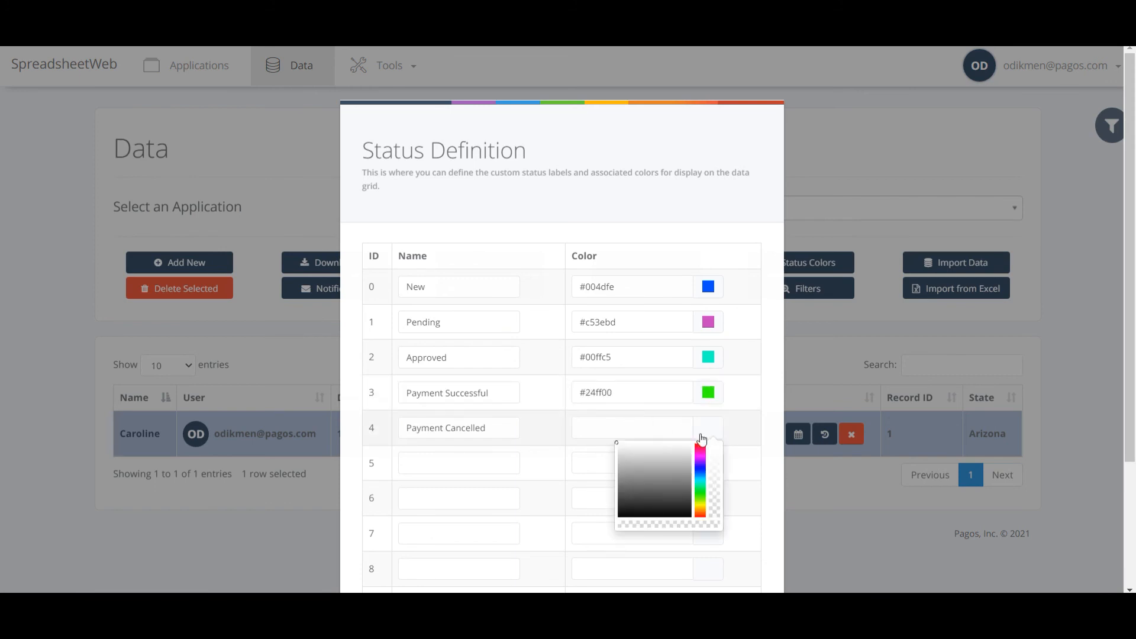
{"action": "left_click", "coordinate": [700, 448]}
{"action": "left_click", "coordinate": [680, 451]}
{"action": "left_click_drag", "start_coordinate": [680, 451], "coordinate": [691, 443]}
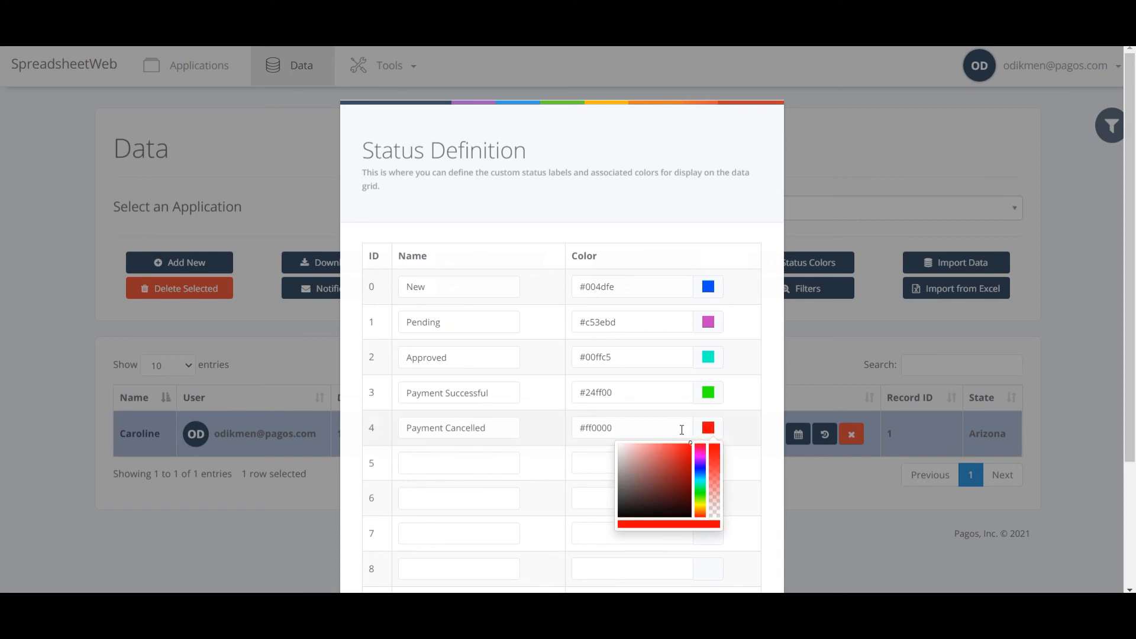
{"action": "left_click", "coordinate": [537, 460]}
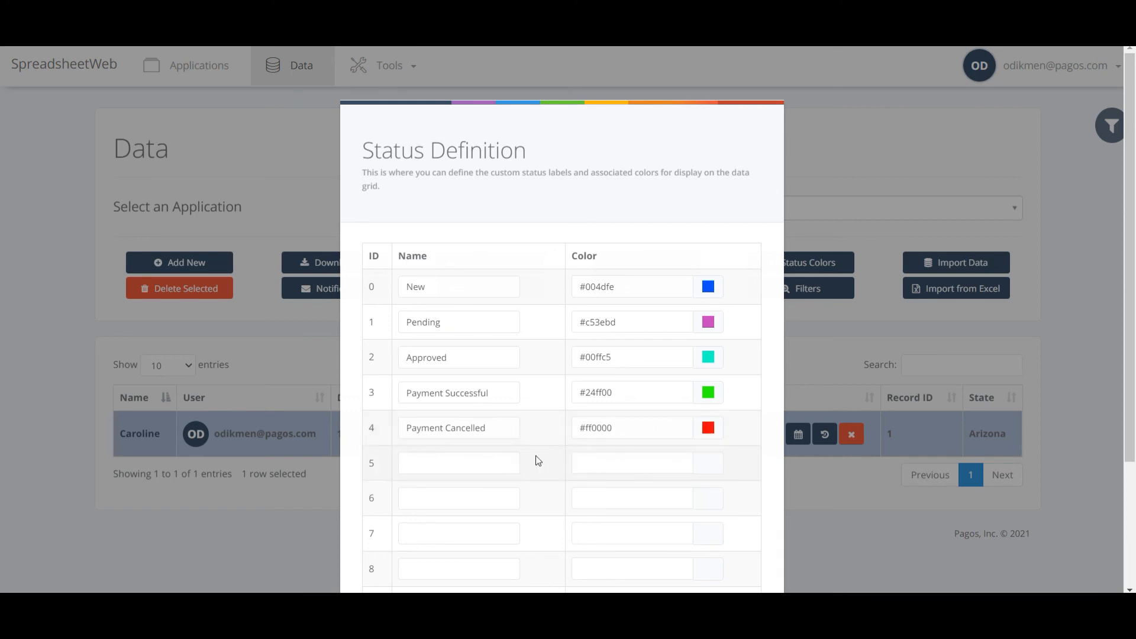
- Name the status with ID 5 Cancelled and clear the Payment Cancelled name from ID 4
{"action": "left_click", "coordinate": [490, 463]}
{"action": "type", "text": "Cancelled"}
{"action": "left_click_drag", "start_coordinate": [500, 425], "coordinate": [374, 423]}
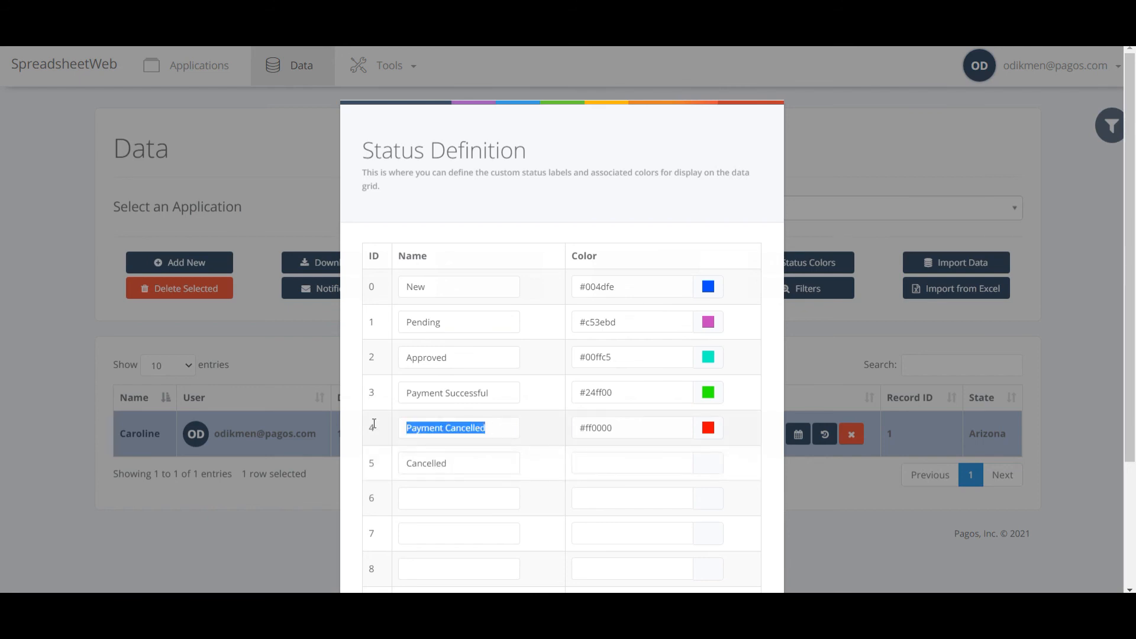
{"action": "key", "text": "BackSpace"}
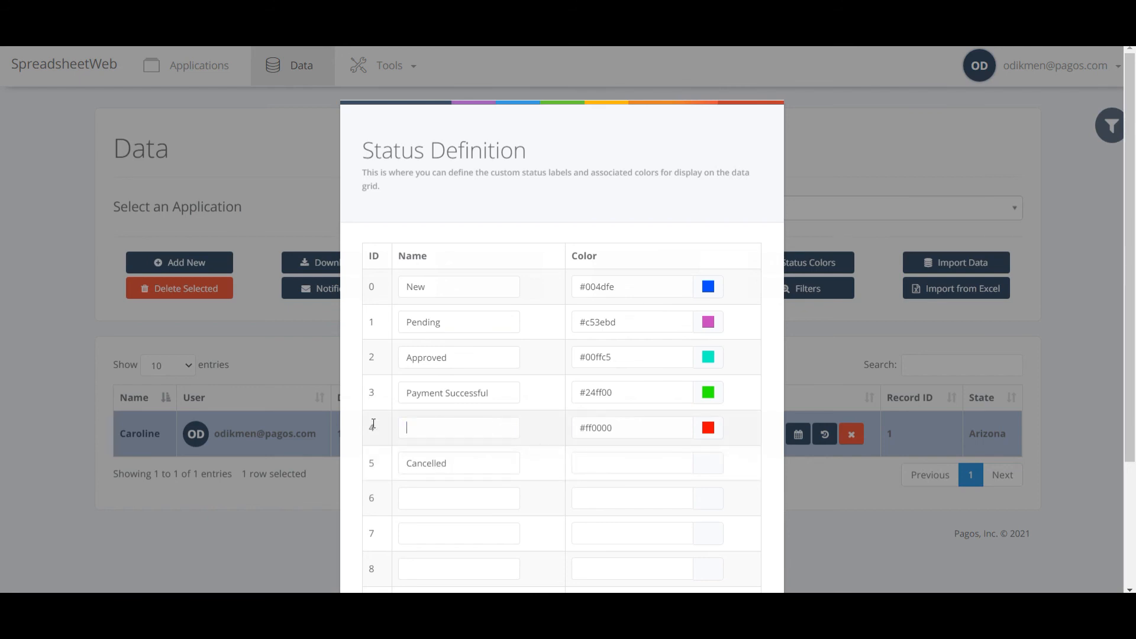
- Give the Cancelled status the red color #ff0000, then save the status definitions and close them
{"action": "left_click", "coordinate": [711, 469]}
{"action": "left_click_drag", "start_coordinate": [702, 488], "coordinate": [702, 479]}
{"action": "left_click", "coordinate": [690, 478]}
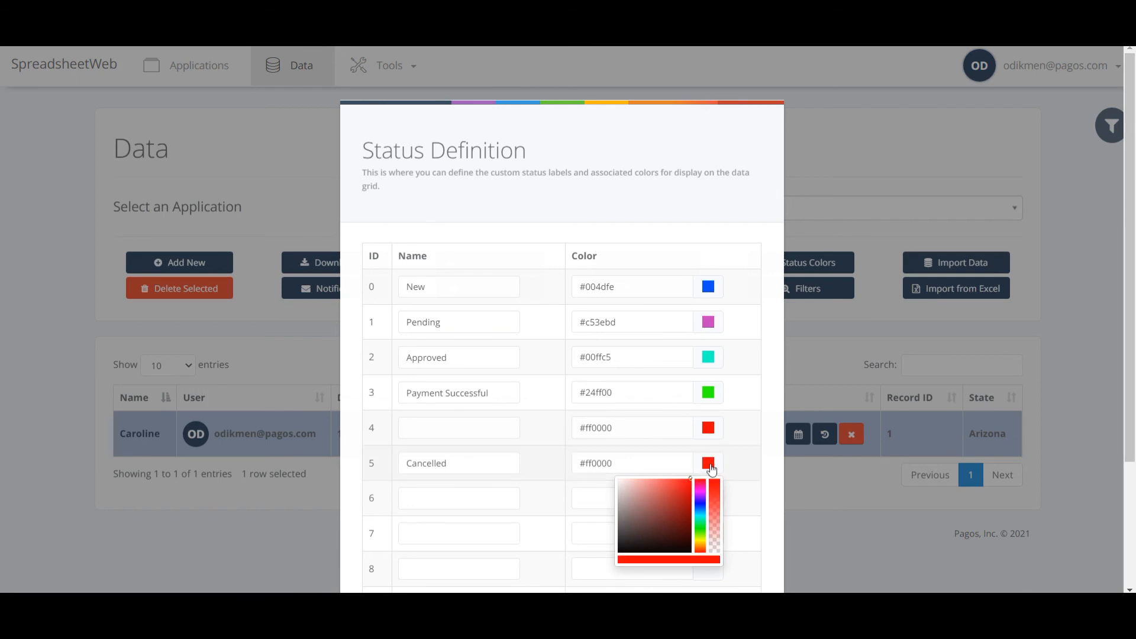
{"action": "scroll", "coordinate": [552, 456], "scroll_direction": "down", "scroll_amount": 2}
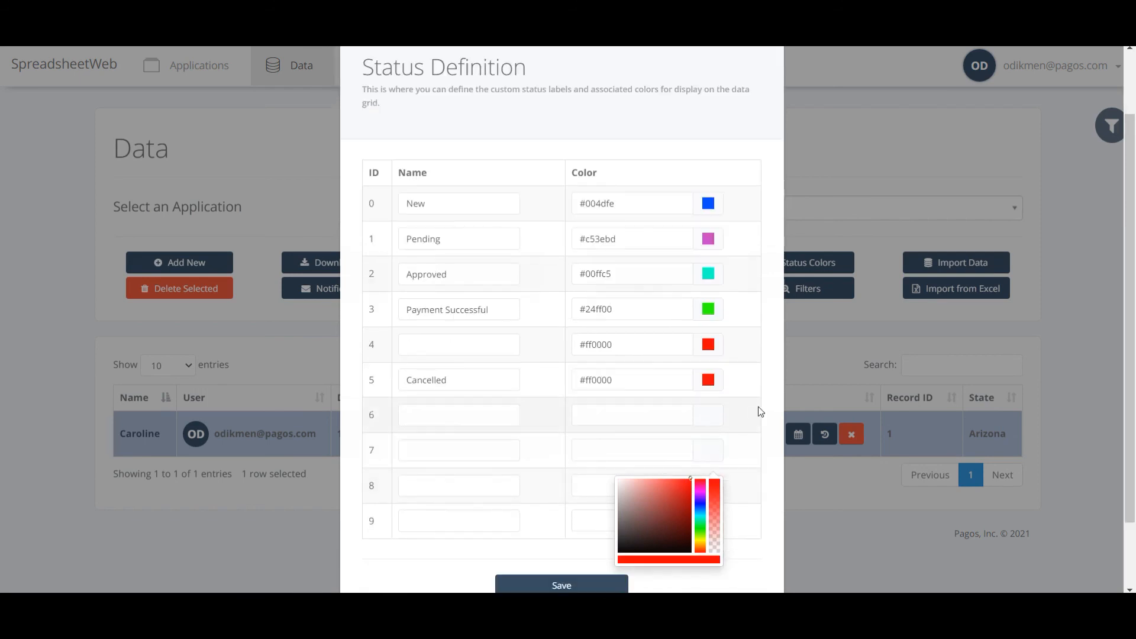
{"action": "left_click", "coordinate": [564, 586]}
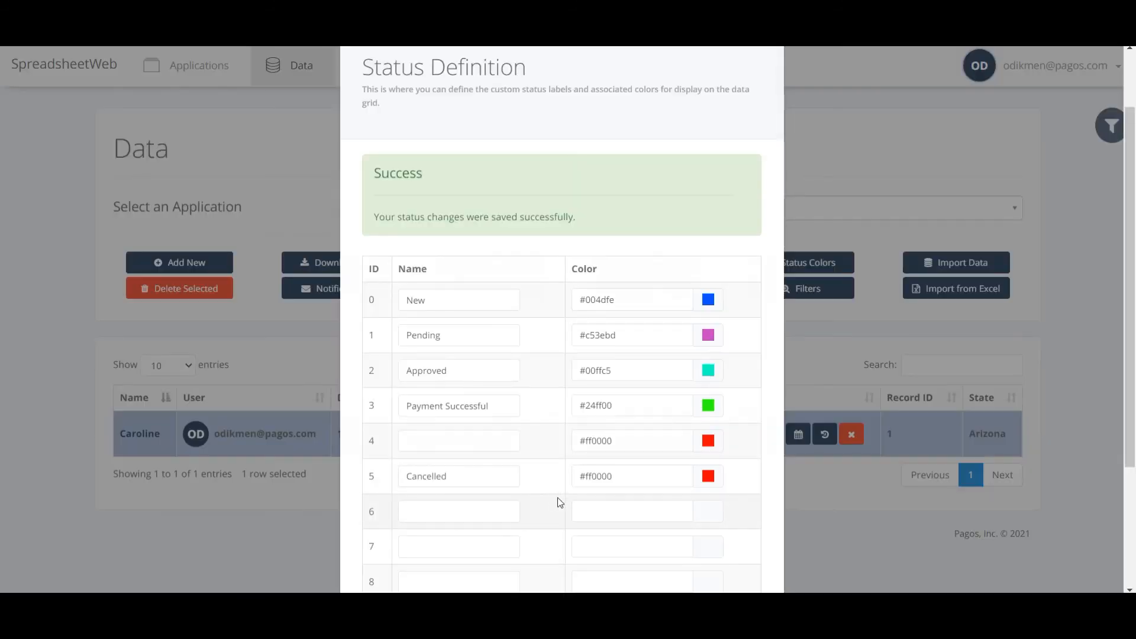
{"action": "left_click", "coordinate": [838, 464]}
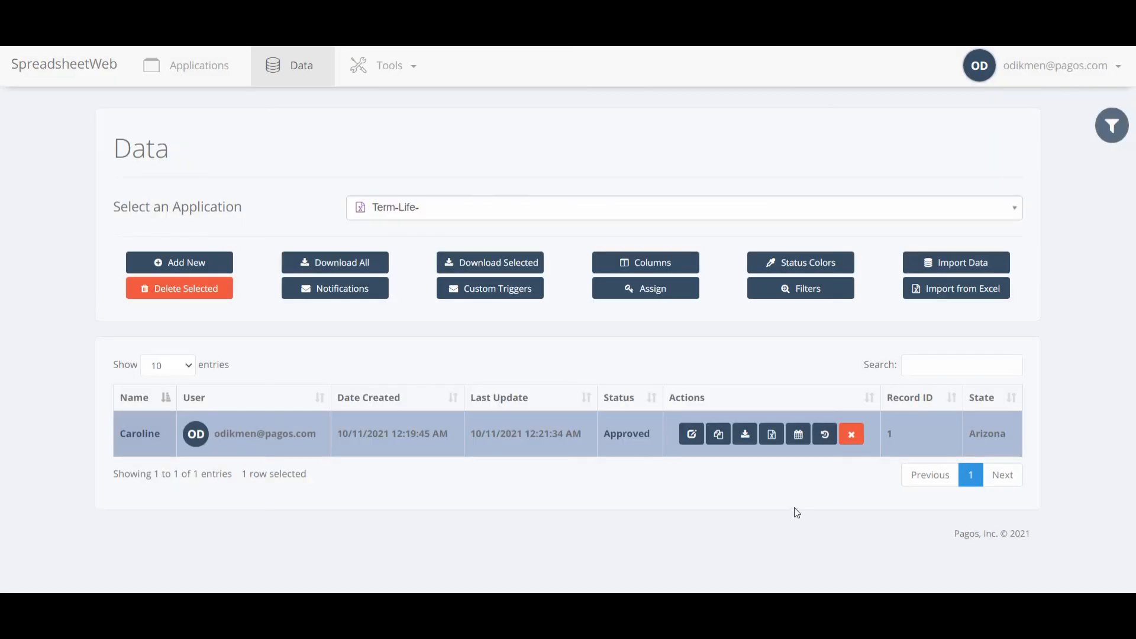
- Change the quote record's status to Cancelled, save it and return to the data view
{"action": "left_click", "coordinate": [636, 435]}
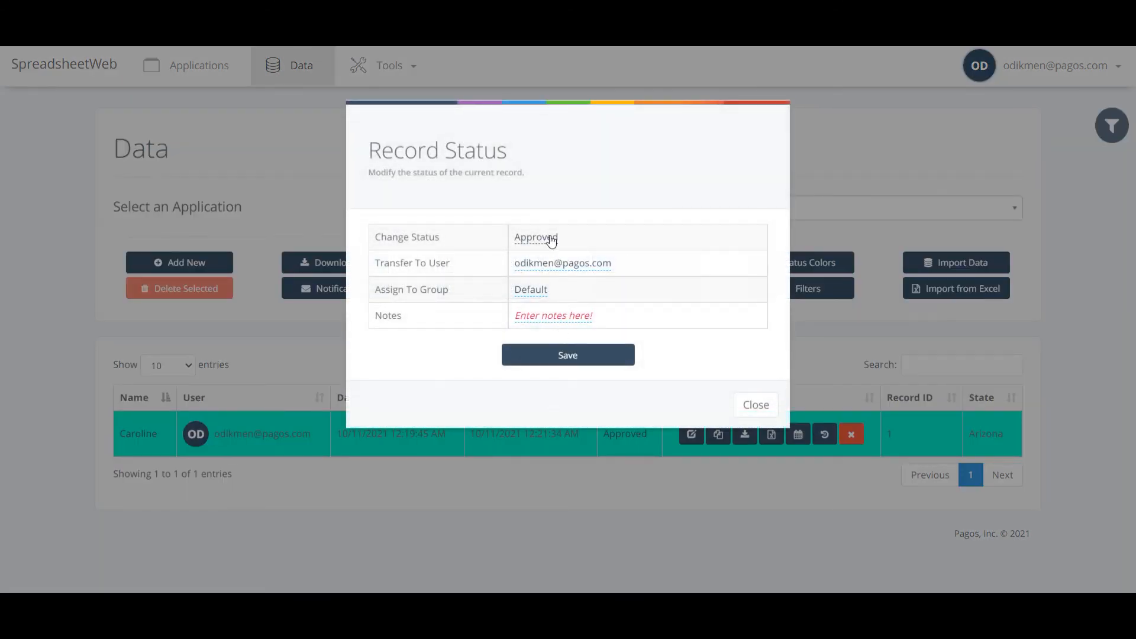
{"action": "left_click", "coordinate": [549, 238]}
{"action": "left_click", "coordinate": [548, 242]}
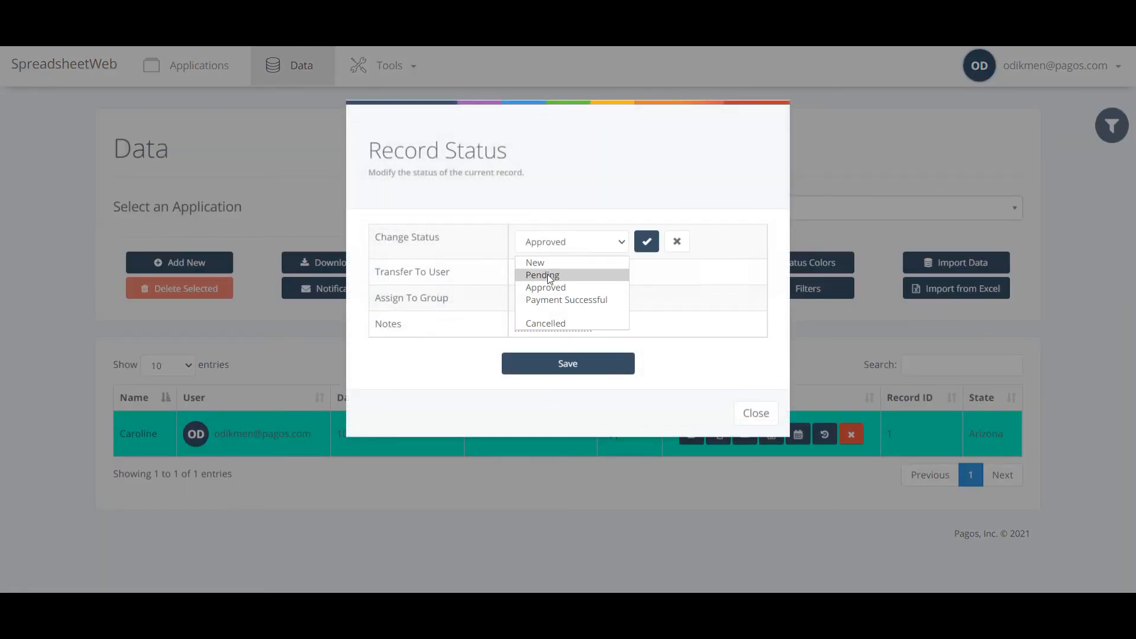
{"action": "left_click", "coordinate": [549, 325]}
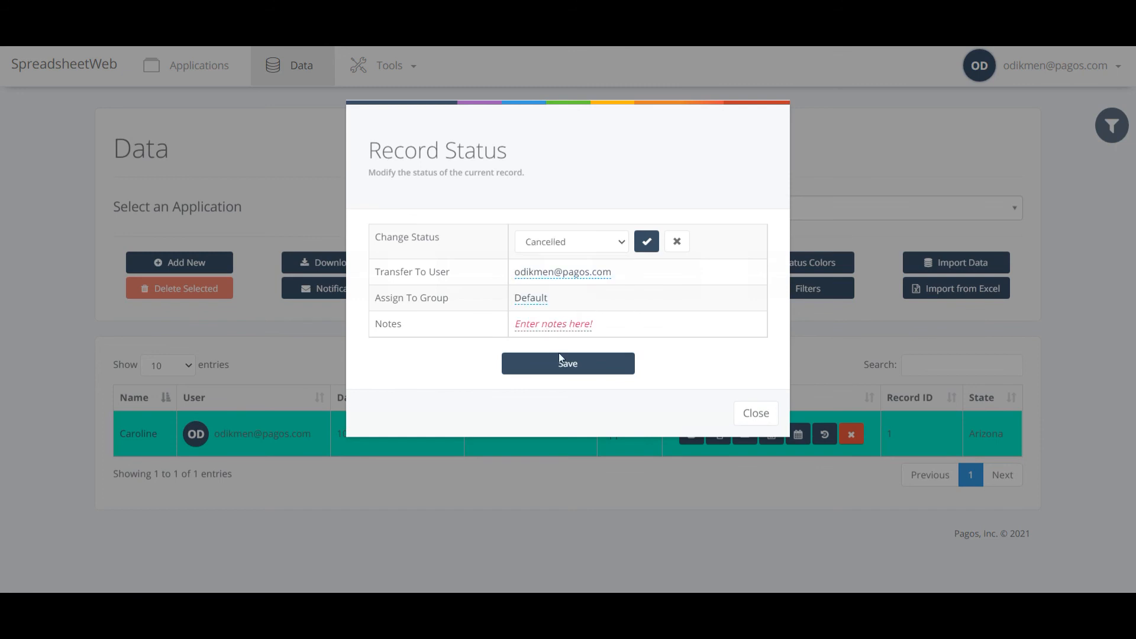
{"action": "left_click", "coordinate": [646, 243]}
{"action": "left_click", "coordinate": [580, 356]}
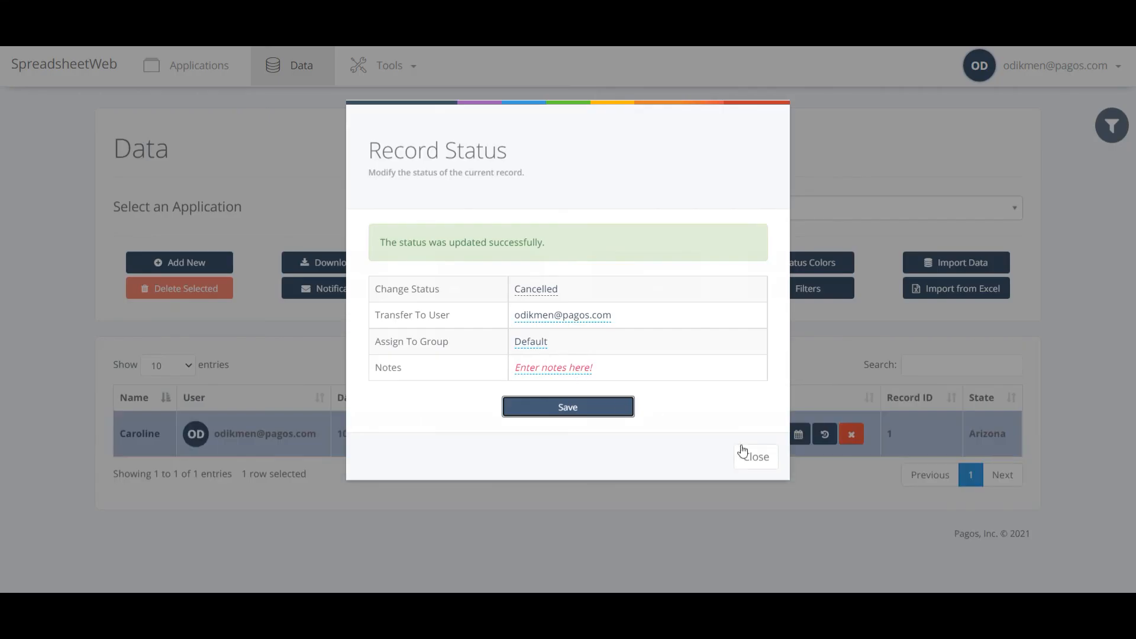
{"action": "left_click", "coordinate": [746, 456]}
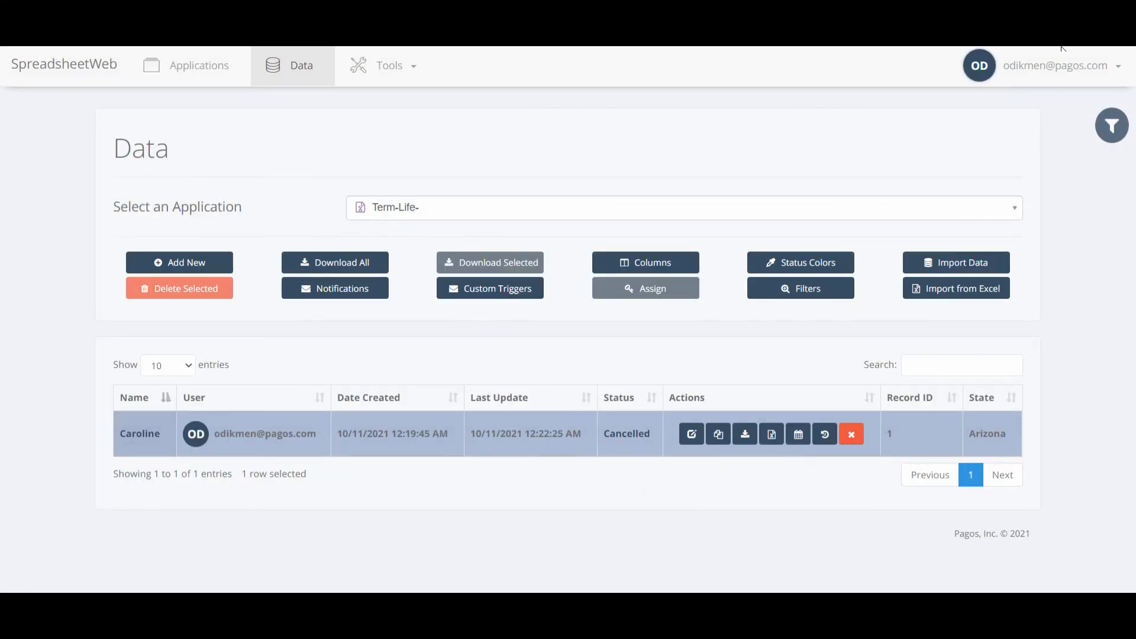
{"action": "left_click", "coordinate": [639, 433]}
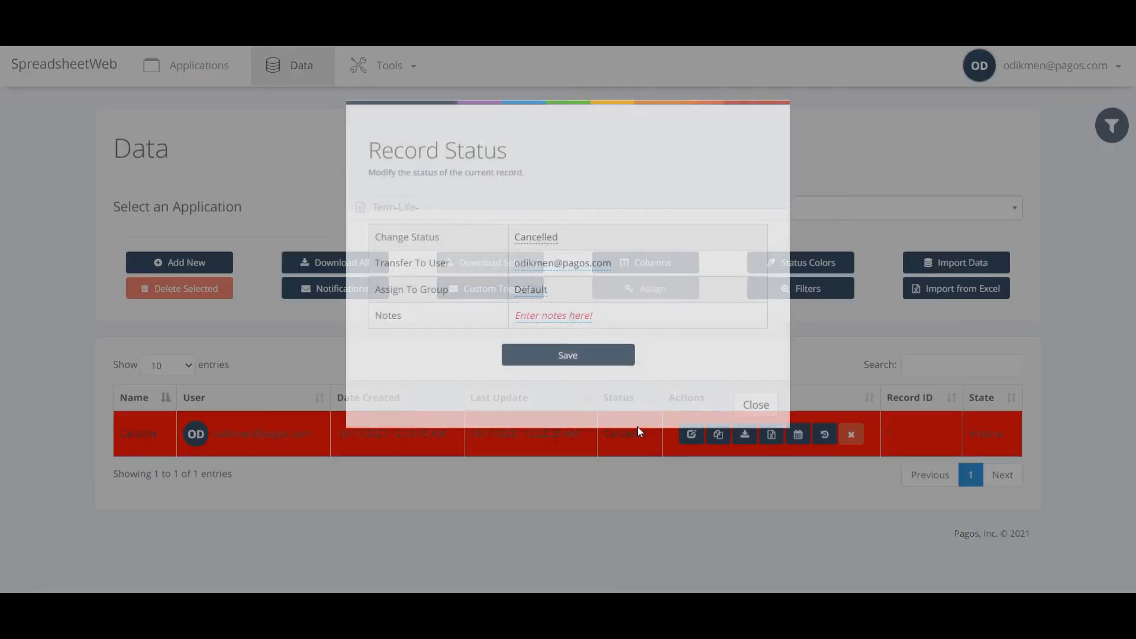
{"action": "left_click", "coordinate": [743, 407]}
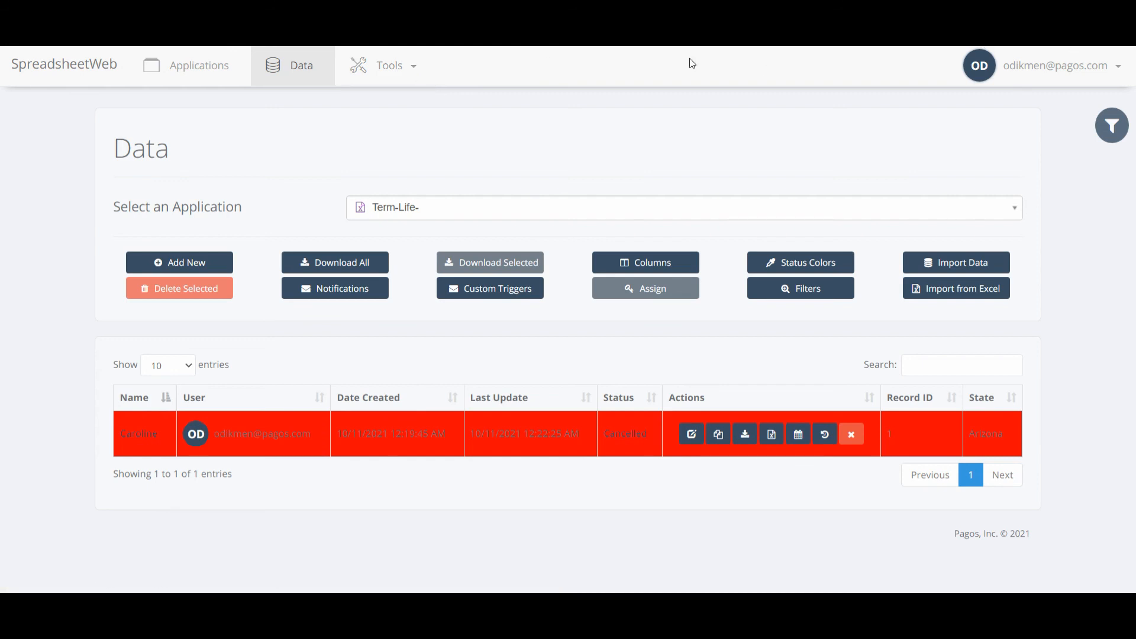
- Open the Analytics page and examine its traffic charts and user activity log
{"action": "left_click", "coordinate": [402, 68]}
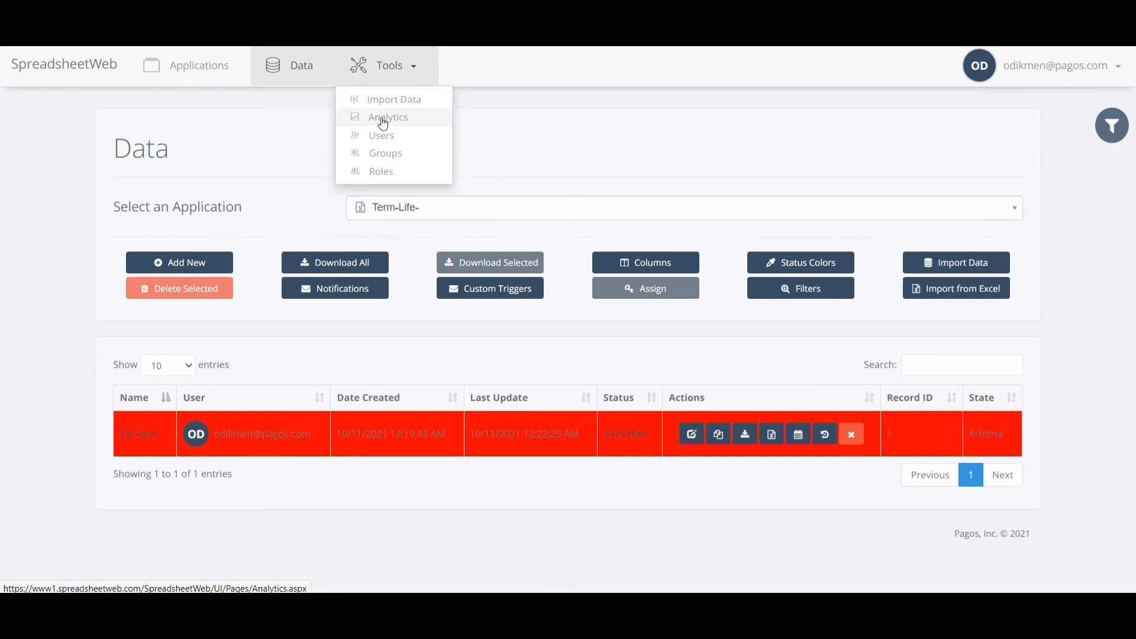
{"action": "left_click", "coordinate": [410, 122]}
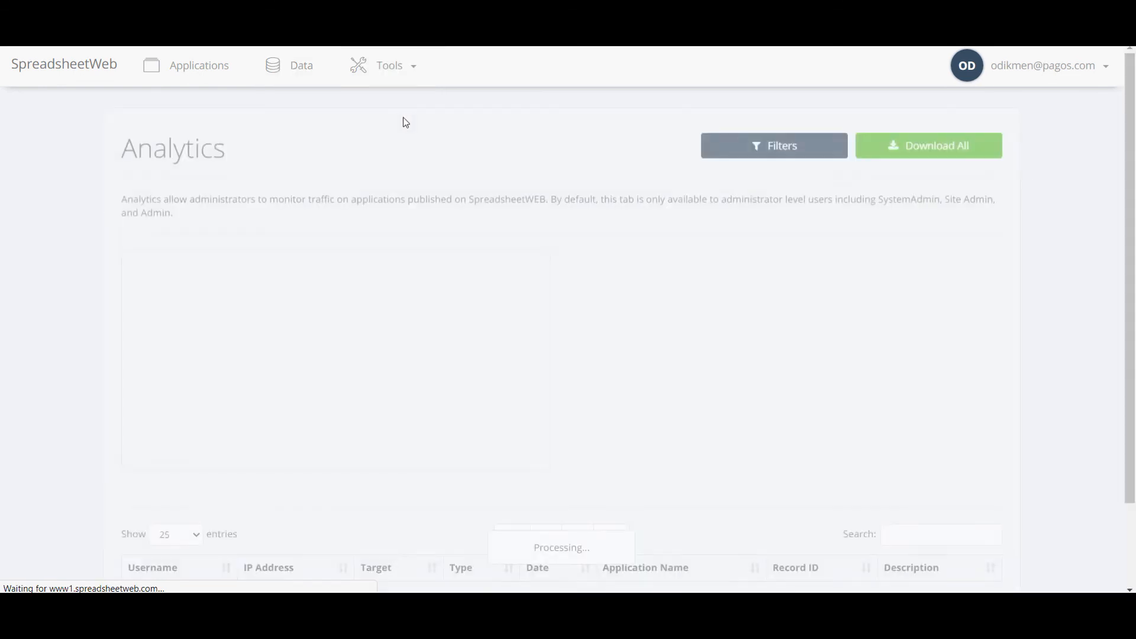
{"action": "left_click_drag", "start_coordinate": [1132, 74], "coordinate": [1132, 186]}
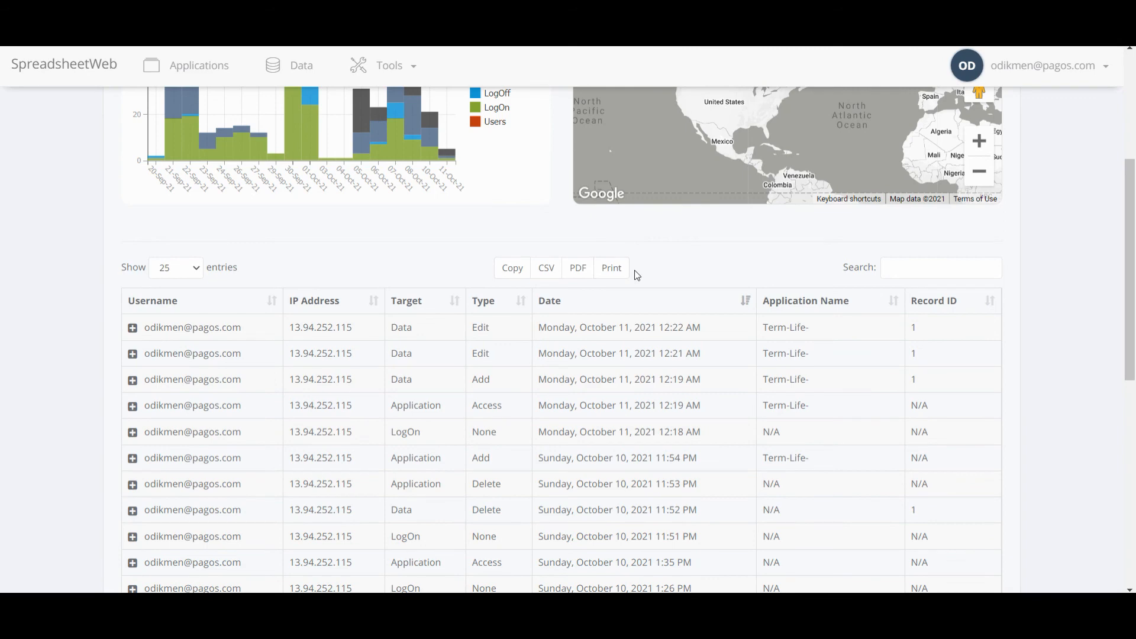
{"action": "scroll", "coordinate": [806, 157], "scroll_direction": "down", "scroll_amount": 8}
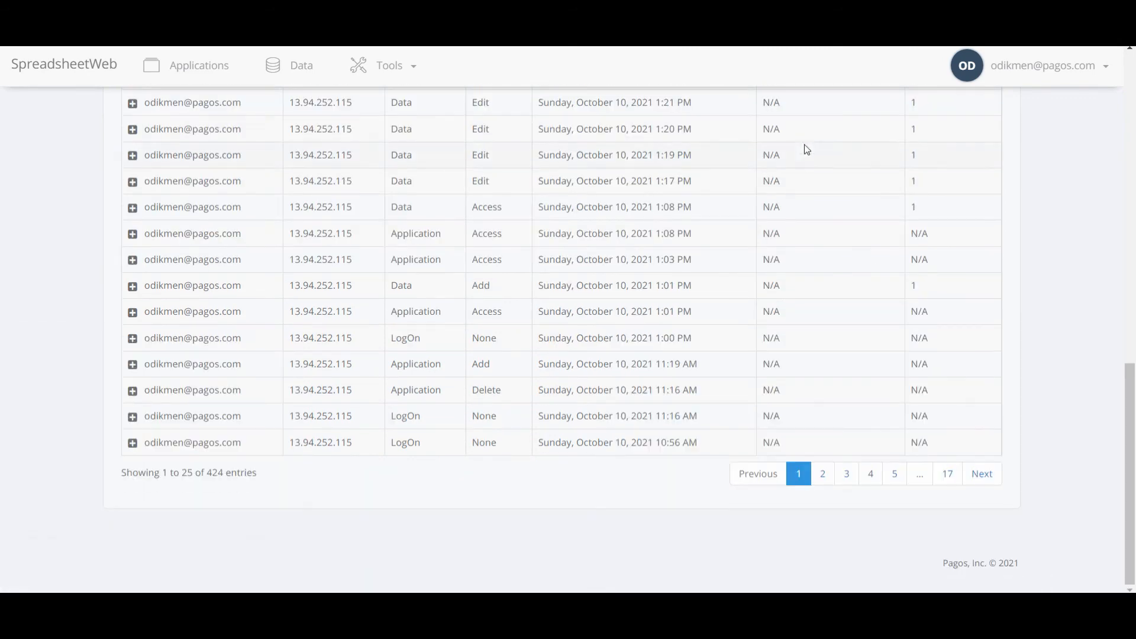
{"action": "left_click_drag", "start_coordinate": [1134, 467], "coordinate": [1134, 151]}
- Open the analytics filters and restrict the activity to the Default group and the administrator's user account
{"action": "left_click", "coordinate": [777, 155]}
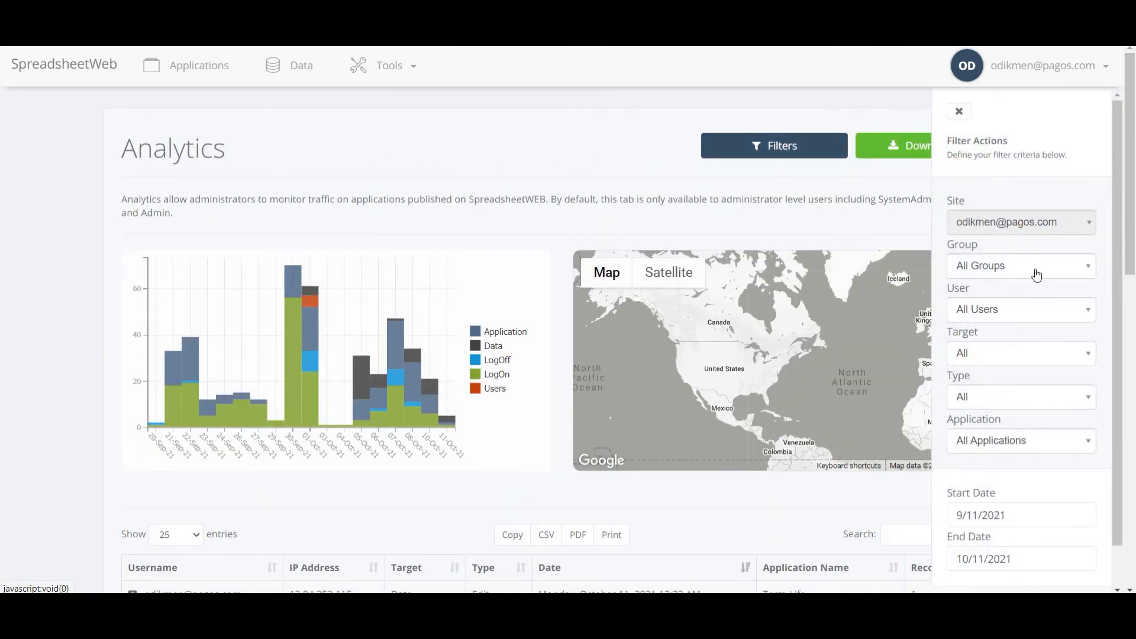
{"action": "left_click", "coordinate": [1037, 274]}
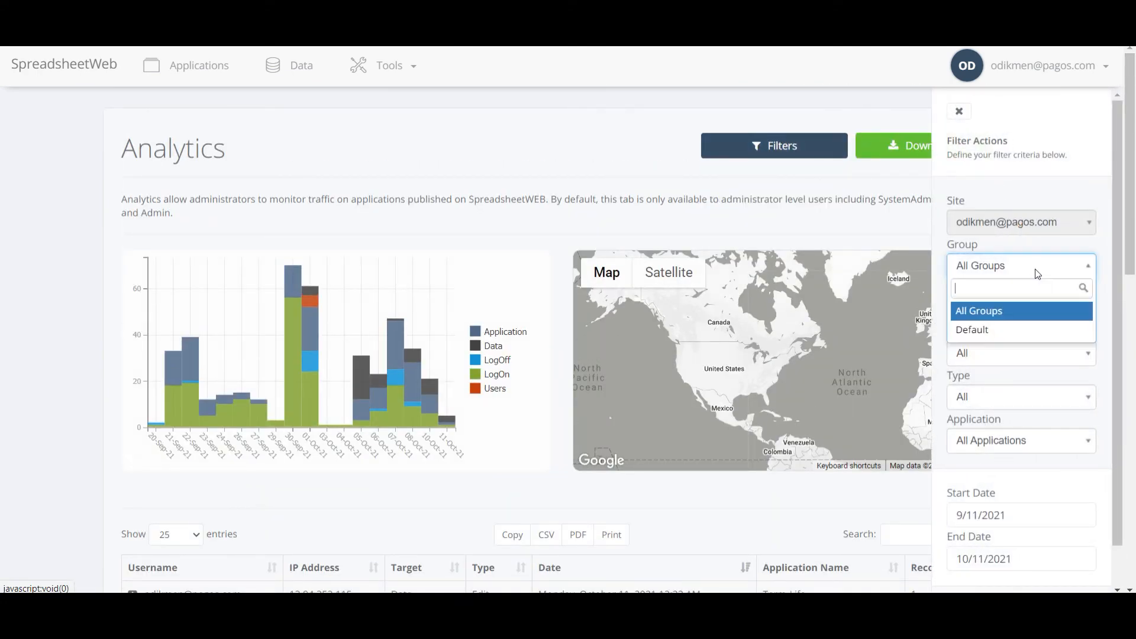
{"action": "left_click", "coordinate": [988, 328]}
{"action": "left_click", "coordinate": [987, 317]}
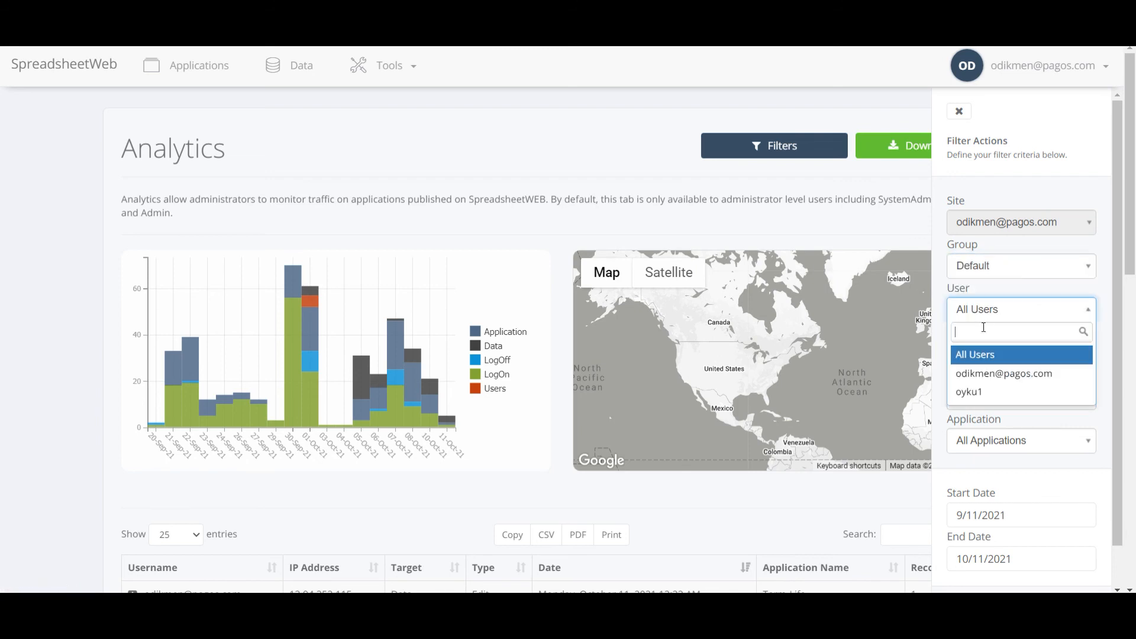
{"action": "left_click", "coordinate": [988, 373]}
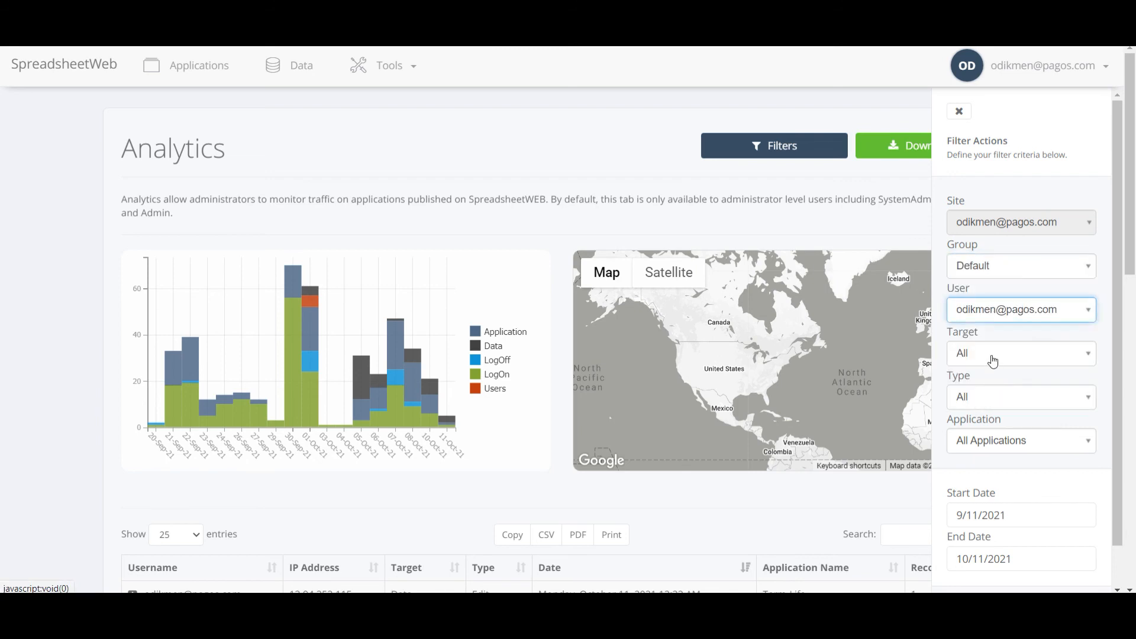
- Set the filter's start date to 10/10/2021, update the analytics, and review the filtered traffic chart and activity log
{"action": "scroll", "coordinate": [991, 359], "scroll_direction": "down", "scroll_amount": 1}
{"action": "left_click", "coordinate": [978, 474]}
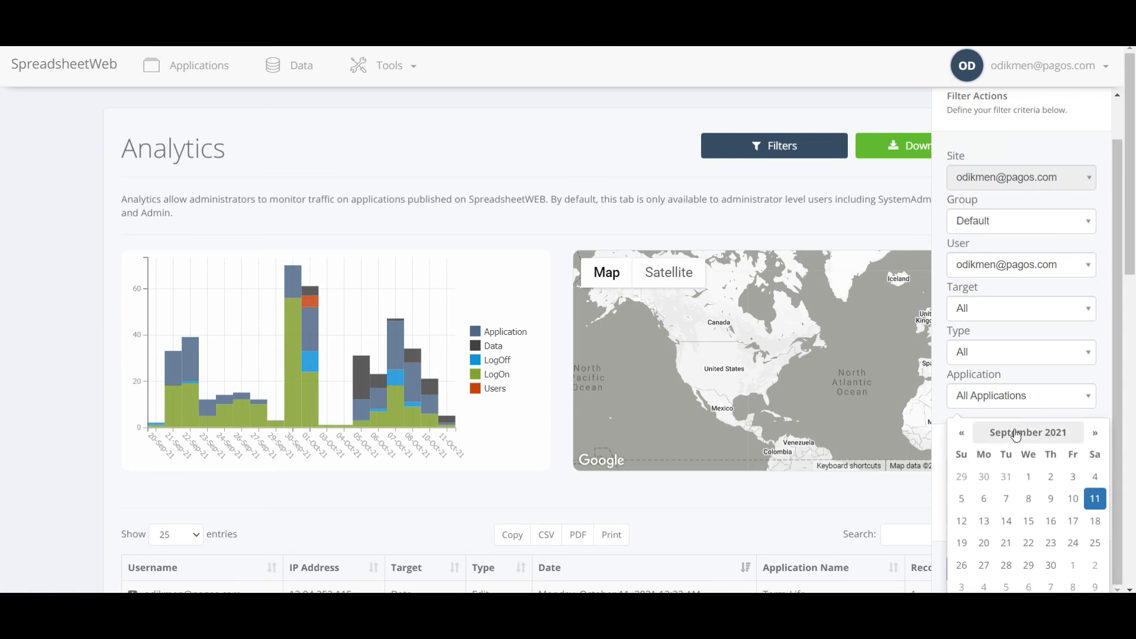
{"action": "scroll", "coordinate": [1024, 477], "scroll_direction": "down", "scroll_amount": 6}
{"action": "left_click", "coordinate": [1095, 99]}
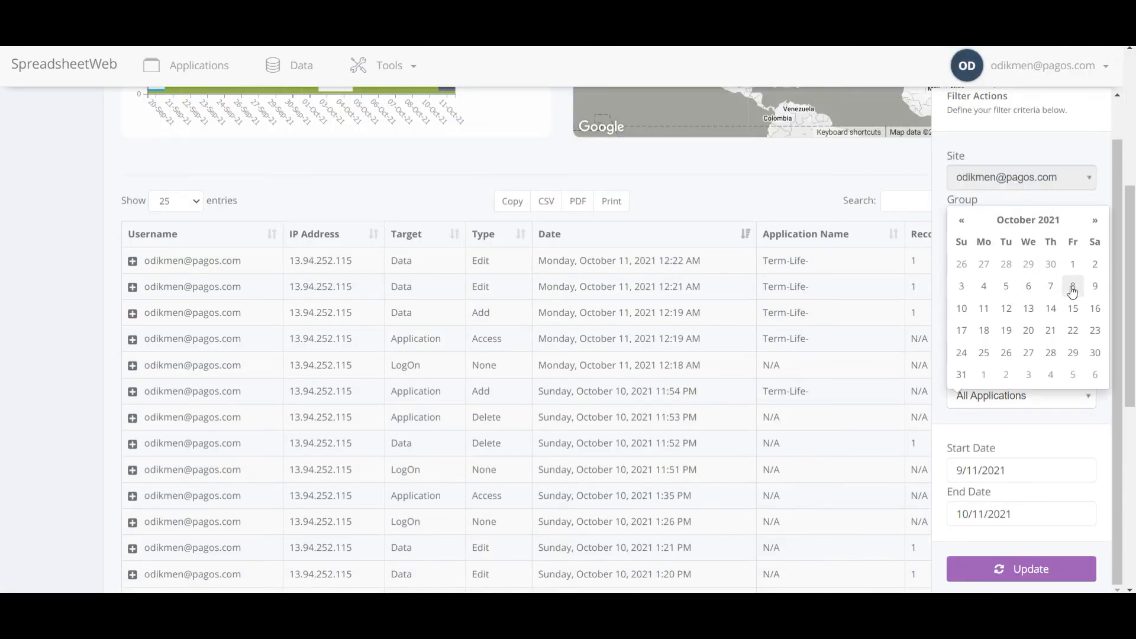
{"action": "left_click", "coordinate": [961, 308]}
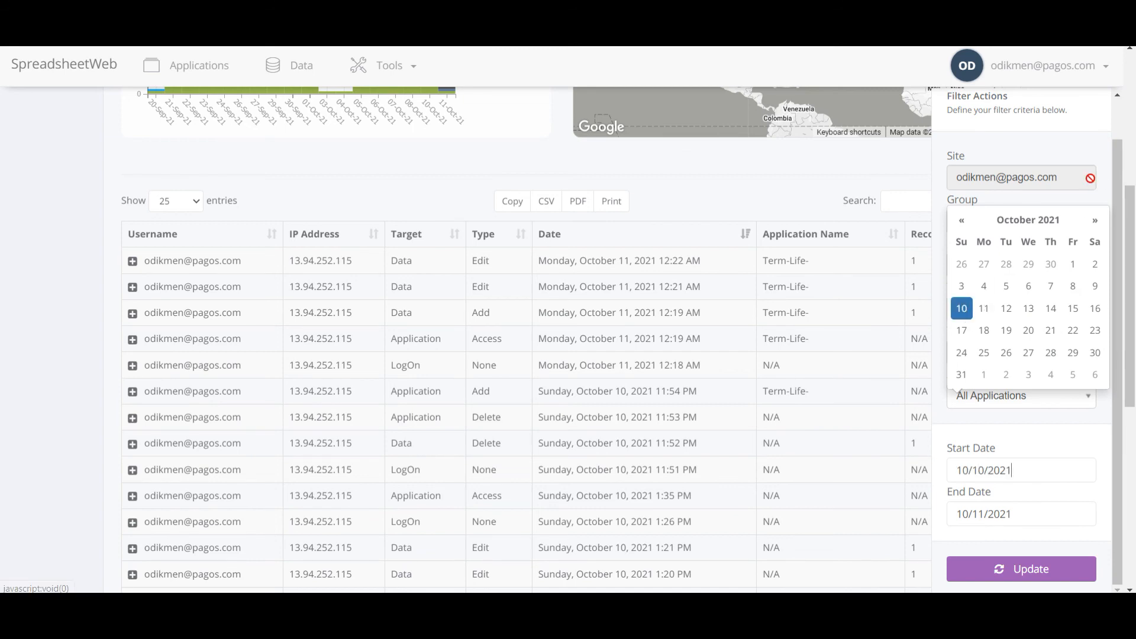
{"action": "left_click", "coordinate": [1009, 578]}
{"action": "scroll", "coordinate": [1009, 577], "scroll_direction": "down", "scroll_amount": 4}
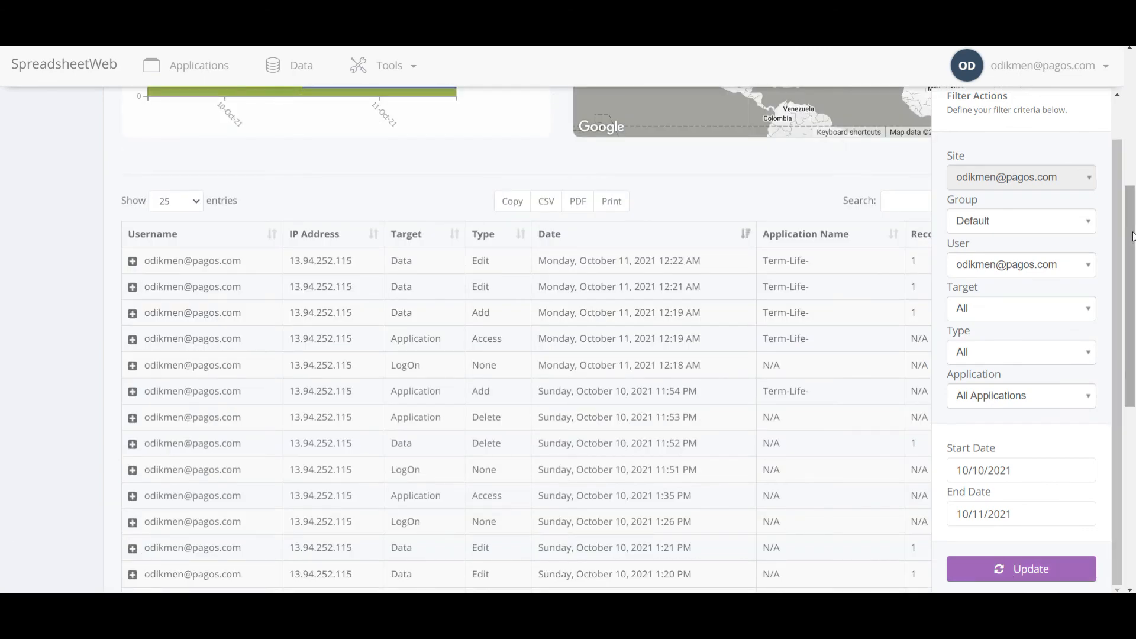
{"action": "left_click", "coordinate": [994, 573]}
{"action": "scroll", "coordinate": [1024, 540], "scroll_direction": "down", "scroll_amount": 4}
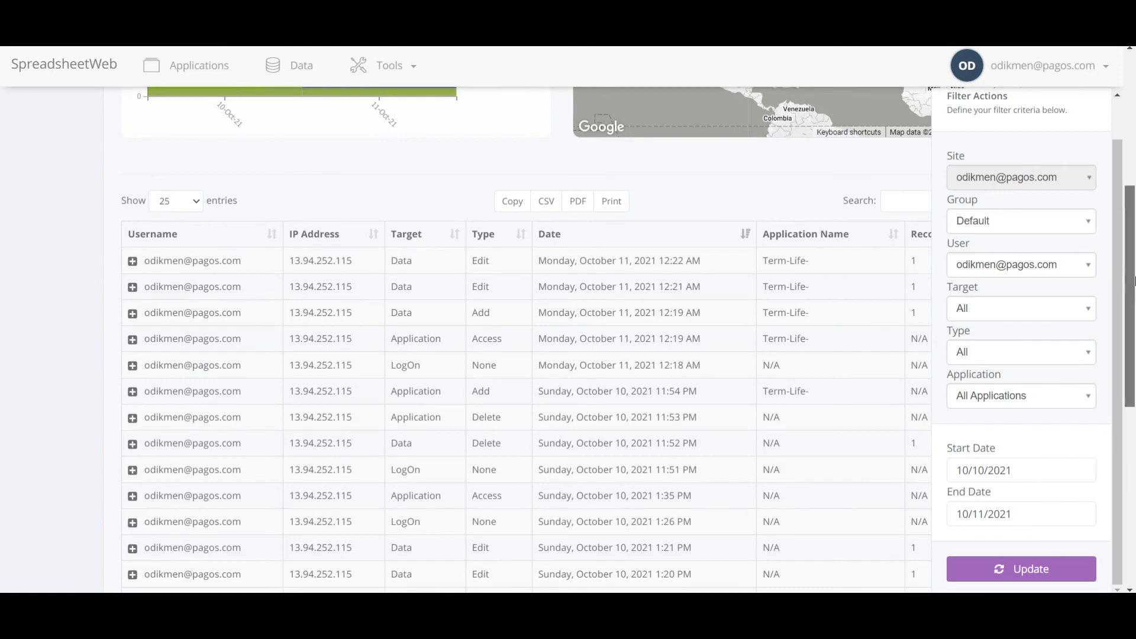
{"action": "scroll", "coordinate": [1134, 330], "scroll_direction": "down", "scroll_amount": 1}
{"action": "left_click_drag", "start_coordinate": [1133, 330], "coordinate": [1133, 493]}
{"action": "left_click_drag", "start_coordinate": [1133, 451], "coordinate": [1133, 104]}
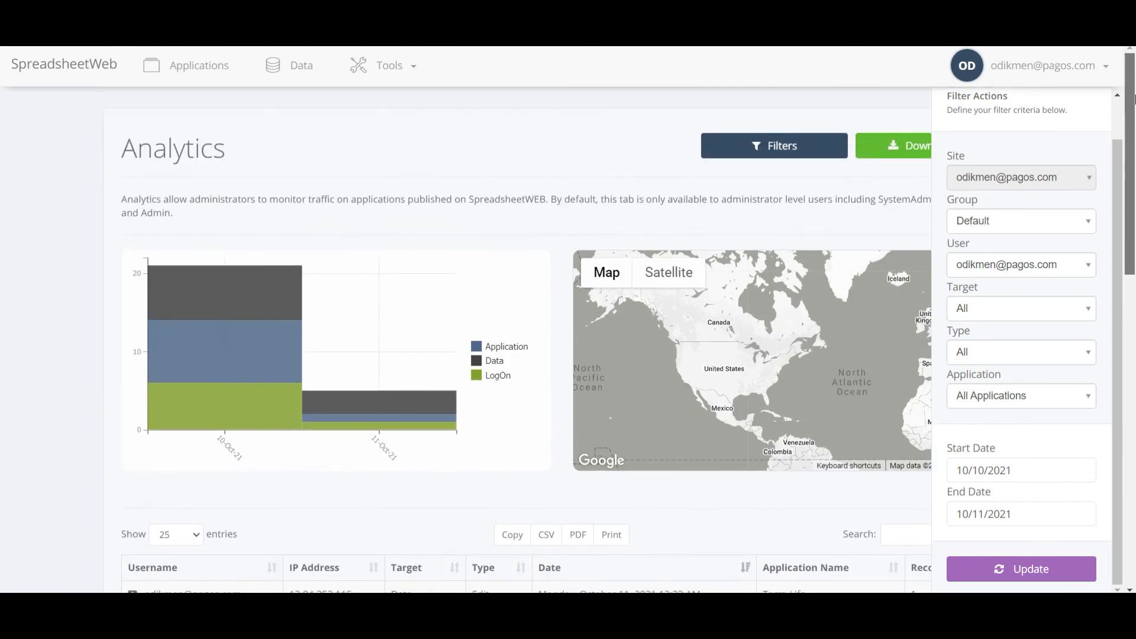
- Go to the Users page and open the form for adding a new user to view its fields
{"action": "left_click", "coordinate": [390, 67]}
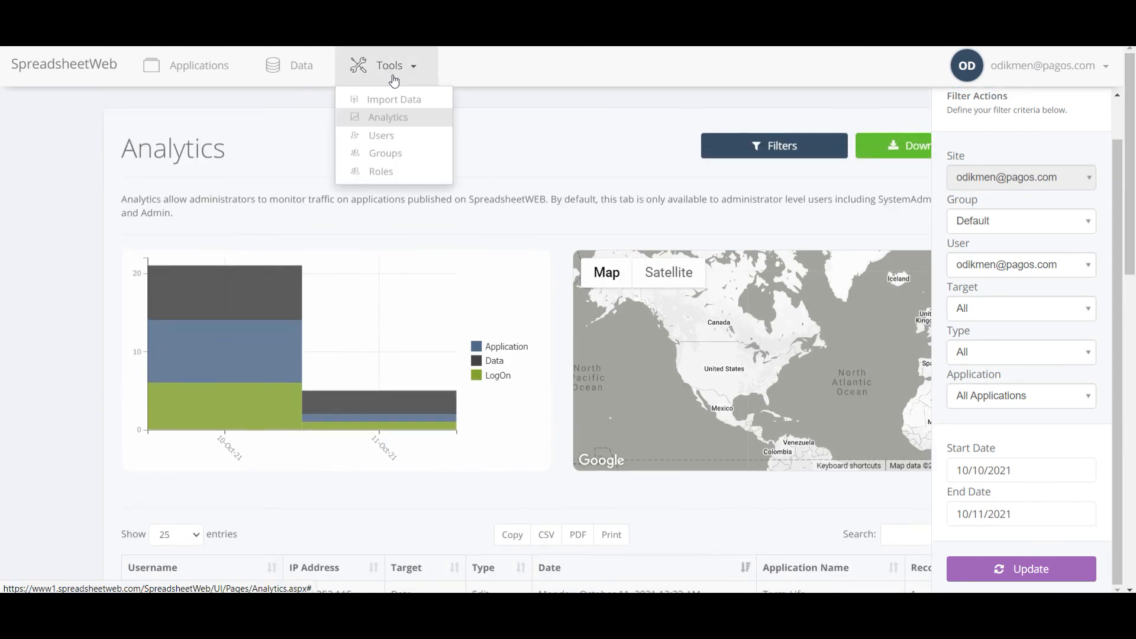
{"action": "left_click", "coordinate": [389, 137]}
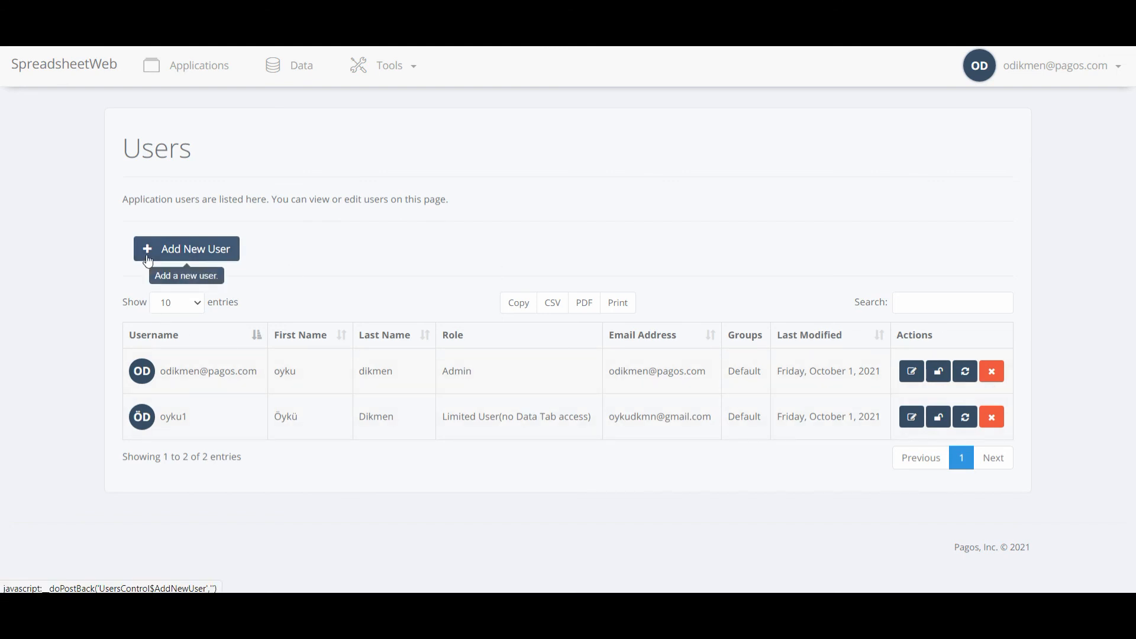
{"action": "left_click", "coordinate": [171, 254]}
{"action": "scroll", "coordinate": [448, 304], "scroll_direction": "down", "scroll_amount": 3}
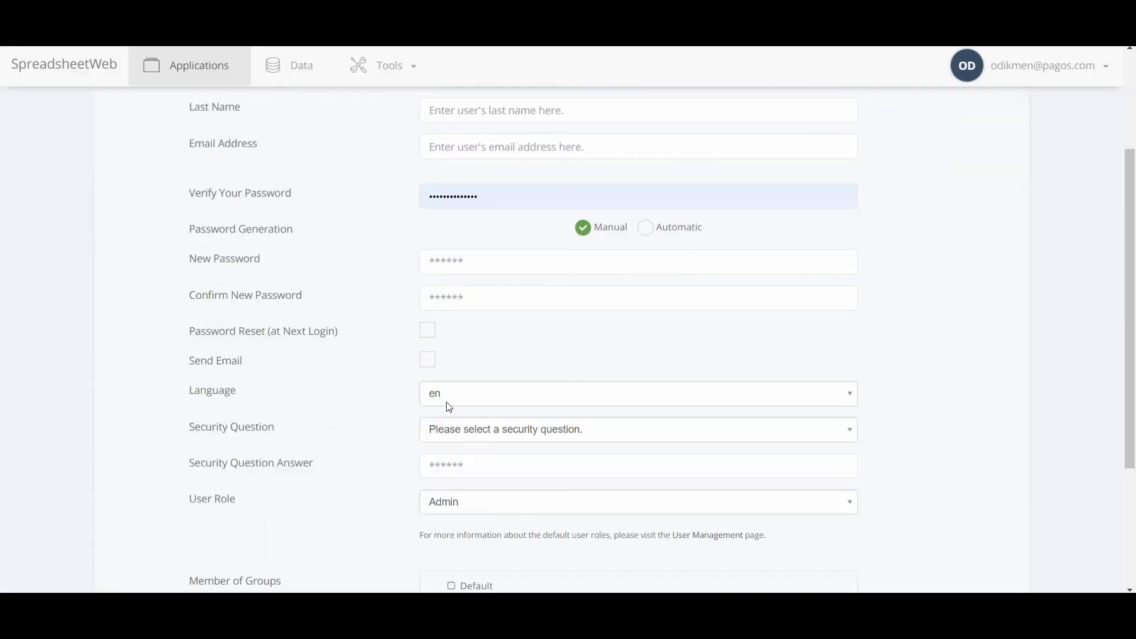